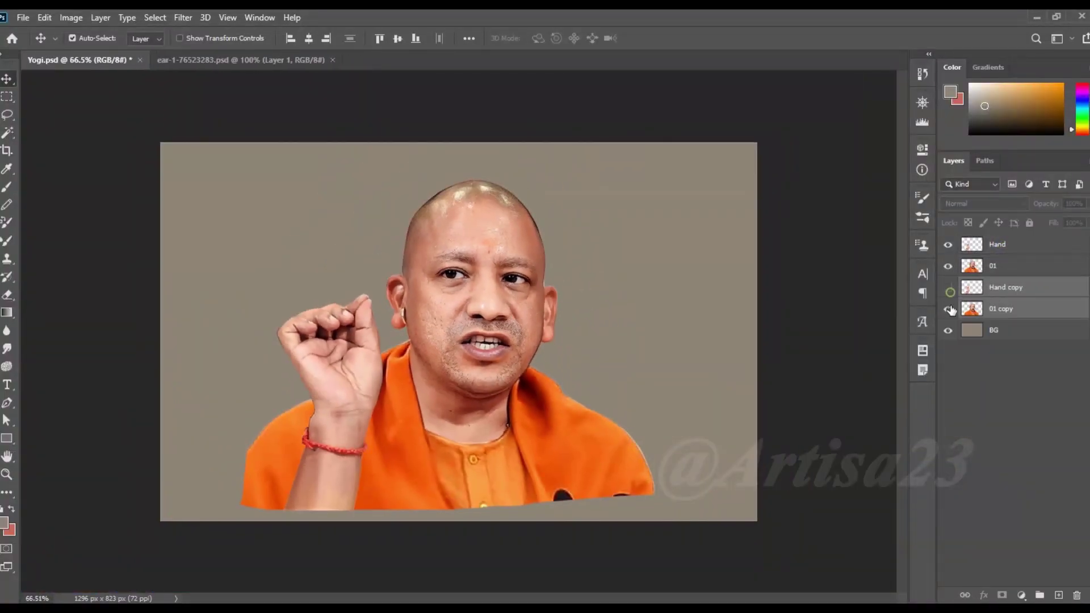
Create a new path and trace the head outline along the jaw and chin with the Pen tool
{"action": "scroll", "coordinate": [497, 392], "scroll_direction": "up", "scroll_amount": 5}
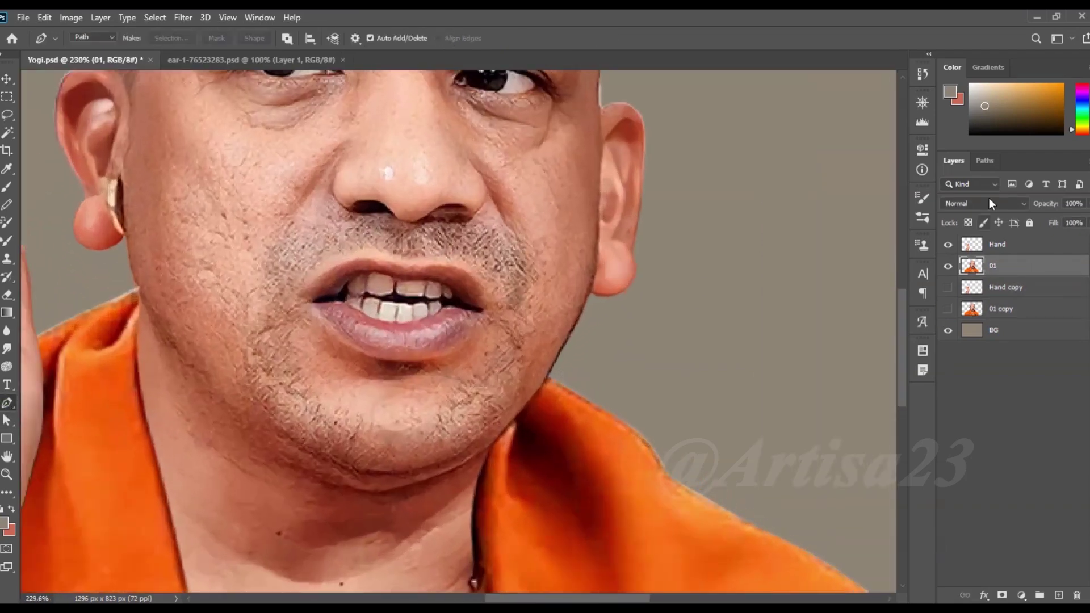
{"action": "left_click", "coordinate": [985, 161]}
{"action": "left_click", "coordinate": [1081, 160]}
{"action": "key", "text": "Return"}
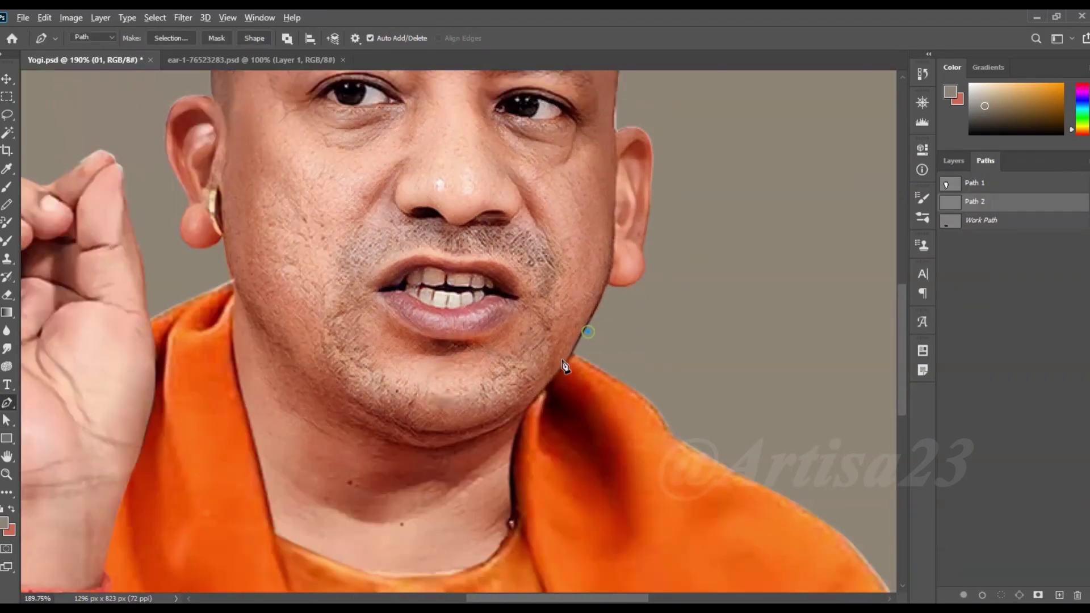
{"action": "scroll", "coordinate": [565, 366], "scroll_direction": "up", "scroll_amount": 5}
{"action": "left_click", "coordinate": [577, 350]}
{"action": "scroll", "coordinate": [474, 470], "scroll_direction": "down", "scroll_amount": 2}
{"action": "left_click", "coordinate": [479, 453]}
{"action": "left_click", "coordinate": [399, 475]}
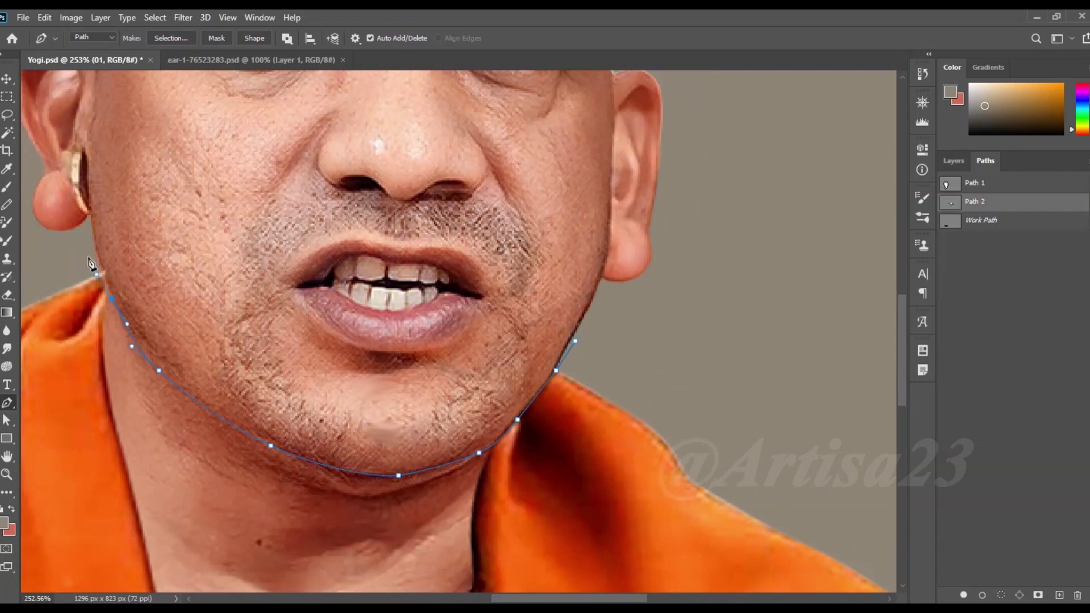
Convert the head path to a selection and copy it onto a new Layer 1
{"action": "scroll", "coordinate": [89, 253], "scroll_direction": "down", "scroll_amount": 5}
{"action": "scroll", "coordinate": [207, 256], "scroll_direction": "down", "scroll_amount": 2}
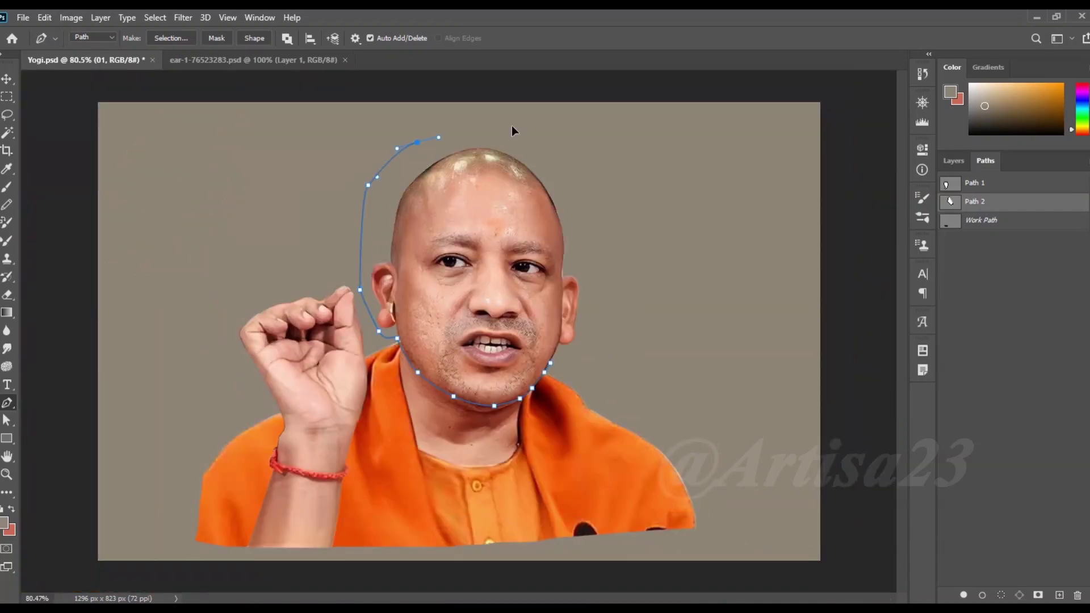
{"action": "right_click", "coordinate": [559, 368]}
{"action": "left_click", "coordinate": [615, 333]}
{"action": "key", "text": "Return"}
{"action": "left_click", "coordinate": [953, 161]}
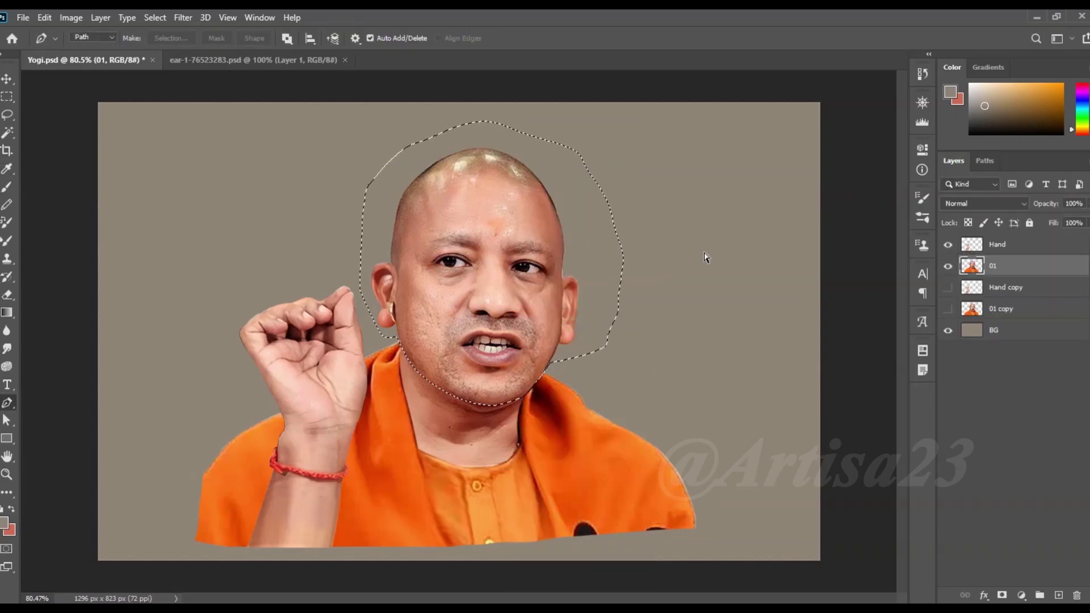
{"action": "key", "text": "ctrl+j"}
{"action": "scroll", "coordinate": [642, 287], "scroll_direction": "down", "scroll_amount": 2}
Extend the canvas upward and to the right with the Crop tool
{"action": "key", "text": "c"}
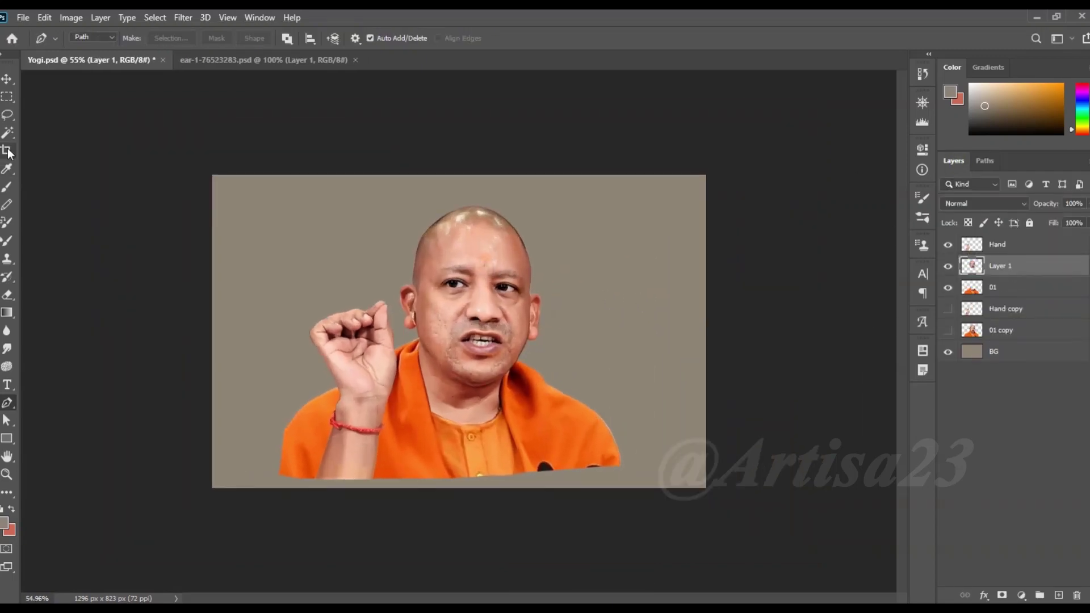
{"action": "left_click_drag", "start_coordinate": [474, 174], "coordinate": [474, 146]}
{"action": "left_click_drag", "start_coordinate": [707, 330], "coordinate": [735, 330]}
{"action": "key", "text": "Return"}
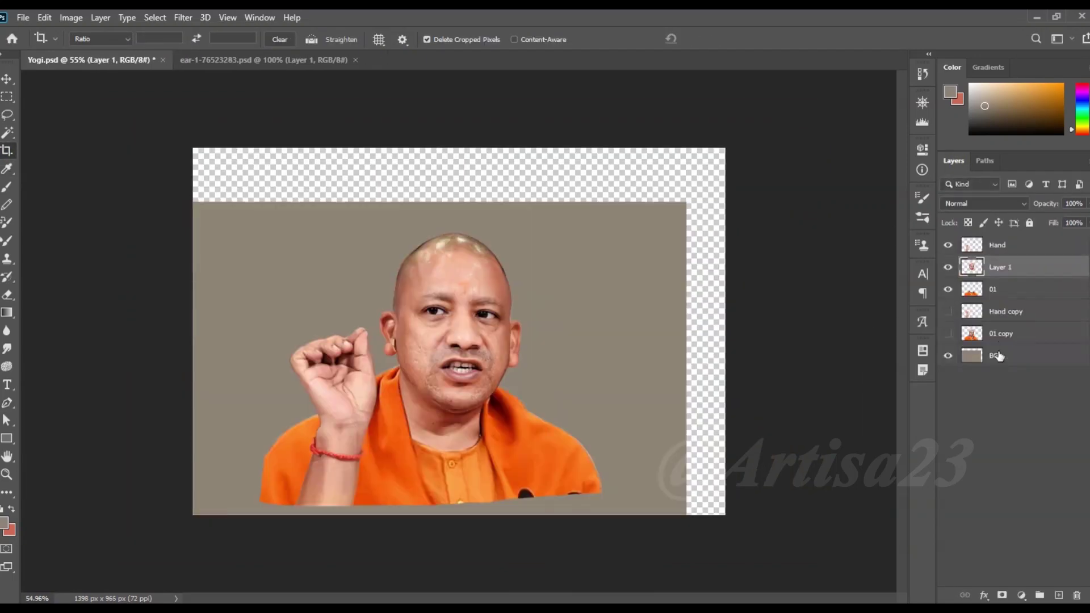
Group the Hand copy and 01 copy layers into Group 1 below the BG layer
{"action": "left_click", "coordinate": [996, 355]}
{"action": "left_click", "coordinate": [984, 333]}
{"action": "left_click", "coordinate": [1004, 311], "text": "shift"}
{"action": "key", "text": "ctrl+g"}
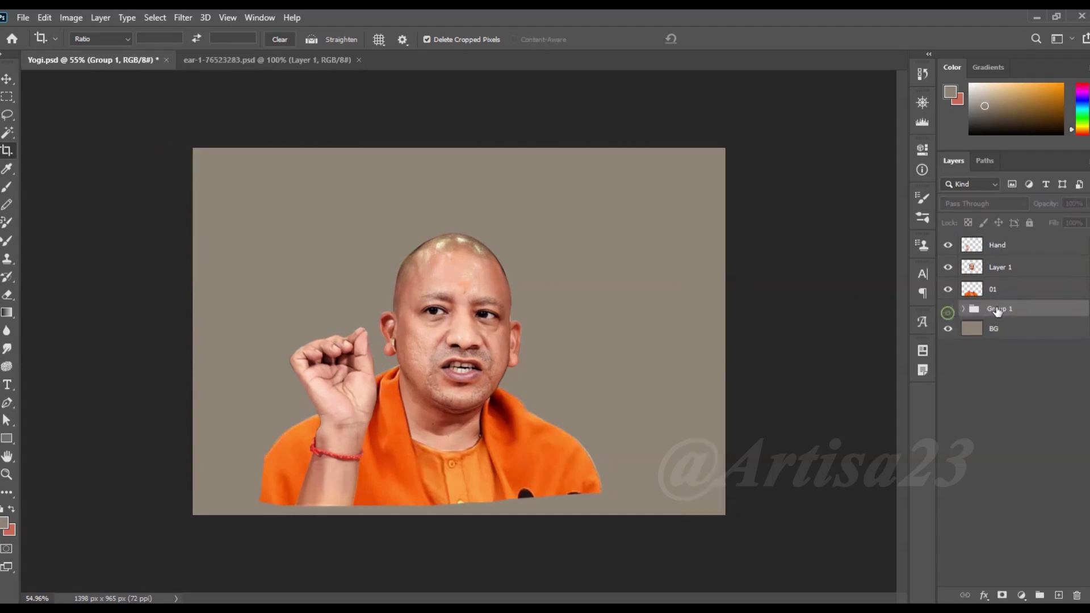
{"action": "left_click_drag", "start_coordinate": [999, 311], "coordinate": [999, 341]}
Tilt the head layer and enlarge it to about 138%, shifting it left
{"action": "left_click", "coordinate": [1002, 267]}
{"action": "scroll", "coordinate": [538, 291], "scroll_direction": "up", "scroll_amount": 1, "text": "alt"}
{"action": "key", "text": "v"}
{"action": "key", "text": "ctrl+t"}
{"action": "mouse_move", "coordinate": [539, 205]}
{"action": "left_mouse_down"}
{"action": "mouse_move", "coordinate": [637, 204]}
{"action": "mouse_move", "coordinate": [616, 215]}
{"action": "left_mouse_up"}
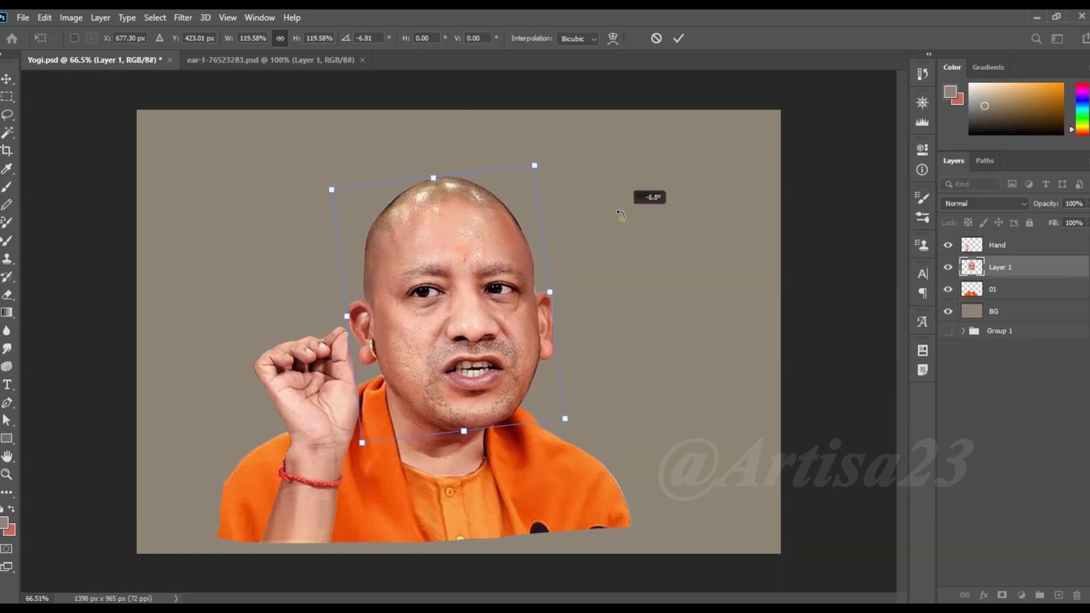
{"action": "left_click_drag", "start_coordinate": [532, 163], "coordinate": [552, 129]}
{"action": "left_click_drag", "start_coordinate": [463, 245], "coordinate": [459, 245]}
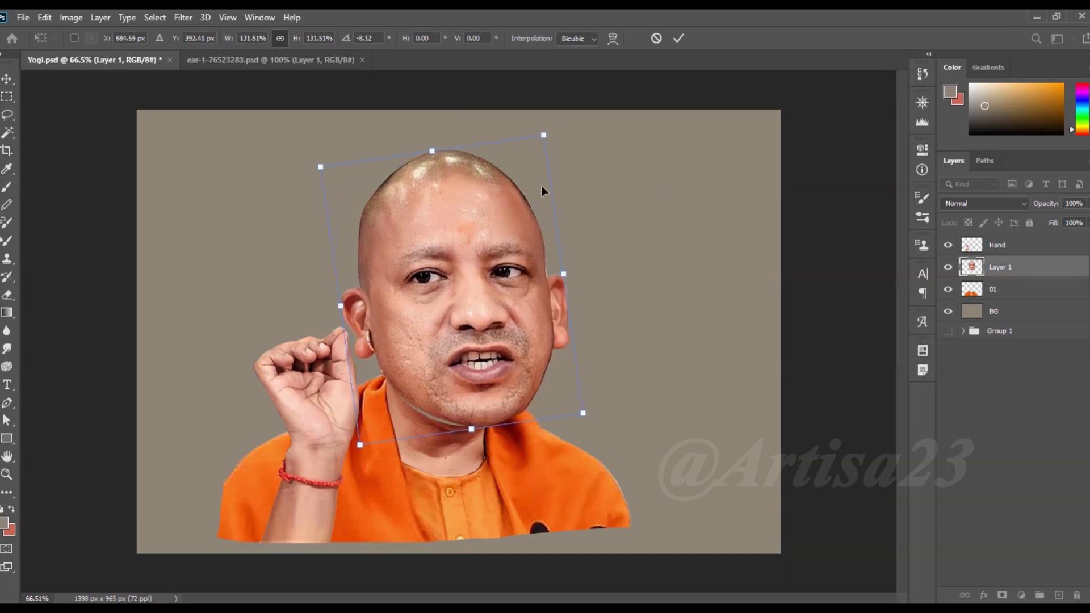
{"action": "left_click_drag", "start_coordinate": [544, 135], "coordinate": [554, 119]}
{"action": "left_click_drag", "start_coordinate": [488, 235], "coordinate": [476, 237]}
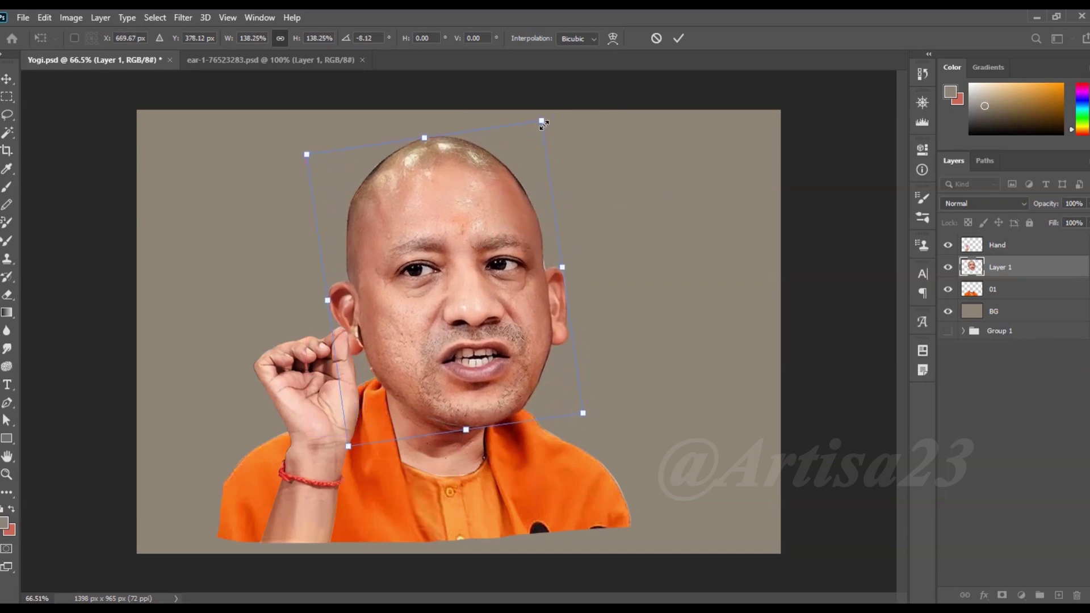
{"action": "left_click_drag", "start_coordinate": [543, 127], "coordinate": [554, 99]}
{"action": "key", "text": "Return"}
Shrink the Hand and 01 body layers together slightly and move them right
{"action": "scroll", "coordinate": [520, 342], "scroll_direction": "down", "scroll_amount": 1}
{"action": "left_click", "coordinate": [525, 398], "text": "ctrl"}
{"action": "left_click", "coordinate": [530, 468], "text": "ctrl+shift"}
{"action": "key", "text": "ctrl+t"}
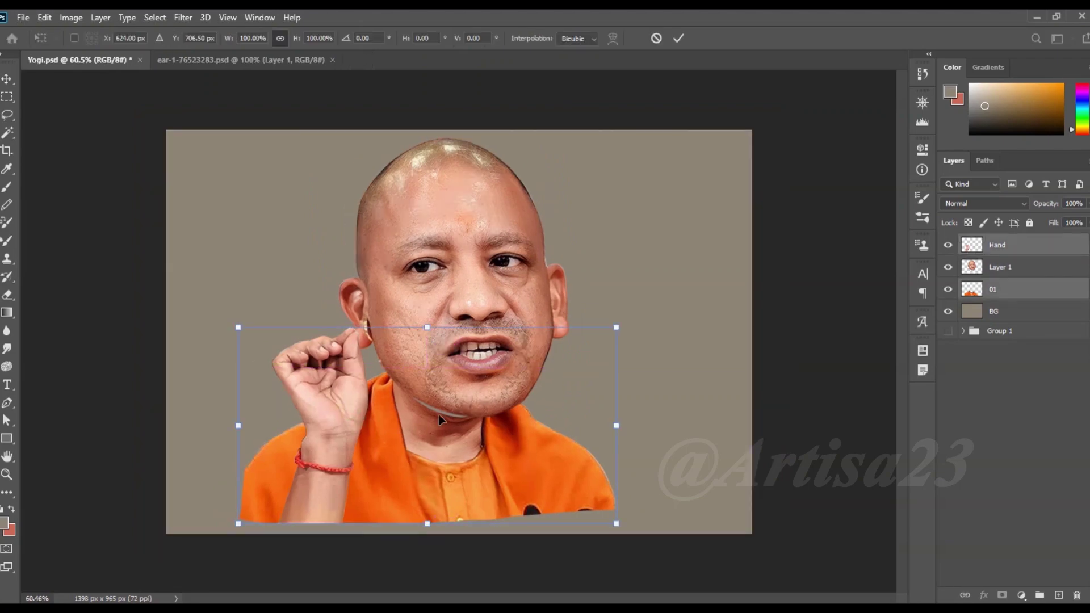
{"action": "left_click_drag", "start_coordinate": [238, 328], "coordinate": [250, 334]}
{"action": "left_click_drag", "start_coordinate": [536, 420], "coordinate": [549, 418]}
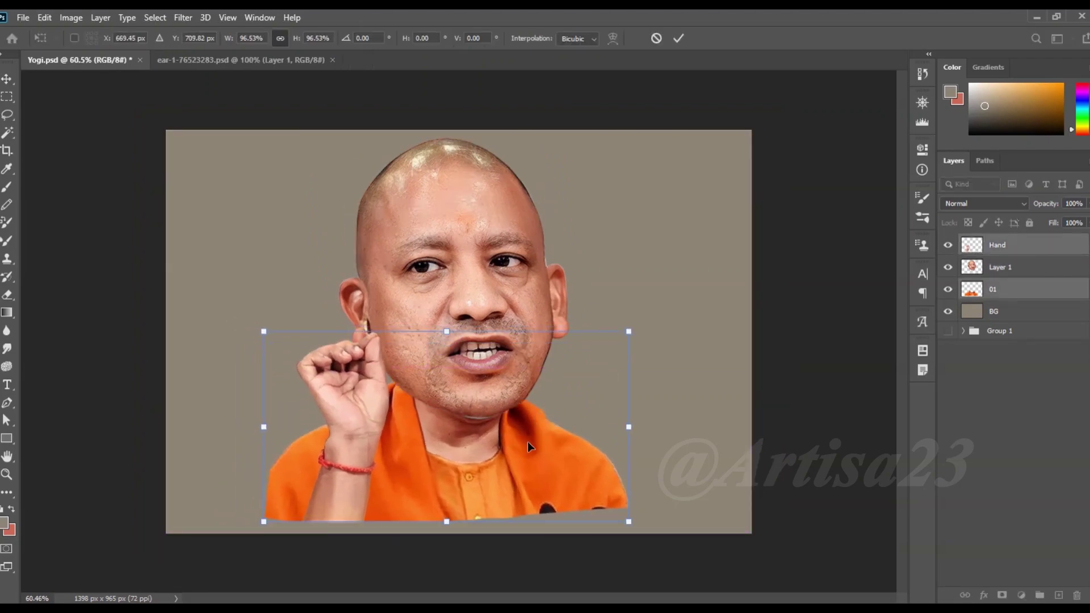
{"action": "key", "text": "Return"}
Move the Hand layer a little left and tilt it slightly
{"action": "left_click", "coordinate": [262, 360]}
{"action": "left_click_drag", "start_coordinate": [354, 417], "coordinate": [326, 411]}
{"action": "key", "text": "ctrl+t"}
{"action": "left_click_drag", "start_coordinate": [447, 350], "coordinate": [437, 335]}
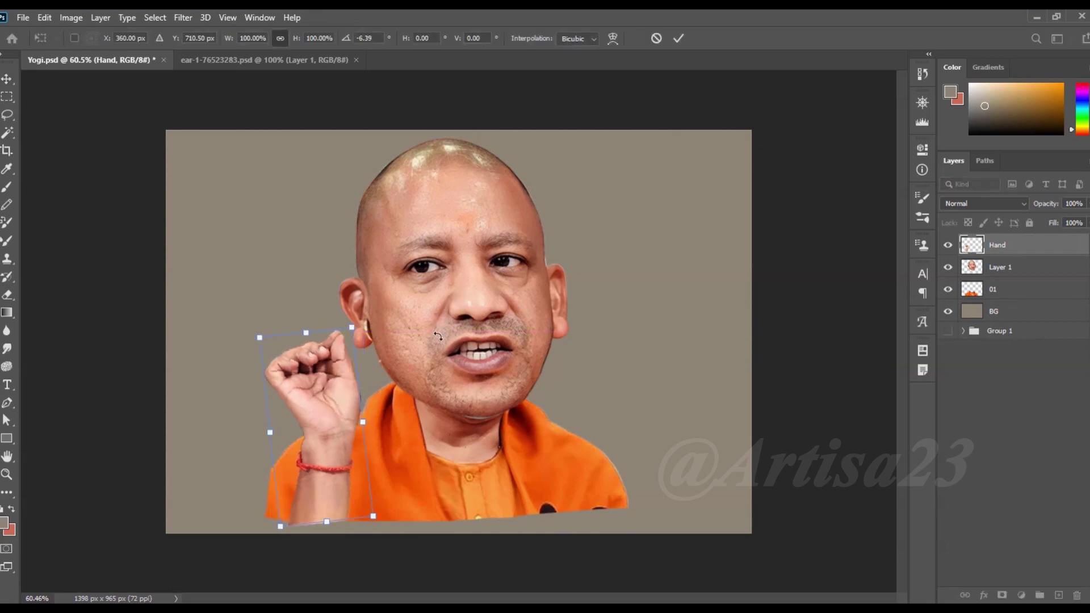
{"action": "key", "text": "Return"}
{"action": "left_click", "coordinate": [475, 340]}
Lower the head onto the neck and shrink the body layer 01 to about 93%
{"action": "scroll", "coordinate": [491, 368], "scroll_direction": "up", "scroll_amount": 5}
{"action": "left_click_drag", "start_coordinate": [523, 405], "coordinate": [533, 417]}
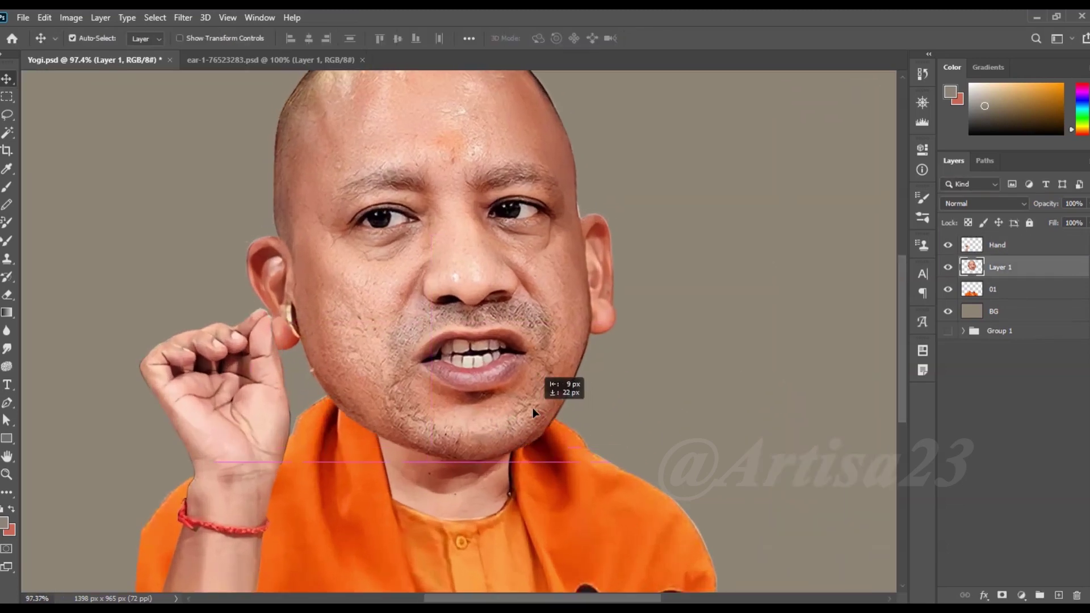
{"action": "scroll", "coordinate": [475, 407], "scroll_direction": "down", "scroll_amount": 5}
{"action": "left_click", "coordinate": [475, 407]}
{"action": "key", "text": "ctrl+t"}
{"action": "scroll", "coordinate": [551, 456], "scroll_direction": "down", "scroll_amount": 2}
{"action": "left_click_drag", "start_coordinate": [613, 365], "coordinate": [597, 376]}
{"action": "left_click_drag", "start_coordinate": [510, 461], "coordinate": [517, 459]}
{"action": "scroll", "coordinate": [460, 443], "scroll_direction": "up", "scroll_amount": 1}
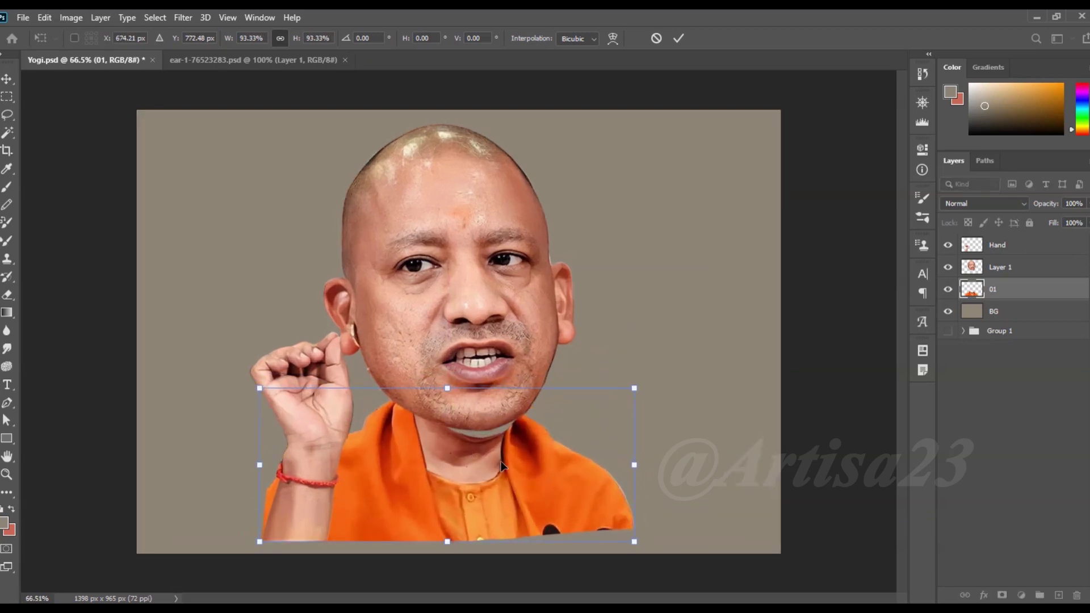
{"action": "key", "text": "Return"}
{"action": "left_click", "coordinate": [316, 426], "text": "ctrl"}
{"action": "scroll", "coordinate": [347, 430], "scroll_direction": "up", "scroll_amount": 1}
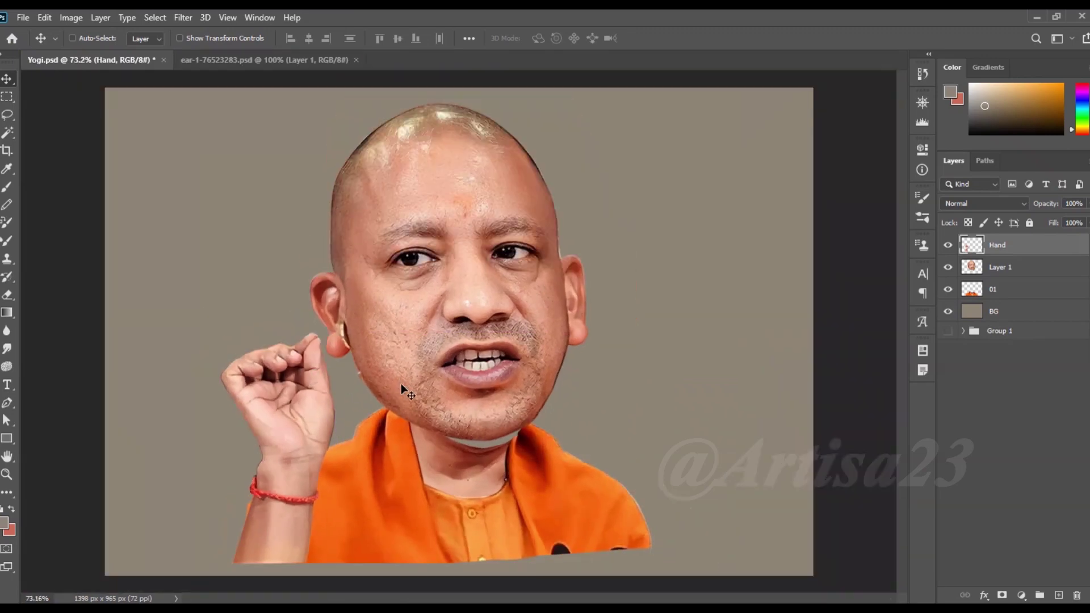
Start a new path and trace the ear beside the raised hand with the Pen tool
{"action": "left_click", "coordinate": [342, 302], "text": "ctrl"}
{"action": "scroll", "coordinate": [343, 302], "scroll_direction": "up", "scroll_amount": 3}
{"action": "left_click", "coordinate": [8, 403]}
{"action": "left_click", "coordinate": [985, 161]}
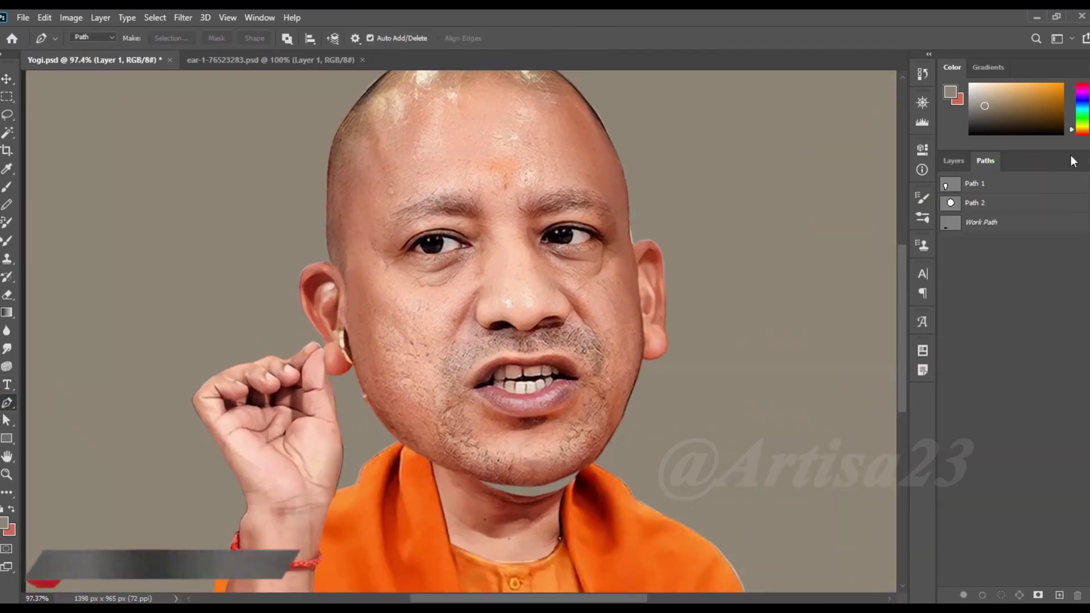
{"action": "left_click", "coordinate": [1070, 155]}
{"action": "key", "text": "Return"}
{"action": "scroll", "coordinate": [310, 267], "scroll_direction": "up", "scroll_amount": 2}
{"action": "scroll", "coordinate": [311, 267], "scroll_direction": "up", "scroll_amount": 2}
{"action": "left_click", "coordinate": [339, 256]}
{"action": "left_click_drag", "start_coordinate": [370, 309], "coordinate": [376, 342]}
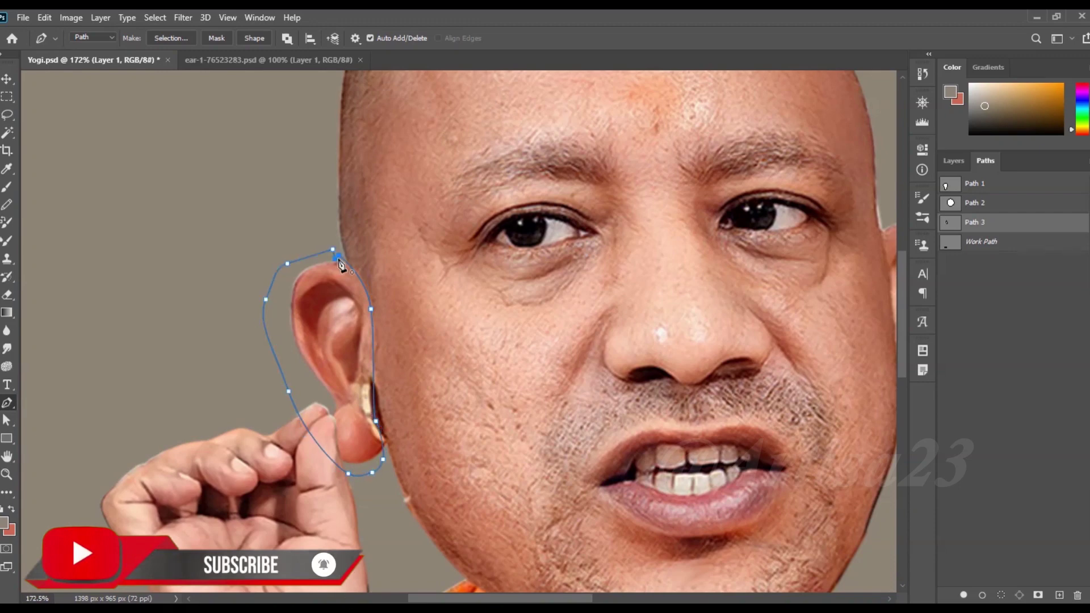
{"action": "scroll", "coordinate": [335, 319], "scroll_direction": "down", "scroll_amount": 2}
Turn the ear path into a selection, copy it to Layer 2, and enlarge it up-left
{"action": "right_click", "coordinate": [335, 262]}
{"action": "left_click", "coordinate": [402, 353]}
{"action": "key", "text": "Return"}
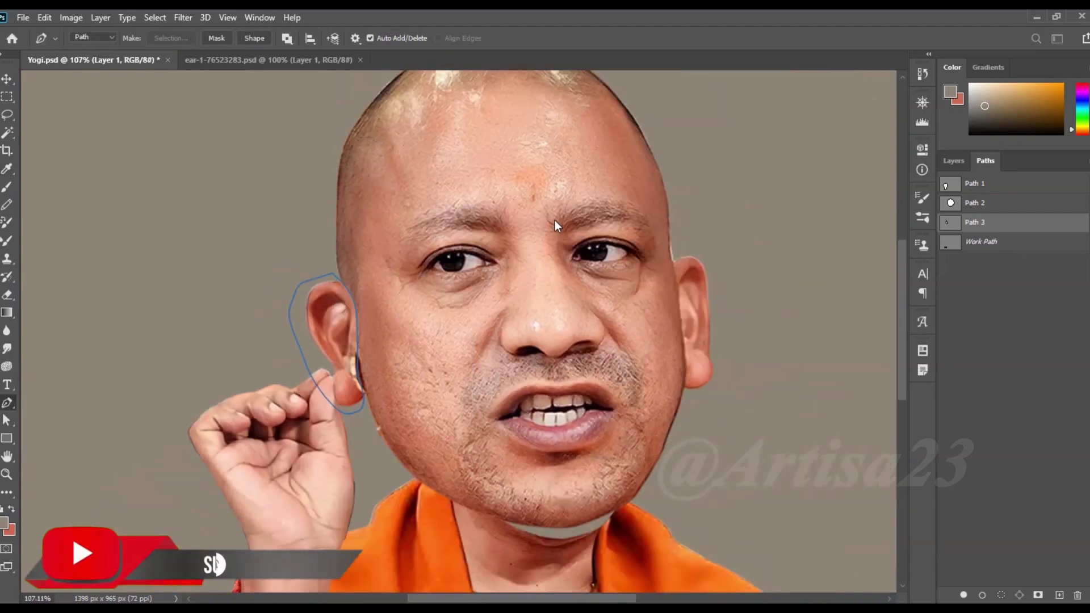
{"action": "key", "text": "ctrl+j"}
{"action": "key", "text": "ctrl+t"}
{"action": "left_click_drag", "start_coordinate": [304, 278], "coordinate": [287, 241]}
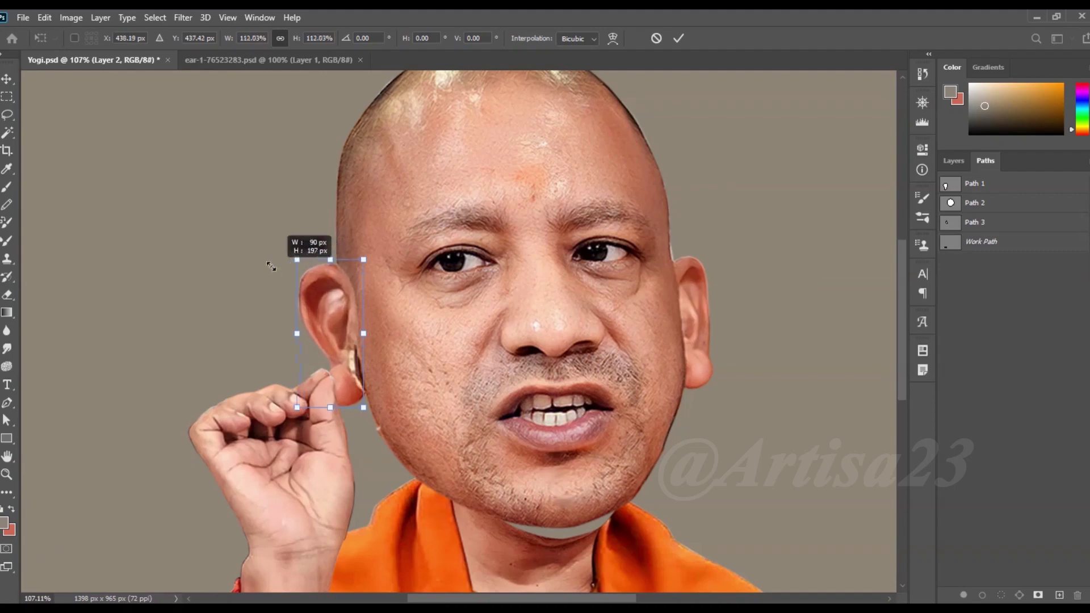
Warp the copied ear, reshaping its outer edge and bulging the earlobe outward
{"action": "left_click", "coordinate": [44, 18]}
{"action": "left_click", "coordinate": [233, 426]}
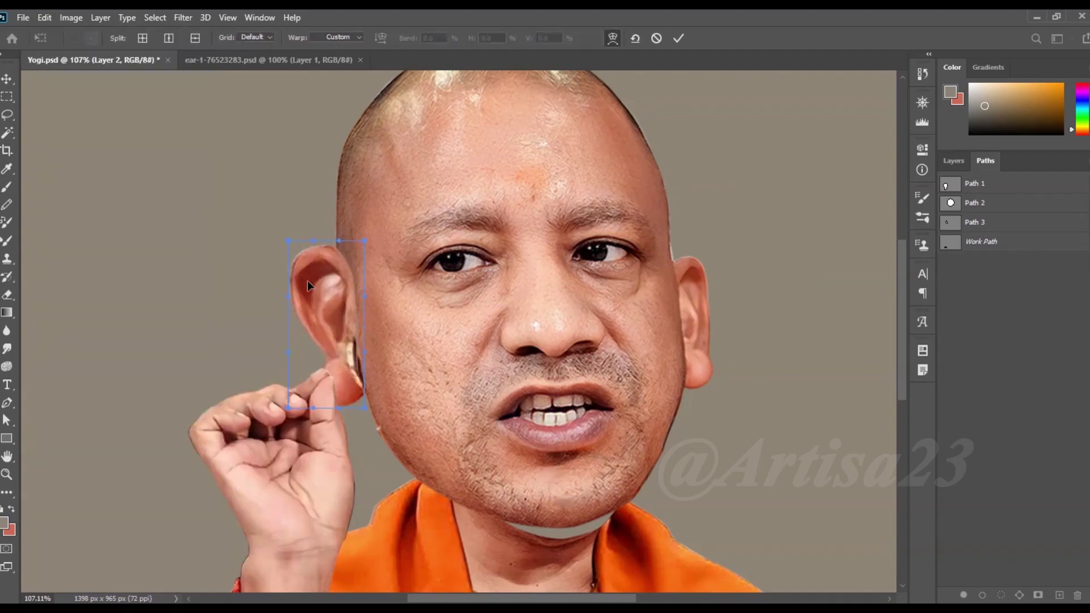
{"action": "left_click_drag", "start_coordinate": [354, 367], "coordinate": [316, 281]}
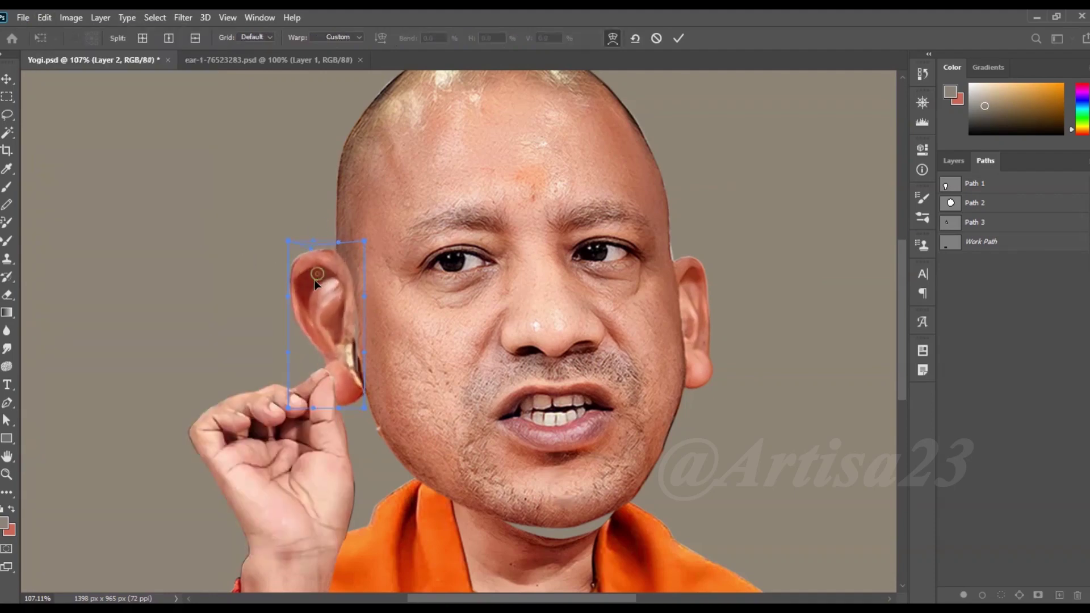
{"action": "left_click_drag", "start_coordinate": [353, 363], "coordinate": [356, 362]}
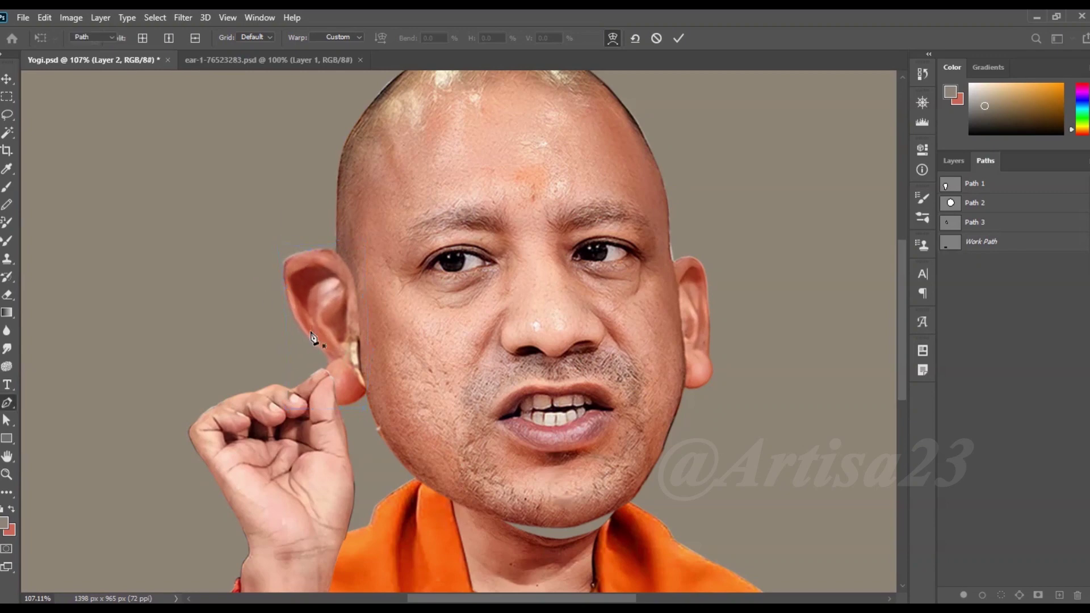
{"action": "left_click", "coordinate": [1083, 160]}
{"action": "left_click", "coordinate": [1046, 169]}
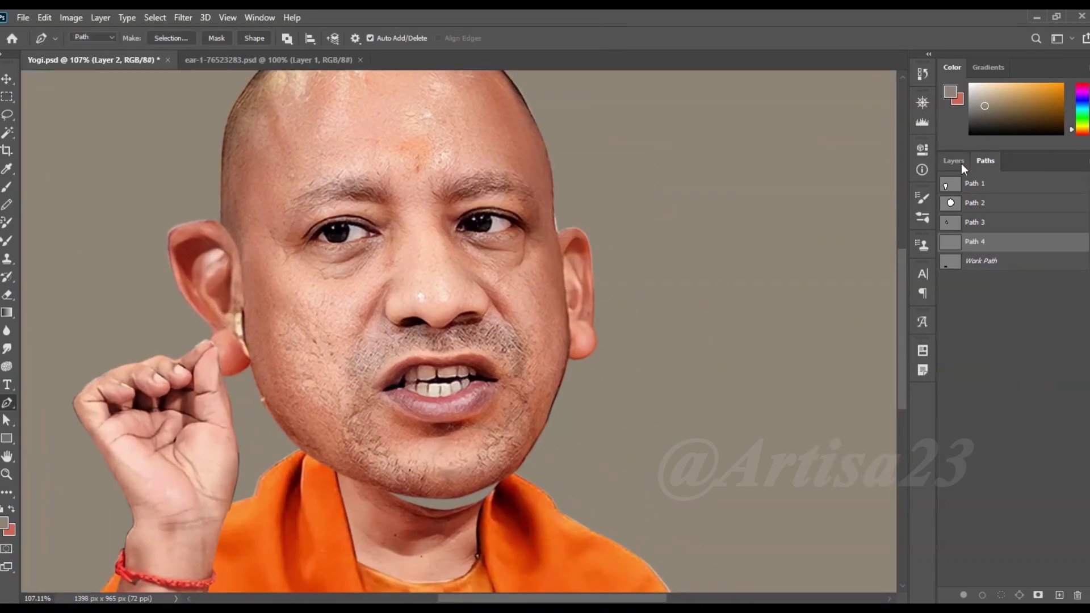
Convert the right-side ear path to a selection and copy it from Layer 1 onto Layer 3
{"action": "left_click", "coordinate": [954, 160]}
{"action": "scroll", "coordinate": [616, 285], "scroll_direction": "up", "scroll_amount": 3}
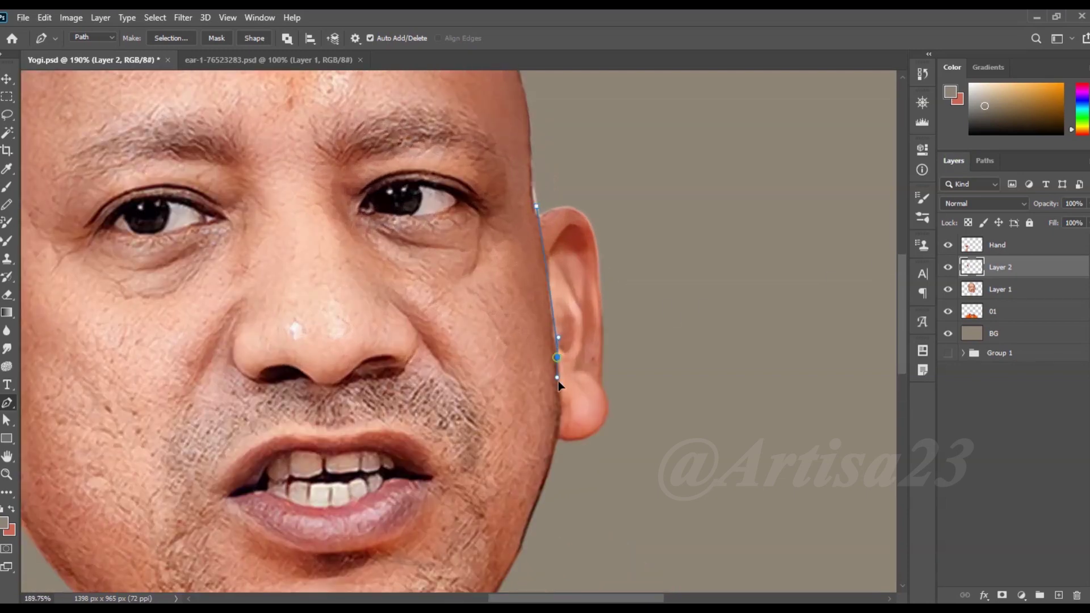
{"action": "scroll", "coordinate": [540, 211], "scroll_direction": "down", "scroll_amount": 2}
{"action": "right_click", "coordinate": [584, 232]}
{"action": "left_click", "coordinate": [630, 295]}
{"action": "left_click", "coordinate": [618, 166]}
{"action": "left_click", "coordinate": [984, 291]}
{"action": "key", "text": "ctrl+j"}
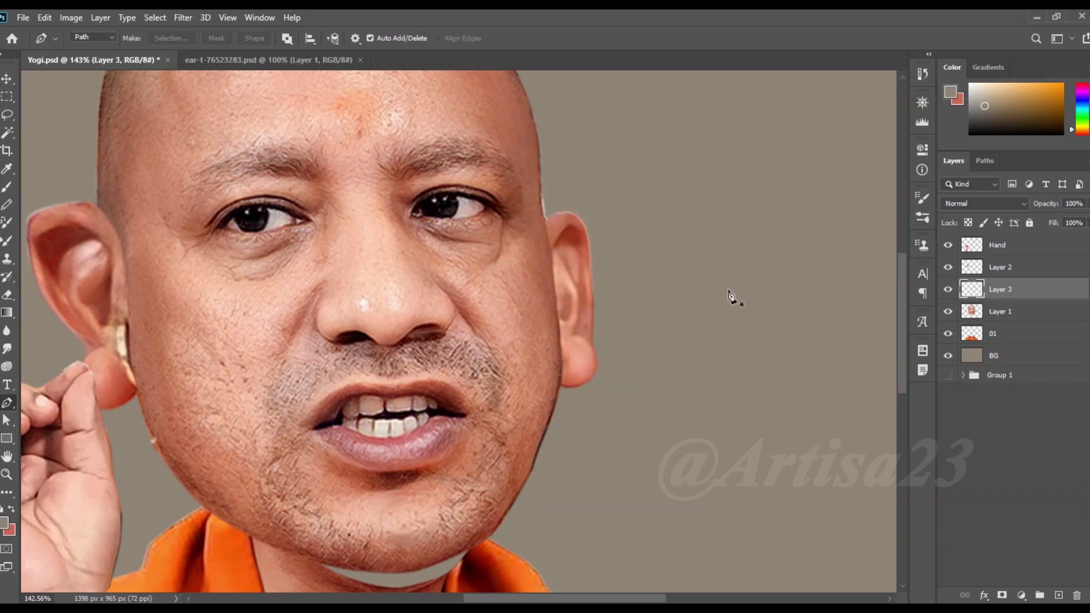
Enlarge and widen the right ear, then warp it inward to narrow it
{"action": "key", "text": "ctrl+t"}
{"action": "scroll", "coordinate": [594, 290], "scroll_direction": "down", "scroll_amount": 2}
{"action": "left_click_drag", "start_coordinate": [596, 231], "coordinate": [632, 198]}
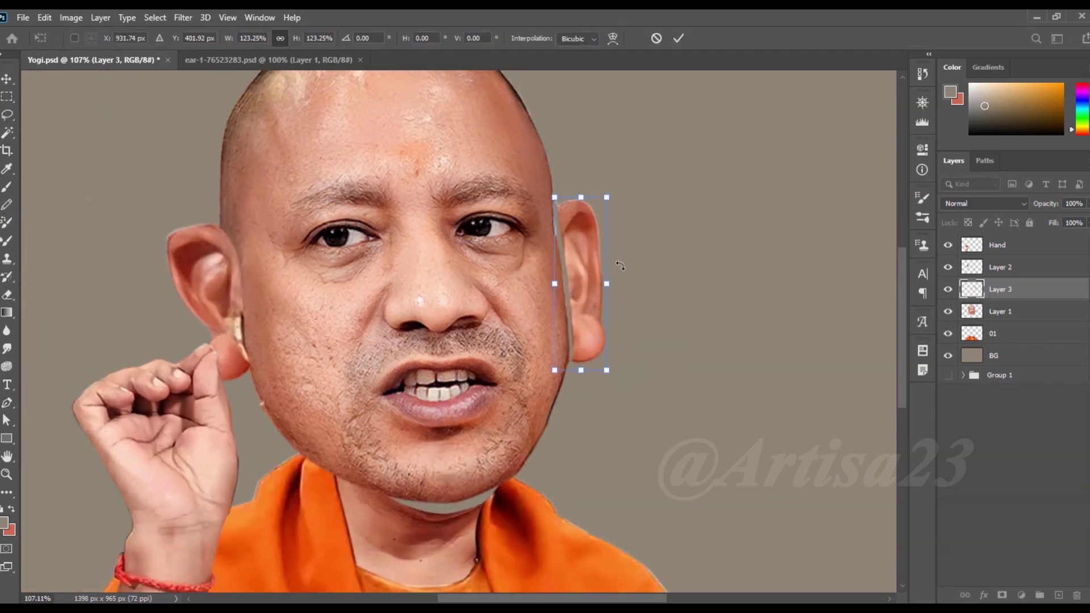
{"action": "left_click_drag", "start_coordinate": [607, 283], "coordinate": [614, 283]}
{"action": "left_click", "coordinate": [44, 17]}
{"action": "mouse_move", "coordinate": [223, 398]}
{"action": "left_click", "coordinate": [229, 427]}
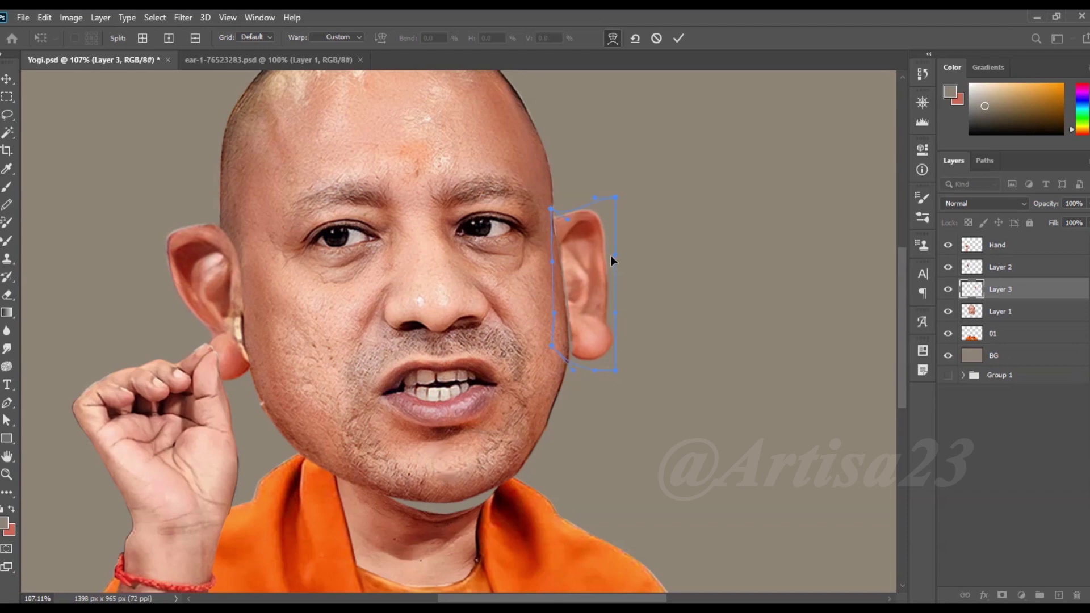
{"action": "left_click_drag", "start_coordinate": [596, 302], "coordinate": [558, 358]}
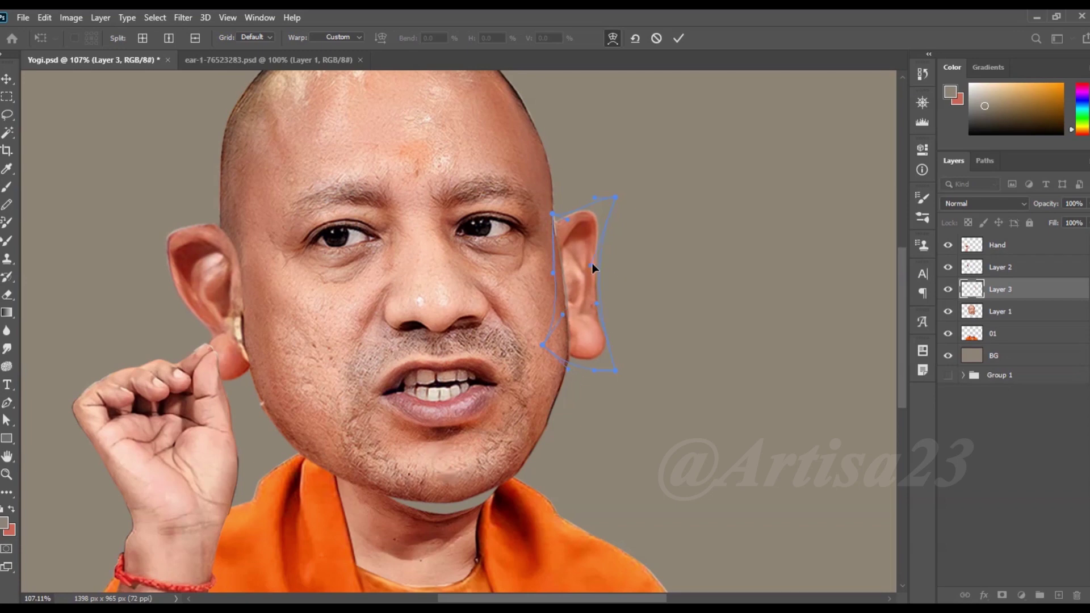
Warp the right ear again, stretching its top outward, and commit the change
{"action": "scroll", "coordinate": [587, 305], "scroll_direction": "down", "scroll_amount": 3}
{"action": "scroll", "coordinate": [587, 304], "scroll_direction": "up", "scroll_amount": 2}
{"action": "left_click", "coordinate": [612, 38]}
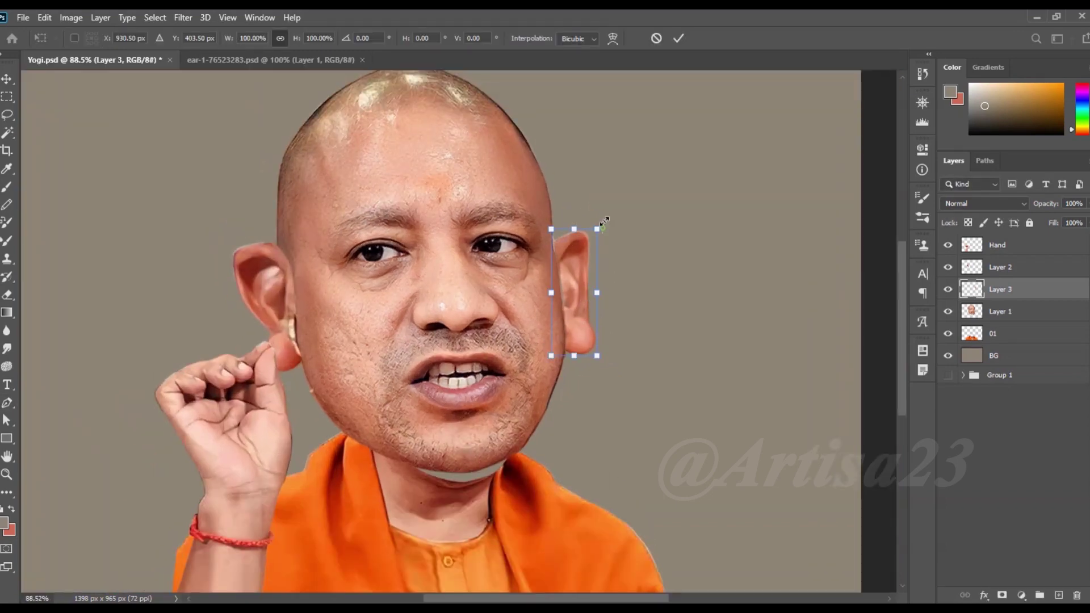
{"action": "left_click", "coordinate": [44, 18]}
{"action": "left_click", "coordinate": [238, 431]}
{"action": "left_click_drag", "start_coordinate": [551, 212], "coordinate": [546, 234]}
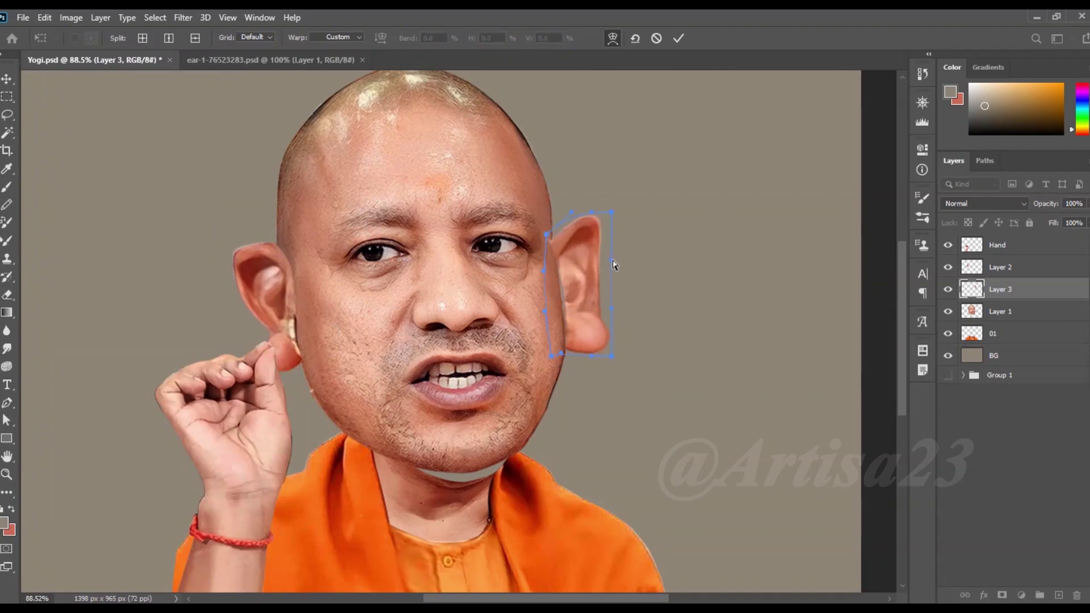
{"action": "key", "text": "Return"}
Enlarge the left ear on Layer 2 from its top corner
{"action": "key", "text": "p"}
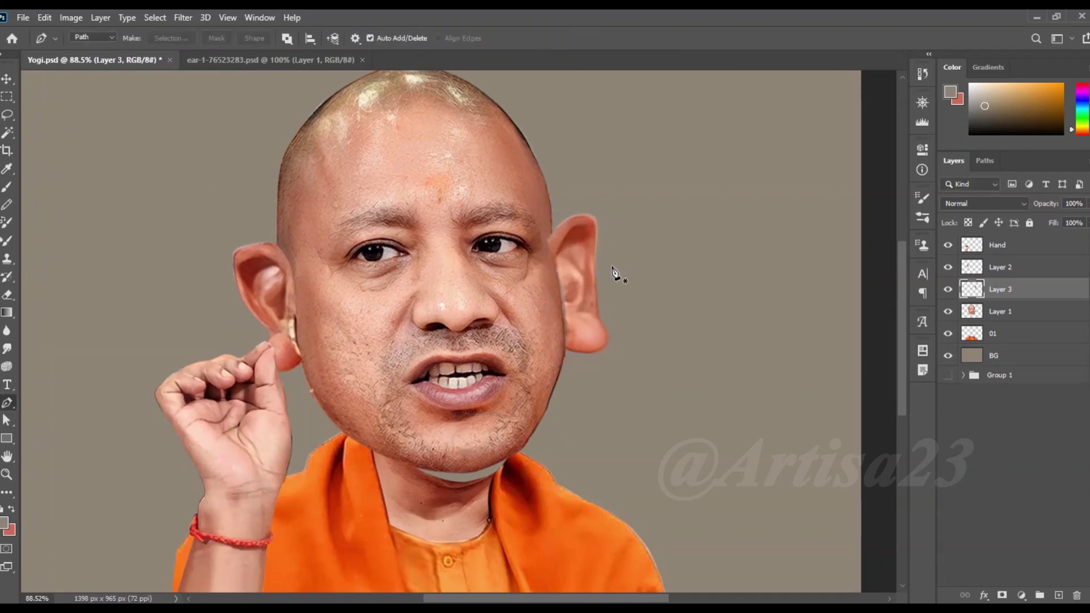
{"action": "left_click_drag", "start_coordinate": [614, 274], "coordinate": [579, 273]}
{"action": "key", "text": "v"}
{"action": "left_click", "coordinate": [332, 274], "text": "ctrl"}
{"action": "key", "text": "ctrl+t"}
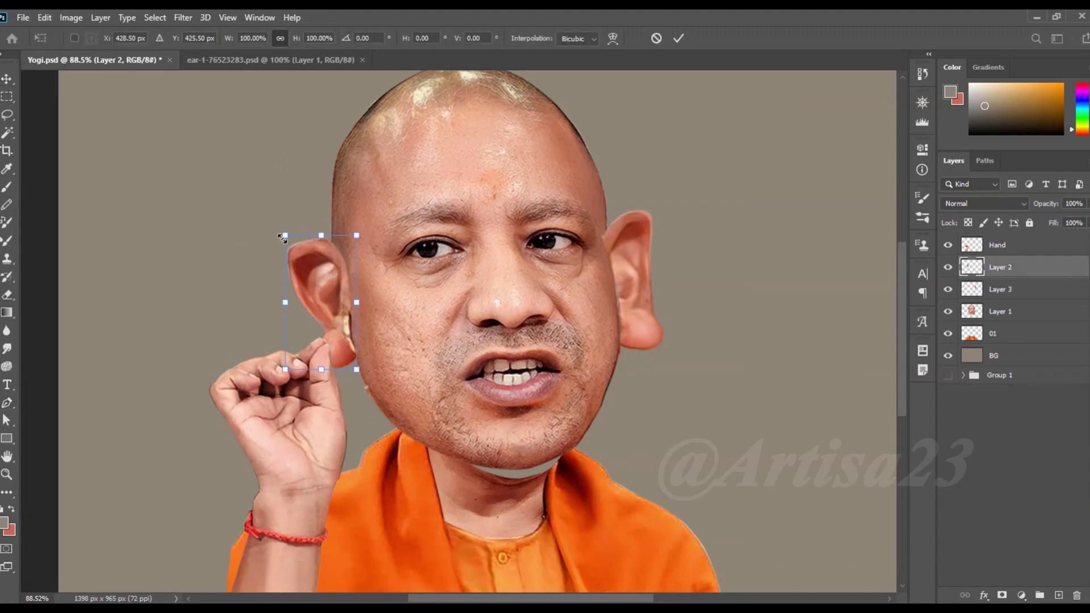
{"action": "left_click_drag", "start_coordinate": [282, 237], "coordinate": [261, 234]}
{"action": "key", "text": "Return"}
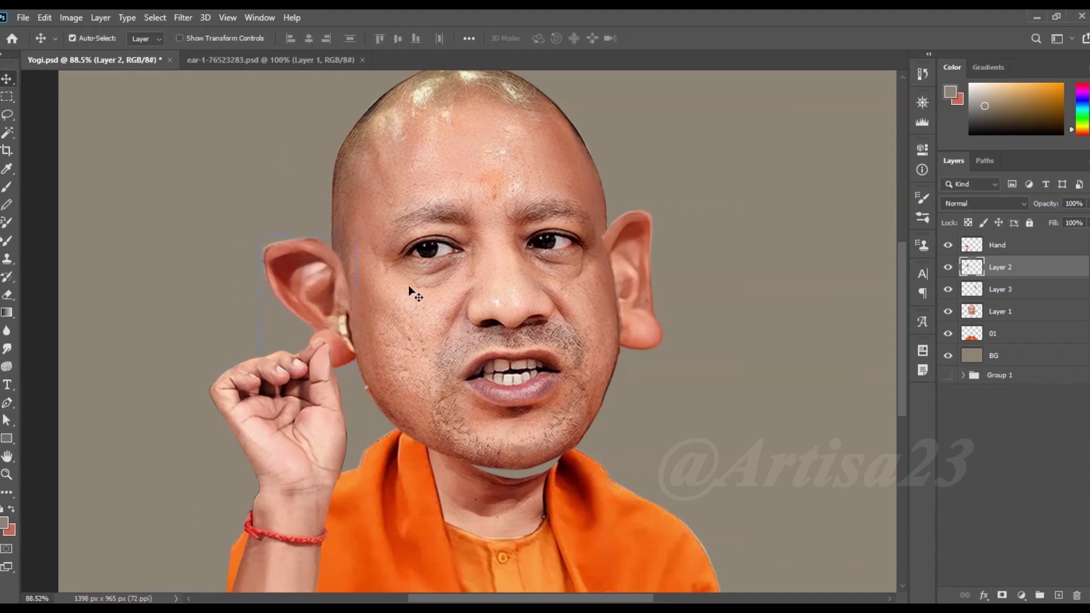
{"action": "left_click_drag", "start_coordinate": [397, 284], "coordinate": [489, 284]}
{"action": "left_click", "coordinate": [546, 258]}
Copy the right eye area onto a new layer and enlarge it to about 115%
{"action": "scroll", "coordinate": [546, 258], "scroll_direction": "up", "scroll_amount": 1}
{"action": "key", "text": "m"}
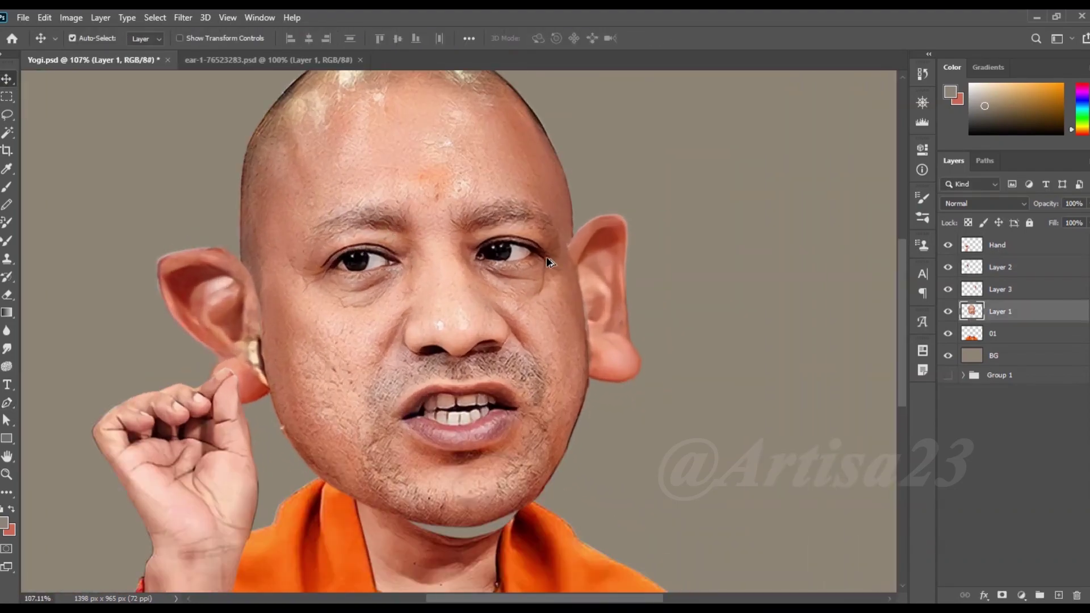
{"action": "left_click_drag", "start_coordinate": [445, 190], "coordinate": [571, 286]}
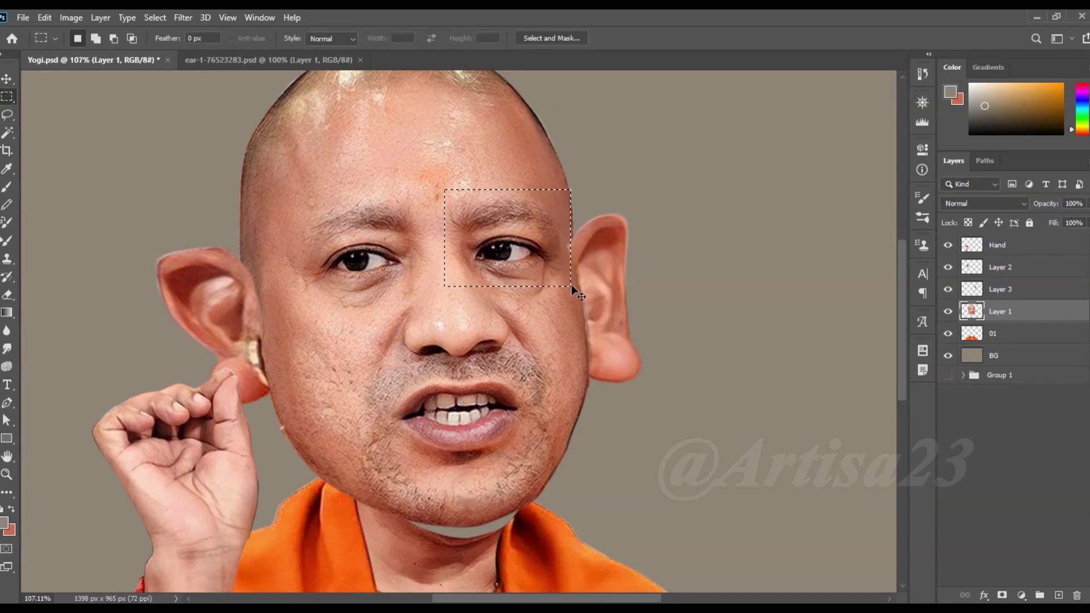
{"action": "key", "text": "ctrl+j"}
{"action": "key", "text": "ctrl+t"}
{"action": "left_click_drag", "start_coordinate": [571, 189], "coordinate": [595, 152]}
{"action": "key", "text": "Return"}
Move Layer 4 above Layer 2 in the layer stack
{"action": "left_click_drag", "start_coordinate": [1000, 311], "coordinate": [1004, 264]}
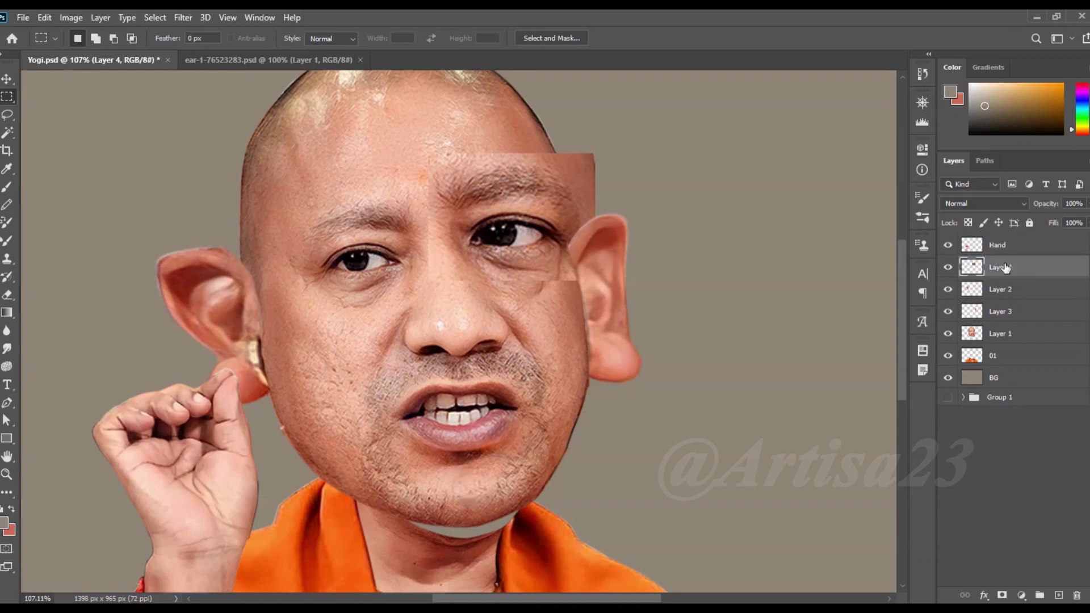
{"action": "scroll", "coordinate": [523, 207], "scroll_direction": "up", "scroll_amount": 1}
{"action": "left_click", "coordinate": [44, 18]}
{"action": "key", "text": "Escape"}
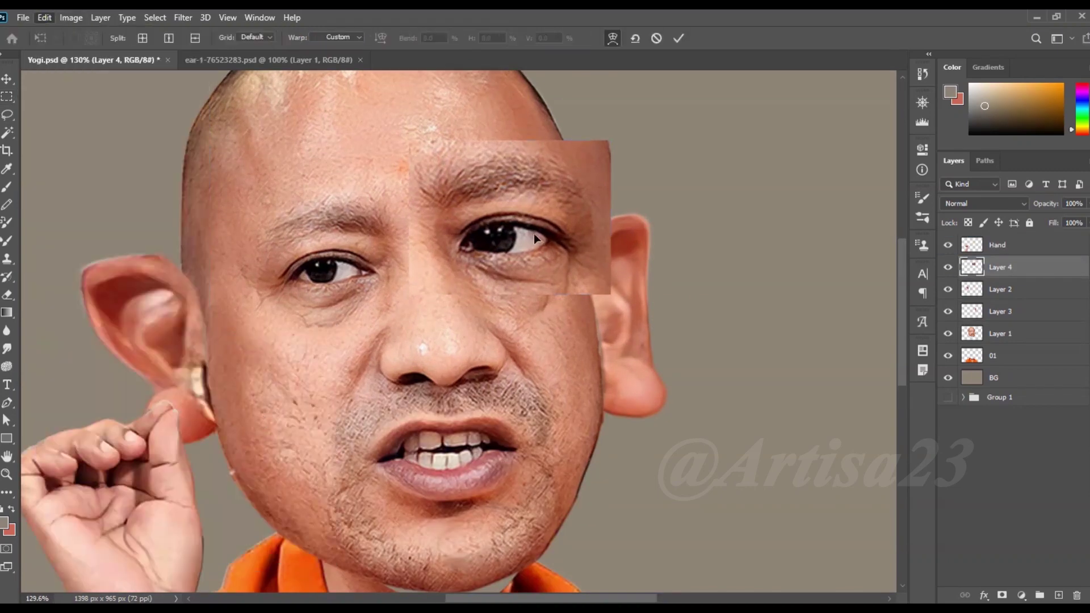
Warp the eye patch's corners and edges inward so it fits the face
{"action": "left_click_drag", "start_coordinate": [610, 294], "coordinate": [595, 272]}
{"action": "left_click_drag", "start_coordinate": [610, 217], "coordinate": [610, 243]}
{"action": "left_click_drag", "start_coordinate": [611, 141], "coordinate": [580, 149]}
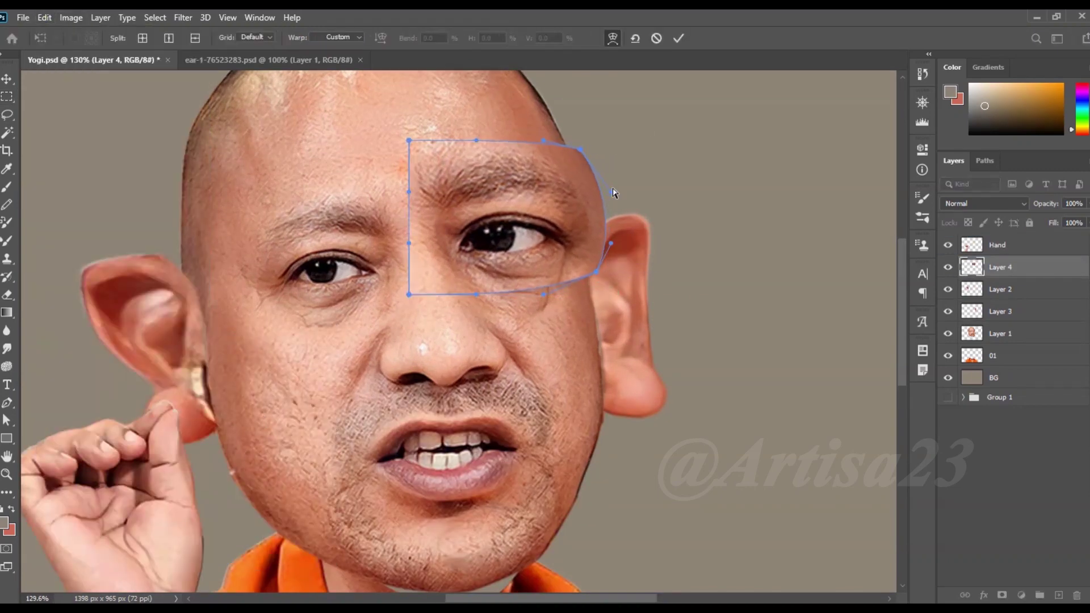
{"action": "left_click_drag", "start_coordinate": [612, 192], "coordinate": [599, 185]}
{"action": "left_click_drag", "start_coordinate": [408, 140], "coordinate": [413, 168]}
{"action": "left_click_drag", "start_coordinate": [595, 273], "coordinate": [585, 263]}
{"action": "left_click_drag", "start_coordinate": [409, 294], "coordinate": [426, 287]}
{"action": "left_click_drag", "start_coordinate": [476, 140], "coordinate": [474, 134]}
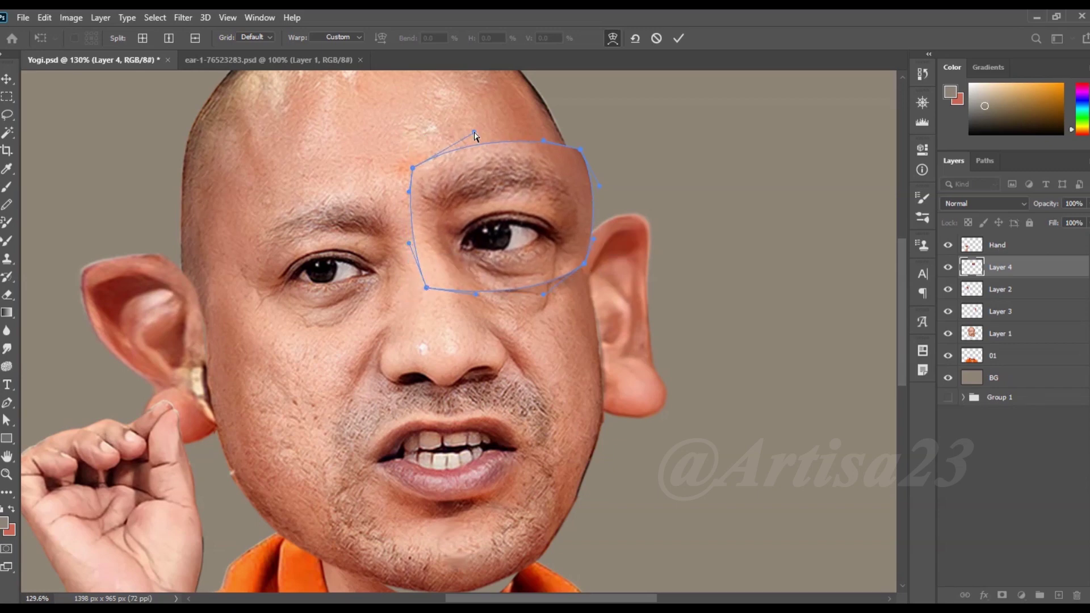
{"action": "key", "text": "Return"}
Soften the eye patch's borders with the Eraser
{"action": "key", "text": "e"}
{"action": "scroll", "coordinate": [479, 195], "scroll_direction": "up", "scroll_amount": 1}
{"action": "scroll", "coordinate": [479, 196], "scroll_direction": "up", "scroll_amount": 1}
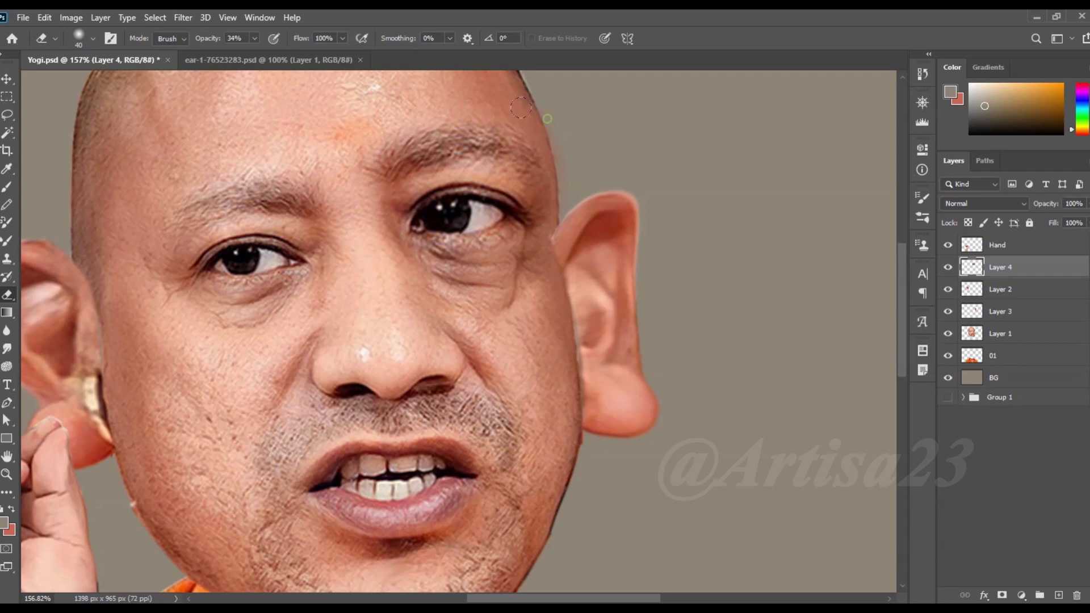
{"action": "scroll", "coordinate": [523, 299], "scroll_direction": "down", "scroll_amount": 3}
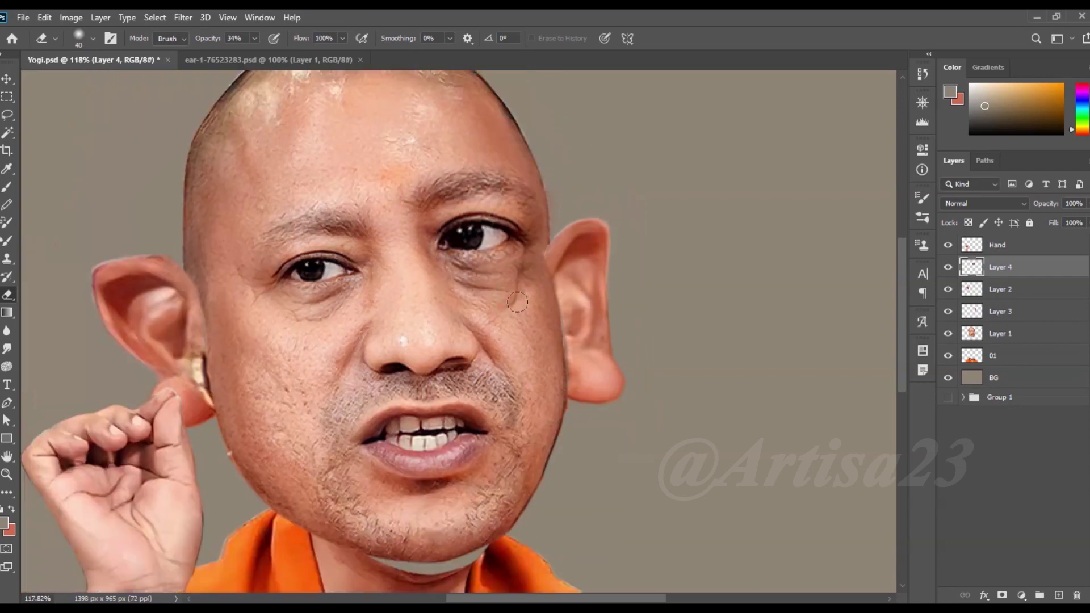
{"action": "scroll", "coordinate": [517, 302], "scroll_direction": "down", "scroll_amount": 2}
{"action": "scroll", "coordinate": [523, 266], "scroll_direction": "up", "scroll_amount": 3}
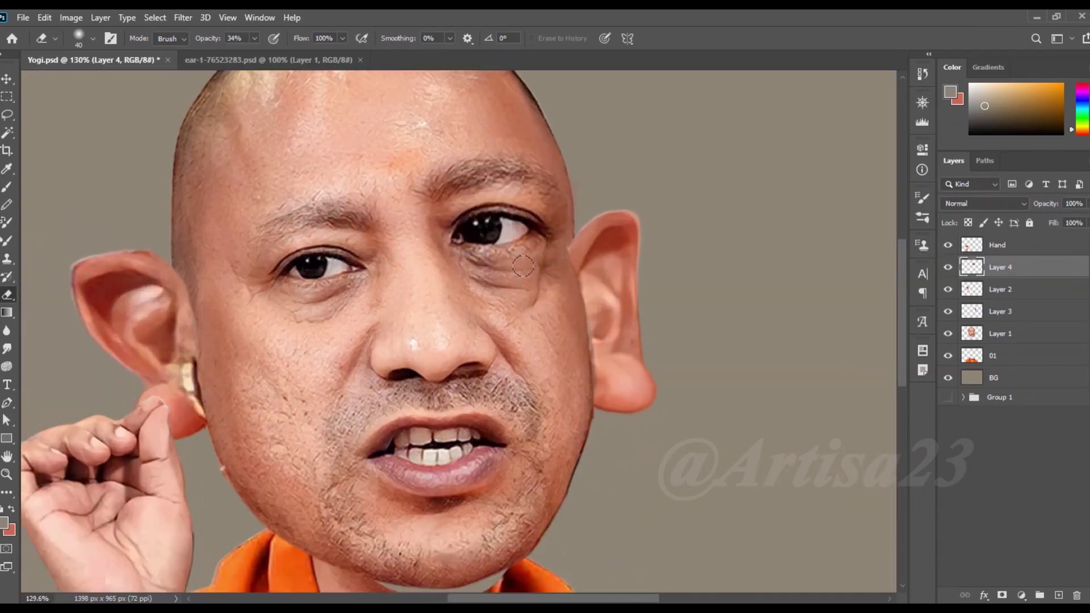
{"action": "scroll", "coordinate": [523, 266], "scroll_direction": "down", "scroll_amount": 2}
{"action": "scroll", "coordinate": [594, 317], "scroll_direction": "up", "scroll_amount": 1}
Nudge the eye patch slightly down, then resume erasing its edges
{"action": "key", "text": "ctrl+t"}
{"action": "scroll", "coordinate": [526, 253], "scroll_direction": "up", "scroll_amount": 3}
{"action": "left_click_drag", "start_coordinate": [543, 201], "coordinate": [548, 214]}
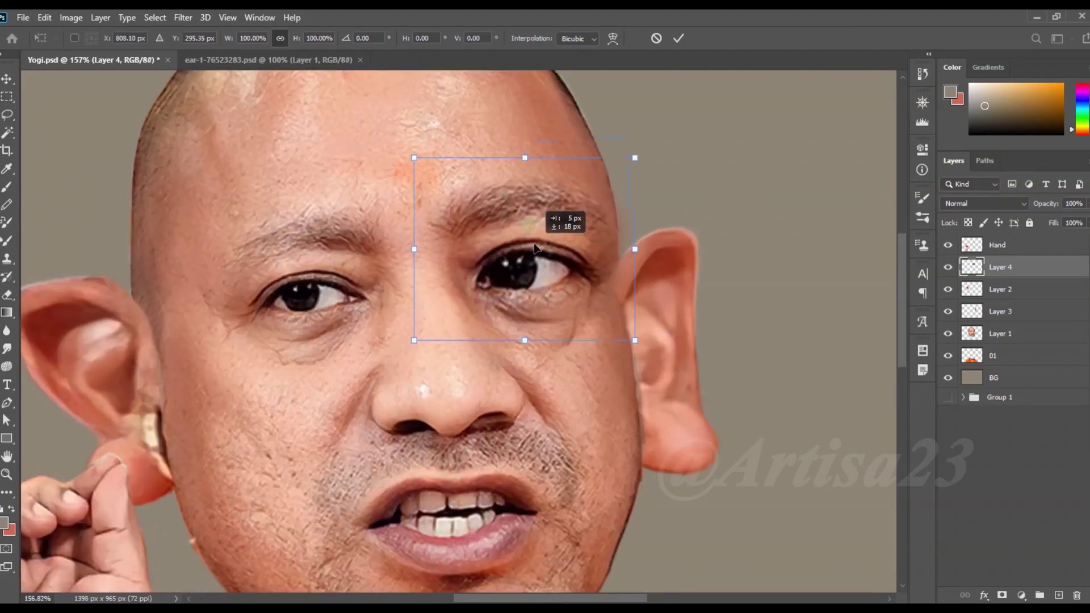
{"action": "scroll", "coordinate": [566, 205], "scroll_direction": "down", "scroll_amount": 3}
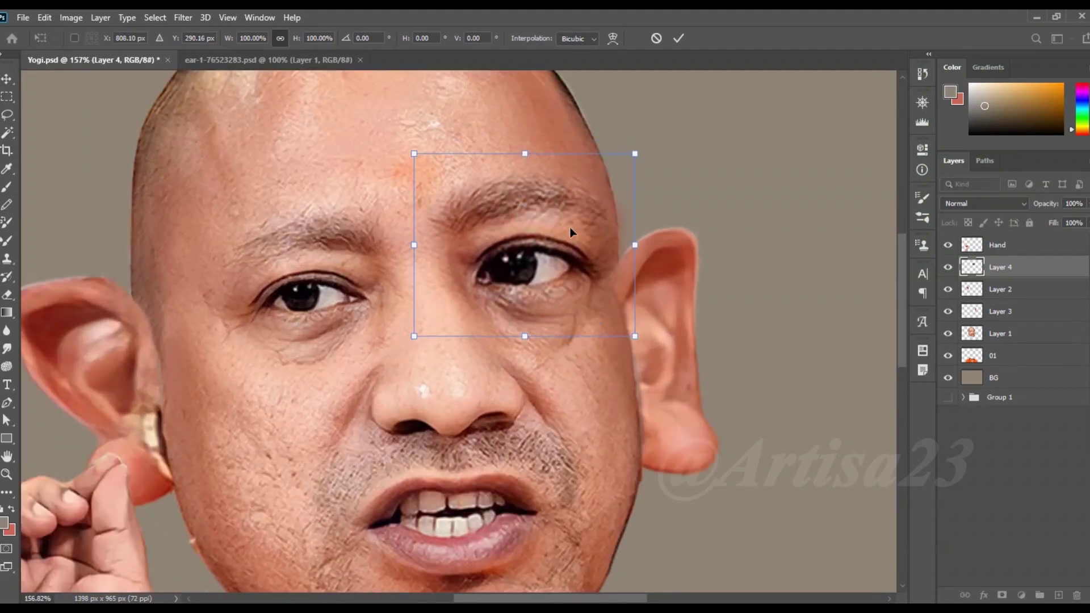
{"action": "key", "text": "Return"}
{"action": "key", "text": "e"}
{"action": "scroll", "coordinate": [498, 251], "scroll_direction": "down", "scroll_amount": 2}
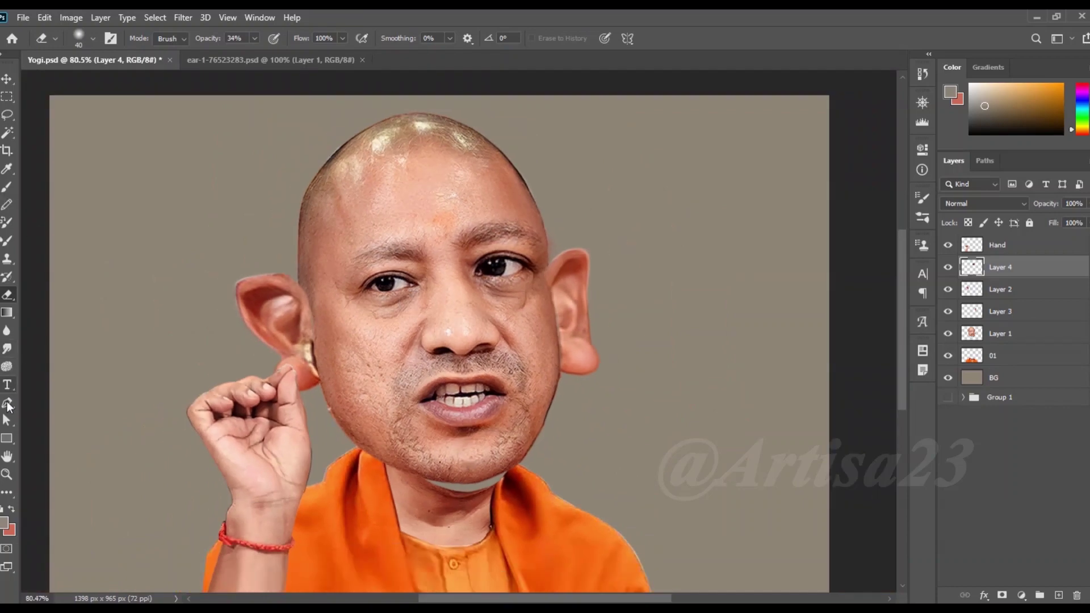
Trace the nose with a Pen path on Layer 1 and turn it into a selection
{"action": "left_click", "coordinate": [7, 403]}
{"action": "scroll", "coordinate": [499, 324], "scroll_direction": "up", "scroll_amount": 5}
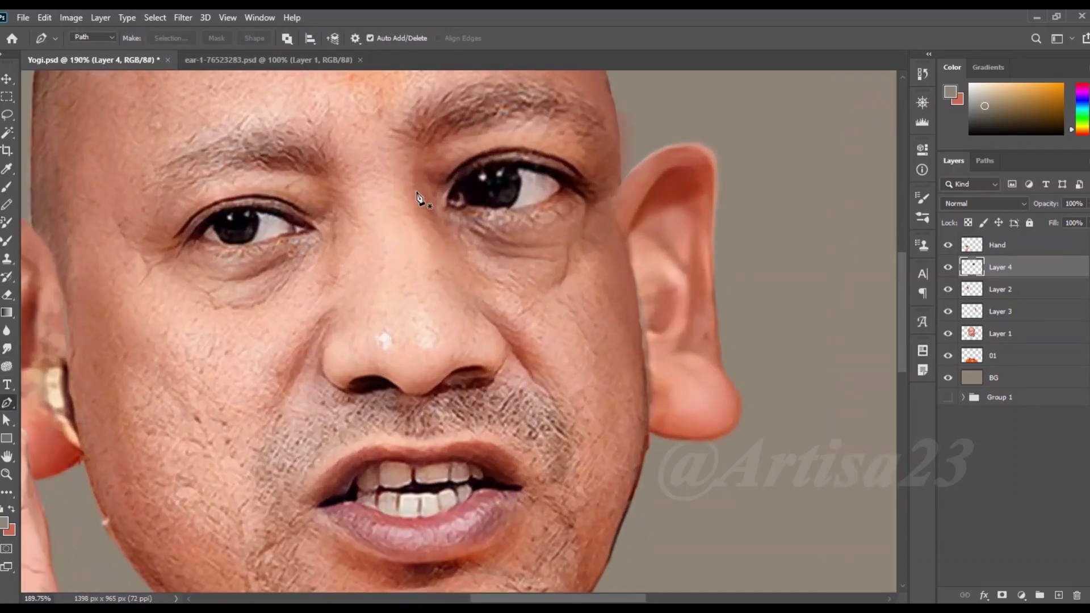
{"action": "left_click", "coordinate": [997, 335]}
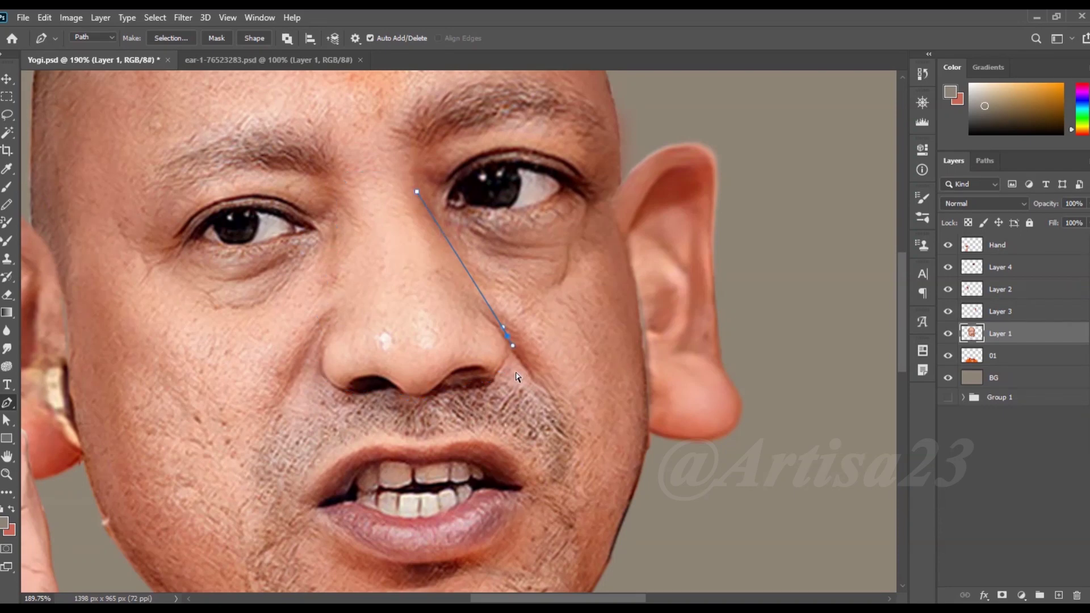
{"action": "left_click_drag", "start_coordinate": [479, 292], "coordinate": [491, 308]}
{"action": "scroll", "coordinate": [476, 283], "scroll_direction": "down", "scroll_amount": 2}
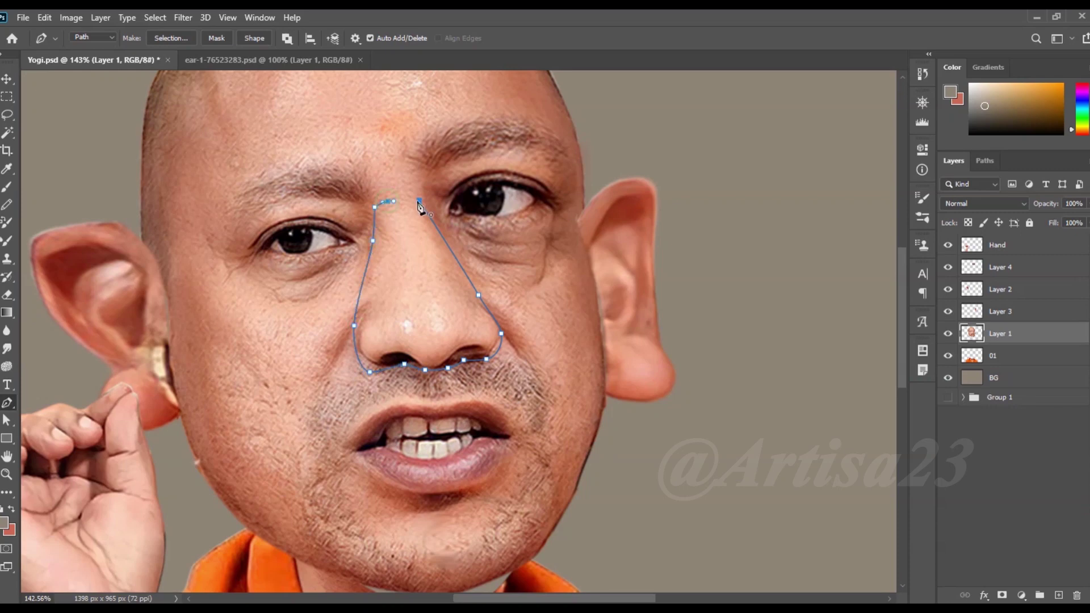
{"action": "right_click", "coordinate": [440, 287]}
{"action": "left_click", "coordinate": [495, 347]}
{"action": "left_click", "coordinate": [614, 163]}
{"action": "scroll", "coordinate": [469, 246], "scroll_direction": "down", "scroll_amount": 1}
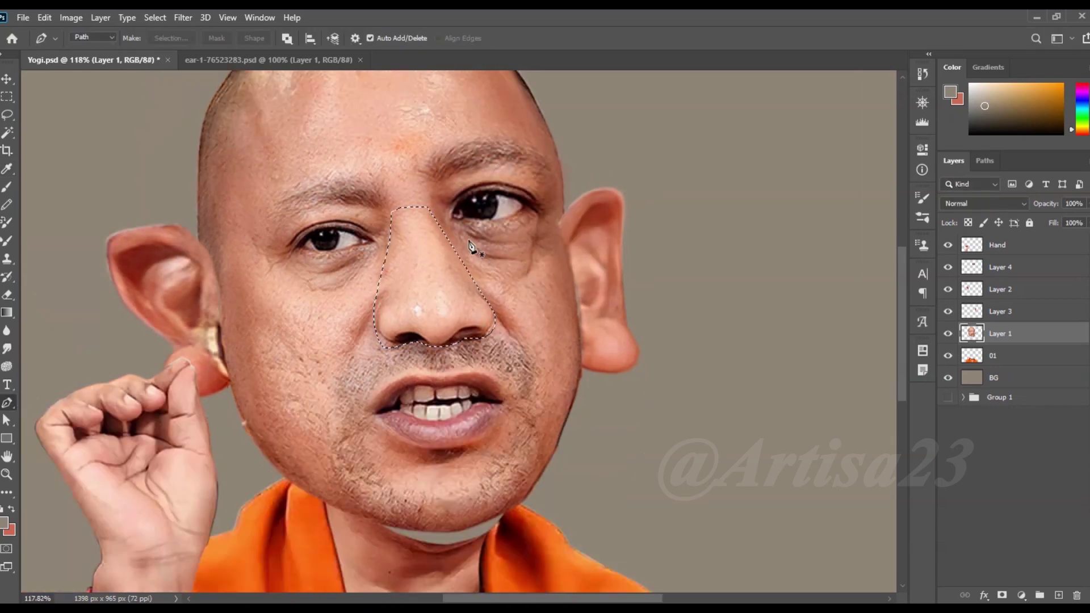
Copy the nose to a new layer, enlarge it to about 118%, and shift it up-left
{"action": "key", "text": "ctrl+j"}
{"action": "key", "text": "ctrl+t"}
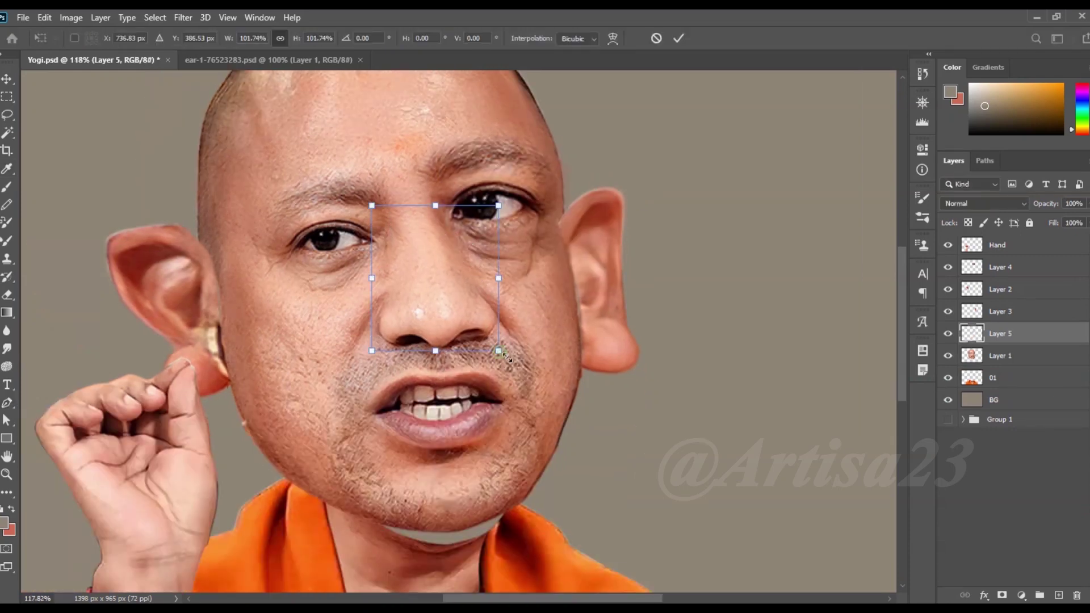
{"action": "left_click_drag", "start_coordinate": [496, 347], "coordinate": [521, 364]}
{"action": "left_click_drag", "start_coordinate": [467, 334], "coordinate": [459, 324]}
Warp the enlarged nose into a bigger caricature shape
{"action": "left_click", "coordinate": [44, 18]}
{"action": "left_click", "coordinate": [278, 423]}
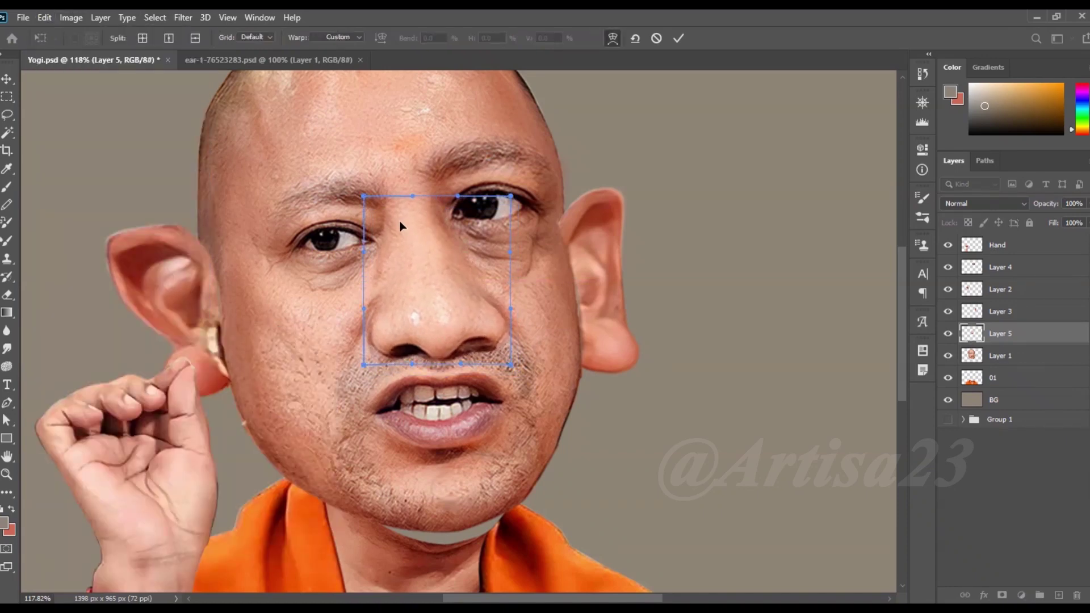
{"action": "left_click_drag", "start_coordinate": [400, 226], "coordinate": [407, 219]}
{"action": "left_click_drag", "start_coordinate": [387, 376], "coordinate": [374, 284]}
{"action": "key", "text": "Return"}
Select the Hand layer with the Move tool
{"action": "key", "text": "p"}
{"action": "scroll", "coordinate": [394, 262], "scroll_direction": "down", "scroll_amount": 2}
{"action": "scroll", "coordinate": [394, 261], "scroll_direction": "down", "scroll_amount": 2}
{"action": "scroll", "coordinate": [426, 318], "scroll_direction": "up", "scroll_amount": 3}
{"action": "scroll", "coordinate": [466, 374], "scroll_direction": "down", "scroll_amount": 3}
{"action": "scroll", "coordinate": [499, 432], "scroll_direction": "up", "scroll_amount": 1}
{"action": "scroll", "coordinate": [500, 433], "scroll_direction": "up", "scroll_amount": 1}
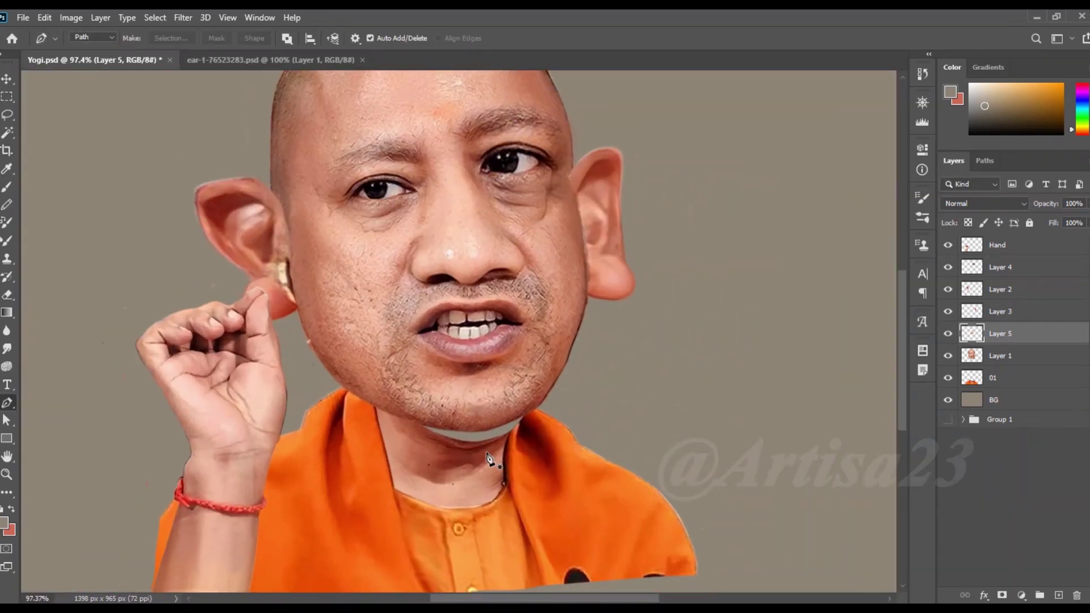
{"action": "scroll", "coordinate": [500, 443], "scroll_direction": "down", "scroll_amount": 2}
{"action": "scroll", "coordinate": [454, 397], "scroll_direction": "up", "scroll_amount": 1}
{"action": "left_click", "coordinate": [4, 81]}
{"action": "left_click", "coordinate": [317, 413]}
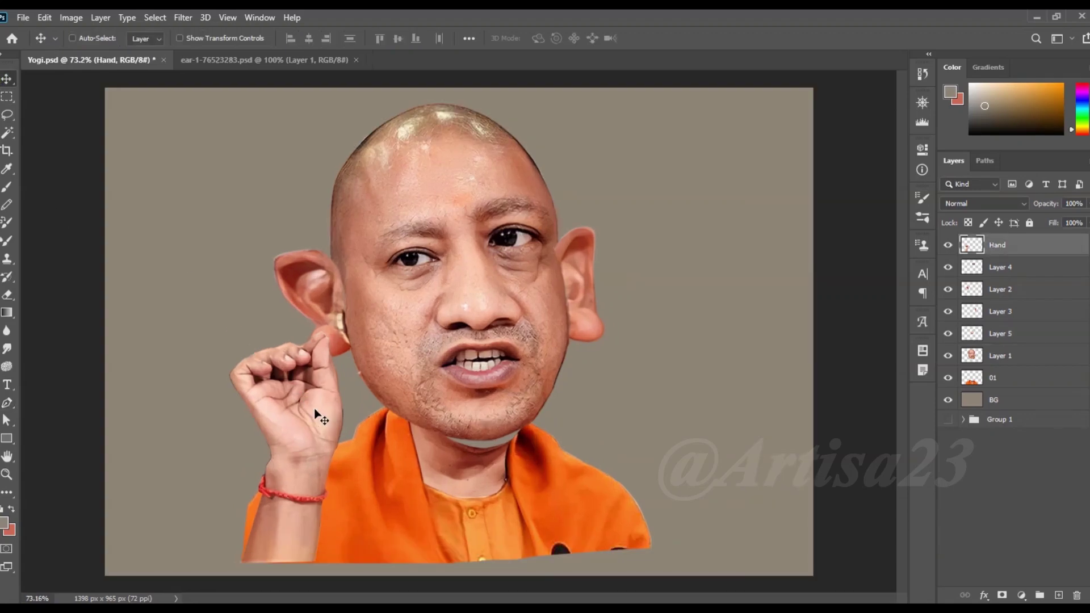
Rotate the hand to about -9 degrees and shift it slightly left
{"action": "key", "text": "ctrl+t"}
{"action": "mouse_move", "coordinate": [315, 390]}
{"action": "left_mouse_down"}
{"action": "mouse_move", "coordinate": [304, 386]}
{"action": "mouse_move", "coordinate": [319, 385]}
{"action": "left_mouse_up"}
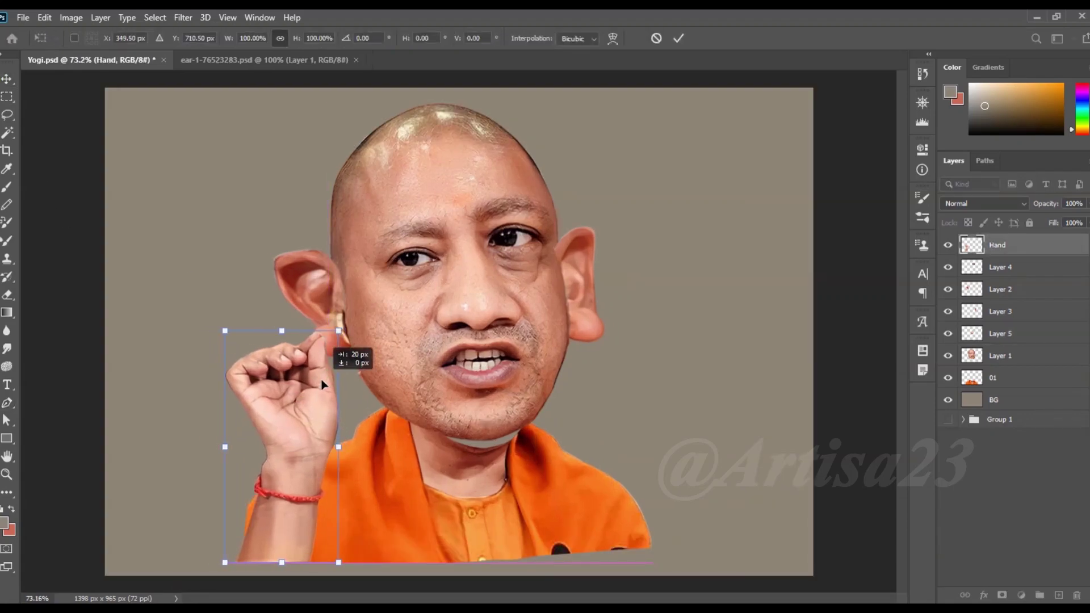
{"action": "left_click_drag", "start_coordinate": [356, 349], "coordinate": [341, 333]}
{"action": "left_click_drag", "start_coordinate": [308, 393], "coordinate": [306, 397]}
{"action": "key", "text": "Return"}
{"action": "scroll", "coordinate": [311, 404], "scroll_direction": "down", "scroll_amount": 2}
{"action": "scroll", "coordinate": [311, 404], "scroll_direction": "up", "scroll_amount": 2}
{"action": "scroll", "coordinate": [496, 370], "scroll_direction": "down", "scroll_amount": 1}
{"action": "scroll", "coordinate": [496, 370], "scroll_direction": "up", "scroll_amount": 3}
Marquee a rectangle over the chin on Layer 1
{"action": "left_click", "coordinate": [529, 356]}
{"action": "scroll", "coordinate": [529, 356], "scroll_direction": "up", "scroll_amount": 1}
{"action": "scroll", "coordinate": [526, 407], "scroll_direction": "down", "scroll_amount": 2}
{"action": "key", "text": "m"}
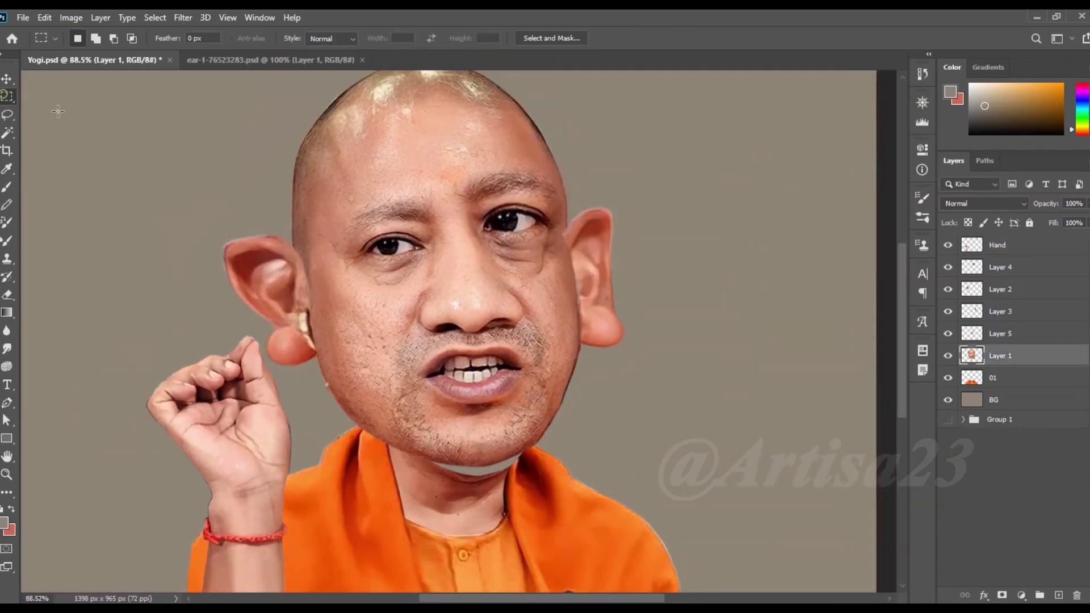
{"action": "left_click_drag", "start_coordinate": [359, 402], "coordinate": [598, 469]}
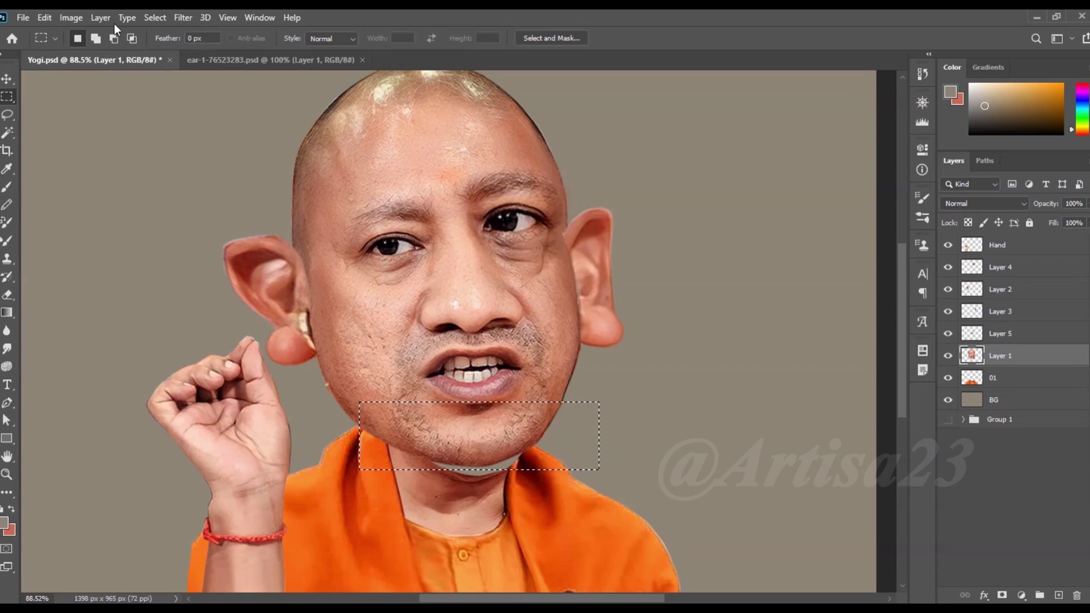
Warp the chin's lower edge down into a rounder bulge and deselect
{"action": "left_click", "coordinate": [45, 18]}
{"action": "left_click", "coordinate": [267, 426]}
{"action": "mouse_move", "coordinate": [520, 469]}
{"action": "left_mouse_down"}
{"action": "mouse_move", "coordinate": [520, 482]}
{"action": "mouse_move", "coordinate": [578, 501]}
{"action": "left_mouse_up"}
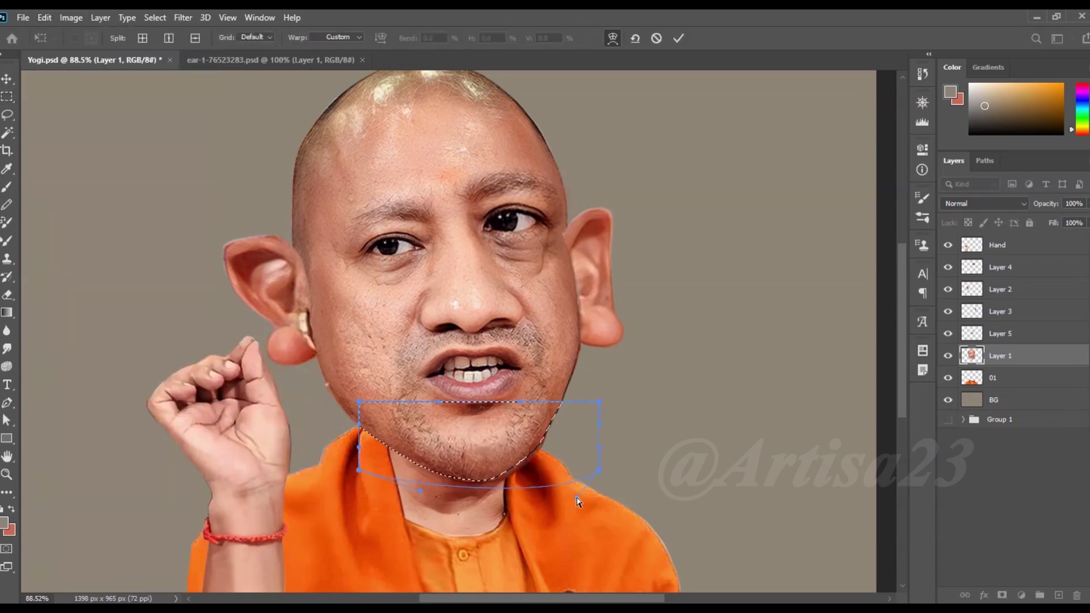
{"action": "key", "text": "Return"}
{"action": "key", "text": "ctrl+d"}
{"action": "scroll", "coordinate": [485, 318], "scroll_direction": "down", "scroll_amount": 2}
{"action": "scroll", "coordinate": [485, 318], "scroll_direction": "up", "scroll_amount": 3}
{"action": "scroll", "coordinate": [485, 318], "scroll_direction": "down", "scroll_amount": 3}
{"action": "scroll", "coordinate": [471, 272], "scroll_direction": "up", "scroll_amount": 2}
{"action": "scroll", "coordinate": [460, 227], "scroll_direction": "down", "scroll_amount": 3}
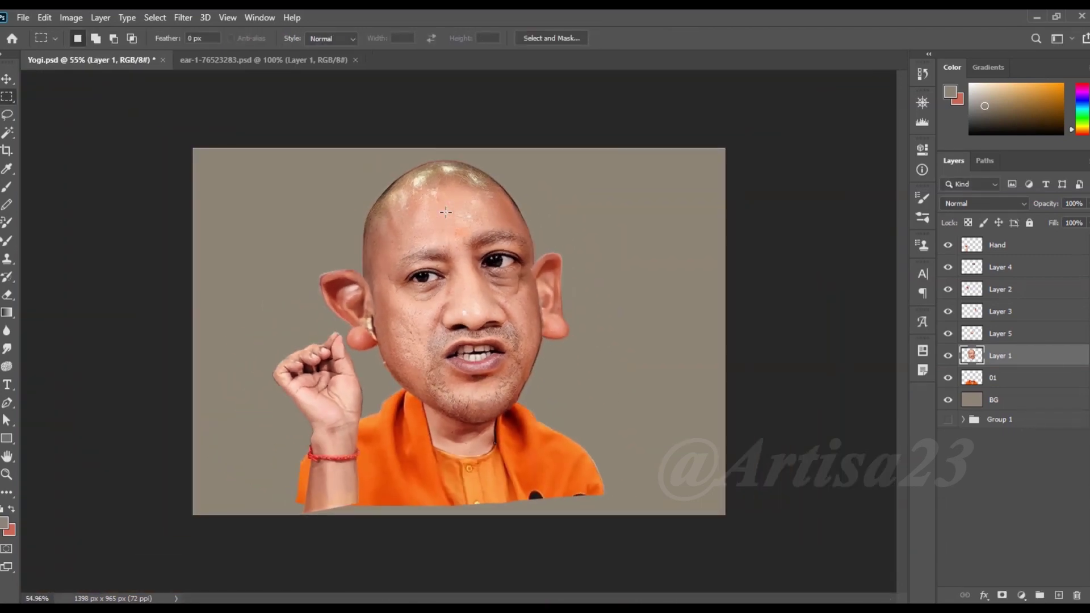
Select the Hand layer, then Layer 3, and choose the Smudge tool
{"action": "scroll", "coordinate": [448, 183], "scroll_direction": "up", "scroll_amount": 1}
{"action": "scroll", "coordinate": [451, 222], "scroll_direction": "down", "scroll_amount": 2}
{"action": "scroll", "coordinate": [451, 222], "scroll_direction": "up", "scroll_amount": 1}
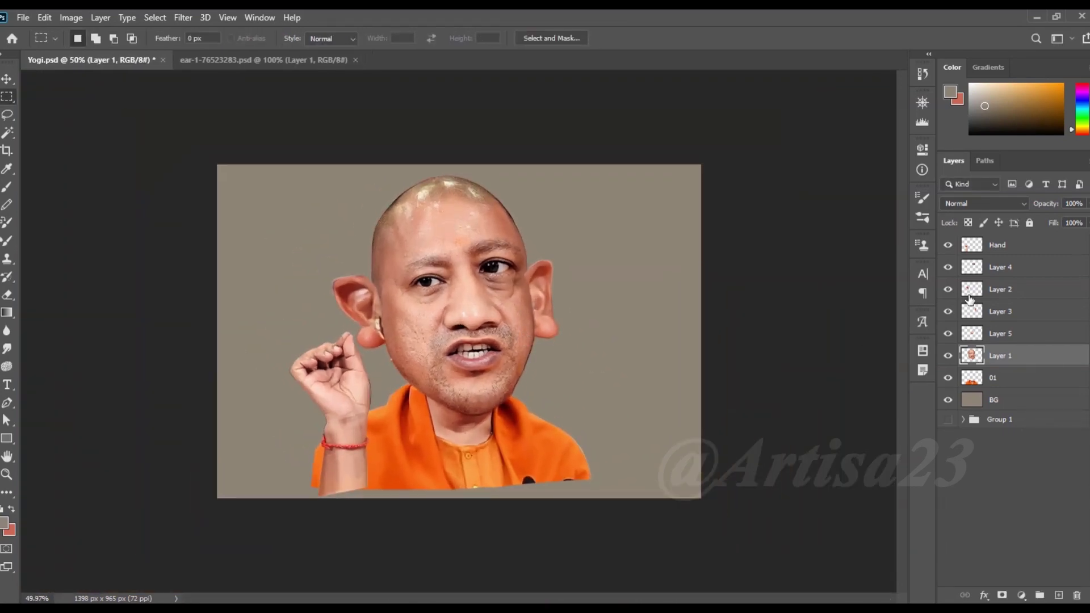
{"action": "left_click", "coordinate": [997, 248]}
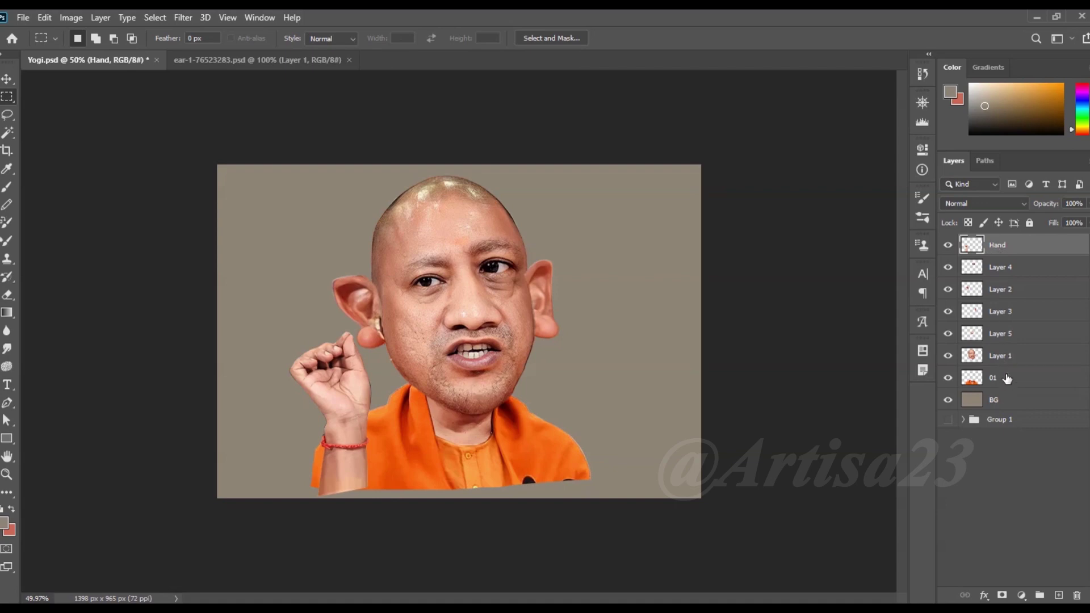
{"action": "scroll", "coordinate": [573, 339], "scroll_direction": "up", "scroll_amount": 1}
{"action": "scroll", "coordinate": [573, 339], "scroll_direction": "up", "scroll_amount": 1}
{"action": "scroll", "coordinate": [563, 234], "scroll_direction": "up", "scroll_amount": 1}
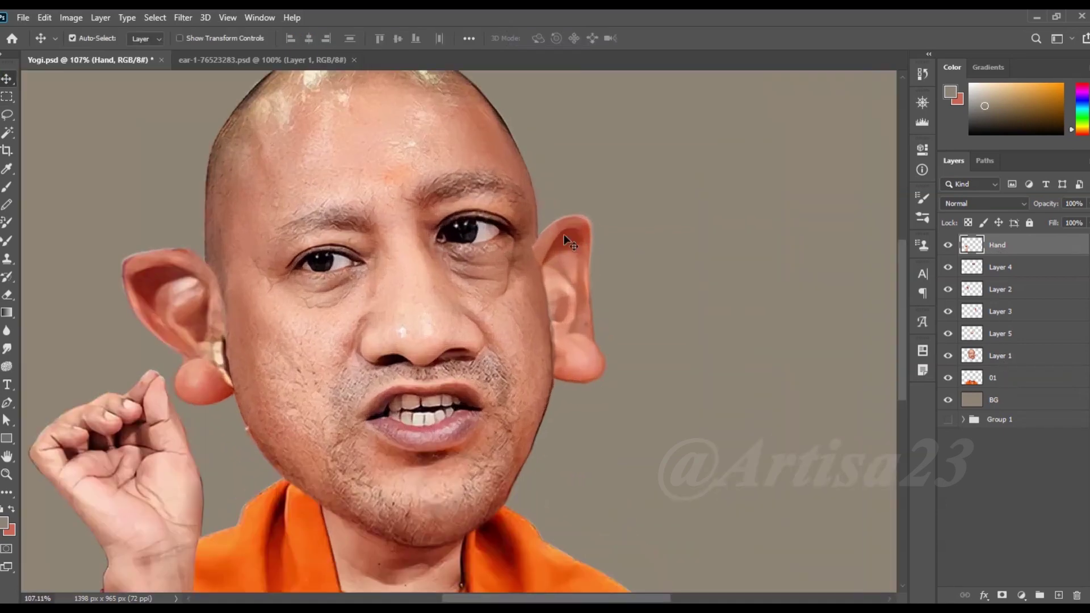
{"action": "left_click", "coordinate": [563, 234], "text": "ctrl"}
{"action": "left_click", "coordinate": [7, 348]}
{"action": "scroll", "coordinate": [525, 245], "scroll_direction": "down", "scroll_amount": 2}
{"action": "scroll", "coordinate": [500, 269], "scroll_direction": "up", "scroll_amount": 1}
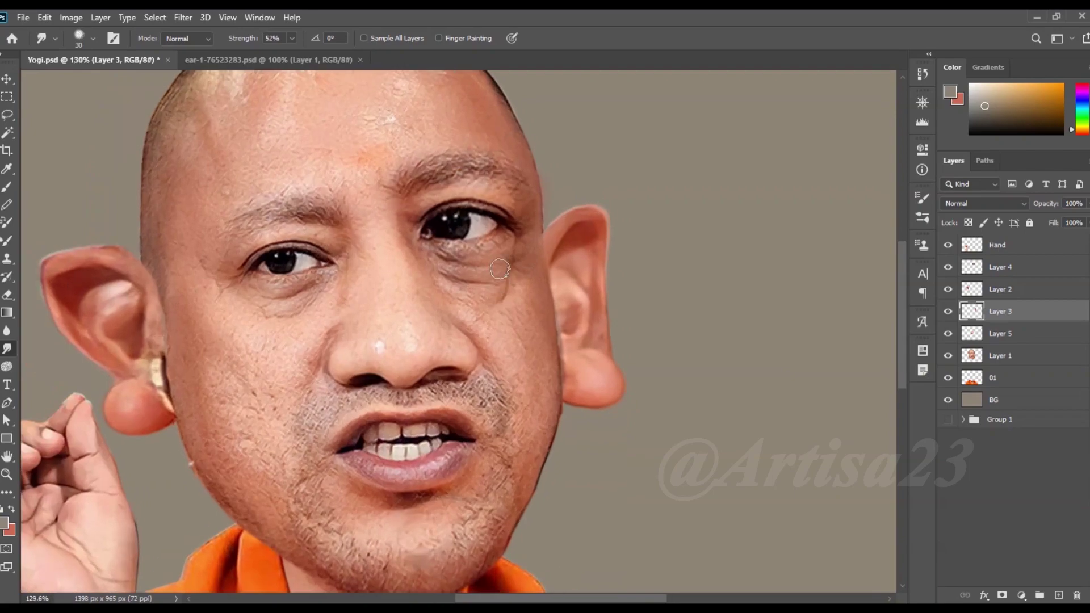
Move the right eye patch down slightly with the Move tool
{"action": "key", "text": "v"}
{"action": "left_click_drag", "start_coordinate": [454, 241], "coordinate": [454, 260]}
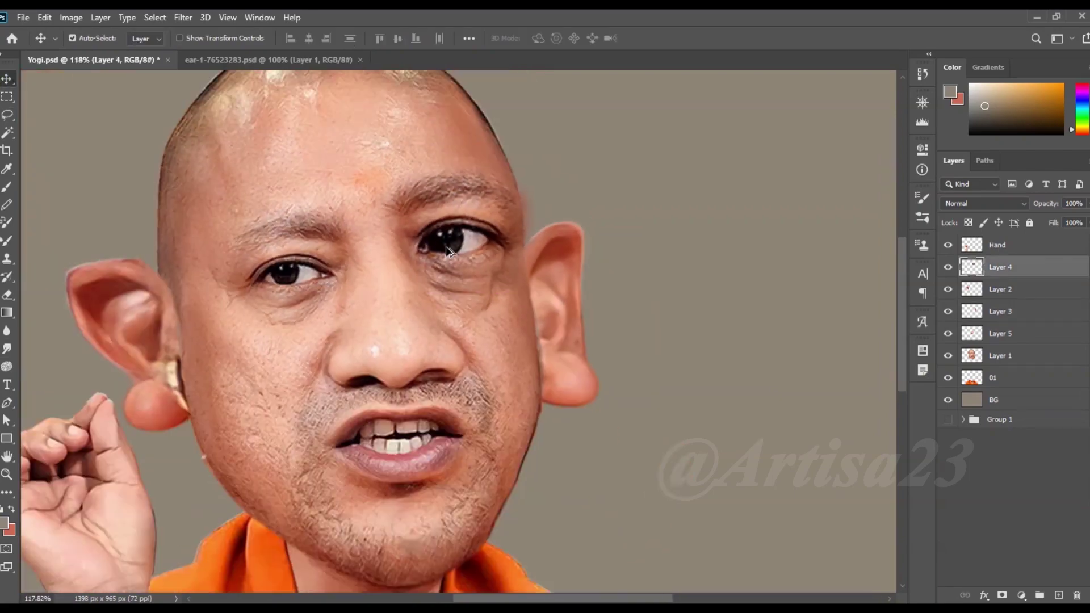
{"action": "scroll", "coordinate": [454, 260], "scroll_direction": "down", "scroll_amount": 5}
{"action": "key", "text": "ctrl+t"}
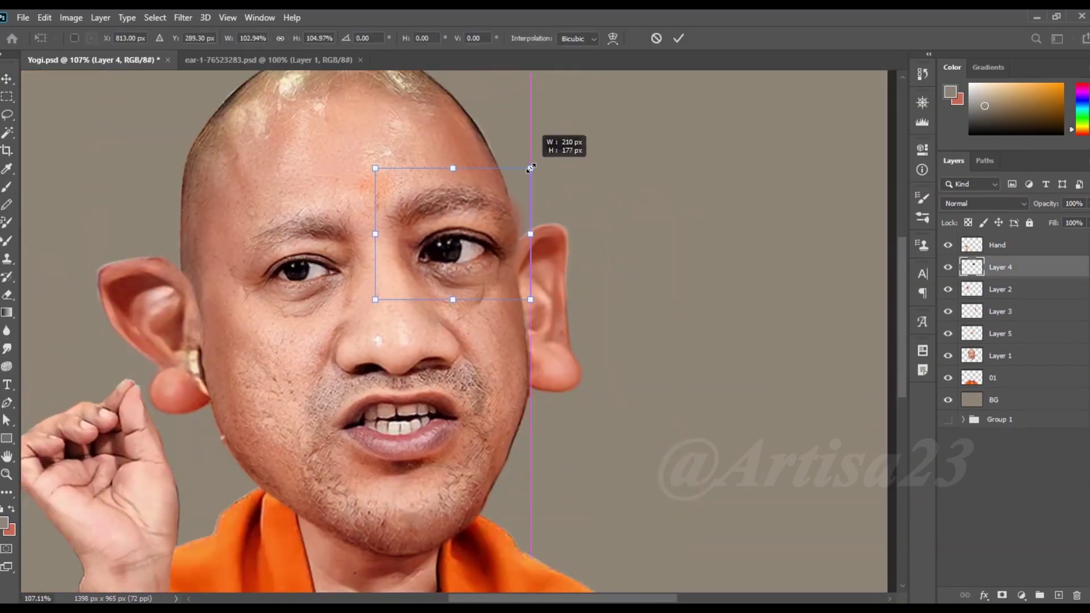
{"action": "left_click_drag", "start_coordinate": [507, 251], "coordinate": [508, 249]}
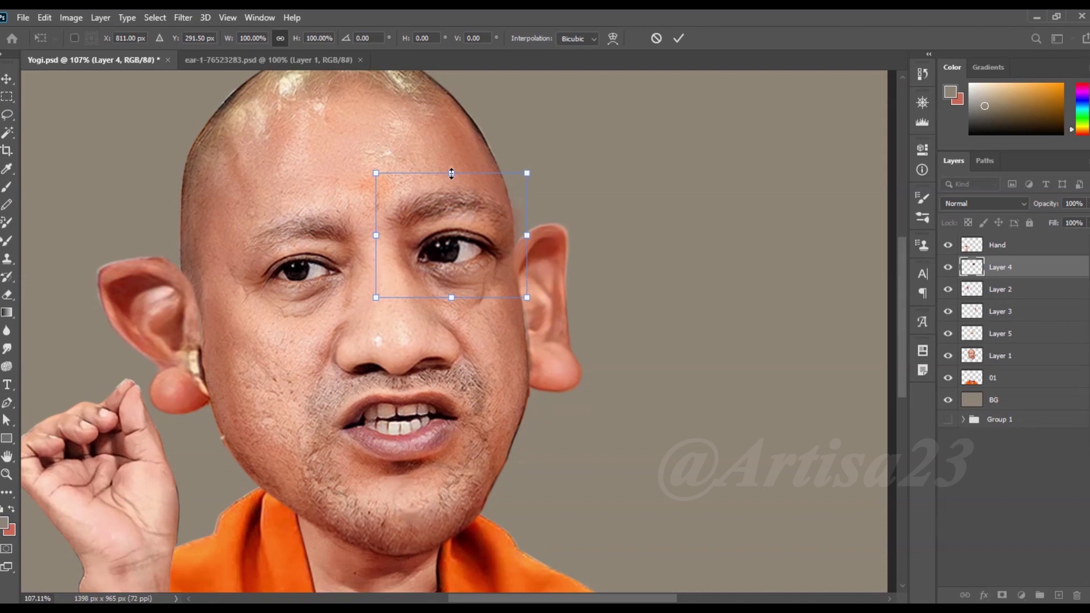
Warp the eye patch so its upper lid arches higher
{"action": "left_click", "coordinate": [44, 18]}
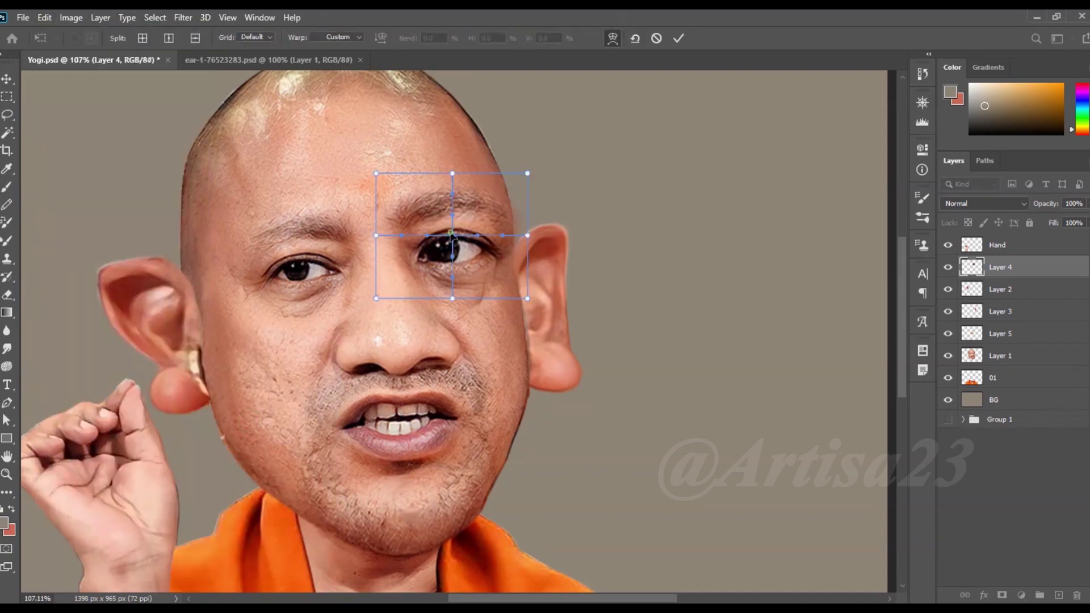
{"action": "left_click_drag", "start_coordinate": [452, 234], "coordinate": [453, 226]}
{"action": "left_click_drag", "start_coordinate": [452, 173], "coordinate": [455, 166]}
{"action": "left_click", "coordinate": [452, 228]}
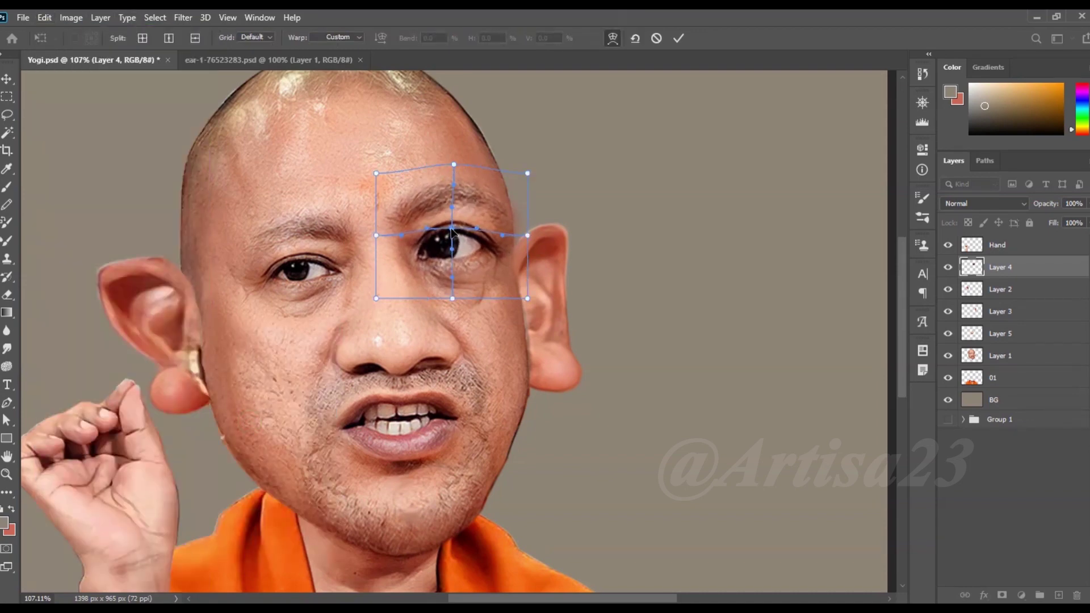
{"action": "left_click_drag", "start_coordinate": [447, 249], "coordinate": [451, 244]}
{"action": "key", "text": "Return"}
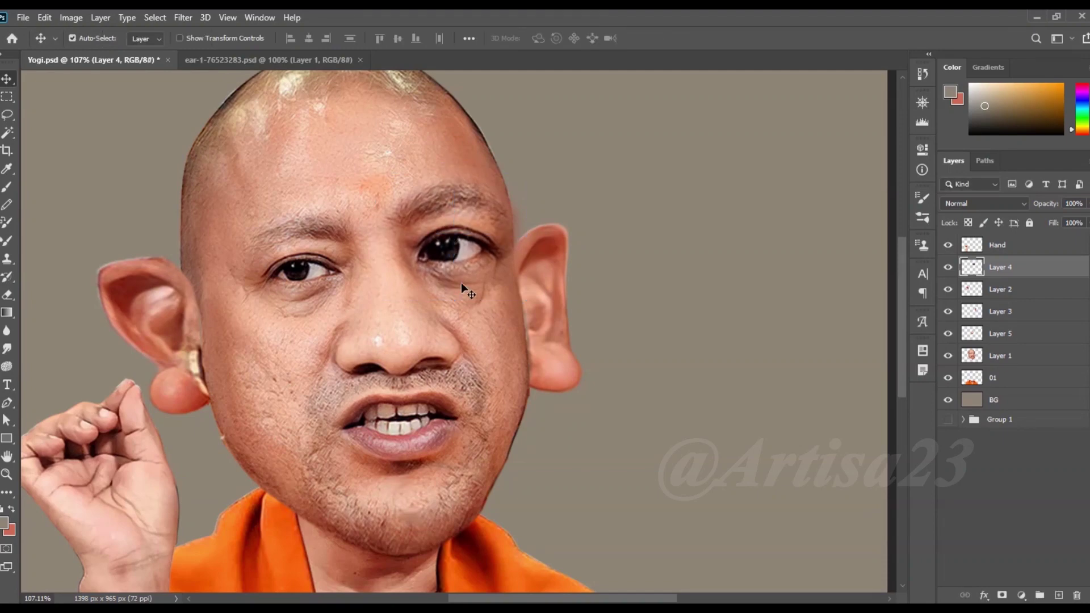
{"action": "scroll", "coordinate": [331, 264], "scroll_direction": "up", "scroll_amount": 1}
{"action": "left_click", "coordinate": [331, 264]}
Toggle the mouth, ear, eye and hand layers on and off to compare them
{"action": "double_click", "coordinate": [948, 334]}
{"action": "double_click", "coordinate": [948, 311]}
{"action": "double_click", "coordinate": [947, 289]}
{"action": "double_click", "coordinate": [948, 266]}
{"action": "double_click", "coordinate": [948, 245]}
{"action": "scroll", "coordinate": [347, 284], "scroll_direction": "up", "scroll_amount": 1}
{"action": "scroll", "coordinate": [347, 284], "scroll_direction": "up", "scroll_amount": 1}
{"action": "scroll", "coordinate": [347, 284], "scroll_direction": "up", "scroll_amount": 1}
Copy a rectangular box around the left eye and paste it onto a new layer
{"action": "key", "text": "m"}
{"action": "mouse_move", "coordinate": [204, 223]}
{"action": "left_mouse_down"}
{"action": "mouse_move", "coordinate": [373, 293]}
{"action": "mouse_move", "coordinate": [375, 305]}
{"action": "left_mouse_up"}
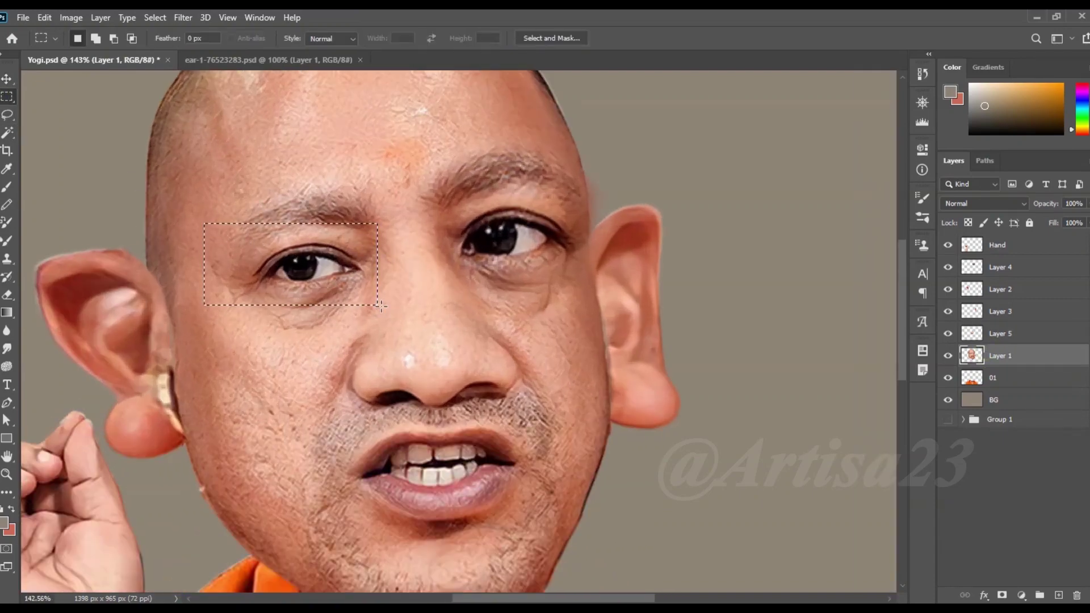
{"action": "key", "text": "ctrl+c"}
{"action": "key", "text": "ctrl+shift+v"}
Warp the eye copy, bending its top edge down and lifting the outer corner
{"action": "left_click", "coordinate": [44, 18]}
{"action": "left_click", "coordinate": [229, 427]}
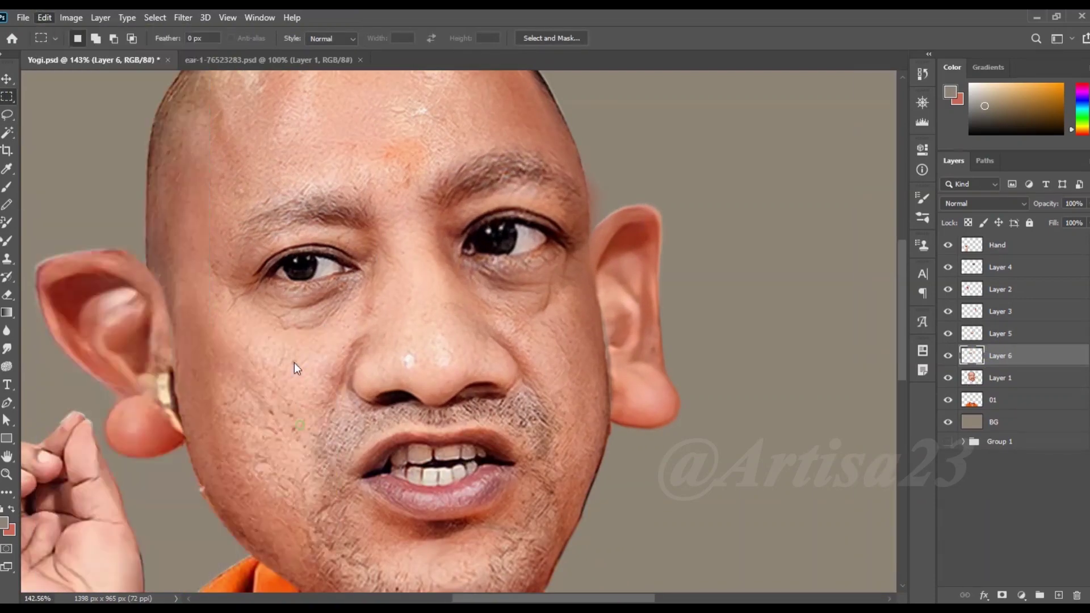
{"action": "mouse_move", "coordinate": [314, 227]}
{"action": "left_mouse_down"}
{"action": "mouse_move", "coordinate": [296, 278]}
{"action": "mouse_move", "coordinate": [305, 262]}
{"action": "left_mouse_up"}
{"action": "left_click", "coordinate": [301, 275], "text": "alt"}
{"action": "left_click", "coordinate": [349, 266], "text": "alt"}
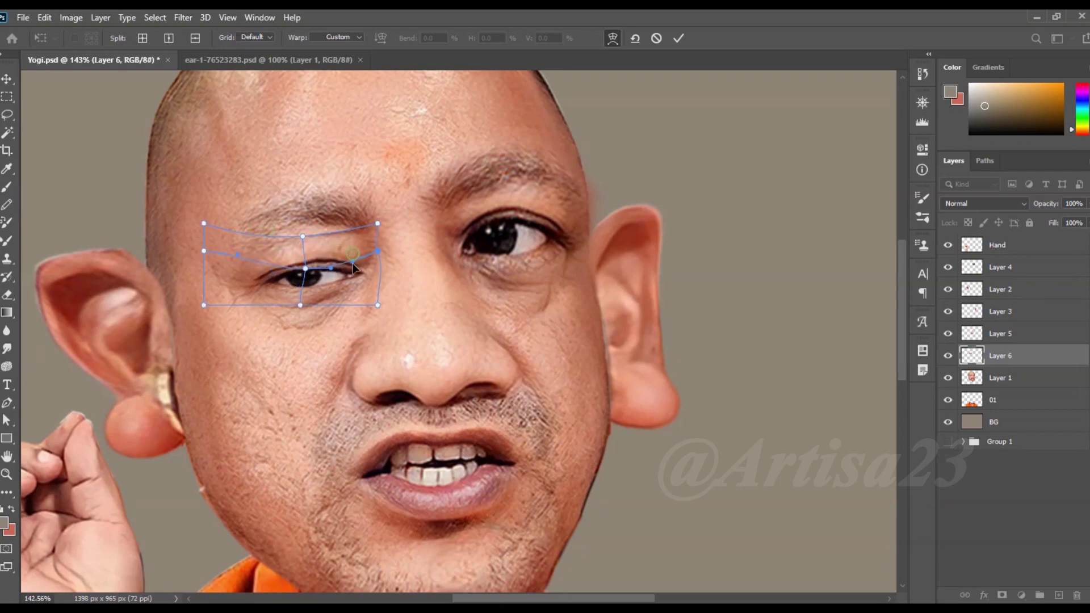
{"action": "left_click_drag", "start_coordinate": [349, 266], "coordinate": [349, 268]}
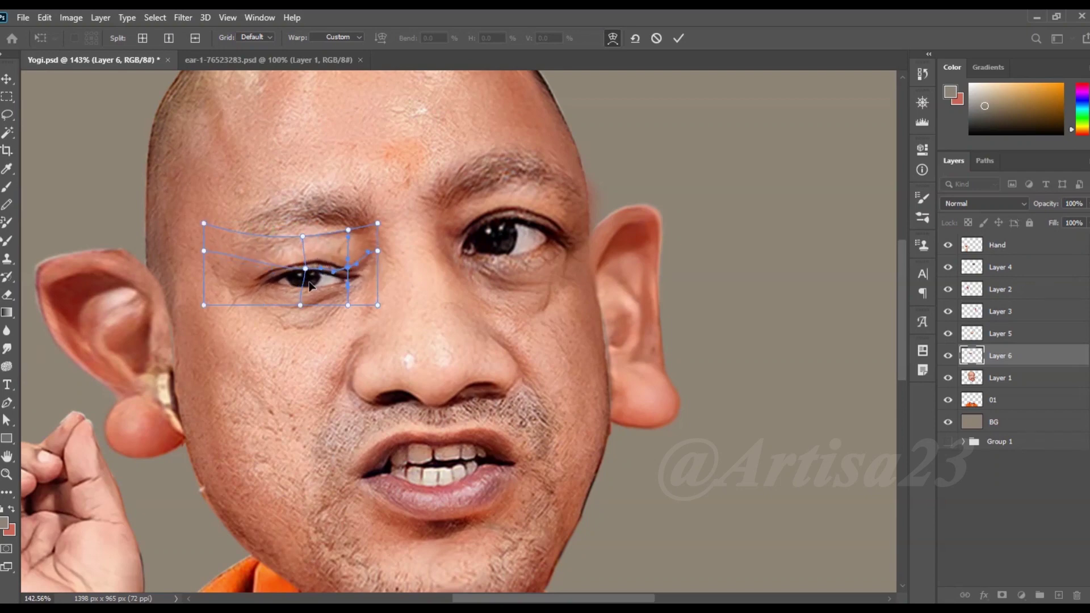
{"action": "key", "text": "Return"}
Pick the Smudge tool to blend the warped eye, then select layer 01
{"action": "scroll", "coordinate": [327, 278], "scroll_direction": "down", "scroll_amount": 3}
{"action": "scroll", "coordinate": [327, 278], "scroll_direction": "up", "scroll_amount": 4}
{"action": "key", "text": "r"}
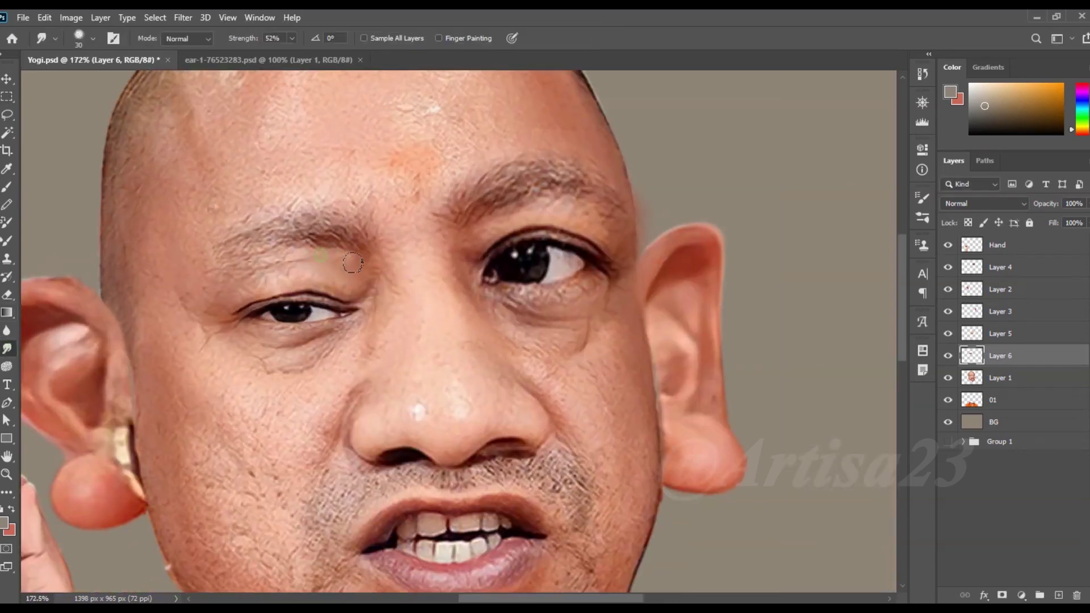
{"action": "scroll", "coordinate": [248, 265], "scroll_direction": "down", "scroll_amount": 2}
{"action": "scroll", "coordinate": [295, 278], "scroll_direction": "up", "scroll_amount": 1}
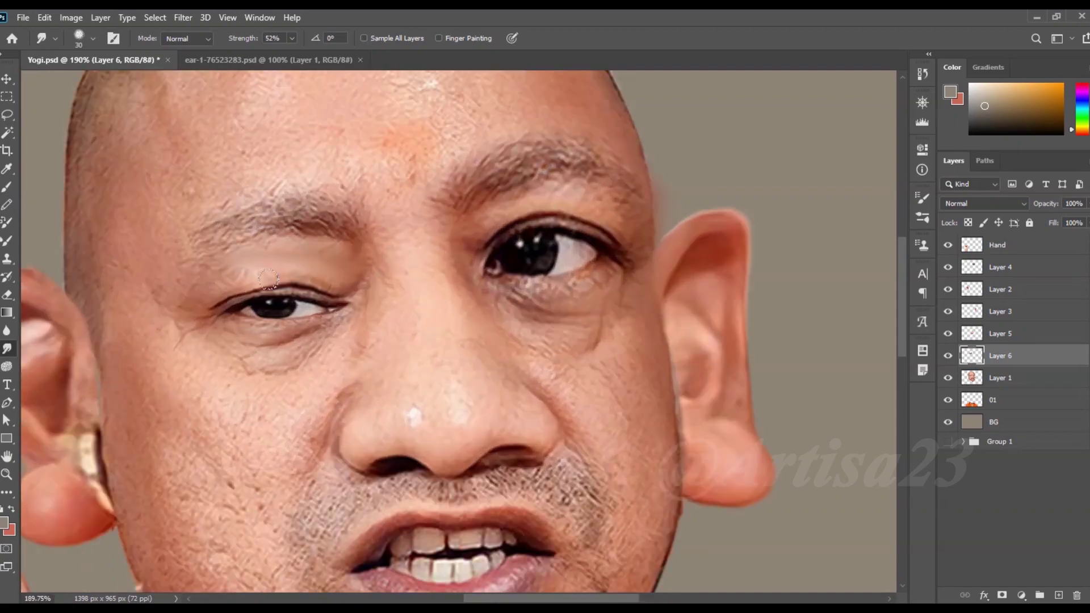
{"action": "scroll", "coordinate": [335, 289], "scroll_direction": "down", "scroll_amount": 2}
{"action": "scroll", "coordinate": [336, 289], "scroll_direction": "up", "scroll_amount": 1}
{"action": "scroll", "coordinate": [332, 283], "scroll_direction": "down", "scroll_amount": 1}
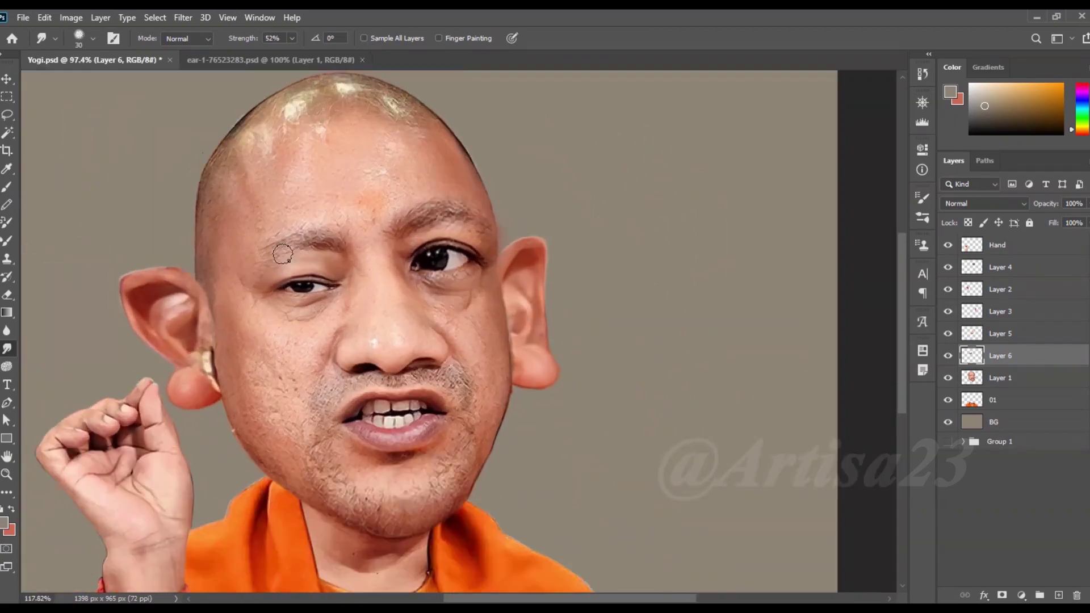
{"action": "scroll", "coordinate": [299, 273], "scroll_direction": "up", "scroll_amount": 2}
{"action": "scroll", "coordinate": [257, 248], "scroll_direction": "down", "scroll_amount": 3}
{"action": "scroll", "coordinate": [513, 333], "scroll_direction": "down", "scroll_amount": 1}
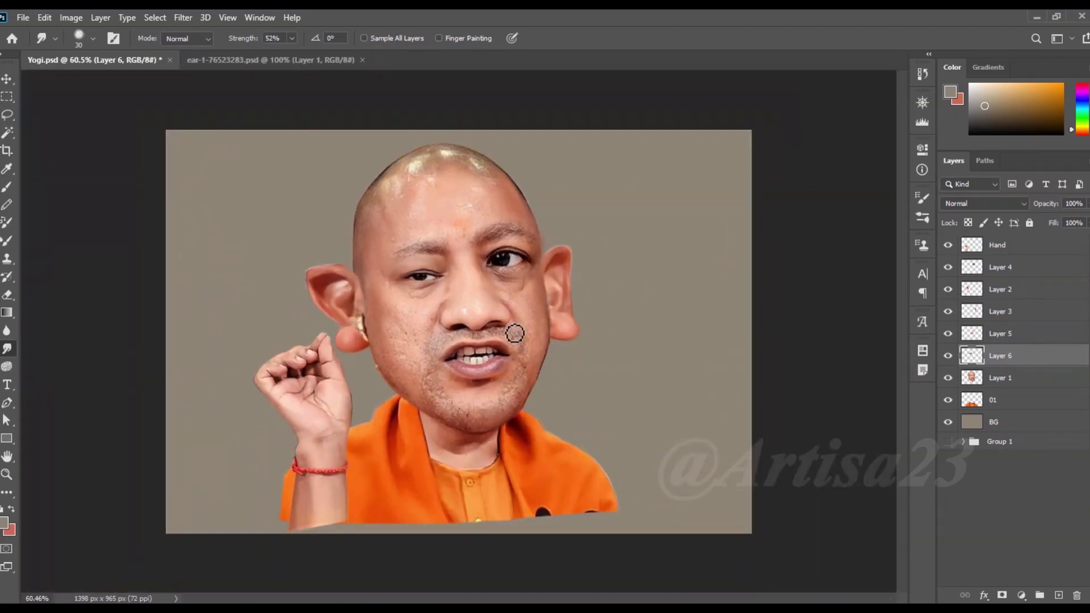
{"action": "scroll", "coordinate": [532, 362], "scroll_direction": "down", "scroll_amount": 2}
{"action": "left_click", "coordinate": [998, 399]}
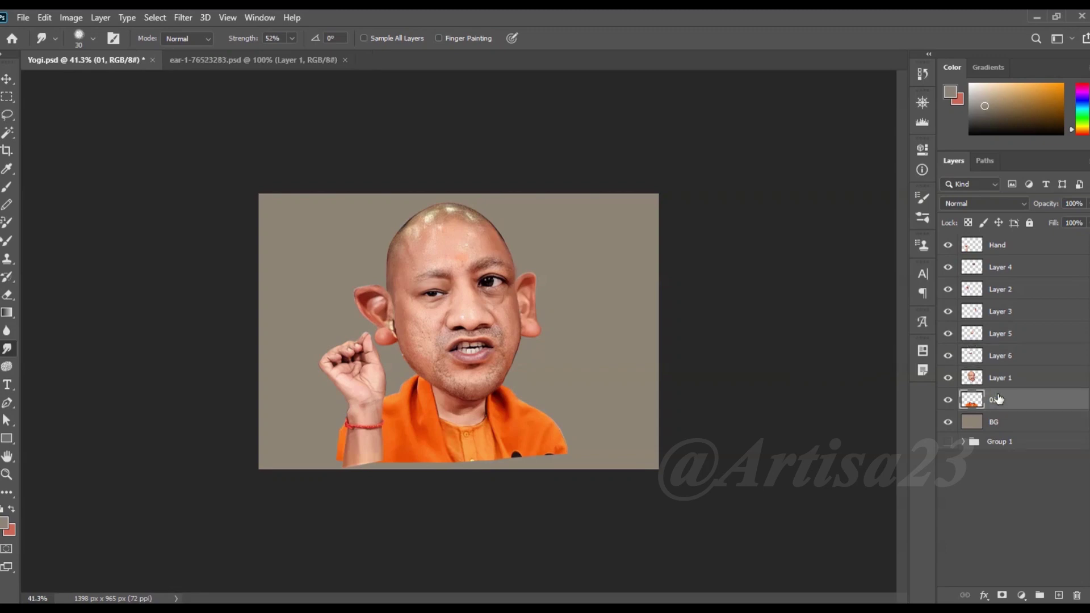
Merge the face-part layers from Layer 1 up to Layer 4 into one layer
{"action": "left_click", "coordinate": [1002, 379]}
{"action": "left_click", "coordinate": [1002, 268], "text": "shift"}
{"action": "right_click", "coordinate": [1001, 273]}
{"action": "left_click", "coordinate": [885, 428]}
{"action": "scroll", "coordinate": [589, 332], "scroll_direction": "up", "scroll_amount": 2}
Sharpen the merged face with Unsharp Mask, amount 242 and a fine-tuned radius
{"action": "left_click", "coordinate": [183, 18]}
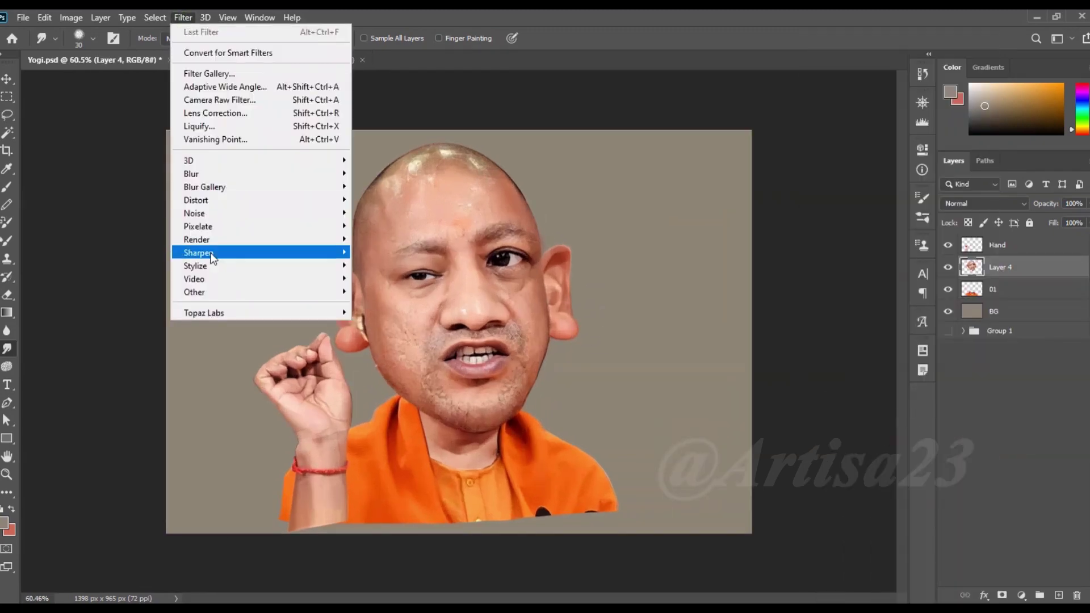
{"action": "left_click", "coordinate": [413, 318]}
{"action": "left_click_drag", "start_coordinate": [849, 302], "coordinate": [864, 304]}
{"action": "left_click_drag", "start_coordinate": [703, 340], "coordinate": [693, 341]}
{"action": "left_click_drag", "start_coordinate": [872, 300], "coordinate": [875, 303]}
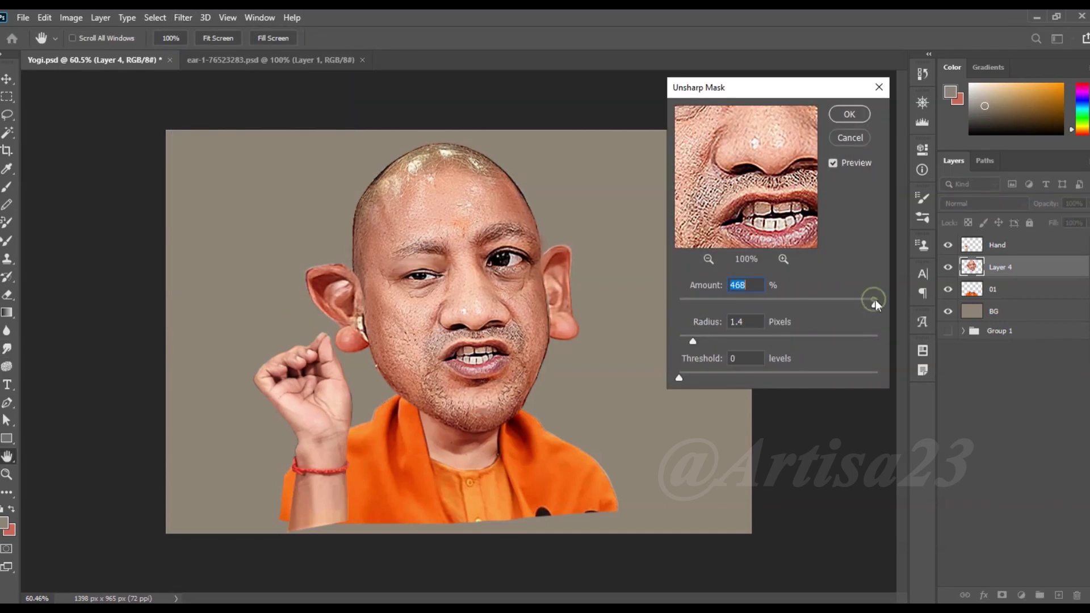
{"action": "left_click_drag", "start_coordinate": [694, 341], "coordinate": [686, 341]}
{"action": "left_click_drag", "start_coordinate": [876, 304], "coordinate": [850, 303]}
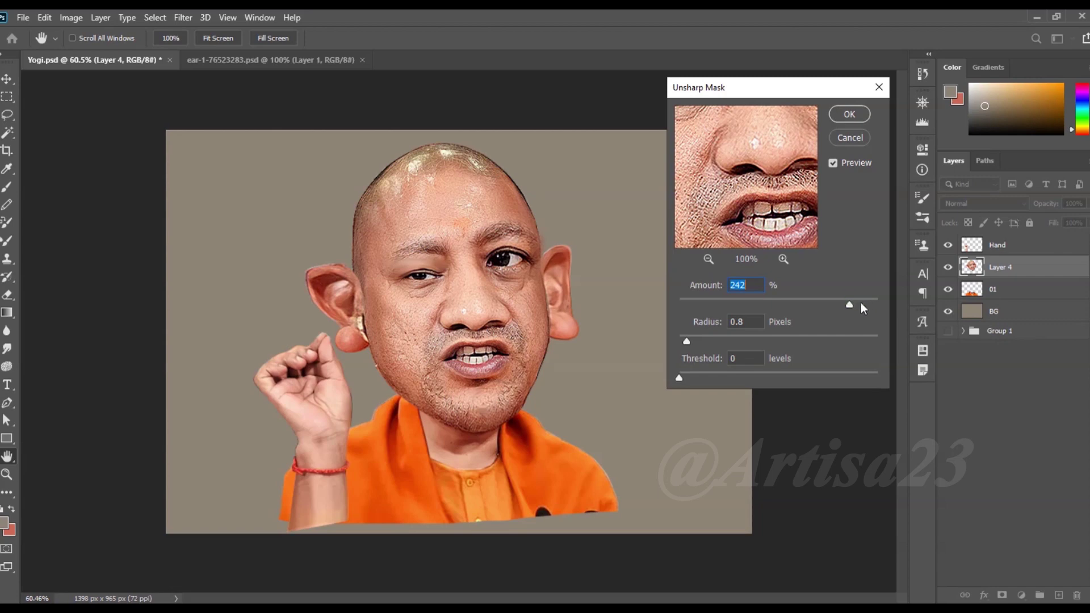
{"action": "left_click_drag", "start_coordinate": [706, 340], "coordinate": [693, 341]}
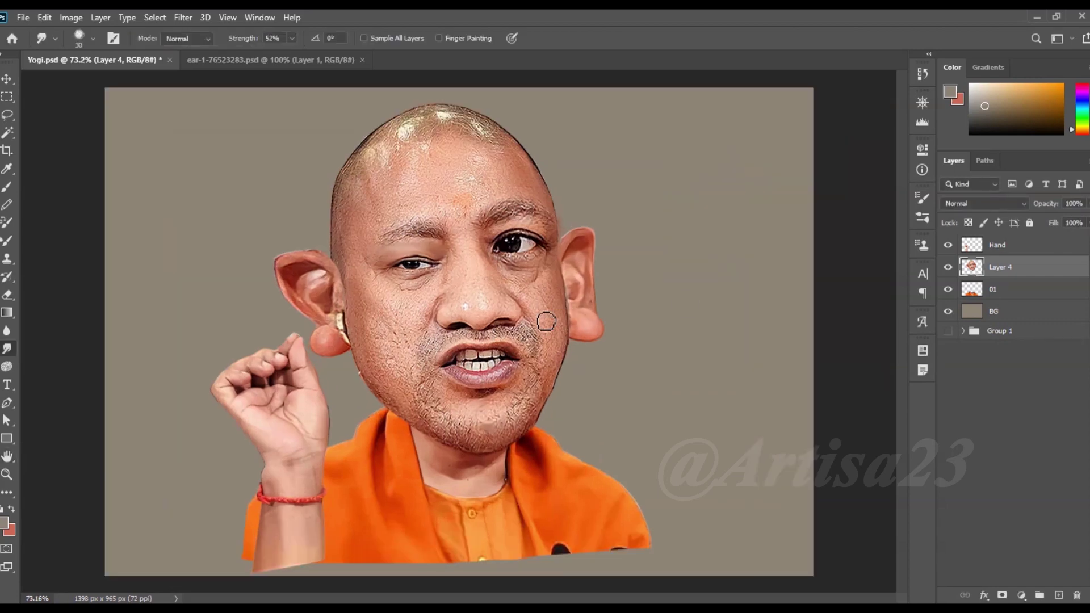
Apply the same Unsharp Mask sharpening to the Hand layer and layer 01
{"action": "left_click", "coordinate": [998, 244]}
{"action": "left_click", "coordinate": [183, 17]}
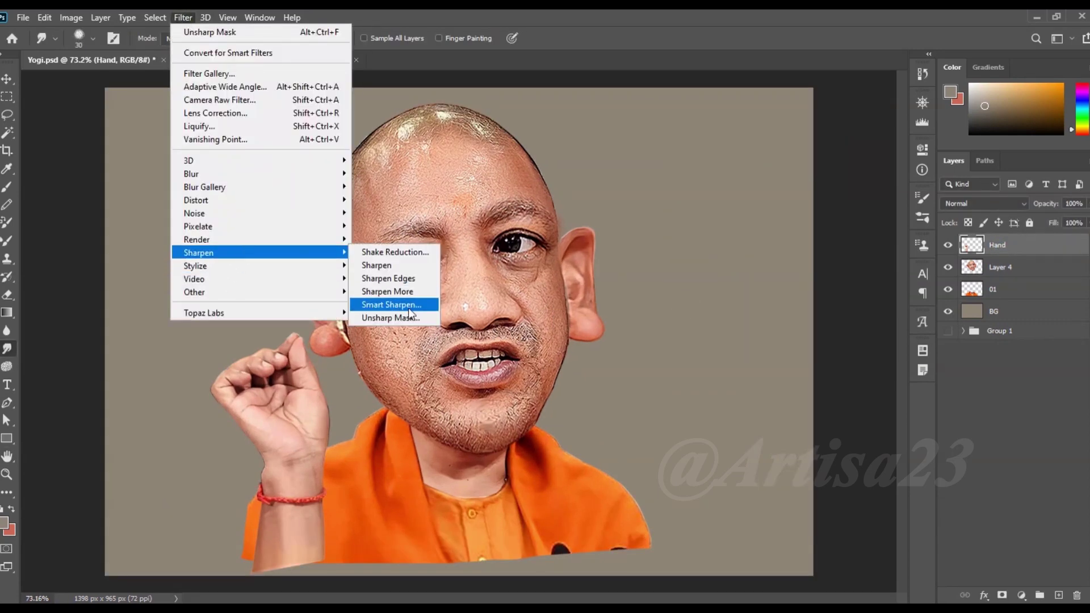
{"action": "left_click", "coordinate": [408, 319]}
{"action": "left_click", "coordinate": [848, 112]}
{"action": "left_click", "coordinate": [993, 289]}
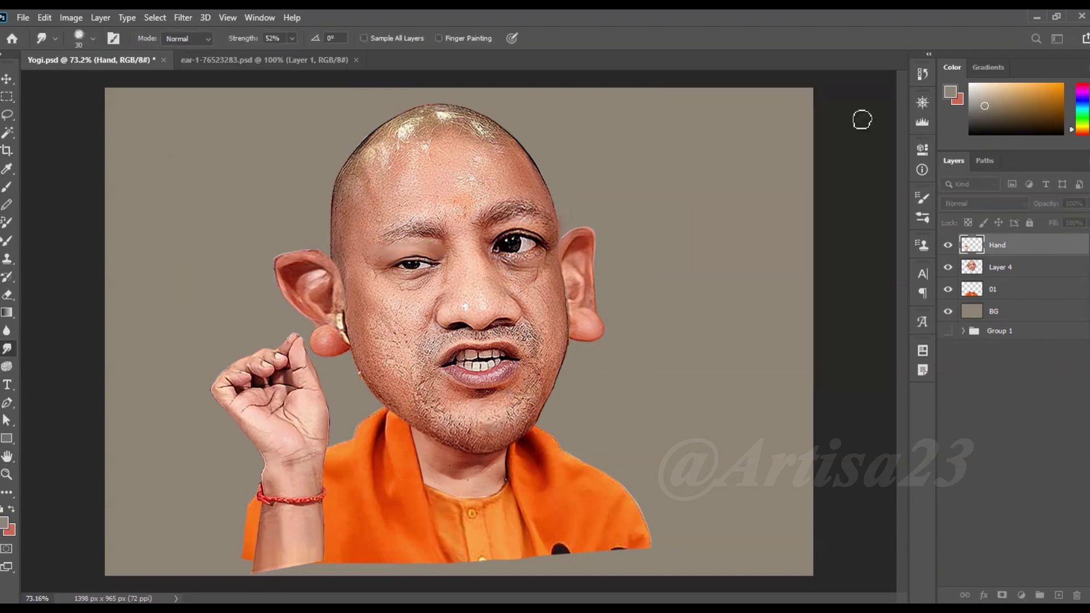
{"action": "left_click", "coordinate": [183, 17]}
{"action": "left_click", "coordinate": [407, 319]}
{"action": "left_click", "coordinate": [847, 112]}
Crop the canvas wider on both sides to 1500 px, filling the margins grey
{"action": "scroll", "coordinate": [568, 233], "scroll_direction": "down", "scroll_amount": 2}
{"action": "key", "text": "c"}
{"action": "left_click_drag", "start_coordinate": [458, 154], "coordinate": [458, 141]}
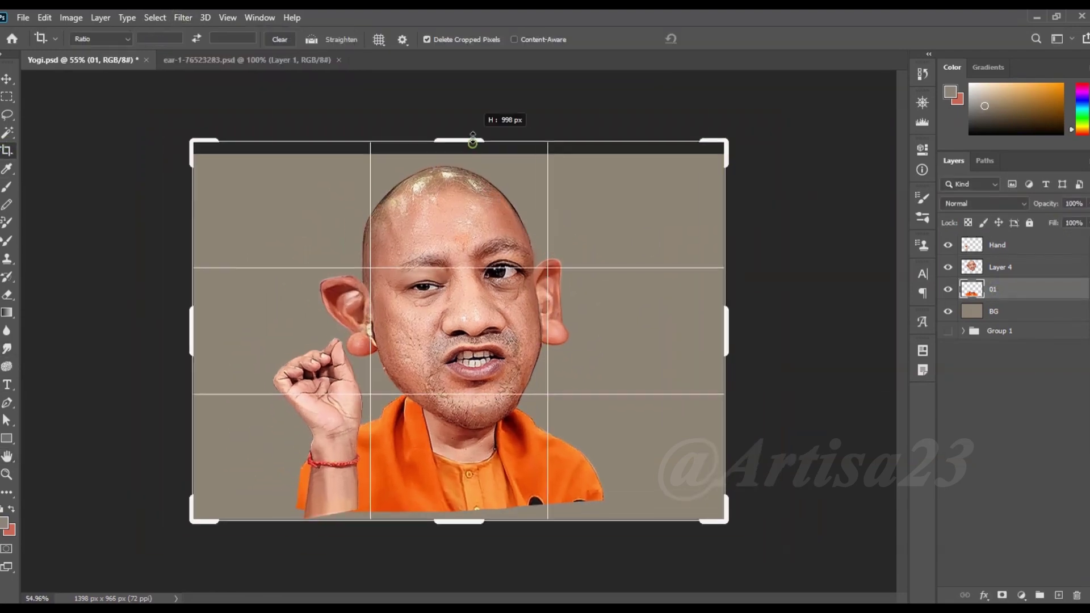
{"action": "left_click_drag", "start_coordinate": [726, 324], "coordinate": [746, 324]}
{"action": "key", "text": "Return"}
{"action": "key", "text": "alt+BackSpace"}
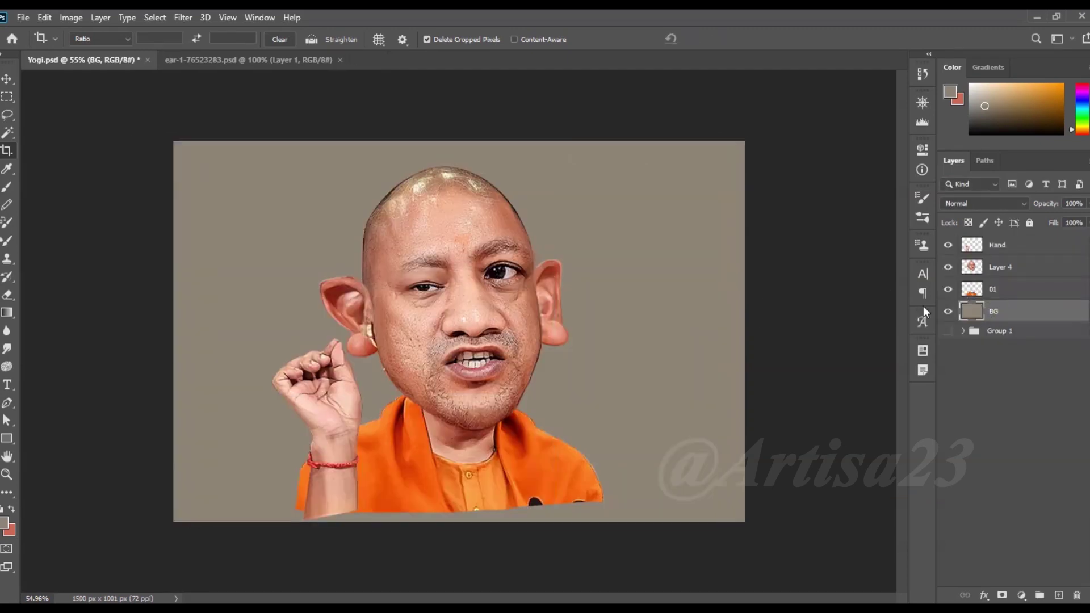
On Layer 4, smudge the forehead skin smooth with an enlarged brush
{"action": "left_click", "coordinate": [1004, 265]}
{"action": "scroll", "coordinate": [454, 255], "scroll_direction": "up", "scroll_amount": 2}
{"action": "left_click", "coordinate": [7, 349]}
{"action": "scroll", "coordinate": [382, 184], "scroll_direction": "up", "scroll_amount": 1}
{"action": "scroll", "coordinate": [382, 184], "scroll_direction": "up", "scroll_amount": 1}
{"action": "scroll", "coordinate": [382, 184], "scroll_direction": "up", "scroll_amount": 1}
{"action": "key", "text": "bracketright"}
{"action": "left_click_drag", "start_coordinate": [423, 165], "coordinate": [557, 131]}
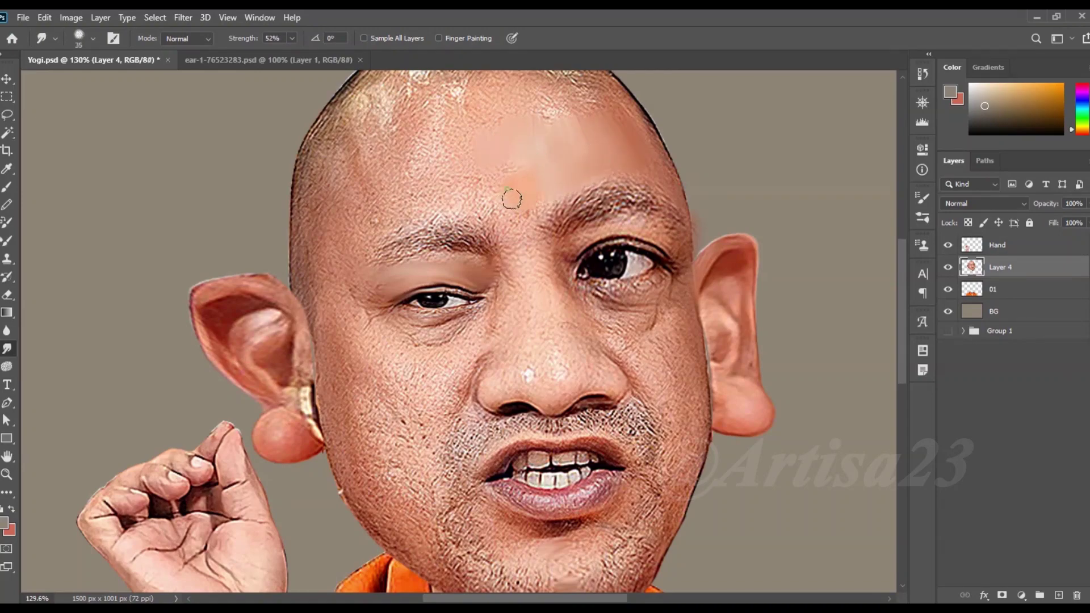
Smudge the forehead, top-of-head highlight and upper-left head edge into smooth skin
{"action": "key", "text": "bracketright"}
{"action": "left_click_drag", "start_coordinate": [462, 182], "coordinate": [556, 108]}
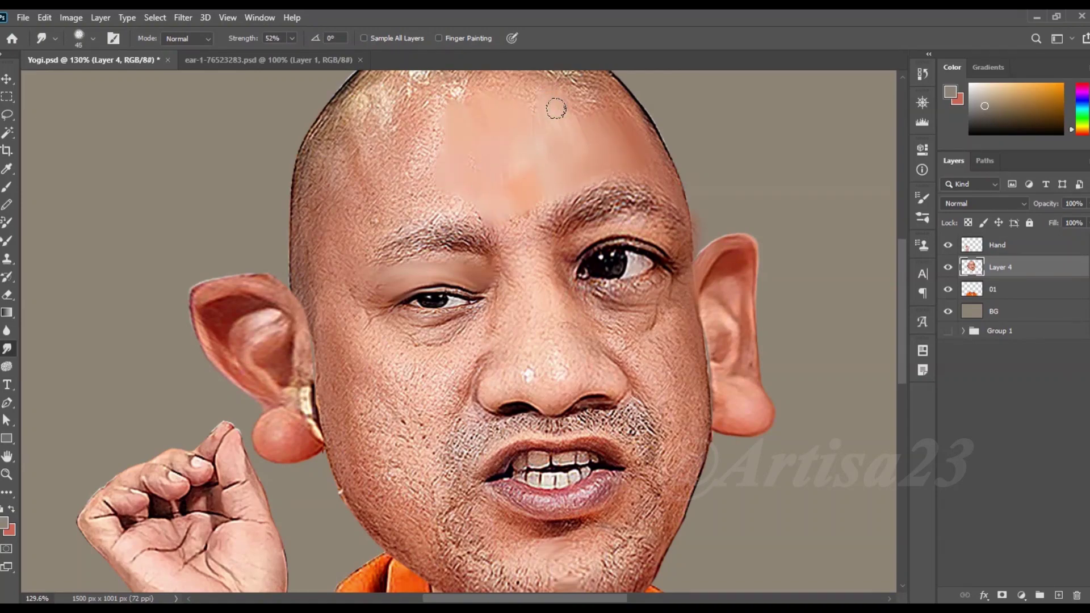
{"action": "scroll", "coordinate": [566, 237], "scroll_direction": "up", "scroll_amount": 1}
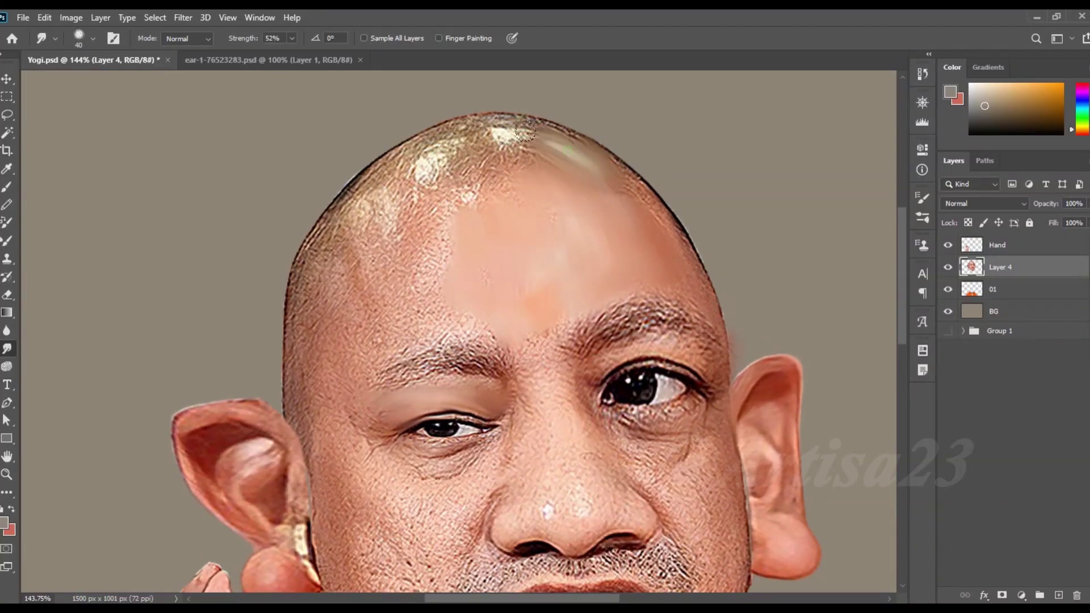
{"action": "left_click_drag", "start_coordinate": [484, 120], "coordinate": [541, 147]}
{"action": "key", "text": "bracketright"}
{"action": "left_click_drag", "start_coordinate": [431, 142], "coordinate": [520, 172]}
{"action": "key", "text": "bracketleft"}
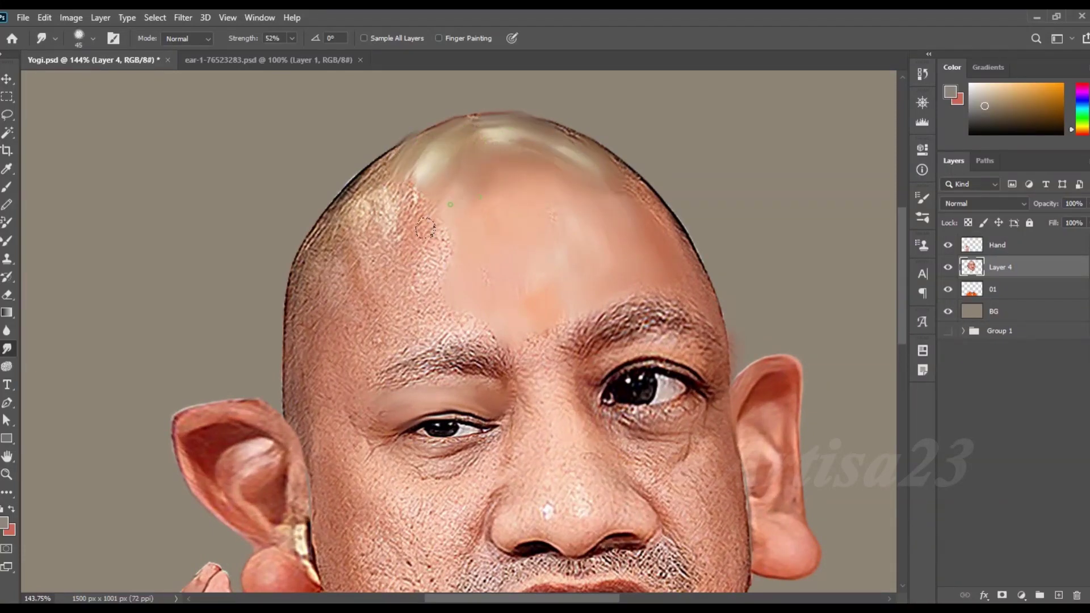
{"action": "left_click_drag", "start_coordinate": [397, 219], "coordinate": [341, 182]}
{"action": "mouse_move", "coordinate": [389, 221]}
{"action": "left_mouse_down"}
{"action": "mouse_move", "coordinate": [352, 250]}
{"action": "mouse_move", "coordinate": [420, 306]}
{"action": "mouse_move", "coordinate": [335, 273]}
{"action": "mouse_move", "coordinate": [301, 339]}
{"action": "mouse_move", "coordinate": [437, 307]}
{"action": "mouse_move", "coordinate": [322, 364]}
{"action": "left_mouse_up"}
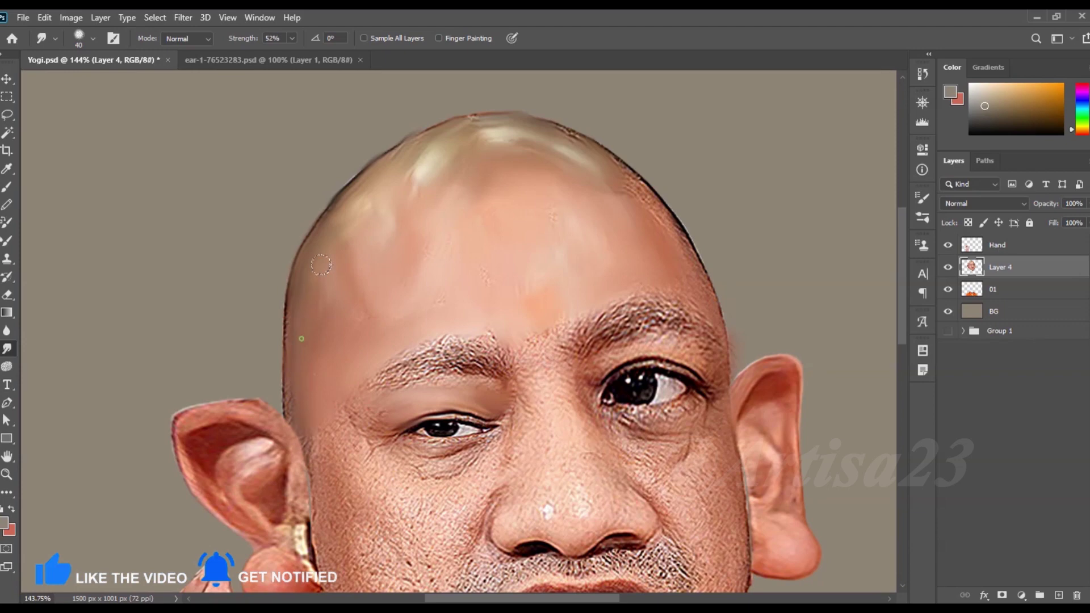
Blend away the bumpy crown outline and smudge from the right temple toward the brow
{"action": "left_click_drag", "start_coordinate": [465, 129], "coordinate": [625, 182]}
{"action": "left_click_drag", "start_coordinate": [653, 218], "coordinate": [555, 127]}
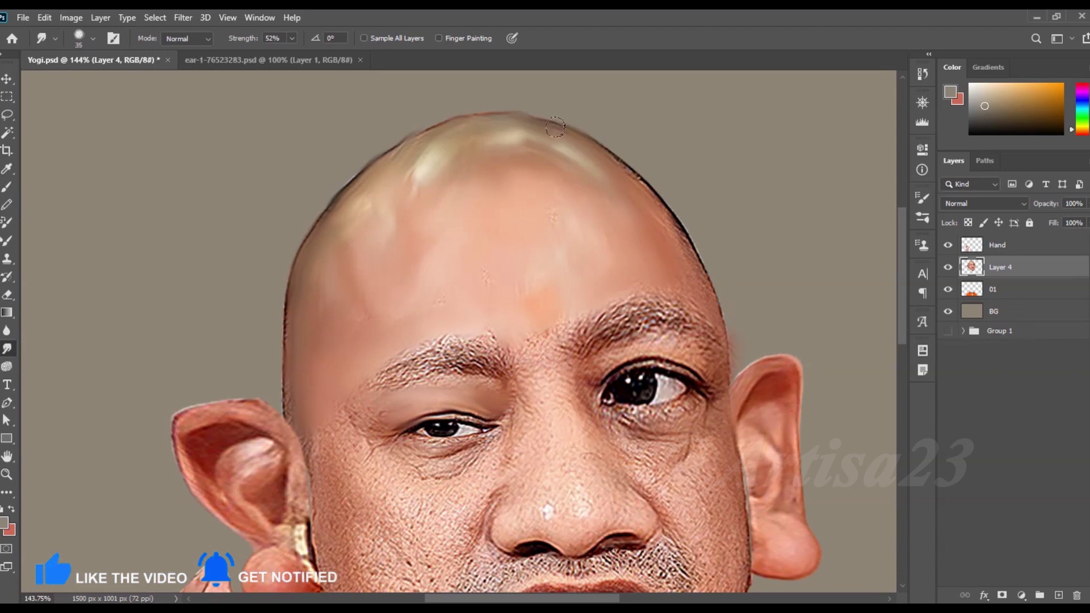
{"action": "left_click_drag", "start_coordinate": [687, 278], "coordinate": [585, 295]}
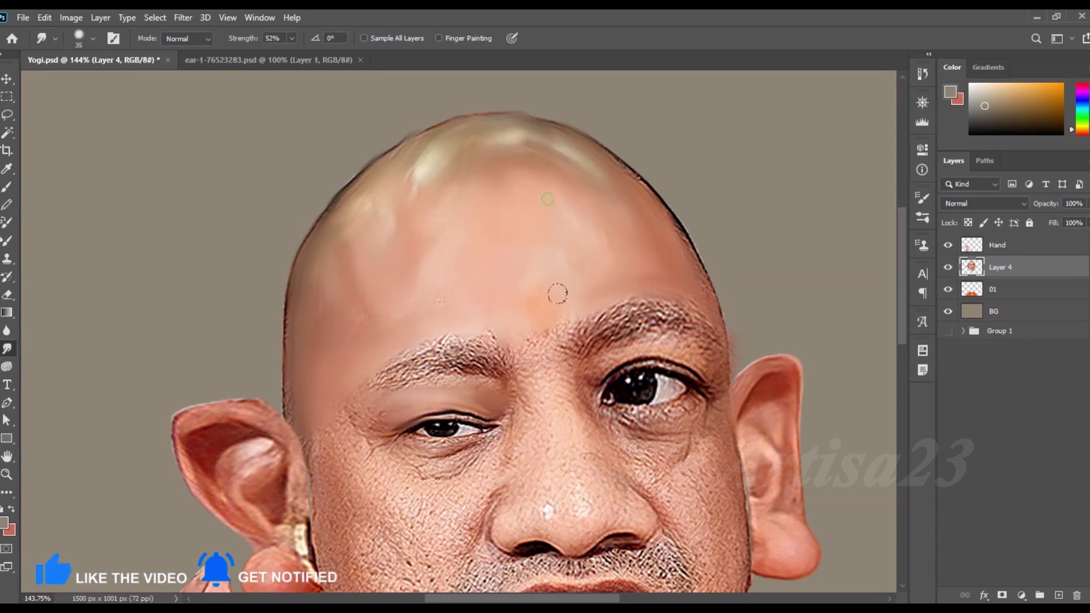
{"action": "key", "text": "bracketleft"}
Smooth the left brow, upper eyelid, under-eye skin and the left ear's inner highlight
{"action": "key", "text": "bracketleft"}
{"action": "left_click_drag", "start_coordinate": [520, 411], "coordinate": [424, 446]}
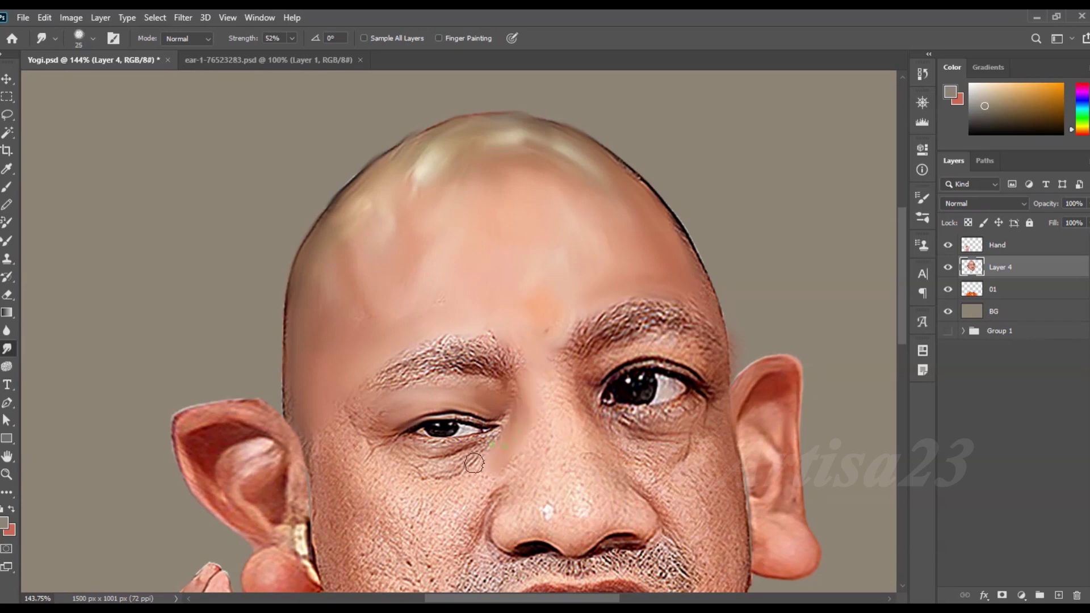
{"action": "mouse_move", "coordinate": [492, 409]}
{"action": "left_mouse_down"}
{"action": "mouse_move", "coordinate": [363, 418]}
{"action": "mouse_move", "coordinate": [493, 386]}
{"action": "left_mouse_up"}
{"action": "key", "text": "bracketright"}
{"action": "mouse_move", "coordinate": [406, 372]}
{"action": "left_mouse_down"}
{"action": "mouse_move", "coordinate": [493, 351]}
{"action": "mouse_move", "coordinate": [398, 357]}
{"action": "mouse_move", "coordinate": [488, 341]}
{"action": "left_mouse_up"}
{"action": "key", "text": "bracketleft"}
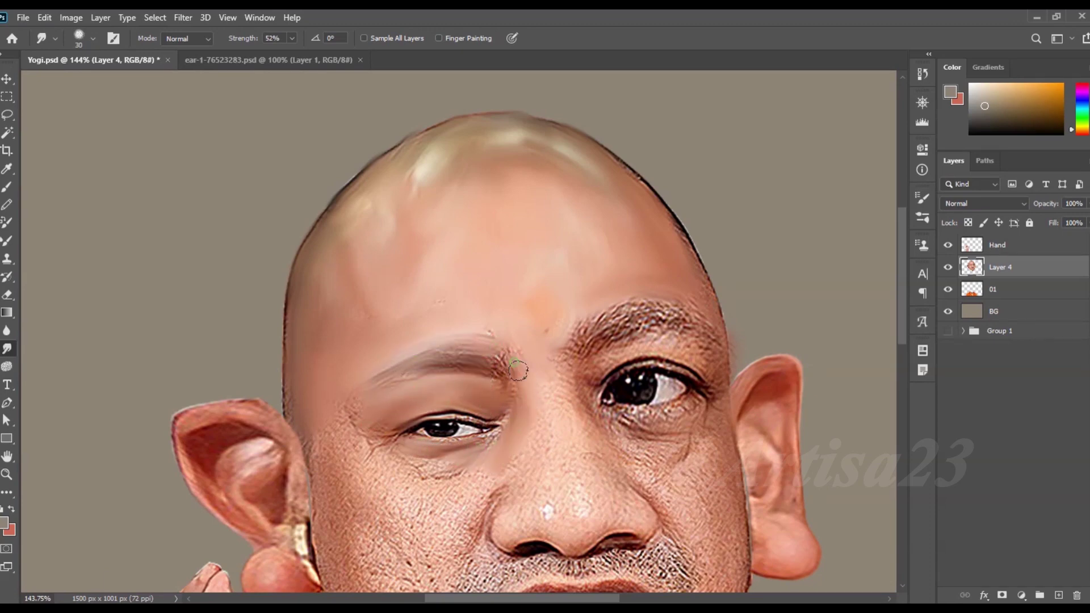
{"action": "left_click_drag", "start_coordinate": [492, 381], "coordinate": [414, 375]}
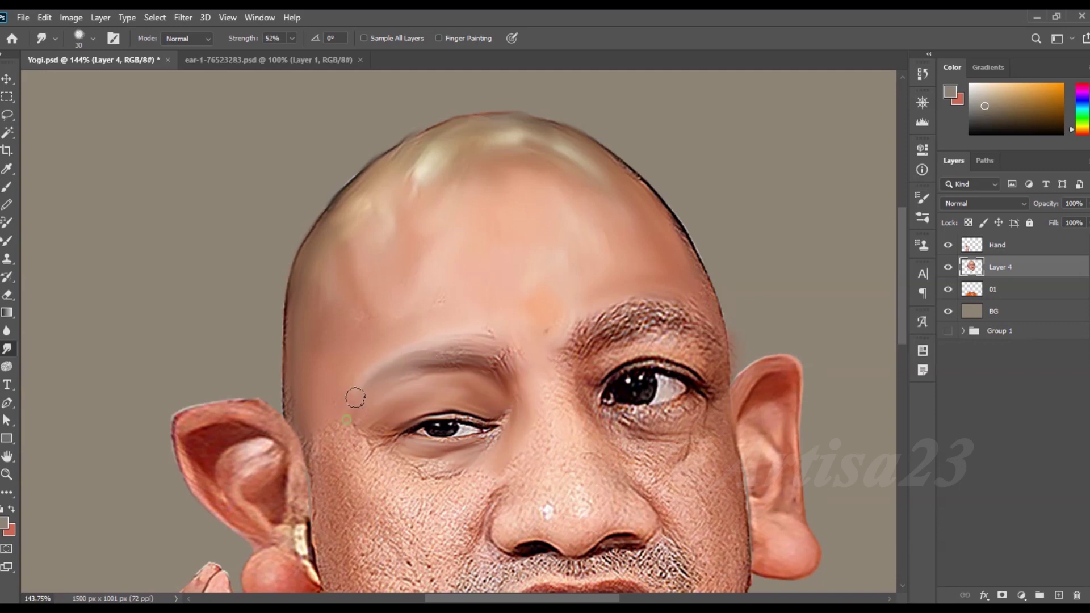
{"action": "mouse_move", "coordinate": [451, 463]}
{"action": "left_mouse_down"}
{"action": "mouse_move", "coordinate": [346, 448]}
{"action": "mouse_move", "coordinate": [311, 514]}
{"action": "left_mouse_up"}
{"action": "key", "text": "bracketright"}
{"action": "key", "text": "bracketright"}
{"action": "key", "text": "bracketleft"}
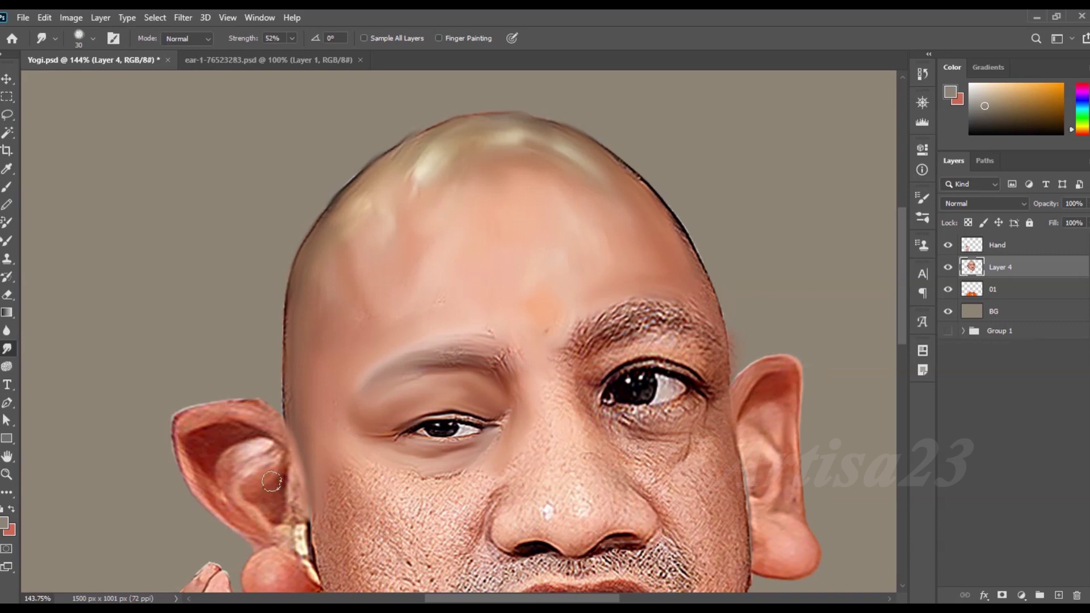
{"action": "left_click_drag", "start_coordinate": [268, 466], "coordinate": [218, 429]}
{"action": "key", "text": "bracketright"}
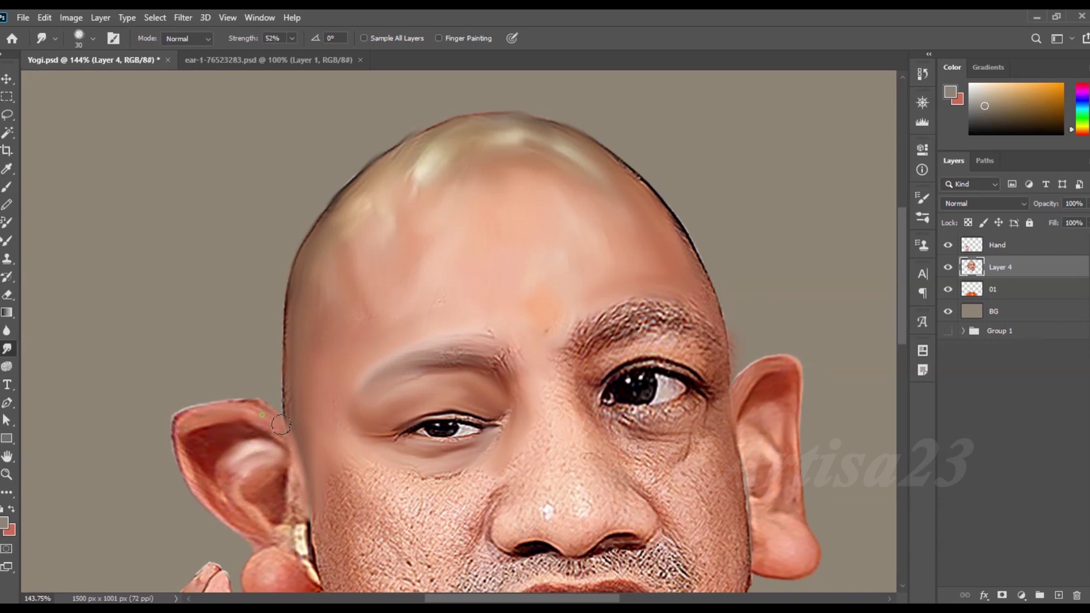
Zoom in and smudge the right eyebrow, skin around the right eye and its iris
{"action": "scroll", "coordinate": [434, 159], "scroll_direction": "up", "scroll_amount": 3, "text": "alt"}
{"action": "scroll", "coordinate": [584, 170], "scroll_direction": "up", "scroll_amount": 1}
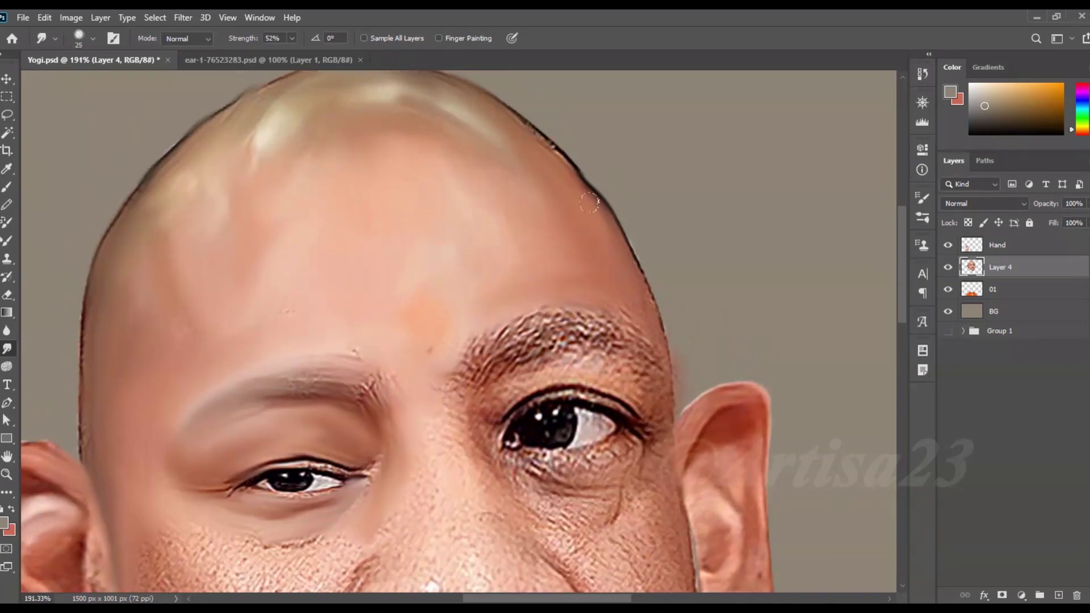
{"action": "scroll", "coordinate": [590, 204], "scroll_direction": "up", "scroll_amount": 1, "text": "alt"}
{"action": "mouse_move", "coordinate": [471, 335]}
{"action": "left_mouse_down"}
{"action": "mouse_move", "coordinate": [534, 309]}
{"action": "mouse_move", "coordinate": [630, 309]}
{"action": "mouse_move", "coordinate": [652, 346]}
{"action": "mouse_move", "coordinate": [454, 335]}
{"action": "mouse_move", "coordinate": [441, 305]}
{"action": "left_mouse_up"}
{"action": "mouse_move", "coordinate": [625, 340]}
{"action": "left_mouse_down"}
{"action": "mouse_move", "coordinate": [494, 335]}
{"action": "mouse_move", "coordinate": [601, 323]}
{"action": "left_mouse_up"}
{"action": "scroll", "coordinate": [574, 389], "scroll_direction": "up", "scroll_amount": 1, "text": "alt"}
{"action": "key", "text": "bracketleft"}
{"action": "mouse_move", "coordinate": [574, 389]}
{"action": "left_mouse_down"}
{"action": "mouse_move", "coordinate": [528, 414]}
{"action": "mouse_move", "coordinate": [482, 397]}
{"action": "mouse_move", "coordinate": [492, 419]}
{"action": "mouse_move", "coordinate": [568, 420]}
{"action": "left_mouse_up"}
{"action": "key", "text": "bracketleft"}
{"action": "mouse_move", "coordinate": [574, 355]}
{"action": "left_mouse_down"}
{"action": "mouse_move", "coordinate": [507, 352]}
{"action": "mouse_move", "coordinate": [446, 377]}
{"action": "left_mouse_up"}
Smooth the upper lash line, inner eye corner, nose bridge and cheek below the right eye
{"action": "key", "text": "bracketleft"}
{"action": "key", "text": "bracketleft"}
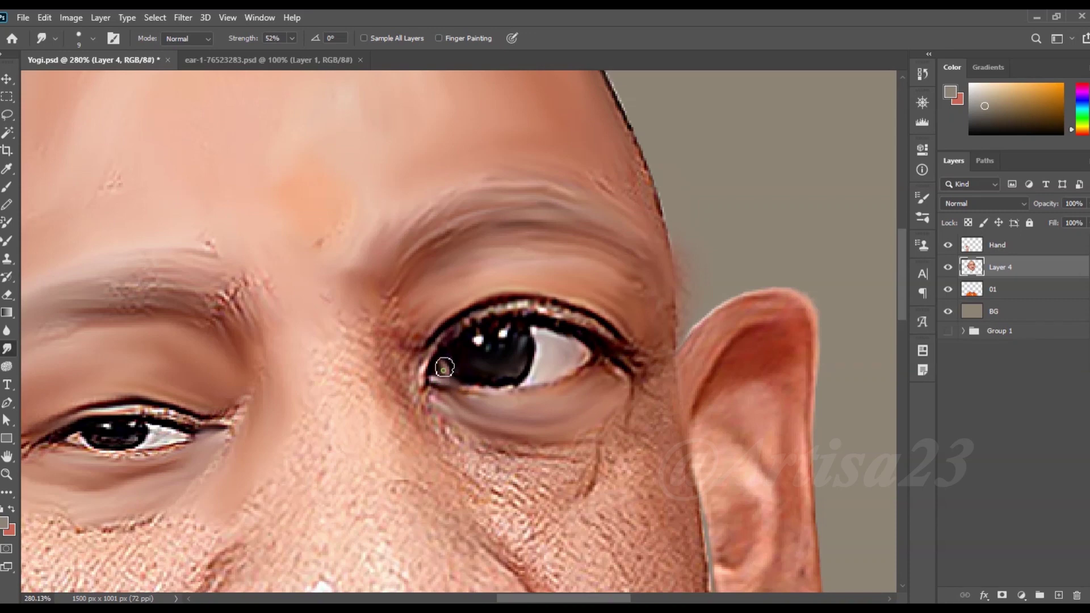
{"action": "key", "text": "bracketright"}
{"action": "key", "text": "bracketright"}
{"action": "key", "text": "bracketright"}
{"action": "mouse_move", "coordinate": [575, 319]}
{"action": "left_mouse_down"}
{"action": "mouse_move", "coordinate": [462, 322]}
{"action": "mouse_move", "coordinate": [618, 340]}
{"action": "mouse_move", "coordinate": [653, 392]}
{"action": "mouse_move", "coordinate": [518, 440]}
{"action": "mouse_move", "coordinate": [423, 392]}
{"action": "mouse_move", "coordinate": [400, 284]}
{"action": "left_mouse_up"}
{"action": "key", "text": "bracketright"}
{"action": "mouse_move", "coordinate": [409, 443]}
{"action": "left_mouse_down"}
{"action": "mouse_move", "coordinate": [331, 393]}
{"action": "mouse_move", "coordinate": [545, 483]}
{"action": "mouse_move", "coordinate": [652, 398]}
{"action": "mouse_move", "coordinate": [471, 511]}
{"action": "left_mouse_up"}
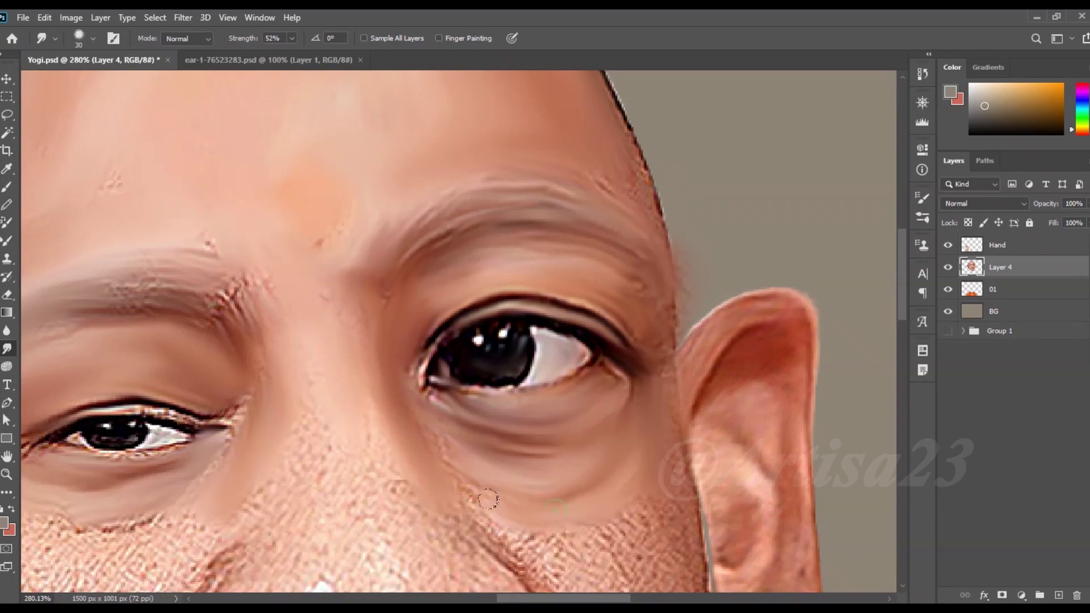
{"action": "key", "text": "bracketleft"}
{"action": "scroll", "coordinate": [577, 512], "scroll_direction": "down", "scroll_amount": 2, "text": "alt"}
{"action": "scroll", "coordinate": [495, 406], "scroll_direction": "up", "scroll_amount": 2, "text": "alt"}
{"action": "key", "text": "bracketright"}
{"action": "key", "text": "bracketright"}
{"action": "mouse_move", "coordinate": [471, 420]}
{"action": "left_mouse_down"}
{"action": "mouse_move", "coordinate": [510, 377]}
{"action": "mouse_move", "coordinate": [568, 562]}
{"action": "left_mouse_up"}
Smudge the inner edge and upper part of the right ear toward the nose side
{"action": "key", "text": "bracketleft"}
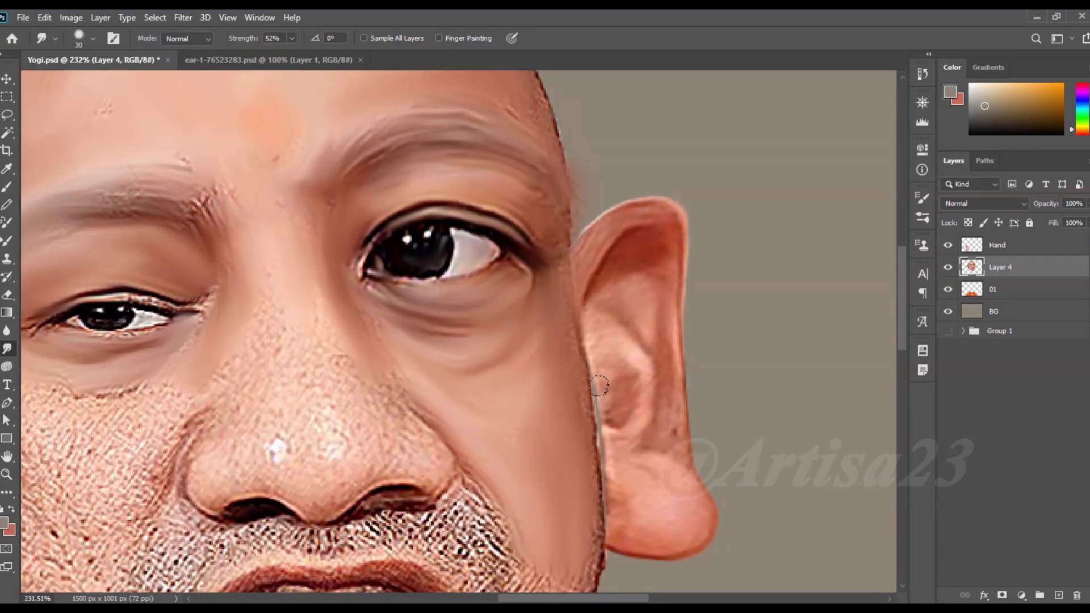
{"action": "left_click_drag", "start_coordinate": [609, 391], "coordinate": [600, 454]}
{"action": "key", "text": "bracketright"}
{"action": "key", "text": "bracketright"}
{"action": "mouse_move", "coordinate": [652, 260]}
{"action": "left_mouse_down"}
{"action": "mouse_move", "coordinate": [659, 318]}
{"action": "mouse_move", "coordinate": [621, 443]}
{"action": "left_mouse_up"}
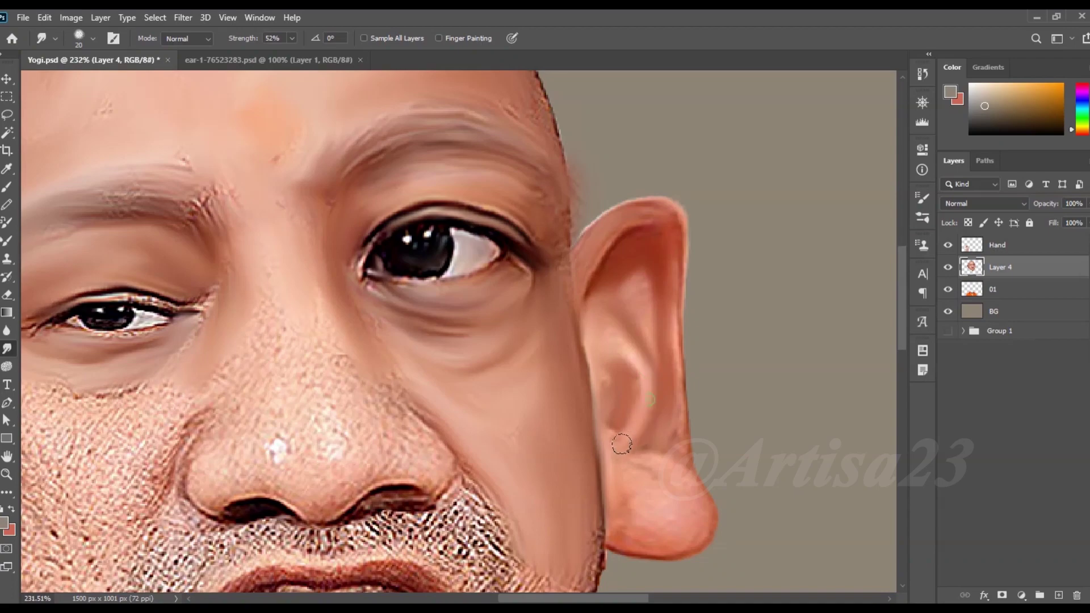
{"action": "mouse_move", "coordinate": [578, 425]}
{"action": "left_mouse_down"}
{"action": "mouse_move", "coordinate": [426, 296]}
{"action": "mouse_move", "coordinate": [389, 246]}
{"action": "mouse_move", "coordinate": [355, 267]}
{"action": "mouse_move", "coordinate": [380, 304]}
{"action": "left_mouse_up"}
{"action": "key", "text": "bracketright"}
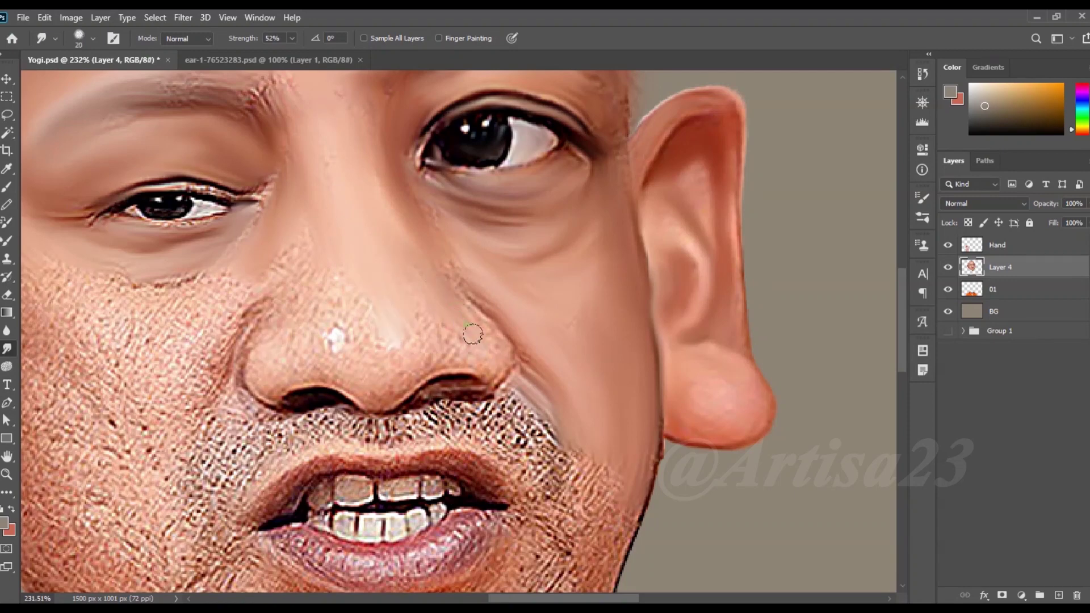
Smudge the skin down the nose and beside it to smooth the texture
{"action": "key", "text": "bracketleft"}
{"action": "key", "text": "bracketright"}
{"action": "left_click_drag", "start_coordinate": [362, 306], "coordinate": [341, 375]}
{"action": "key", "text": "bracketleft"}
{"action": "left_click_drag", "start_coordinate": [297, 262], "coordinate": [260, 324]}
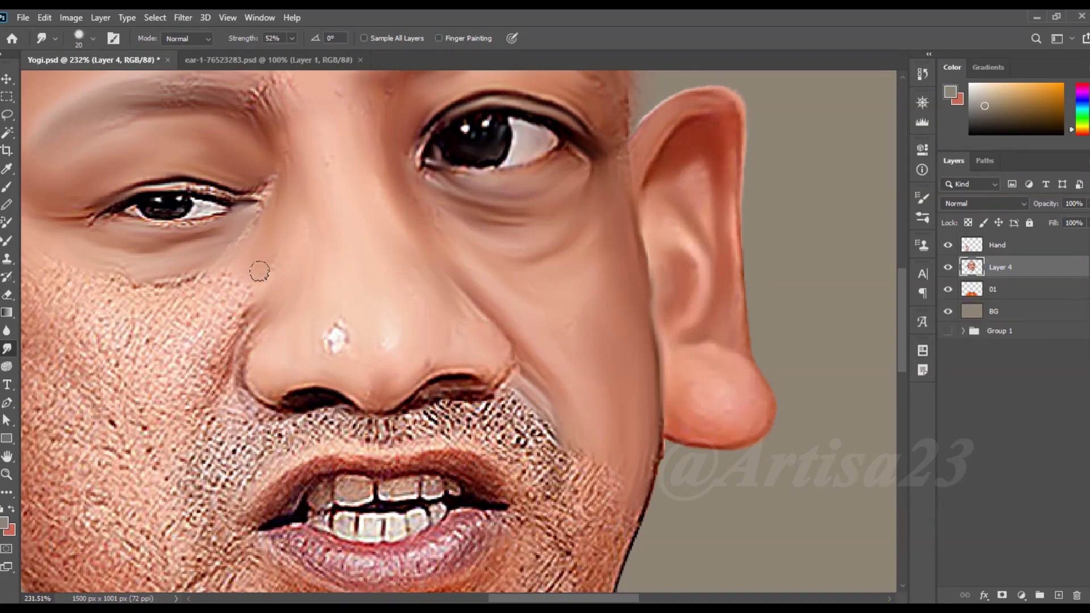
{"action": "left_click_drag", "start_coordinate": [267, 290], "coordinate": [240, 282]}
Smooth the cheek beside the left nostril, under the nose and the right nostril crease
{"action": "key", "text": "bracketright"}
{"action": "key", "text": "bracketright"}
{"action": "mouse_move", "coordinate": [38, 266]}
{"action": "left_mouse_down"}
{"action": "mouse_move", "coordinate": [89, 254]}
{"action": "mouse_move", "coordinate": [250, 346]}
{"action": "left_mouse_up"}
{"action": "key", "text": "bracketleft"}
{"action": "key", "text": "bracketleft"}
{"action": "key", "text": "bracketleft"}
{"action": "mouse_move", "coordinate": [283, 306]}
{"action": "left_mouse_down"}
{"action": "mouse_move", "coordinate": [333, 408]}
{"action": "mouse_move", "coordinate": [285, 379]}
{"action": "left_mouse_up"}
{"action": "key", "text": "bracketleft"}
{"action": "mouse_move", "coordinate": [351, 416]}
{"action": "left_mouse_down"}
{"action": "mouse_move", "coordinate": [244, 477]}
{"action": "mouse_move", "coordinate": [522, 400]}
{"action": "mouse_move", "coordinate": [591, 423]}
{"action": "mouse_move", "coordinate": [568, 460]}
{"action": "mouse_move", "coordinate": [449, 416]}
{"action": "left_mouse_up"}
{"action": "key", "text": "bracketleft"}
{"action": "mouse_move", "coordinate": [575, 389]}
{"action": "left_mouse_down"}
{"action": "mouse_move", "coordinate": [567, 360]}
{"action": "mouse_move", "coordinate": [469, 382]}
{"action": "left_mouse_up"}
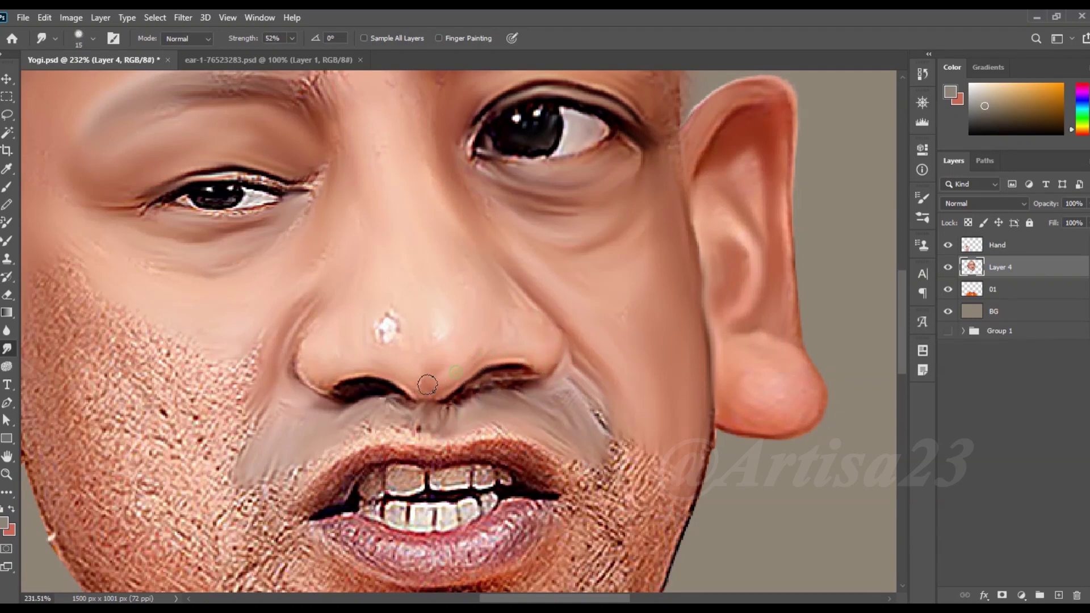
Smooth the stubble below the left ear, along the lower-left jaw and by the mouth corner
{"action": "key", "text": "bracketright"}
{"action": "key", "text": "bracketright"}
{"action": "key", "text": "bracketright"}
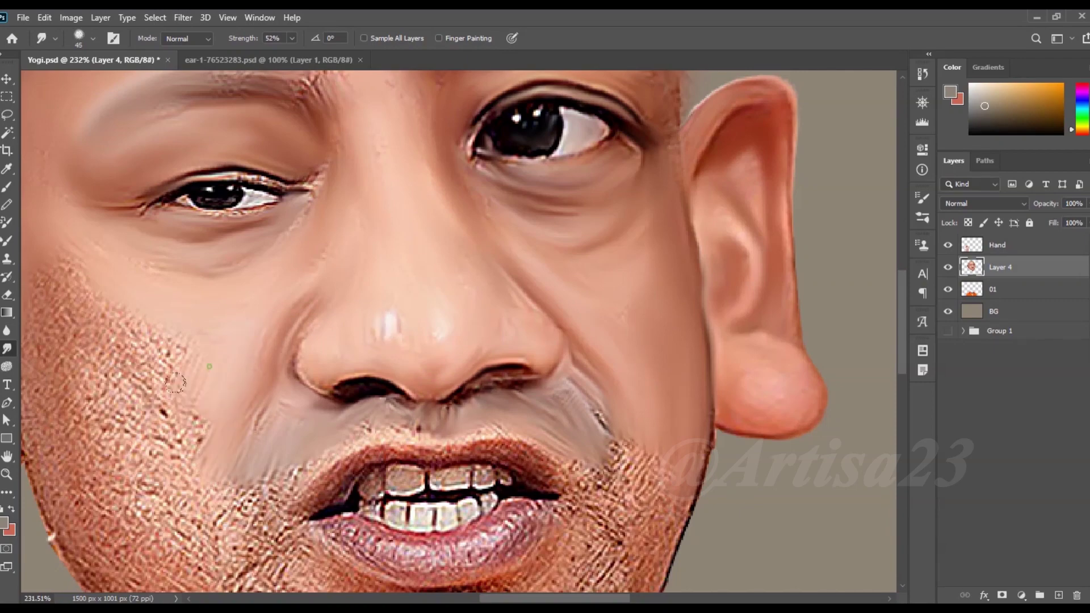
{"action": "scroll", "coordinate": [199, 381], "scroll_direction": "down", "scroll_amount": 2}
{"action": "mouse_move", "coordinate": [218, 397]}
{"action": "left_mouse_down"}
{"action": "mouse_move", "coordinate": [151, 392]}
{"action": "mouse_move", "coordinate": [244, 482]}
{"action": "left_mouse_up"}
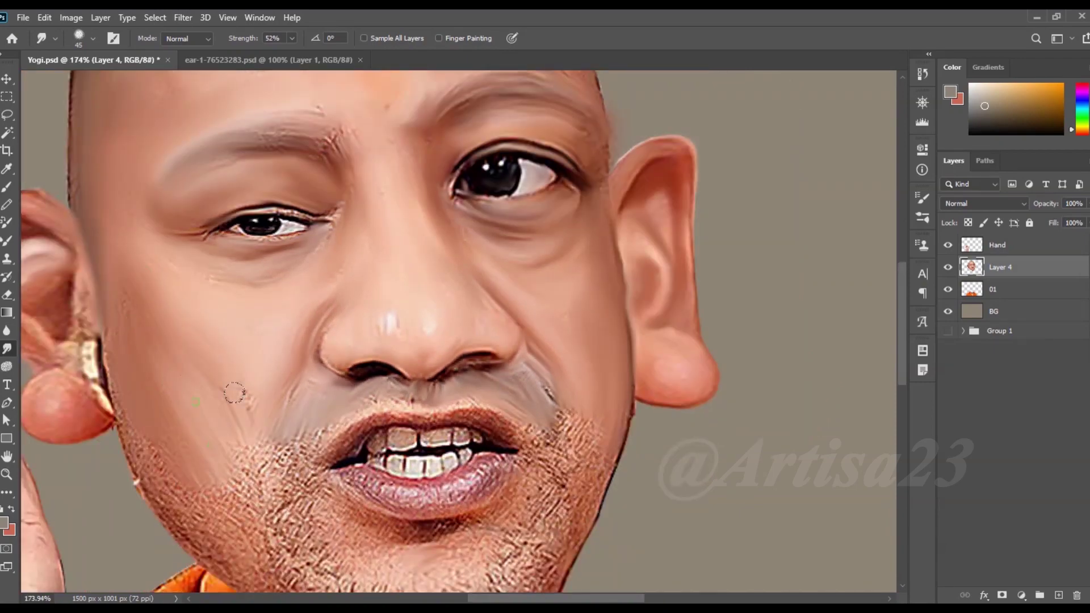
{"action": "scroll", "coordinate": [258, 432], "scroll_direction": "down", "scroll_amount": 2}
{"action": "scroll", "coordinate": [231, 482], "scroll_direction": "up", "scroll_amount": 2}
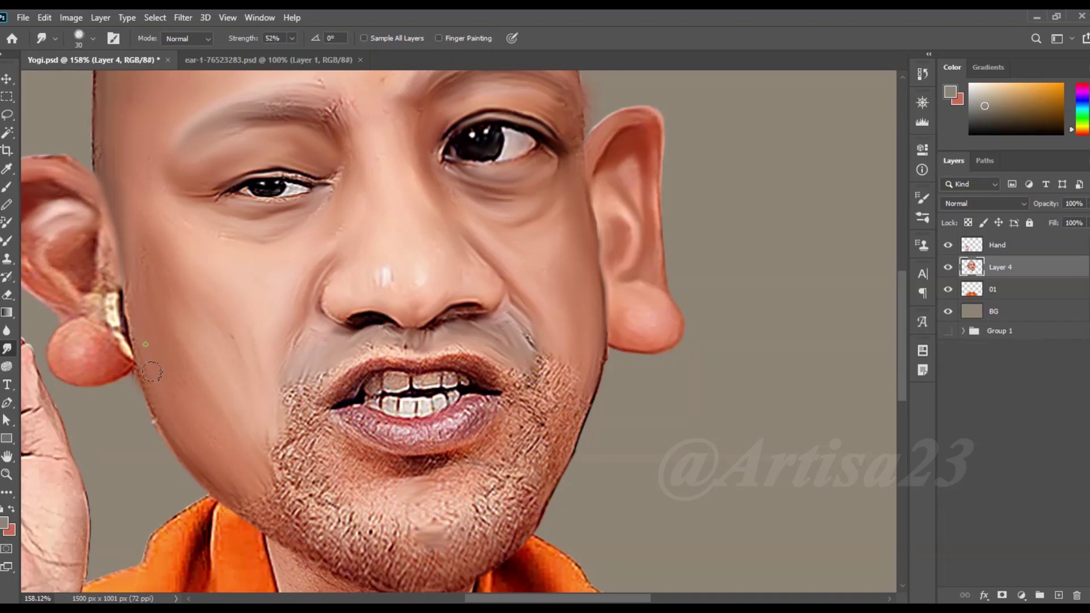
{"action": "left_click_drag", "start_coordinate": [267, 440], "coordinate": [309, 528]}
{"action": "mouse_move", "coordinate": [318, 380]}
{"action": "left_mouse_down"}
{"action": "mouse_move", "coordinate": [287, 418]}
{"action": "mouse_move", "coordinate": [324, 494]}
{"action": "left_mouse_up"}
Smooth the stubble under the lower lip and along the bottom of the chin
{"action": "key", "text": "bracketright"}
{"action": "mouse_move", "coordinate": [392, 468]}
{"action": "left_mouse_down"}
{"action": "mouse_move", "coordinate": [432, 483]}
{"action": "mouse_move", "coordinate": [323, 511]}
{"action": "mouse_move", "coordinate": [516, 460]}
{"action": "mouse_move", "coordinate": [548, 388]}
{"action": "mouse_move", "coordinate": [573, 426]}
{"action": "mouse_move", "coordinate": [536, 414]}
{"action": "left_mouse_up"}
{"action": "key", "text": "bracketleft"}
{"action": "key", "text": "bracketright"}
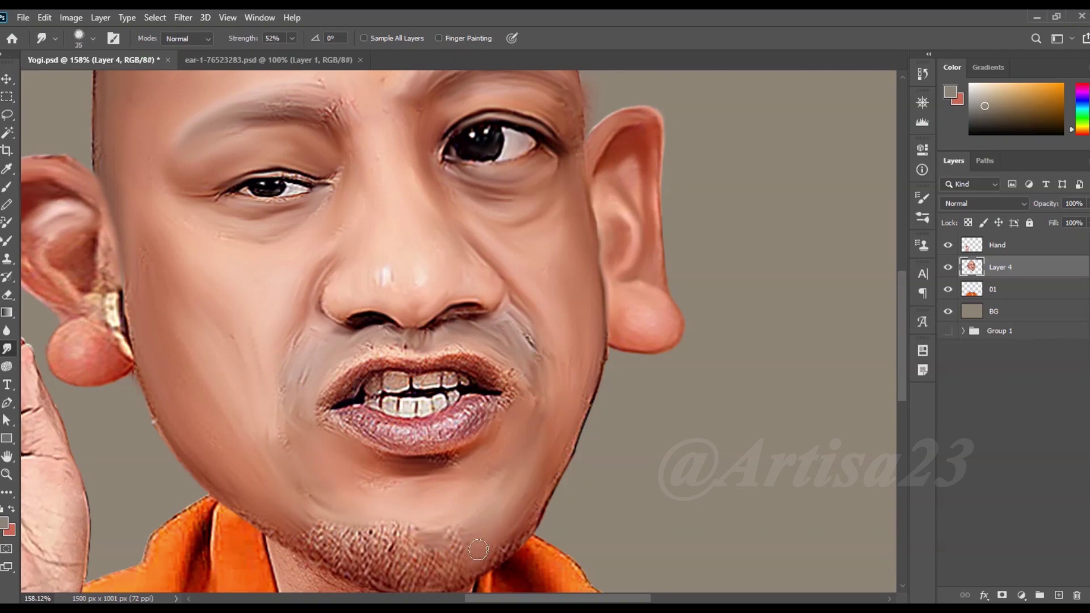
{"action": "mouse_move", "coordinate": [536, 481]}
{"action": "left_mouse_down"}
{"action": "mouse_move", "coordinate": [318, 539]}
{"action": "mouse_move", "coordinate": [431, 573]}
{"action": "left_mouse_up"}
{"action": "scroll", "coordinate": [502, 487], "scroll_direction": "down", "scroll_amount": 3}
{"action": "mouse_move", "coordinate": [511, 448]}
{"action": "left_mouse_down"}
{"action": "mouse_move", "coordinate": [392, 488]}
{"action": "mouse_move", "coordinate": [284, 442]}
{"action": "left_mouse_up"}
{"action": "scroll", "coordinate": [457, 302], "scroll_direction": "up", "scroll_amount": 5}
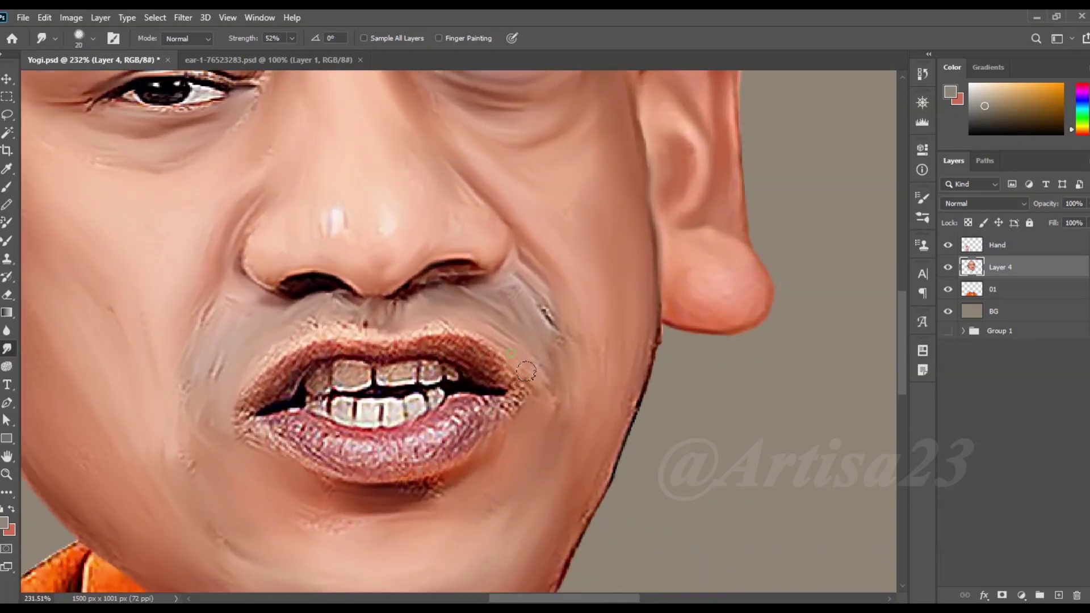
Smudge the upper lip, lower lip and skin above the lip to soften their texture
{"action": "mouse_move", "coordinate": [481, 364]}
{"action": "left_mouse_down"}
{"action": "mouse_move", "coordinate": [408, 347]}
{"action": "mouse_move", "coordinate": [306, 363]}
{"action": "mouse_move", "coordinate": [249, 410]}
{"action": "left_mouse_up"}
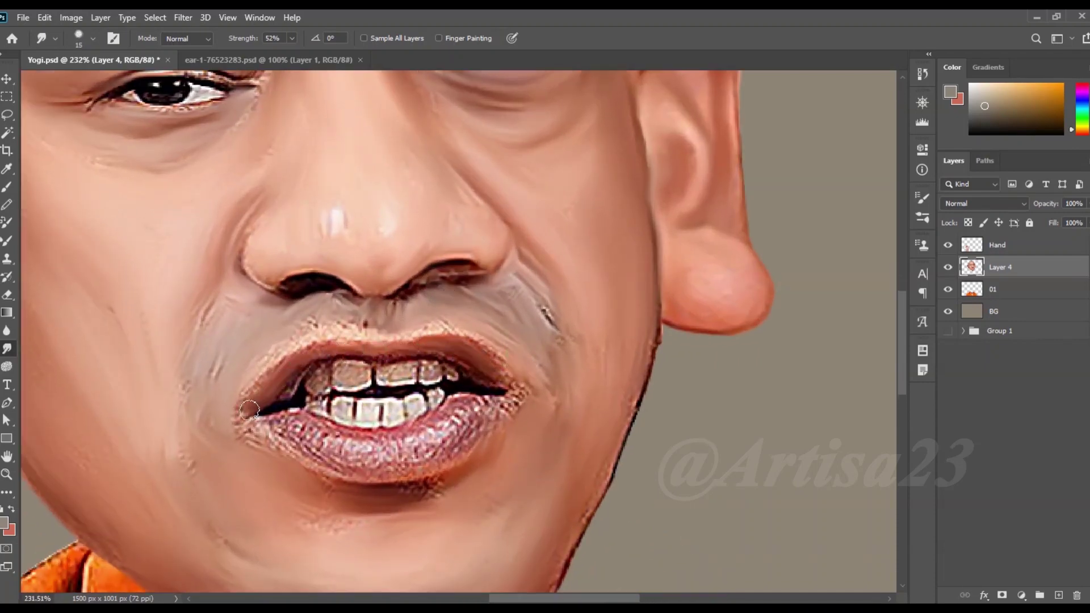
{"action": "left_click_drag", "start_coordinate": [399, 466], "coordinate": [528, 398]}
{"action": "left_click_drag", "start_coordinate": [398, 328], "coordinate": [286, 345]}
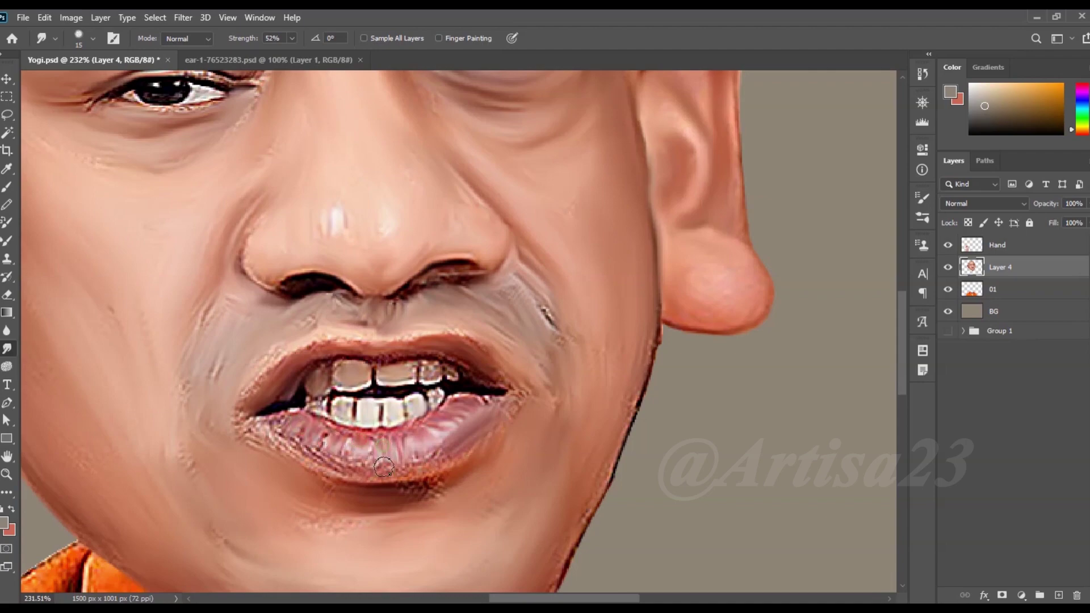
{"action": "mouse_move", "coordinate": [360, 472]}
{"action": "left_mouse_down"}
{"action": "mouse_move", "coordinate": [272, 443]}
{"action": "mouse_move", "coordinate": [247, 384]}
{"action": "left_mouse_up"}
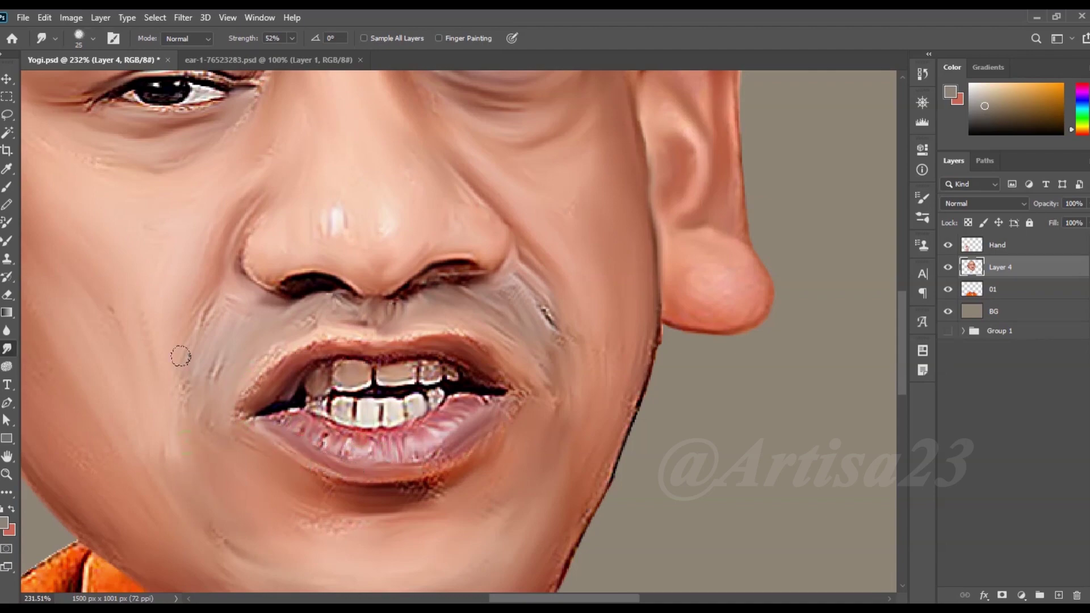
Soften the dark right jaw outline down to the chin
{"action": "scroll", "coordinate": [180, 357], "scroll_direction": "down", "scroll_amount": 2}
{"action": "scroll", "coordinate": [180, 358], "scroll_direction": "down", "scroll_amount": 3}
{"action": "scroll", "coordinate": [539, 294], "scroll_direction": "up", "scroll_amount": 4}
{"action": "scroll", "coordinate": [540, 293], "scroll_direction": "up", "scroll_amount": 1}
{"action": "left_click_drag", "start_coordinate": [538, 293], "coordinate": [495, 463]}
{"action": "scroll", "coordinate": [445, 499], "scroll_direction": "down", "scroll_amount": 2}
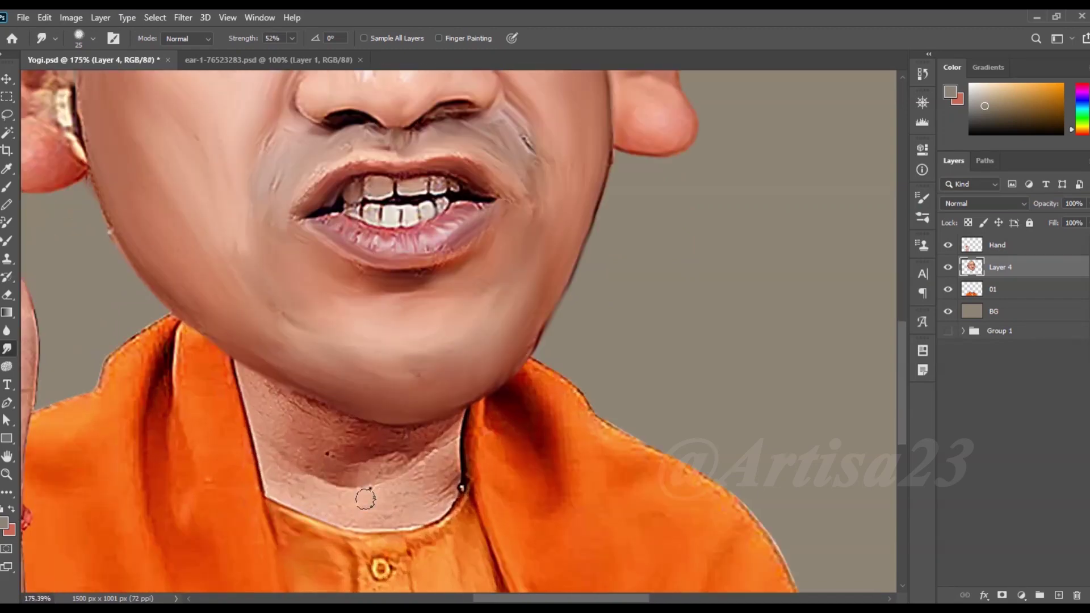
On layer 01, smudge the neck skin near the jaw, below the chin and along its left edge
{"action": "left_click", "coordinate": [999, 289]}
{"action": "left_click_drag", "start_coordinate": [369, 425], "coordinate": [267, 392]}
{"action": "mouse_move", "coordinate": [273, 432]}
{"action": "left_mouse_down"}
{"action": "mouse_move", "coordinate": [341, 477]}
{"action": "mouse_move", "coordinate": [431, 465]}
{"action": "mouse_move", "coordinate": [375, 485]}
{"action": "left_mouse_up"}
{"action": "left_click_drag", "start_coordinate": [263, 456], "coordinate": [265, 494]}
{"action": "key", "text": "bracketright"}
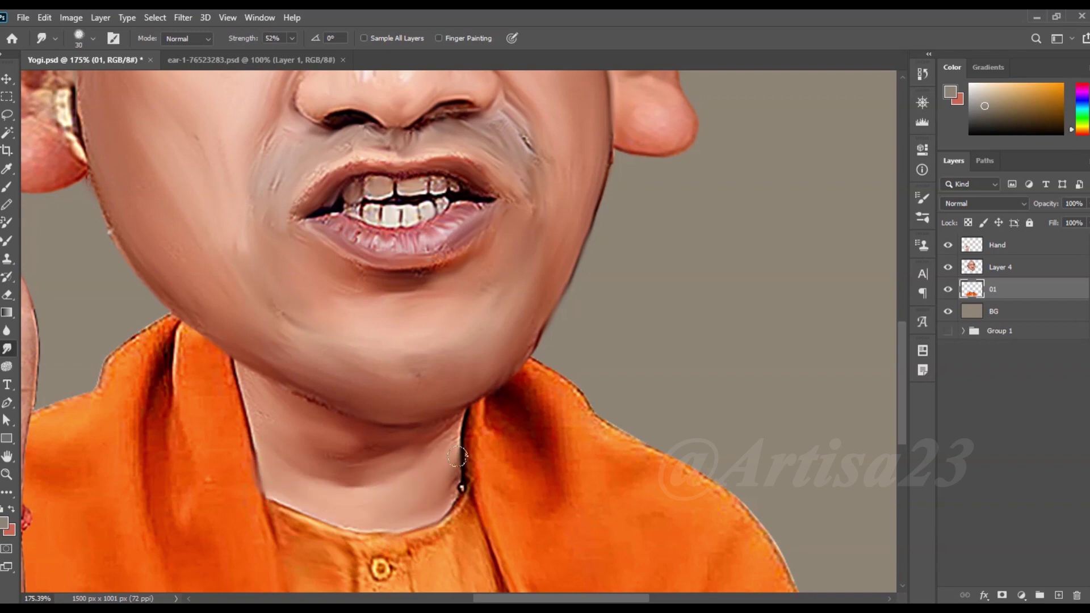
Resize the smudge brush and smooth the orange collar fold
{"action": "scroll", "coordinate": [447, 472], "scroll_direction": "down", "scroll_amount": 3}
{"action": "scroll", "coordinate": [462, 397], "scroll_direction": "down", "scroll_amount": 2}
{"action": "scroll", "coordinate": [489, 280], "scroll_direction": "up", "scroll_amount": 6}
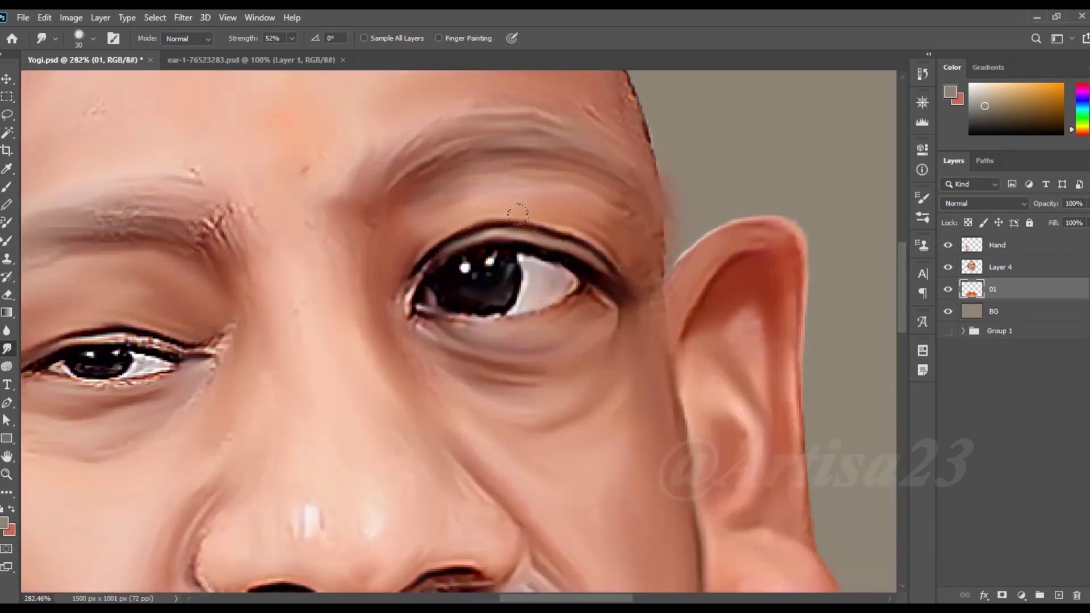
{"action": "key", "text": "bracketleft"}
{"action": "scroll", "coordinate": [494, 301], "scroll_direction": "down", "scroll_amount": 3}
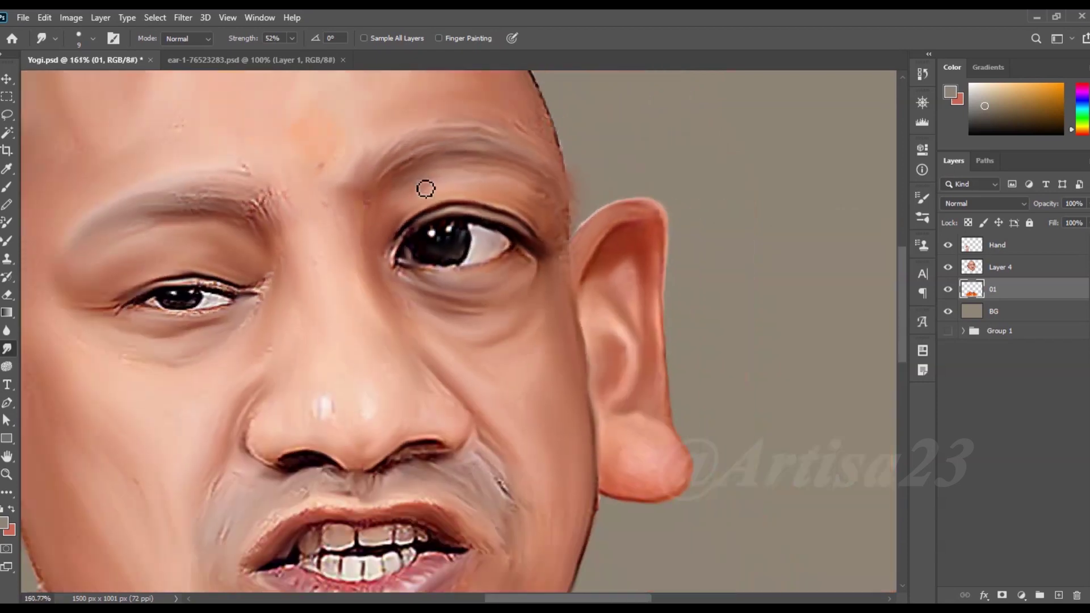
{"action": "scroll", "coordinate": [426, 188], "scroll_direction": "down", "scroll_amount": 2}
{"action": "scroll", "coordinate": [470, 496], "scroll_direction": "up", "scroll_amount": 2}
{"action": "key", "text": "bracketright"}
{"action": "key", "text": "bracketright"}
{"action": "key", "text": "bracketright"}
{"action": "key", "text": "bracketright"}
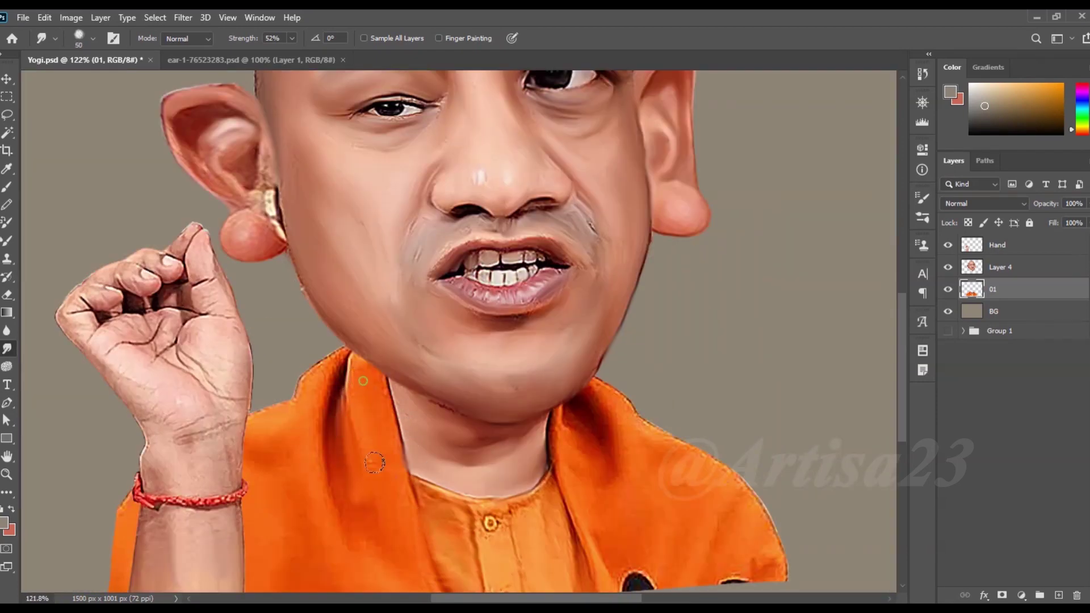
{"action": "left_click_drag", "start_coordinate": [314, 415], "coordinate": [319, 513]}
{"action": "key", "text": "bracketright"}
Blend the shirt's ragged bottom edge into the grey background
{"action": "scroll", "coordinate": [335, 528], "scroll_direction": "down", "scroll_amount": 2}
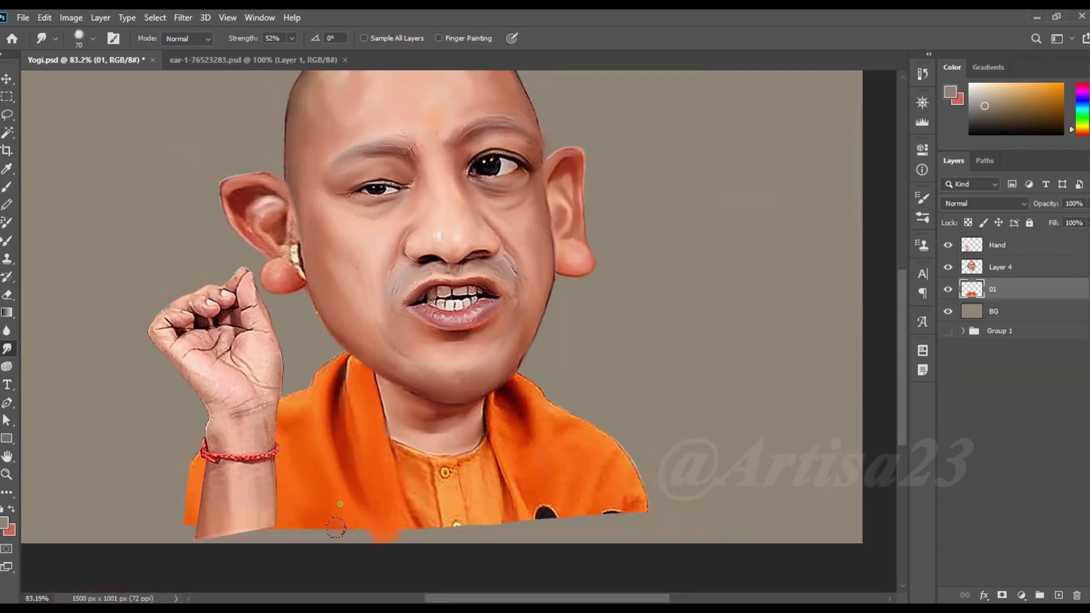
{"action": "left_click_drag", "start_coordinate": [397, 528], "coordinate": [423, 520]}
{"action": "scroll", "coordinate": [423, 520], "scroll_direction": "up", "scroll_amount": 2}
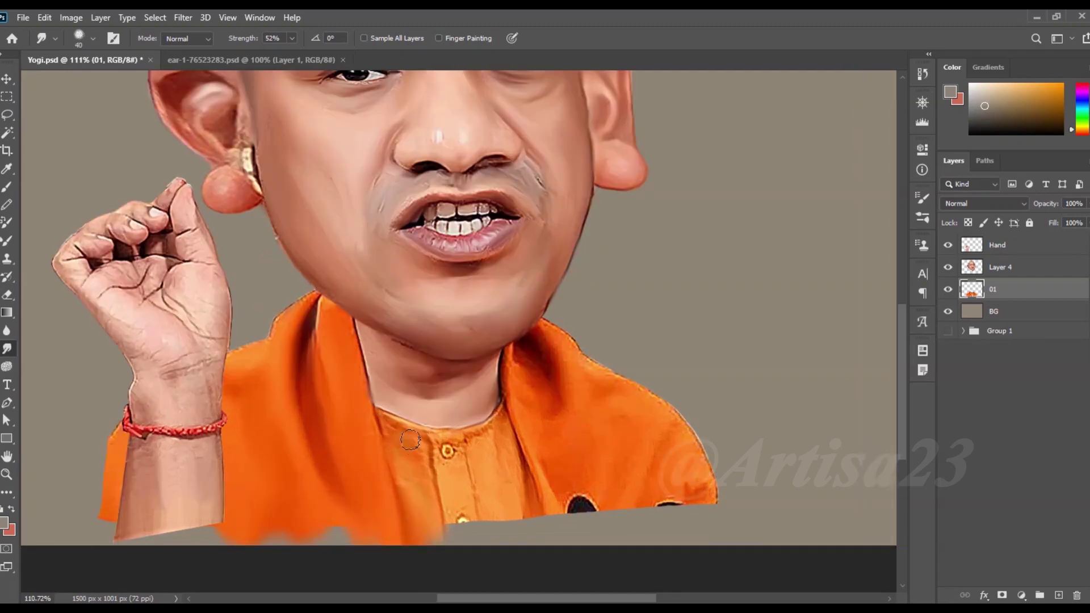
{"action": "mouse_move", "coordinate": [484, 526]}
{"action": "left_mouse_down"}
{"action": "mouse_move", "coordinate": [537, 530]}
{"action": "mouse_move", "coordinate": [580, 505]}
{"action": "left_mouse_up"}
{"action": "key", "text": "bracketright"}
{"action": "key", "text": "bracketright"}
{"action": "key", "text": "bracketright"}
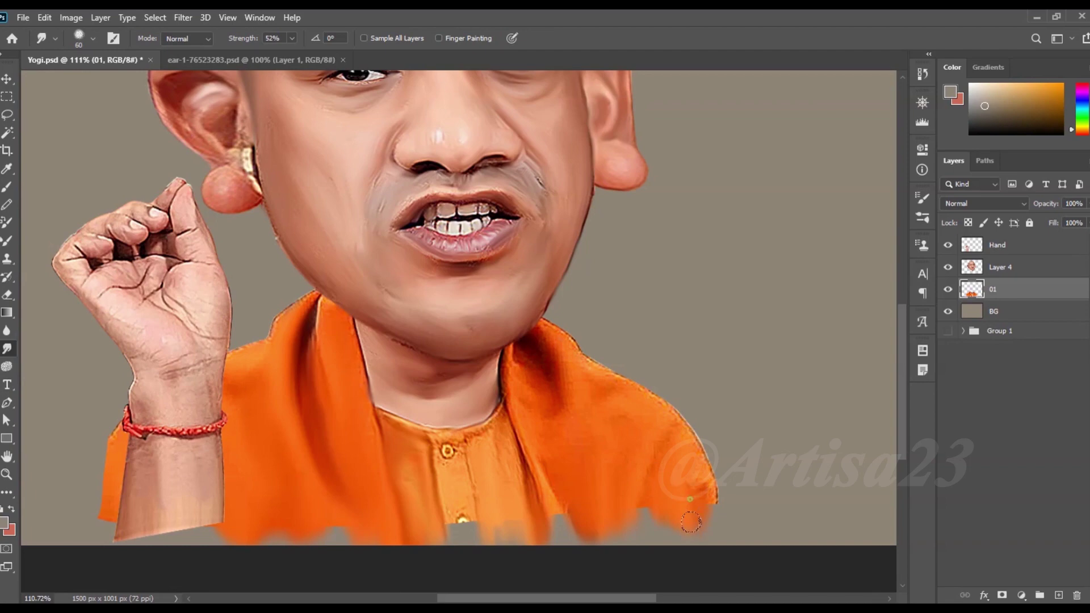
{"action": "key", "text": "bracketleft"}
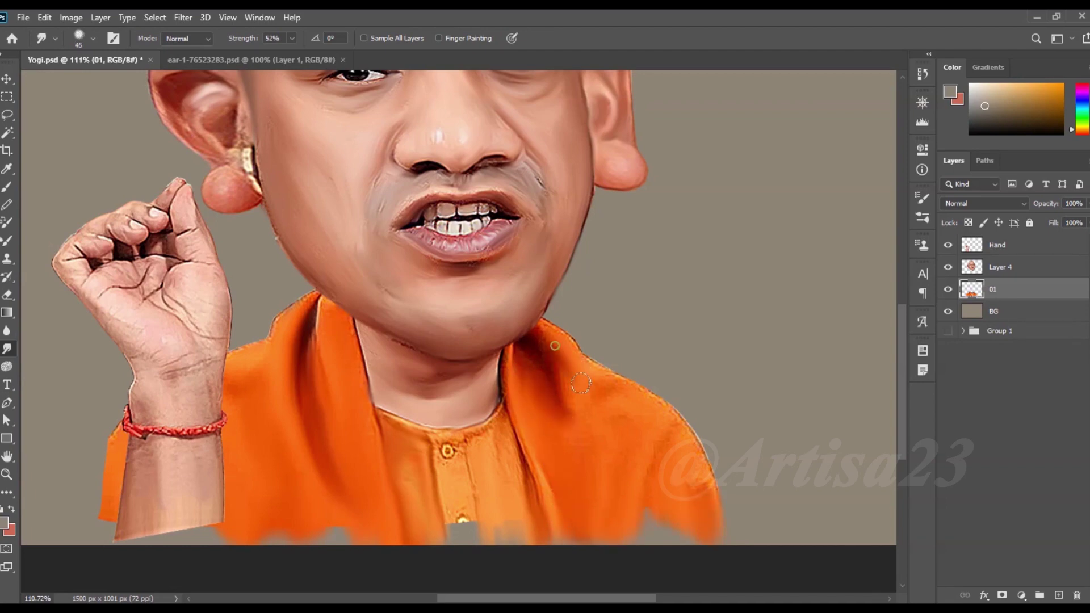
Soften the shading of the collar folds on both sides
{"action": "scroll", "coordinate": [599, 384], "scroll_direction": "up", "scroll_amount": 5}
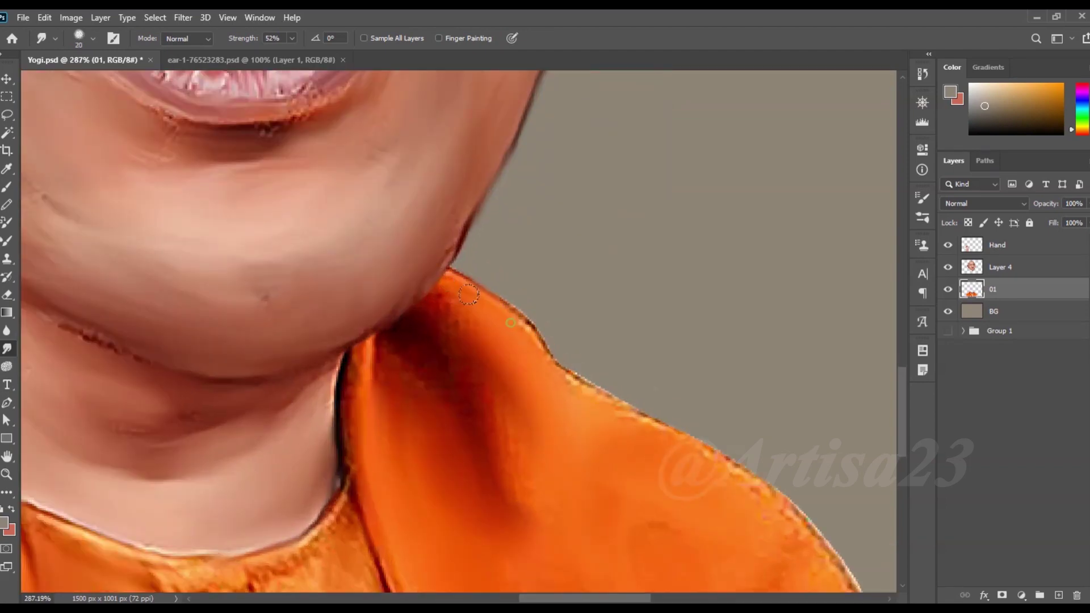
{"action": "left_click_drag", "start_coordinate": [507, 409], "coordinate": [511, 488]}
{"action": "key", "text": "bracketright"}
{"action": "left_click_drag", "start_coordinate": [366, 429], "coordinate": [359, 503]}
{"action": "scroll", "coordinate": [604, 407], "scroll_direction": "down", "scroll_amount": 3}
{"action": "key", "text": "bracketright"}
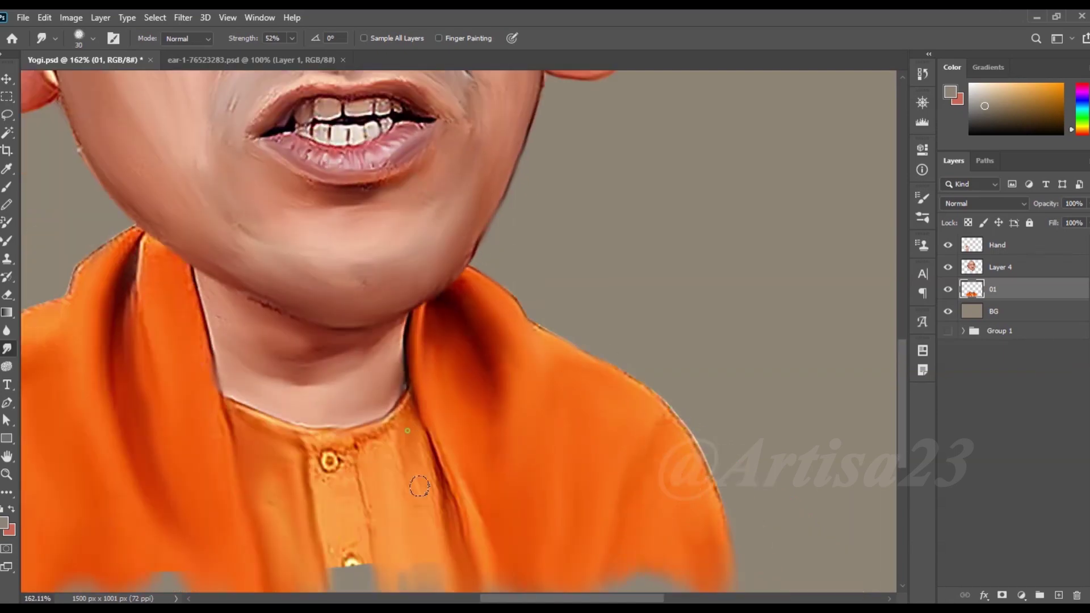
{"action": "scroll", "coordinate": [347, 472], "scroll_direction": "up", "scroll_amount": 3}
Clean up the dark dots under the collar button and smear the pale highlight downward
{"action": "key", "text": "bracketleft"}
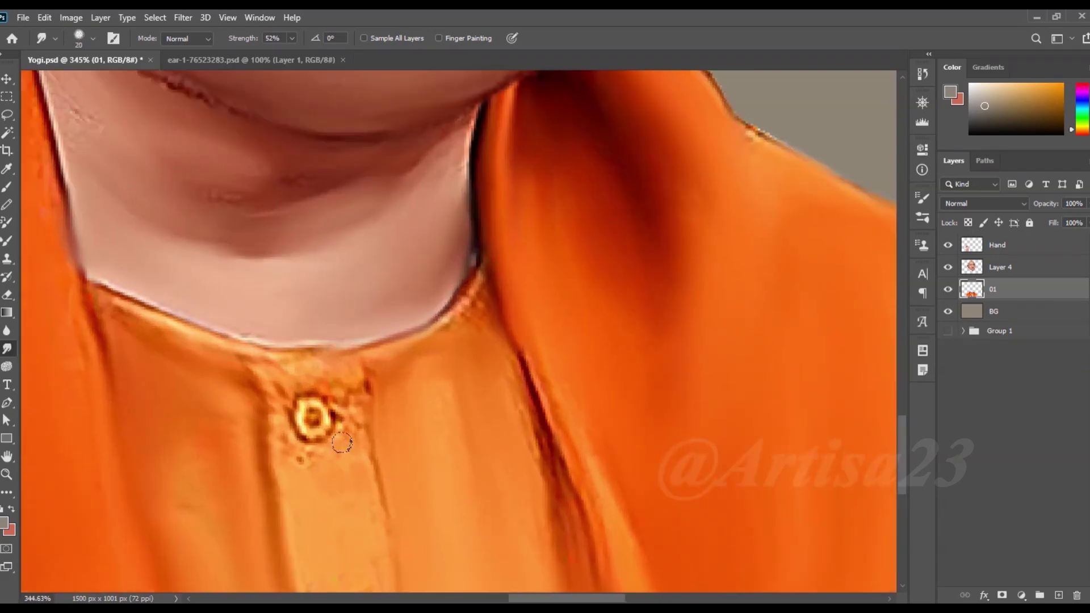
{"action": "scroll", "coordinate": [338, 365], "scroll_direction": "up", "scroll_amount": 1}
{"action": "left_click_drag", "start_coordinate": [348, 436], "coordinate": [250, 407]}
{"action": "scroll", "coordinate": [486, 251], "scroll_direction": "down", "scroll_amount": 1}
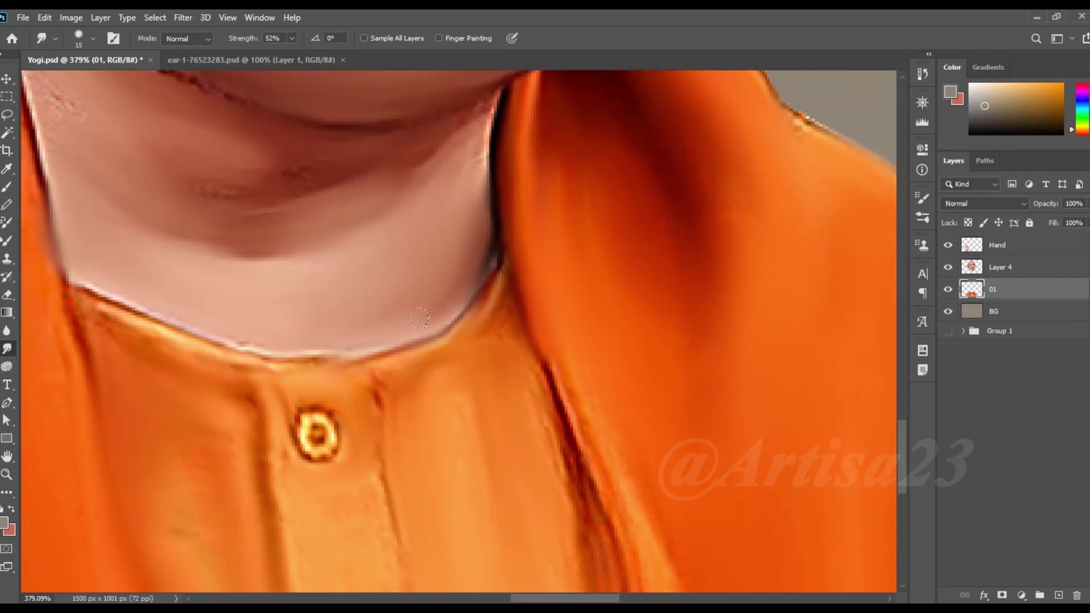
{"action": "scroll", "coordinate": [208, 341], "scroll_direction": "left", "scroll_amount": 2}
{"action": "scroll", "coordinate": [207, 341], "scroll_direction": "down", "scroll_amount": 3}
{"action": "scroll", "coordinate": [275, 187], "scroll_direction": "up", "scroll_amount": 2}
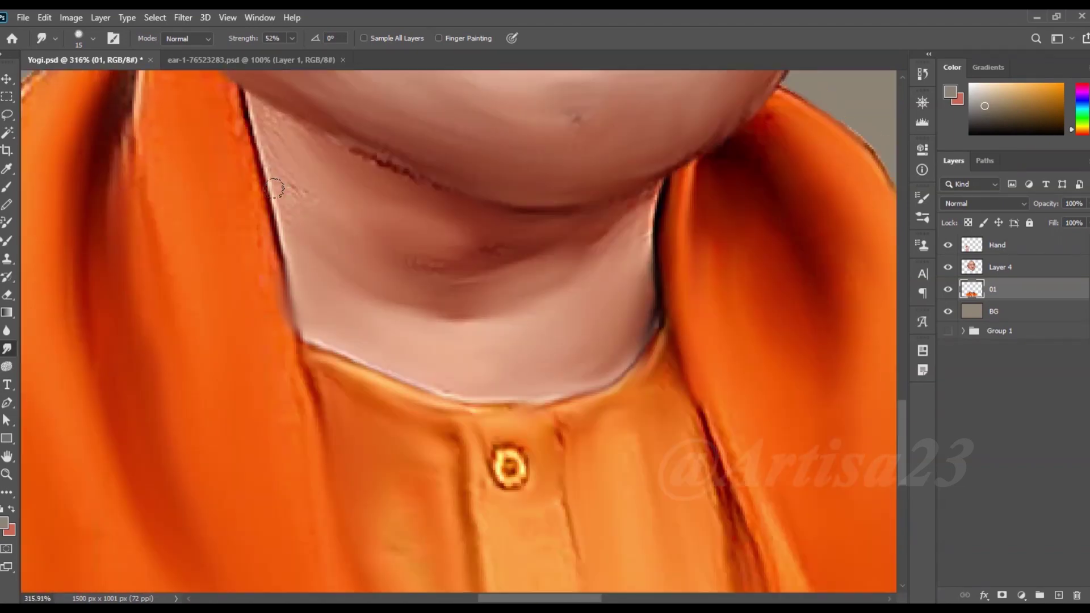
{"action": "scroll", "coordinate": [483, 197], "scroll_direction": "down", "scroll_amount": 3}
{"action": "scroll", "coordinate": [445, 403], "scroll_direction": "up", "scroll_amount": 3}
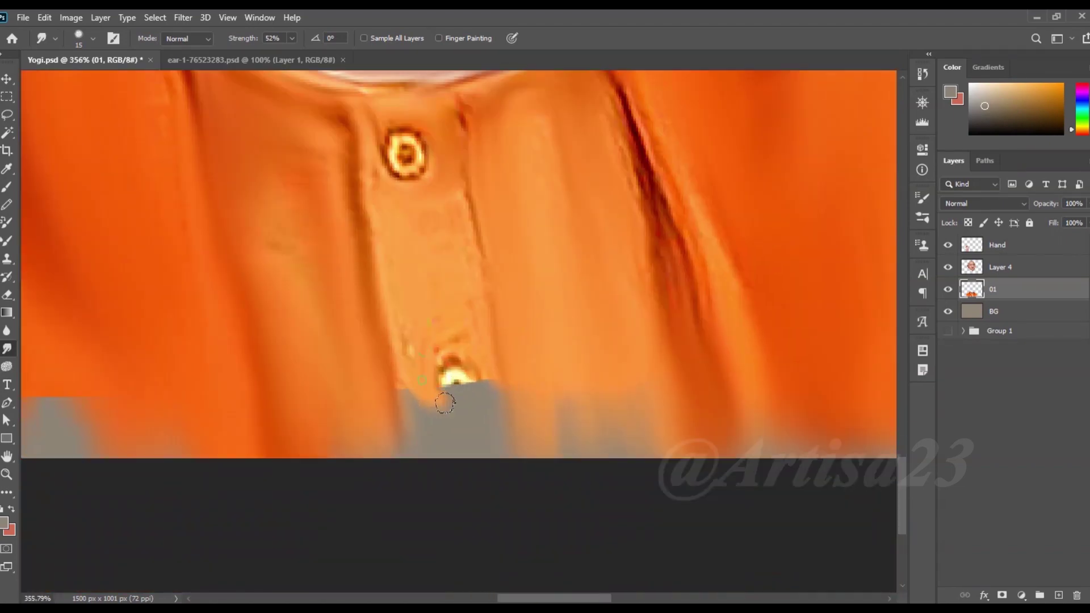
{"action": "left_click_drag", "start_coordinate": [466, 368], "coordinate": [459, 402]}
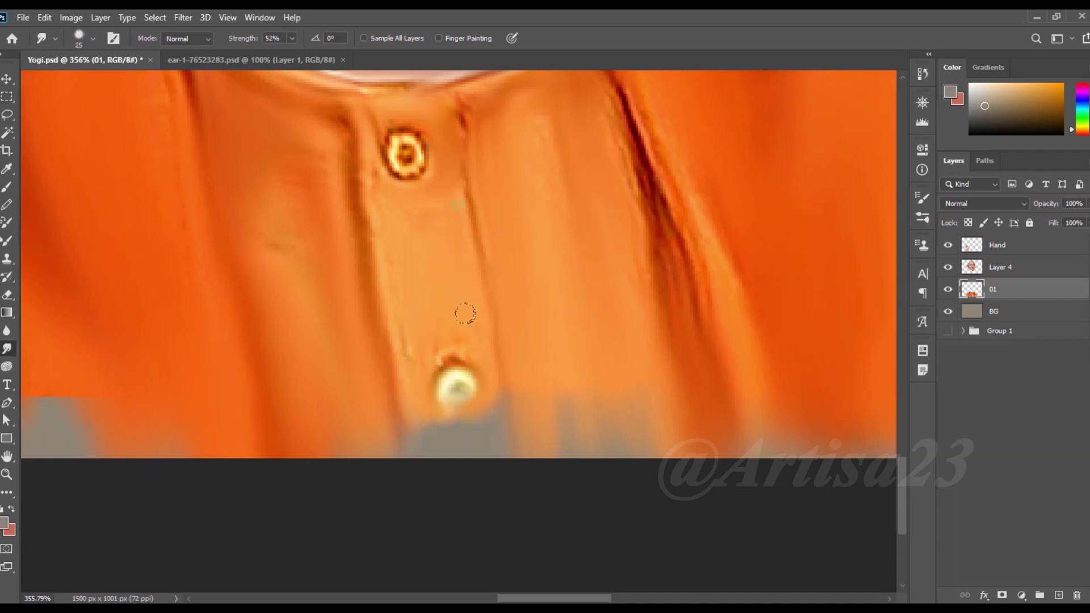
Blend the orange into the grey below the lower button with a larger brush
{"action": "key", "text": "bracketright"}
{"action": "left_click_drag", "start_coordinate": [397, 364], "coordinate": [478, 425]}
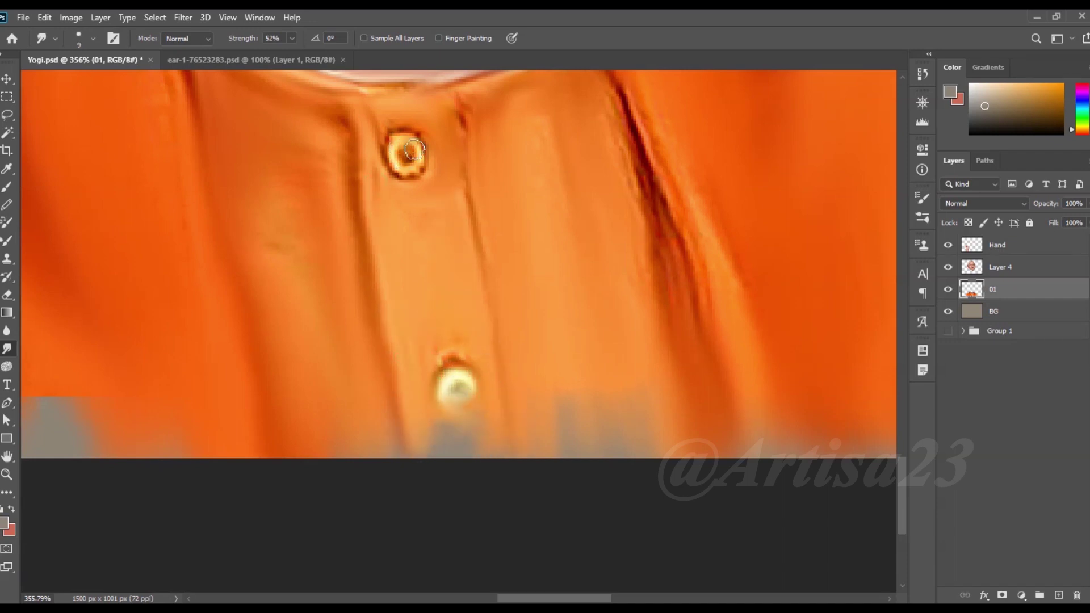
{"action": "key", "text": "bracketright"}
{"action": "key", "text": "bracketright"}
{"action": "key", "text": "bracketright"}
{"action": "scroll", "coordinate": [415, 366], "scroll_direction": "down", "scroll_amount": 4}
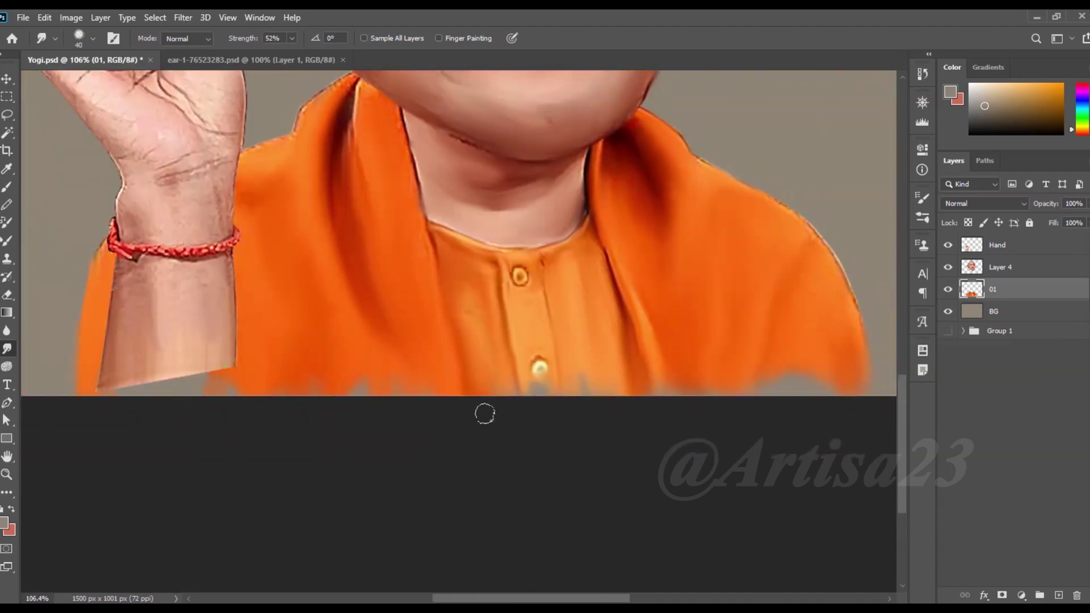
{"action": "key", "text": "bracketright"}
{"action": "key", "text": "bracketright"}
{"action": "scroll", "coordinate": [485, 413], "scroll_direction": "down", "scroll_amount": 1}
{"action": "scroll", "coordinate": [614, 413], "scroll_direction": "down", "scroll_amount": 2}
{"action": "scroll", "coordinate": [227, 397], "scroll_direction": "up", "scroll_amount": 2}
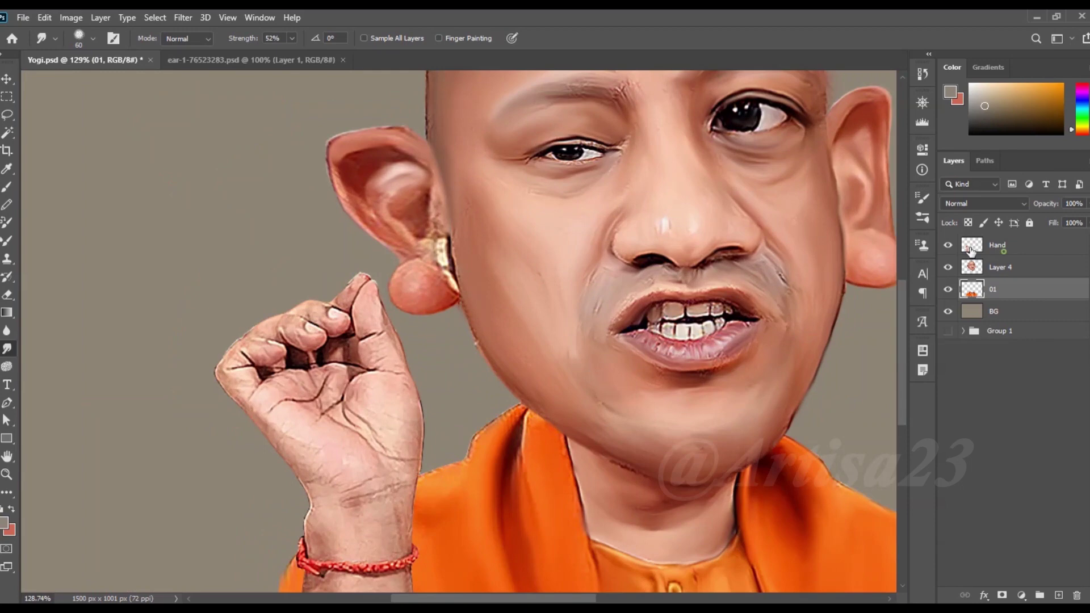
{"action": "scroll", "coordinate": [254, 279], "scroll_direction": "up", "scroll_amount": 2}
{"action": "key", "text": "alt+bracketright"}
{"action": "key", "text": "alt+bracketright"}
Smudge the palm crease, finger edge and lower palm of the raised hand
{"action": "left_click_drag", "start_coordinate": [445, 476], "coordinate": [478, 390]}
{"action": "key", "text": "bracketleft"}
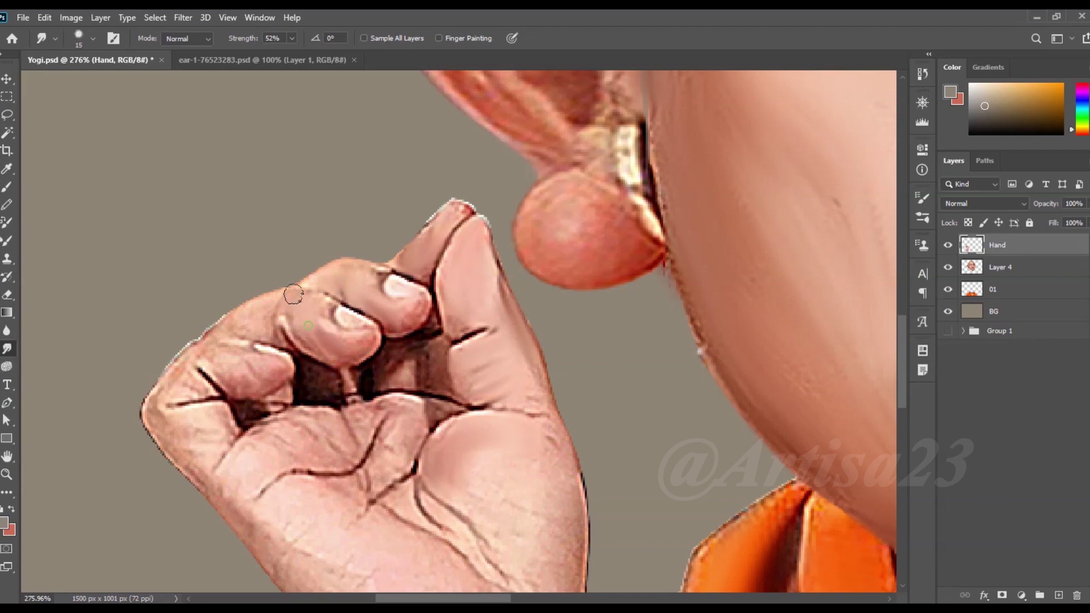
{"action": "left_click_drag", "start_coordinate": [296, 335], "coordinate": [253, 310]}
{"action": "key", "text": "bracketright"}
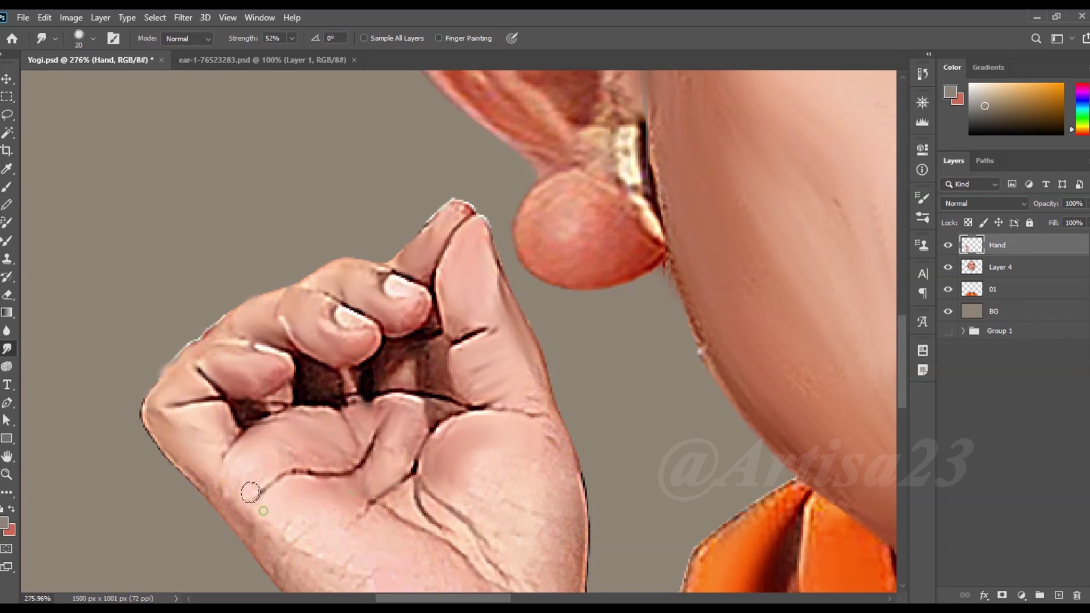
{"action": "scroll", "coordinate": [290, 490], "scroll_direction": "down", "scroll_amount": 3}
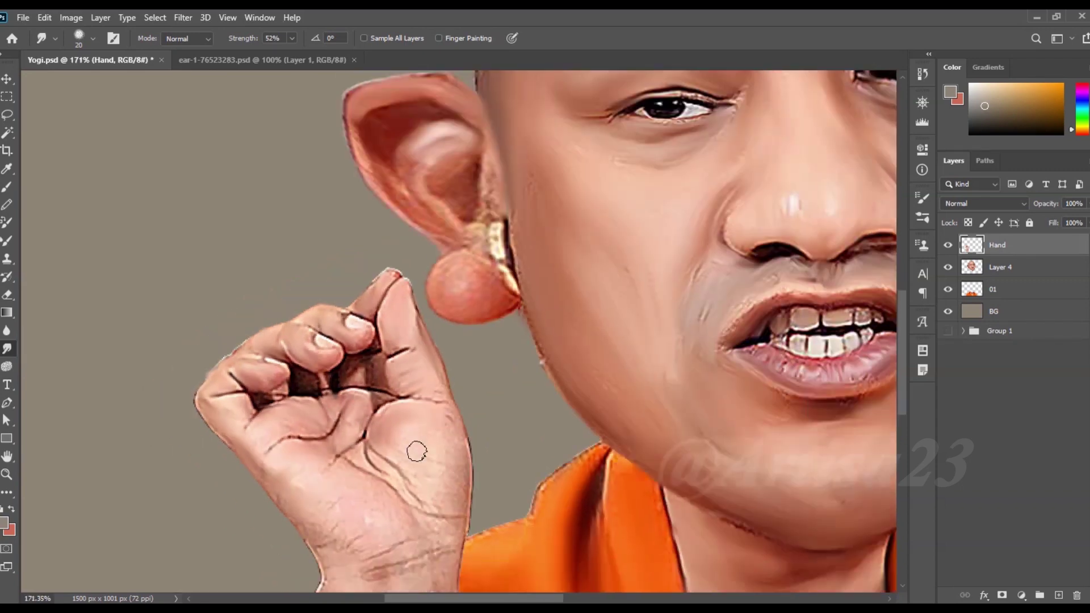
{"action": "left_click_drag", "start_coordinate": [292, 537], "coordinate": [329, 443]}
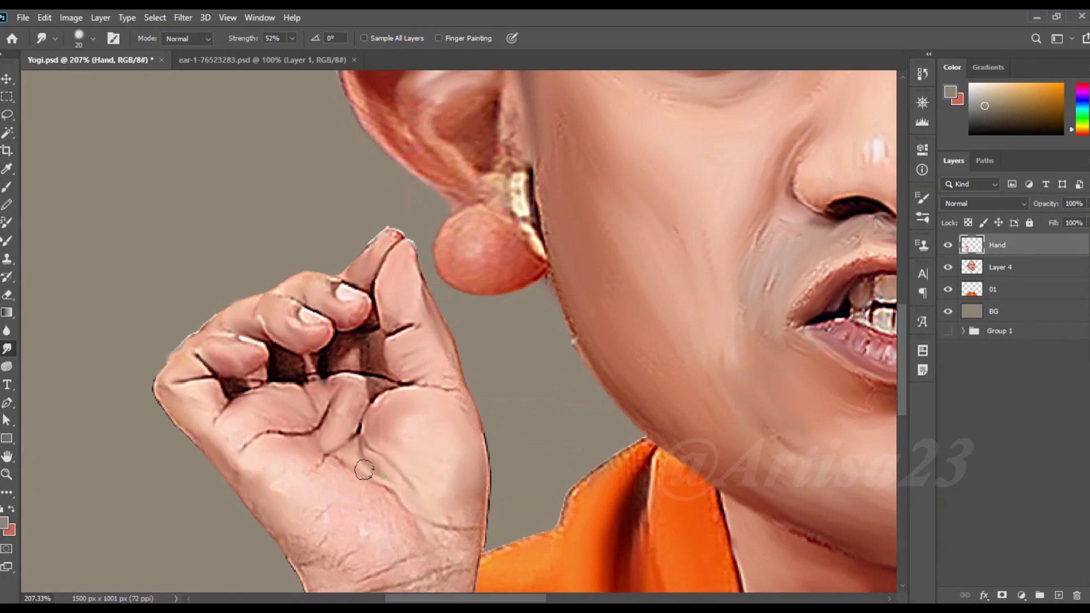
{"action": "left_click_drag", "start_coordinate": [411, 543], "coordinate": [399, 503]}
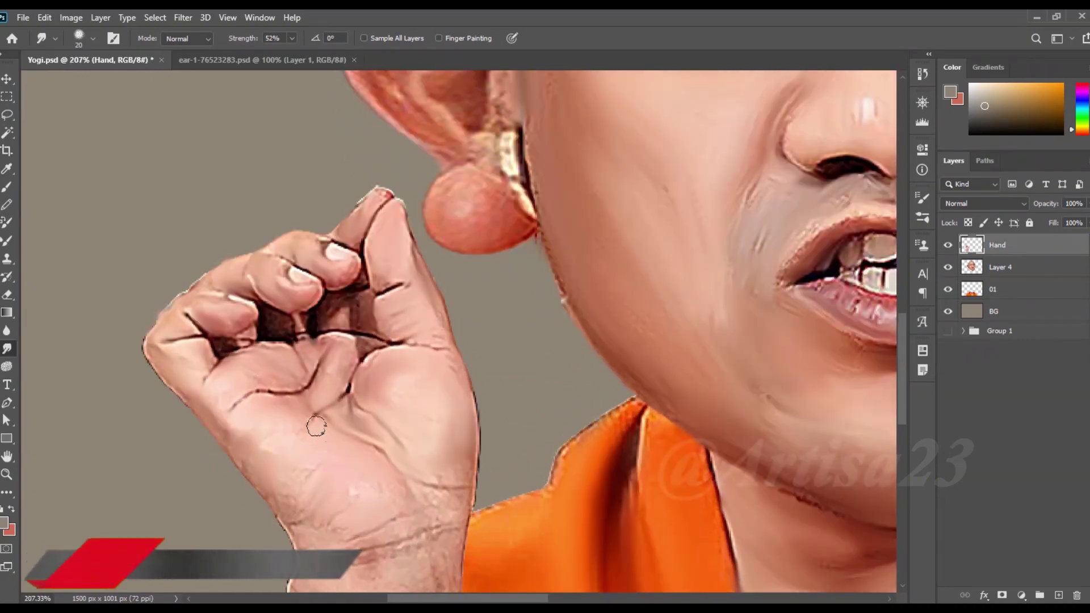
{"action": "left_click_drag", "start_coordinate": [316, 427], "coordinate": [301, 406]}
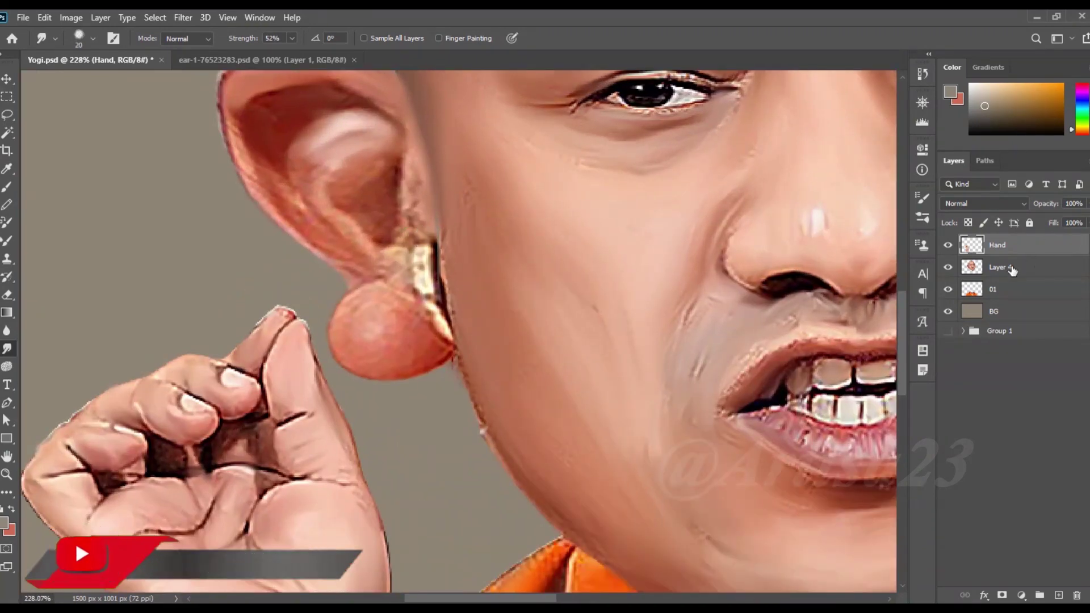
Undo the stray earlobe smudge on Layer 4, then return to the Hand layer
{"action": "left_click", "coordinate": [411, 190], "text": "ctrl"}
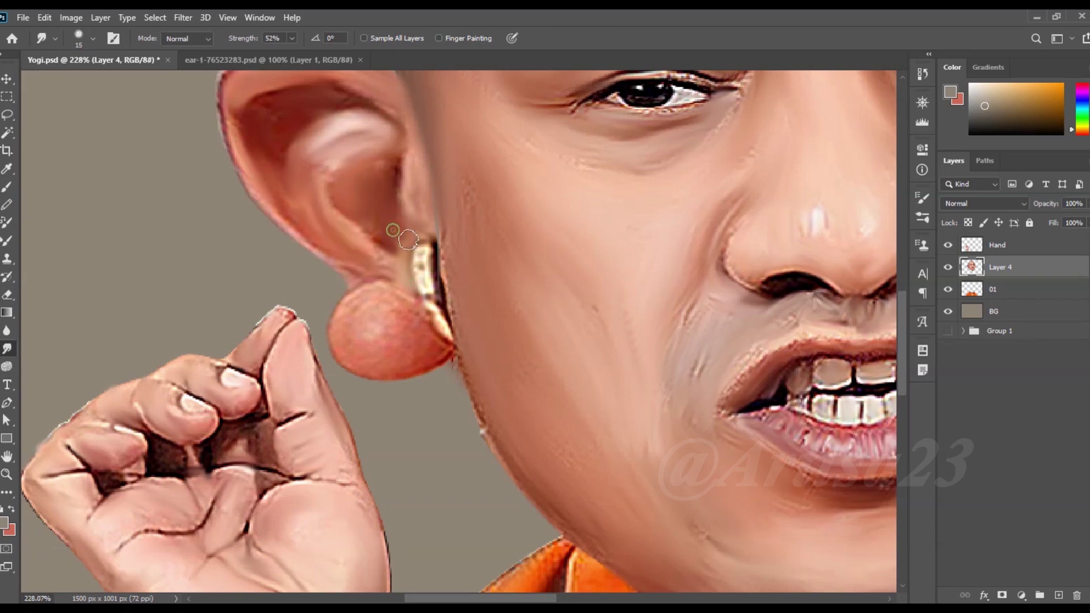
{"action": "scroll", "coordinate": [396, 296], "scroll_direction": "up", "scroll_amount": 1}
{"action": "key", "text": "bracketright"}
{"action": "key", "text": "ctrl+z"}
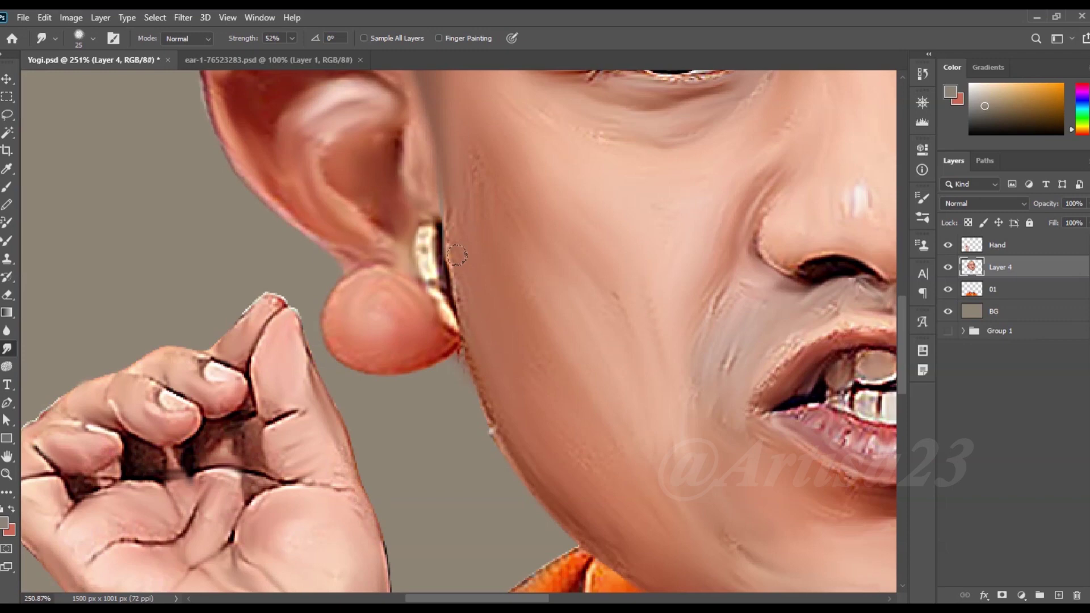
{"action": "key", "text": "alt+bracketright"}
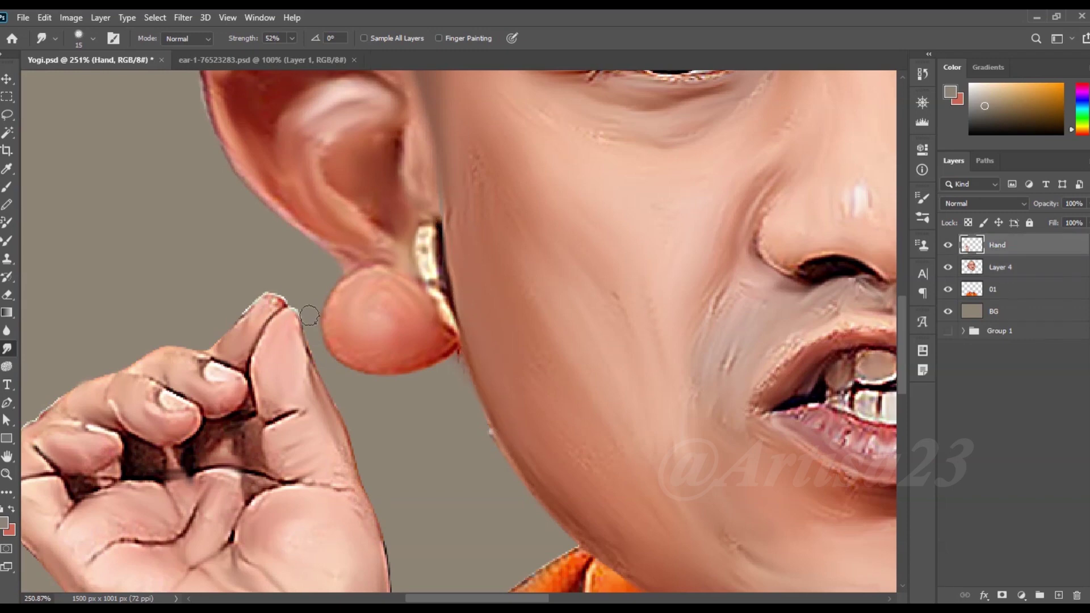
{"action": "scroll", "coordinate": [287, 511], "scroll_direction": "down", "scroll_amount": 5}
{"action": "scroll", "coordinate": [302, 499], "scroll_direction": "up", "scroll_amount": 4}
{"action": "key", "text": "bracketright"}
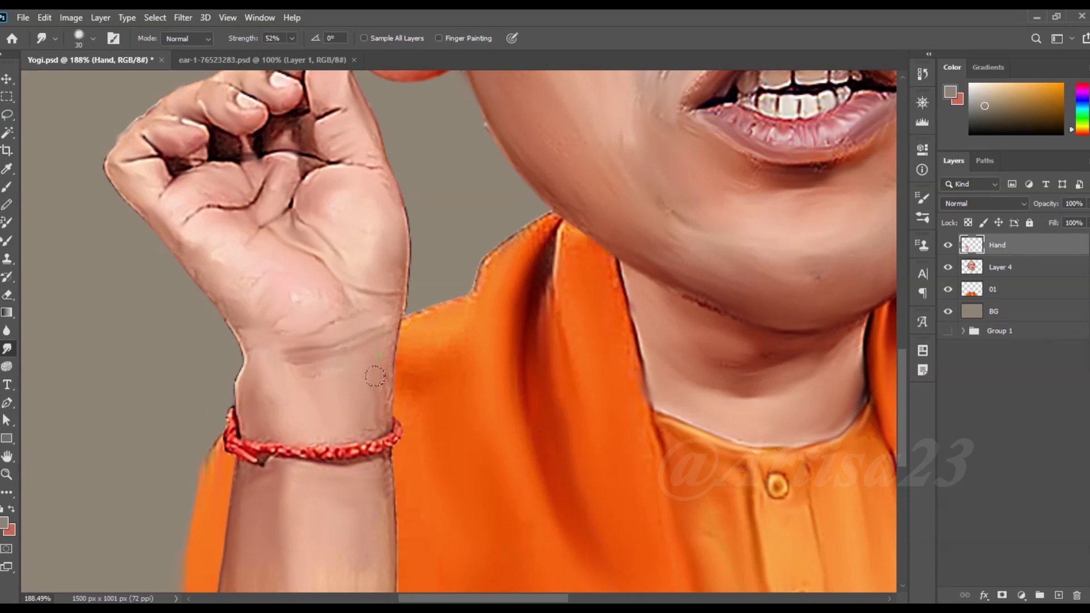
Return to layer 01 and attempt to save the artwork
{"action": "left_click", "coordinate": [995, 295]}
{"action": "key", "text": "bracketleft"}
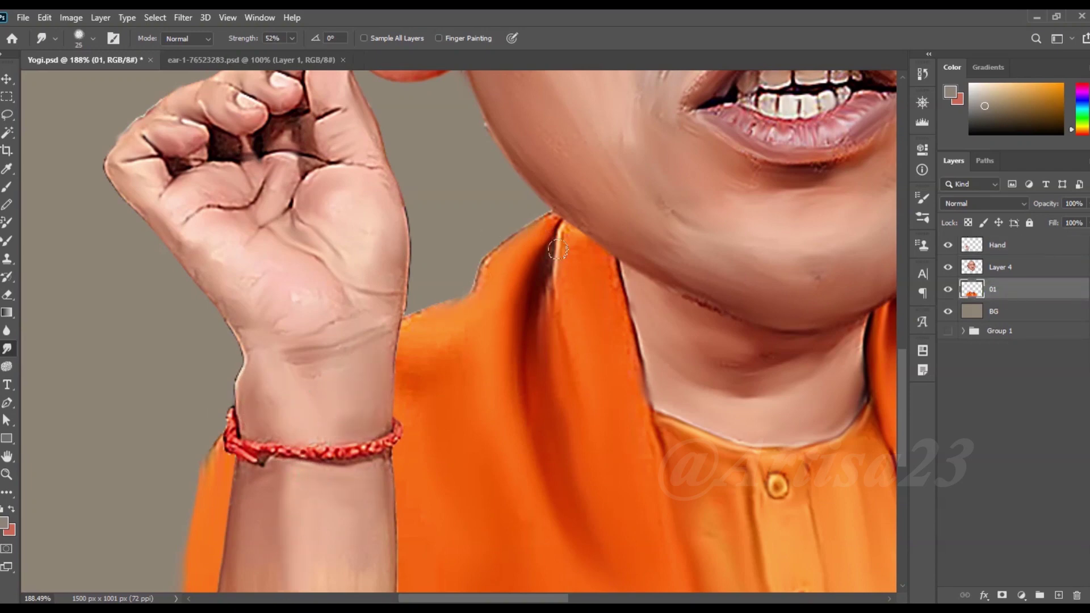
{"action": "key", "text": "ctrl+minus"}
{"action": "key", "text": "ctrl+minus"}
{"action": "key", "text": "ctrl+minus"}
{"action": "key", "text": "ctrl+s"}
Dismiss the save error and make a first File > Save As attempt
{"action": "left_click", "coordinate": [535, 238]}
{"action": "key", "text": "ctrl+plus"}
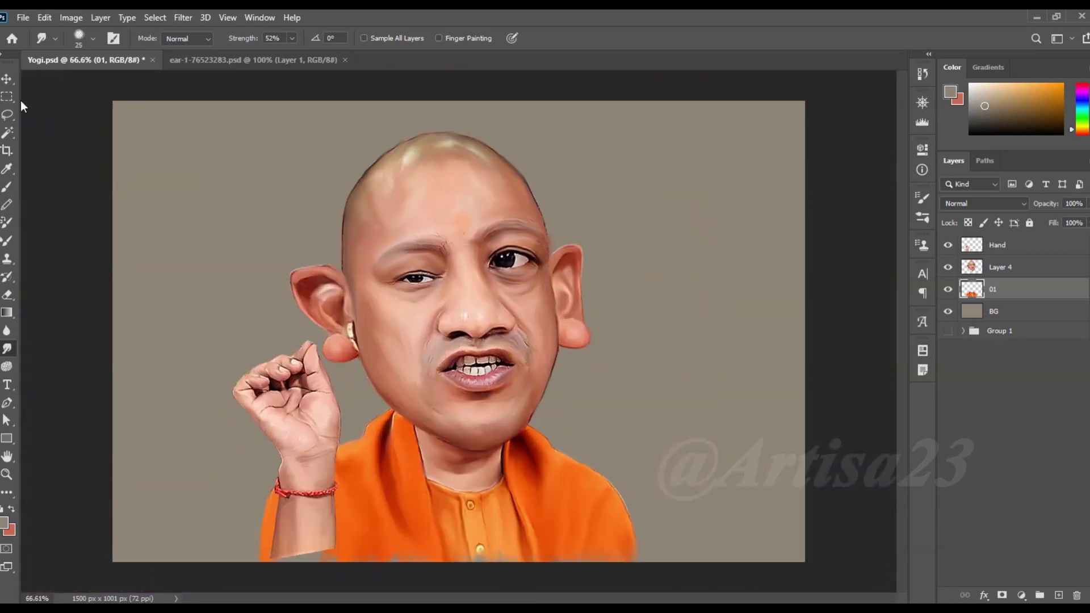
{"action": "key", "text": "v"}
{"action": "left_click", "coordinate": [23, 17]}
{"action": "left_click", "coordinate": [49, 182]}
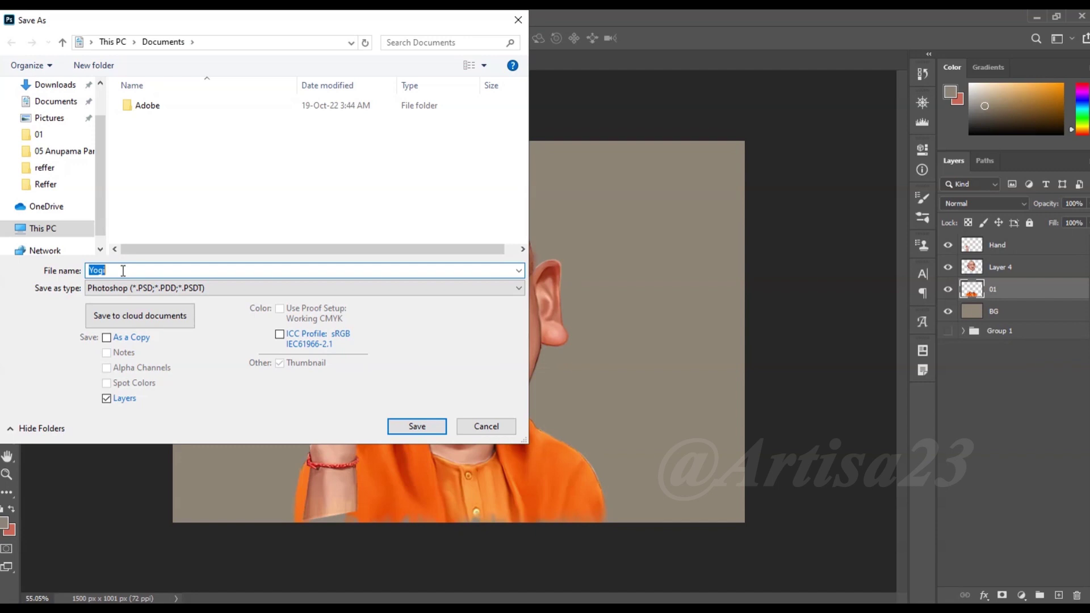
{"action": "left_click", "coordinate": [439, 427]}
Reopen Save As and browse from This PC into the Youtube (D:) drive
{"action": "left_click", "coordinate": [23, 17]}
{"action": "left_click", "coordinate": [74, 179]}
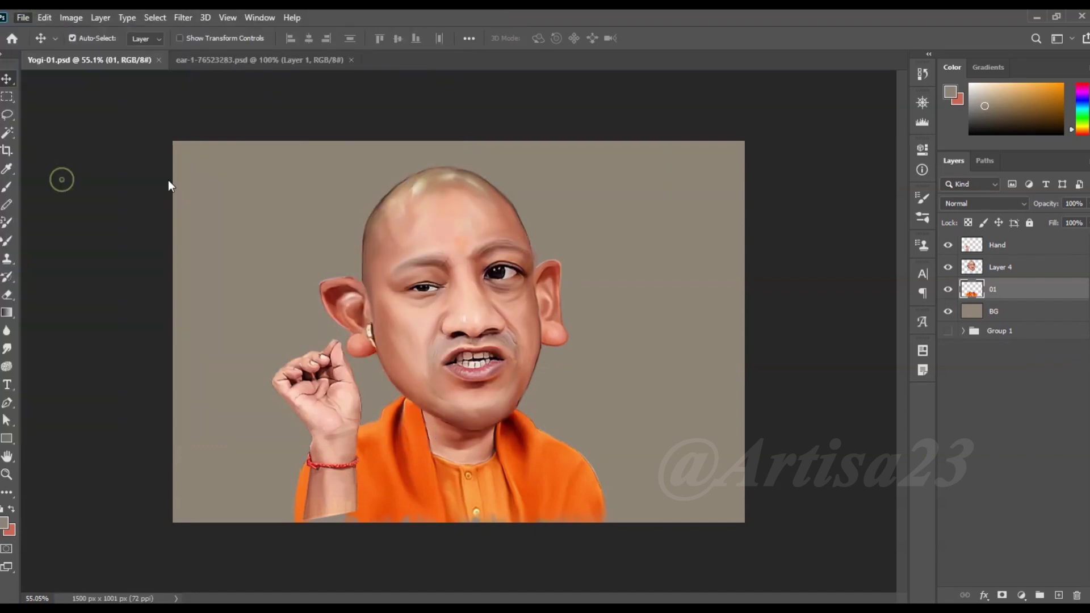
{"action": "scroll", "coordinate": [68, 187], "scroll_direction": "down", "scroll_amount": 1}
{"action": "left_click", "coordinate": [42, 212]}
{"action": "double_click", "coordinate": [401, 193]}
{"action": "left_click", "coordinate": [11, 43]}
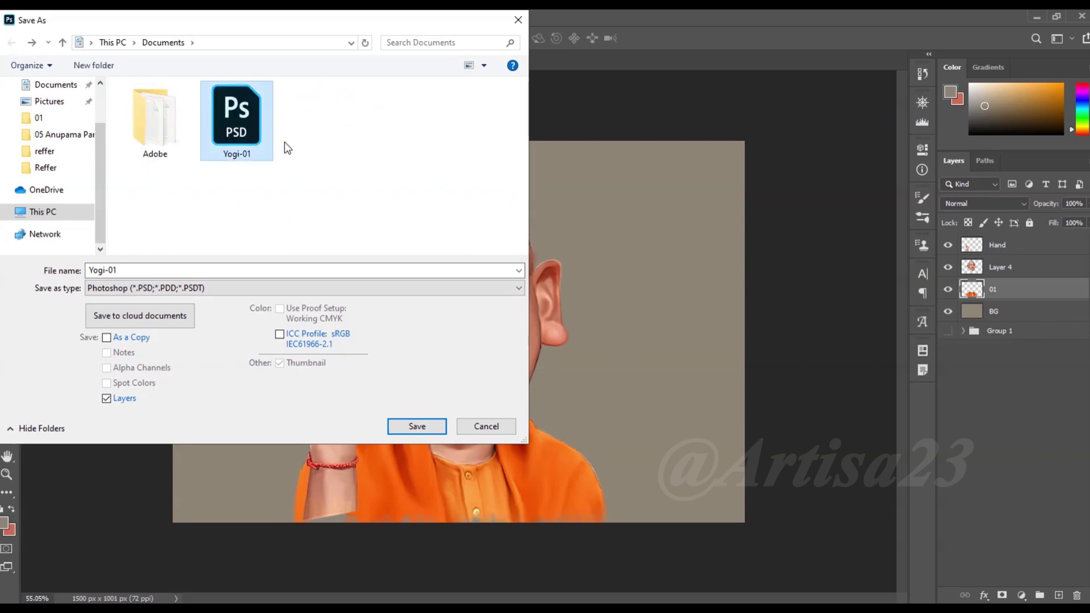
{"action": "left_click", "coordinate": [43, 211]}
{"action": "double_click", "coordinate": [397, 195]}
Navigate to Youtube Chinnal > 05 Cartoons > Yogi Adityanath > 01 and overwrite Yogi.psd
{"action": "double_click", "coordinate": [171, 153]}
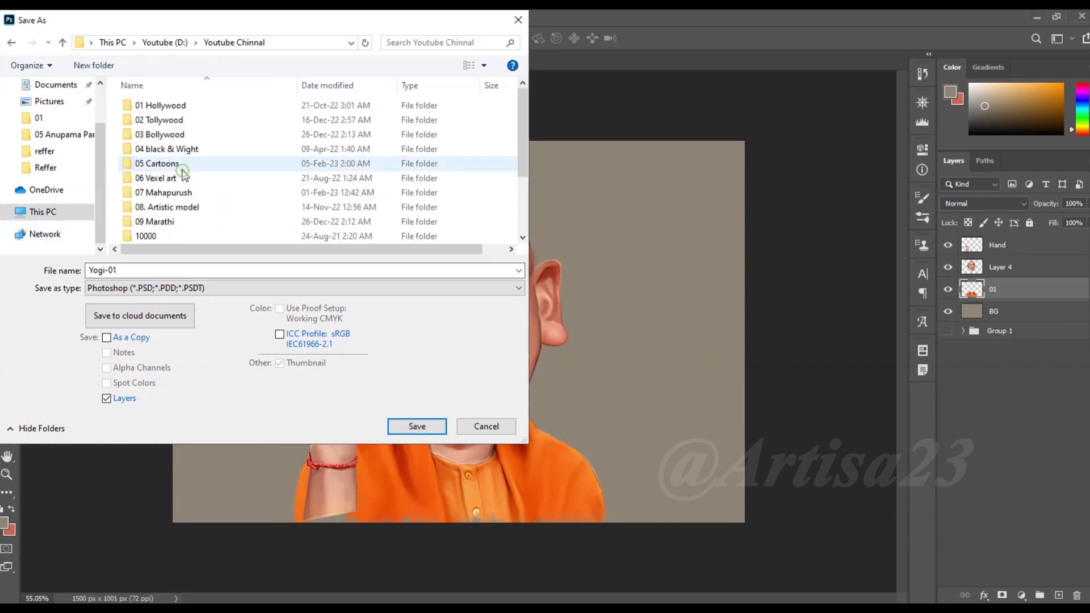
{"action": "double_click", "coordinate": [175, 165]}
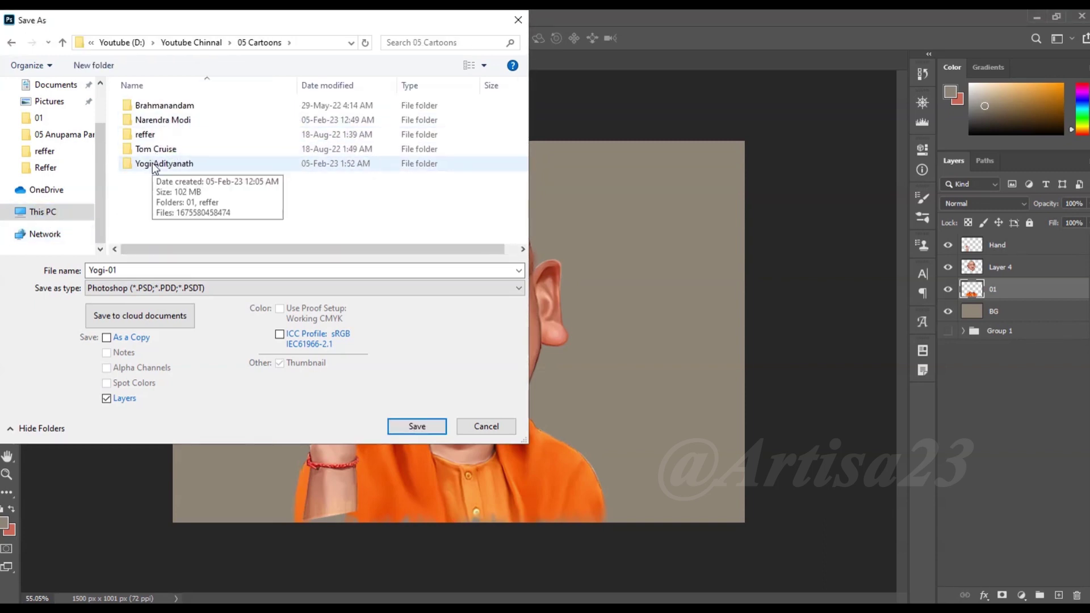
{"action": "left_click", "coordinate": [158, 165]}
{"action": "double_click", "coordinate": [156, 165]}
{"action": "double_click", "coordinate": [171, 111]}
{"action": "left_click", "coordinate": [316, 113]}
{"action": "left_click", "coordinate": [416, 426]}
{"action": "left_click", "coordinate": [566, 311]}
Save the caricature again as Yogi-01.psd
{"action": "left_click", "coordinate": [24, 19]}
{"action": "left_click", "coordinate": [57, 155]}
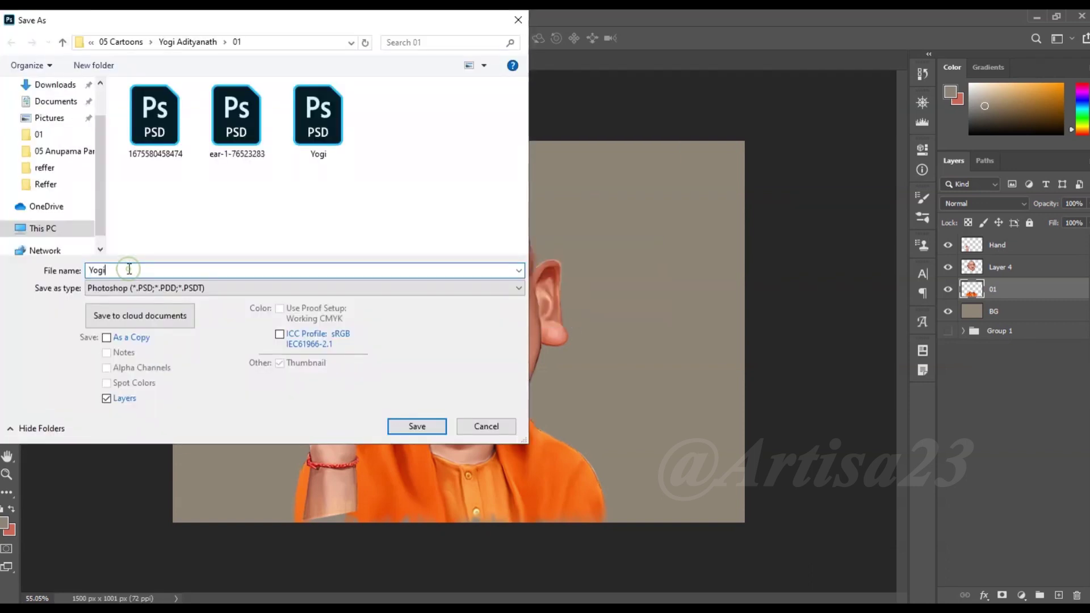
{"action": "left_click", "coordinate": [426, 425]}
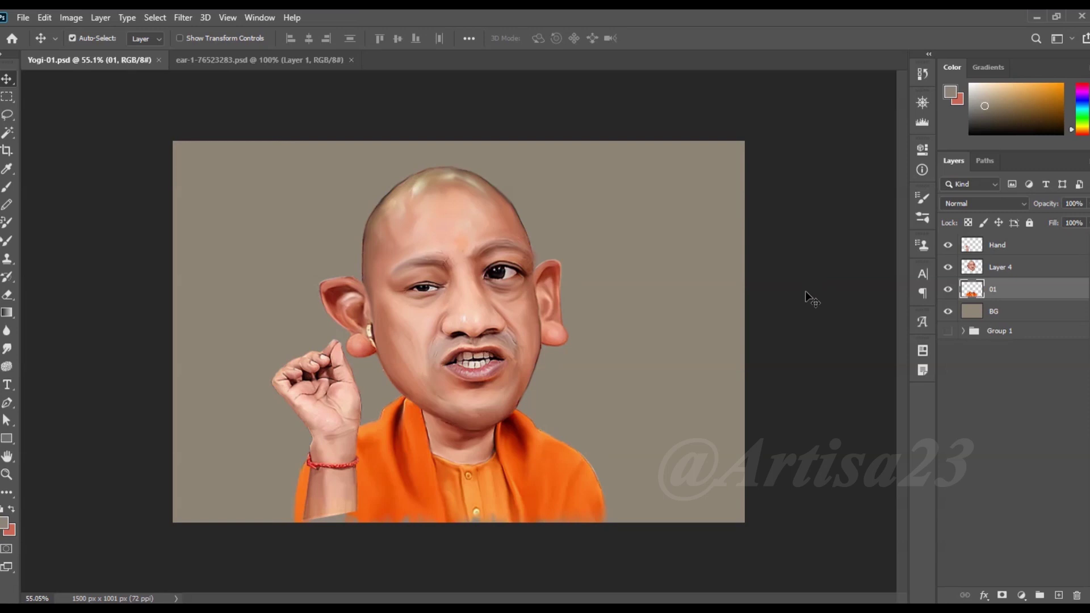
{"action": "scroll", "coordinate": [359, 541], "scroll_direction": "up", "scroll_amount": 3}
Smudge the base of the wrist on the Hand layer with an enlarged smudge brush
{"action": "left_click", "coordinate": [1016, 247]}
{"action": "left_click", "coordinate": [6, 348]}
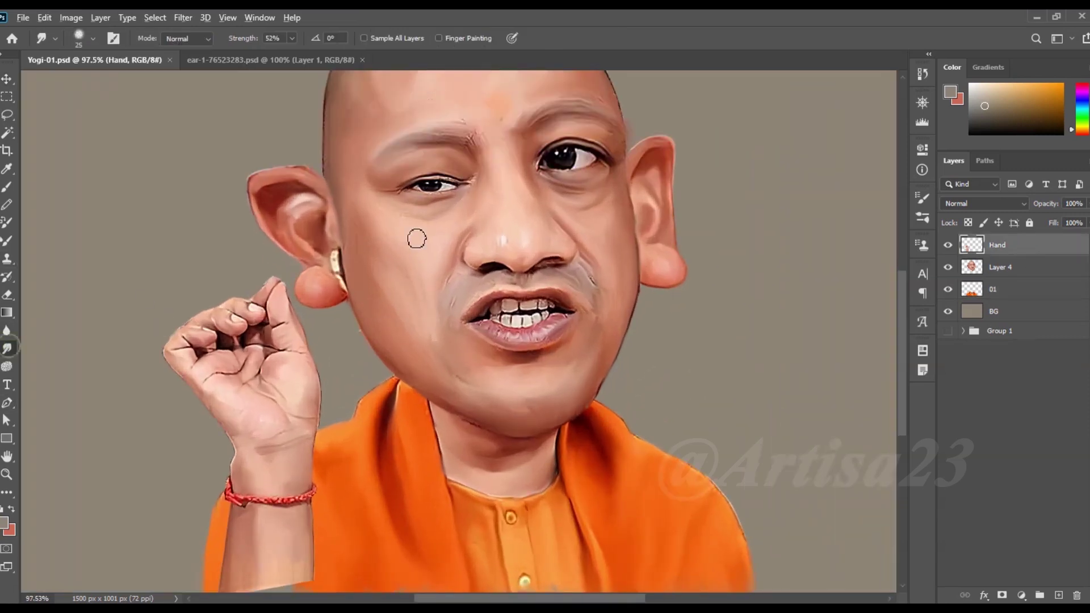
{"action": "key", "text": "]"}
{"action": "key", "text": "]"}
{"action": "left_click_drag", "start_coordinate": [333, 532], "coordinate": [306, 490]}
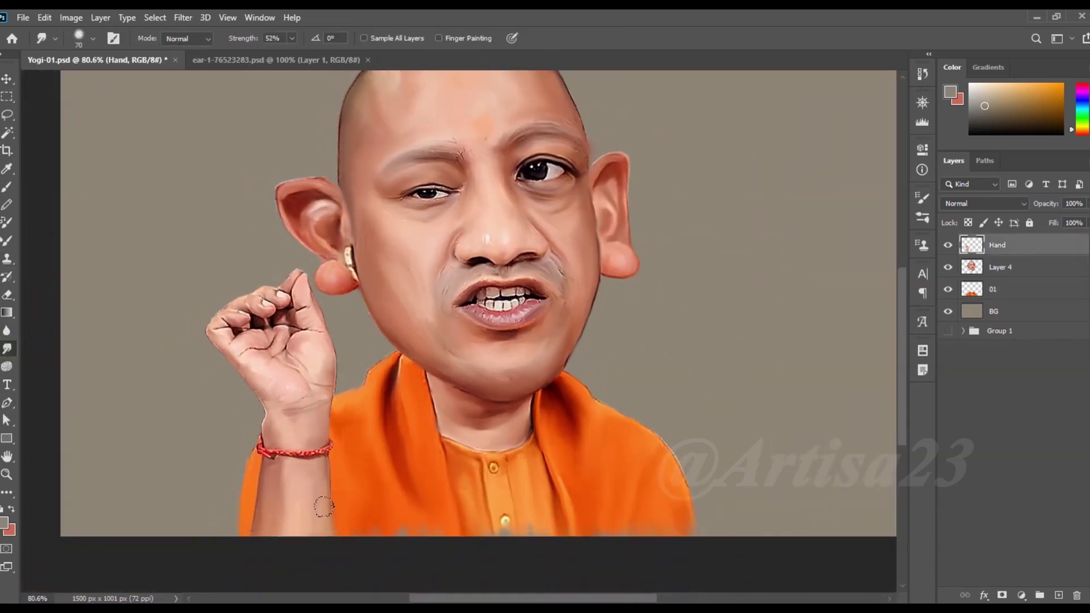
{"action": "scroll", "coordinate": [540, 85], "scroll_direction": "down", "scroll_amount": 2}
Copy the cotton swab layer from ear-1 and paste it into Yogi-01
{"action": "left_click", "coordinate": [275, 60]}
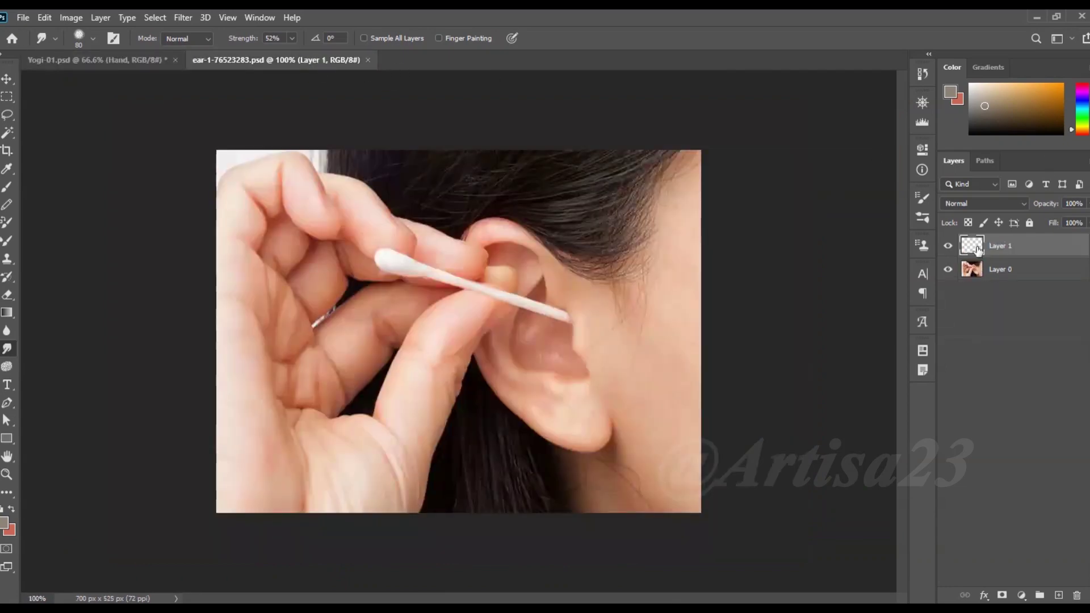
{"action": "key", "text": "ctrl+c"}
{"action": "left_click", "coordinate": [96, 60]}
{"action": "key", "text": "ctrl+v"}
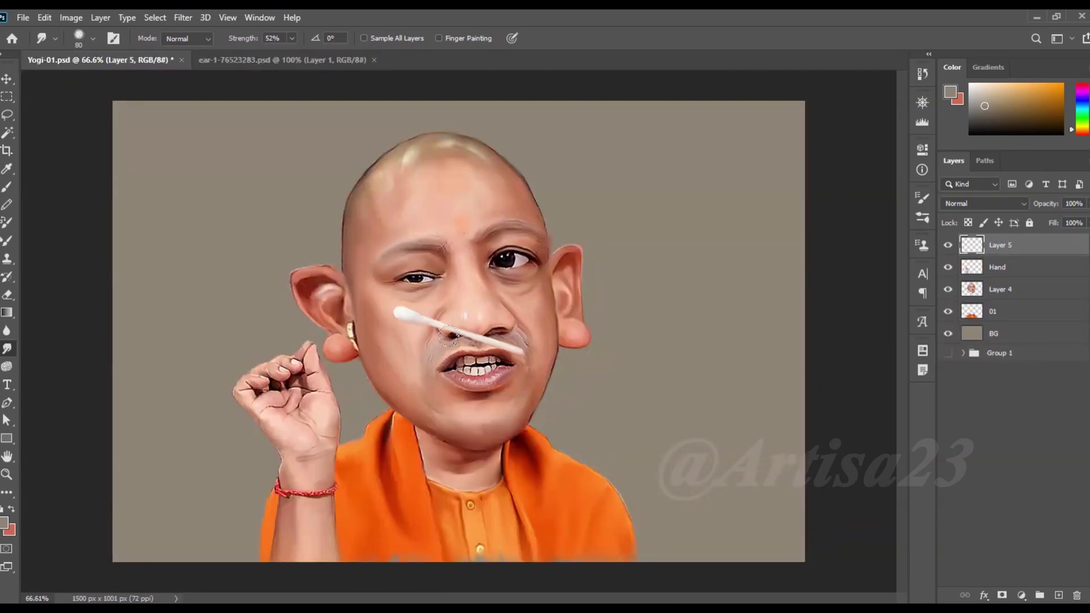
Rotate the swab diagonally, shrink it to about 72% and place it on the ear canal
{"action": "key", "text": "ctrl+t"}
{"action": "left_click_drag", "start_coordinate": [590, 233], "coordinate": [454, 170]}
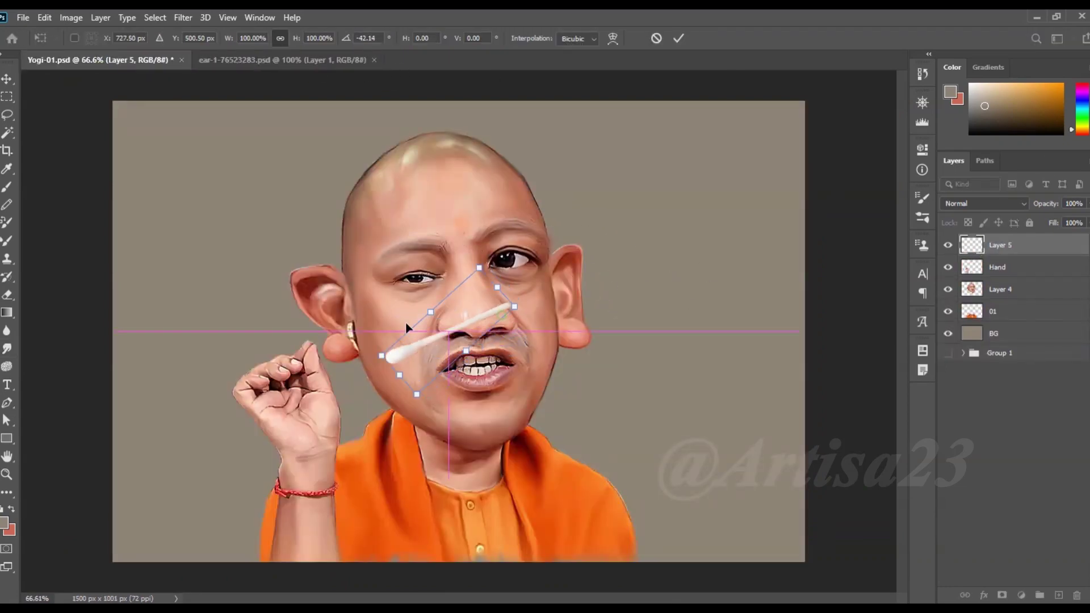
{"action": "scroll", "coordinate": [403, 315], "scroll_direction": "up", "scroll_amount": 2}
{"action": "left_click_drag", "start_coordinate": [493, 322], "coordinate": [329, 302]}
{"action": "scroll", "coordinate": [329, 302], "scroll_direction": "up", "scroll_amount": 1}
{"action": "left_click_drag", "start_coordinate": [334, 223], "coordinate": [306, 281]}
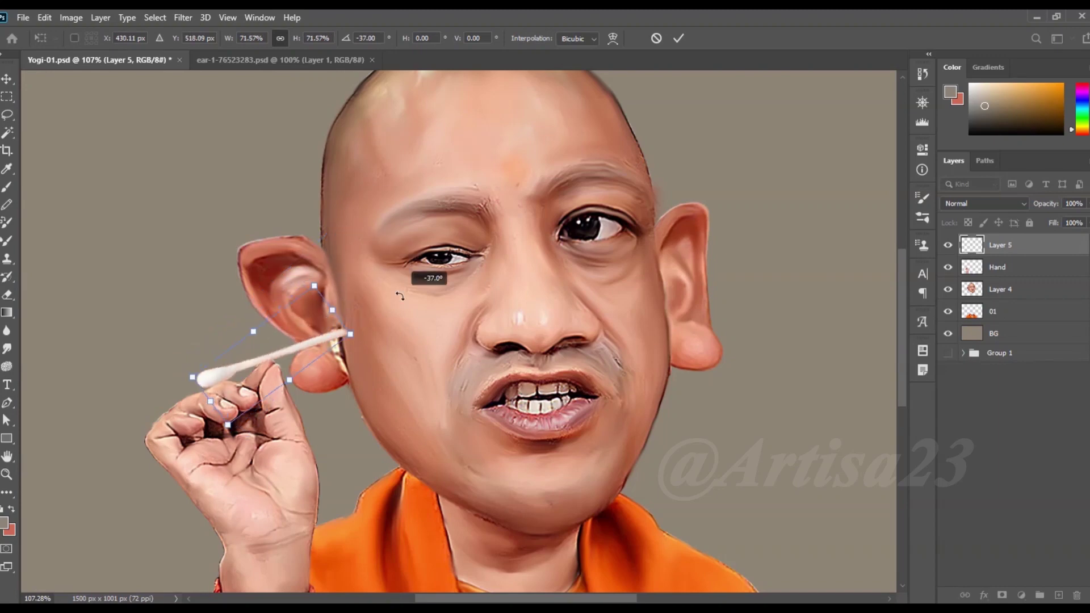
{"action": "left_click_drag", "start_coordinate": [315, 330], "coordinate": [312, 318]}
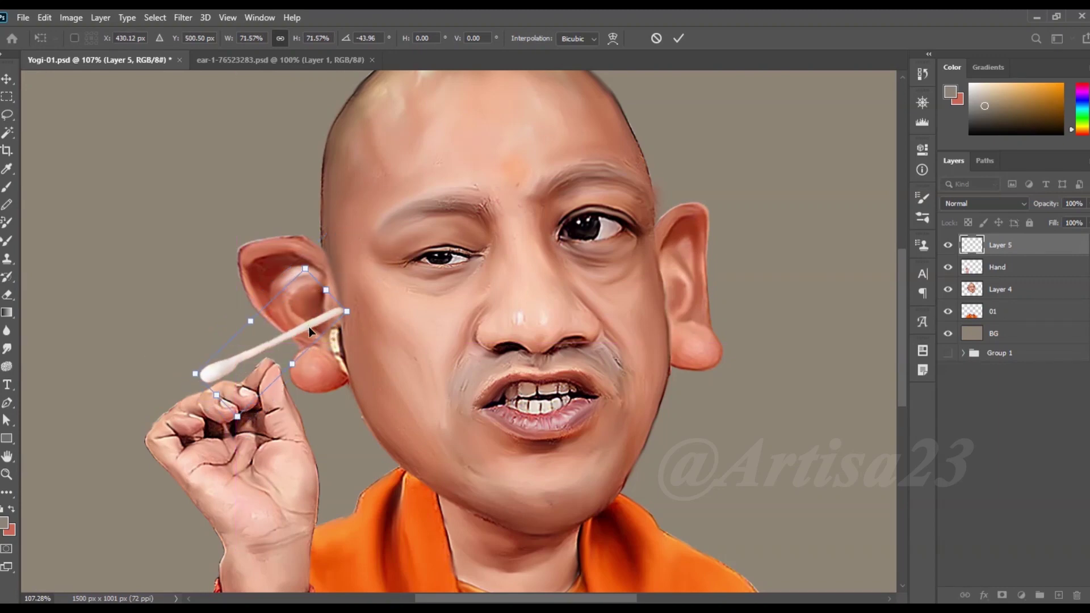
{"action": "key", "text": "Return"}
{"action": "scroll", "coordinate": [292, 313], "scroll_direction": "down", "scroll_amount": 2}
Move the Hand layer up toward the ear and rotate it into position
{"action": "key", "text": "v"}
{"action": "scroll", "coordinate": [240, 356], "scroll_direction": "up", "scroll_amount": 2}
{"action": "mouse_move", "coordinate": [287, 404]}
{"action": "left_mouse_down"}
{"action": "mouse_move", "coordinate": [297, 383]}
{"action": "mouse_move", "coordinate": [299, 420]}
{"action": "left_mouse_up"}
{"action": "key", "text": "ctrl+t"}
{"action": "mouse_move", "coordinate": [386, 323]}
{"action": "left_mouse_down"}
{"action": "mouse_move", "coordinate": [361, 302]}
{"action": "mouse_move", "coordinate": [363, 341]}
{"action": "left_mouse_up"}
{"action": "left_click_drag", "start_coordinate": [272, 420], "coordinate": [318, 392]}
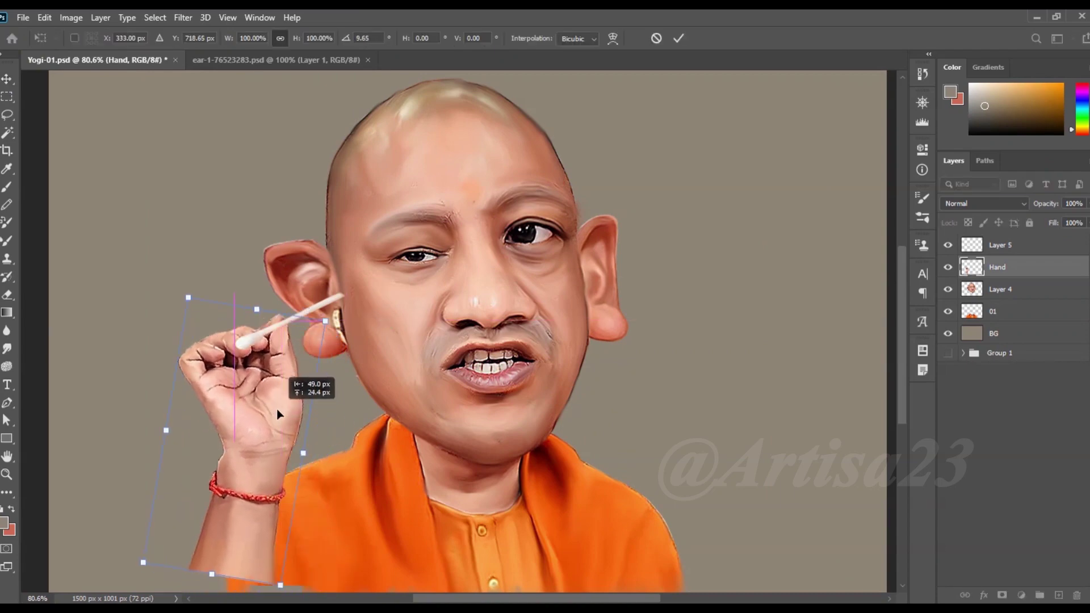
{"action": "left_click_drag", "start_coordinate": [363, 357], "coordinate": [366, 351]}
{"action": "key", "text": "Return"}
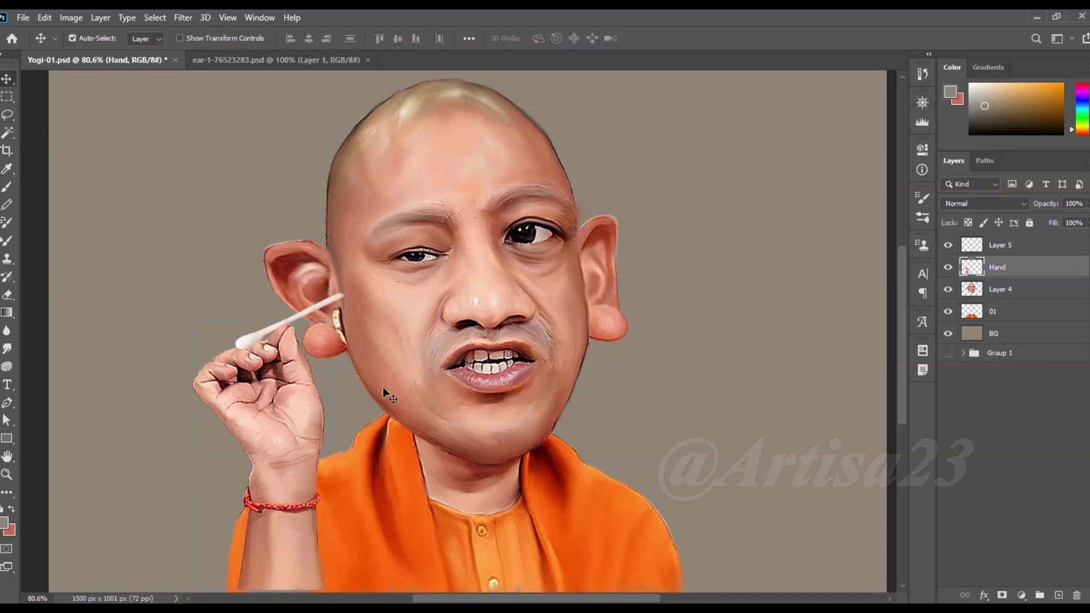
{"action": "scroll", "coordinate": [383, 387], "scroll_direction": "up", "scroll_amount": 3}
Re-angle the swab into the fingers, shrink it into the ear, and zoom in
{"action": "left_click", "coordinate": [326, 308], "text": "ctrl"}
{"action": "key", "text": "ctrl+t"}
{"action": "left_click_drag", "start_coordinate": [295, 318], "coordinate": [314, 299]}
{"action": "mouse_move", "coordinate": [362, 256]}
{"action": "left_mouse_down"}
{"action": "mouse_move", "coordinate": [348, 287]}
{"action": "mouse_move", "coordinate": [321, 295]}
{"action": "left_mouse_up"}
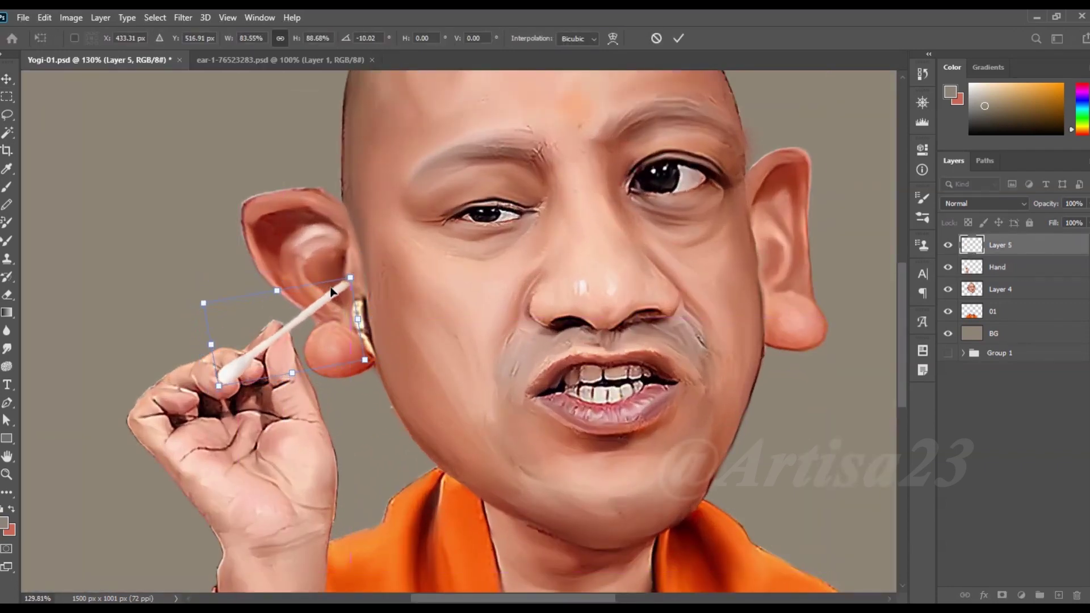
{"action": "key", "text": "Return"}
{"action": "key", "text": "ctrl+plus"}
{"action": "scroll", "coordinate": [313, 229], "scroll_direction": "up", "scroll_amount": 2}
Erase the swab tip so it tucks inside the ear, touching up with the Brush
{"action": "key", "text": "e"}
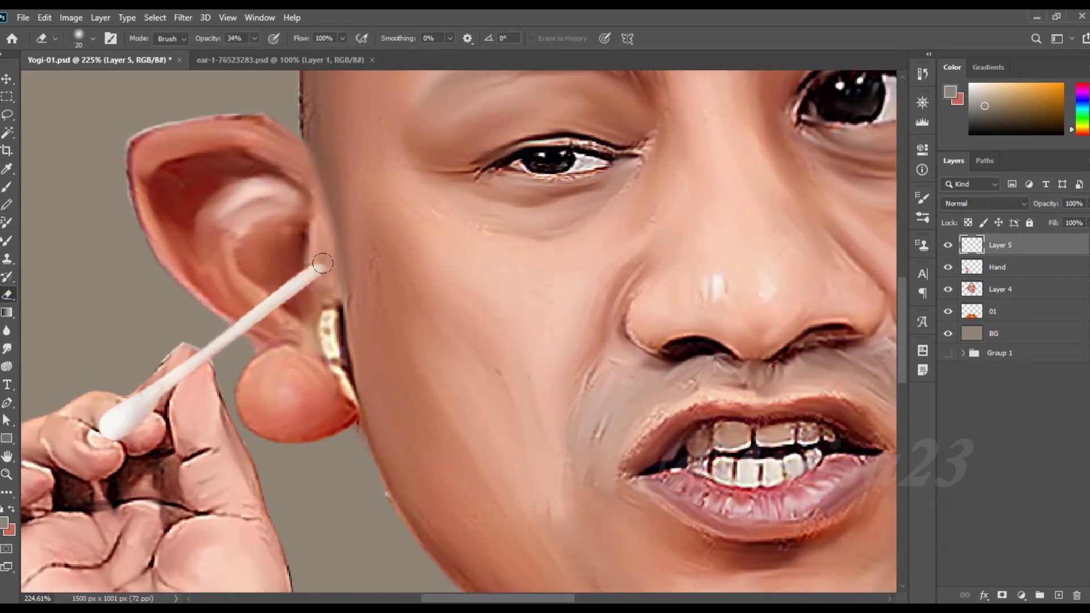
{"action": "scroll", "coordinate": [316, 315], "scroll_direction": "down", "scroll_amount": 3}
{"action": "scroll", "coordinate": [237, 333], "scroll_direction": "up", "scroll_amount": 5}
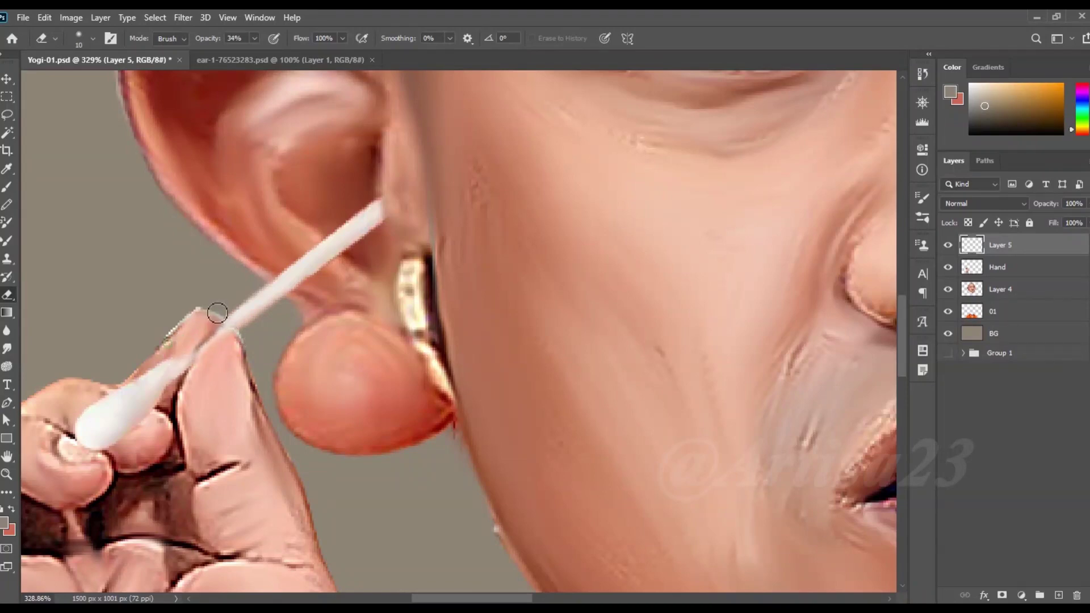
{"action": "key", "text": "b"}
{"action": "scroll", "coordinate": [254, 315], "scroll_direction": "up", "scroll_amount": 2}
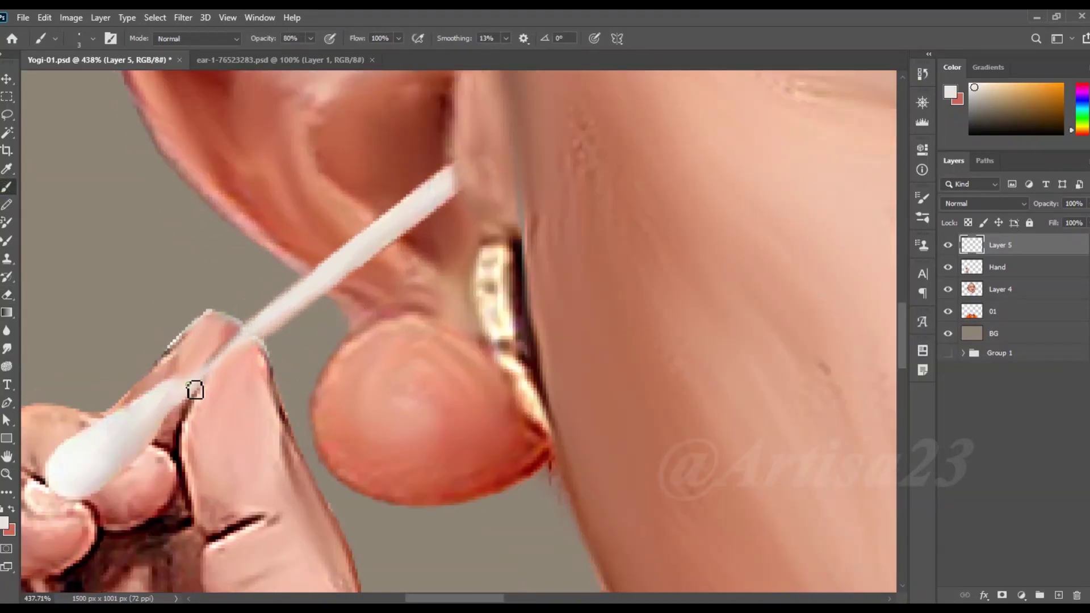
{"action": "scroll", "coordinate": [176, 389], "scroll_direction": "down", "scroll_amount": 3}
{"action": "scroll", "coordinate": [238, 302], "scroll_direction": "down", "scroll_amount": 2}
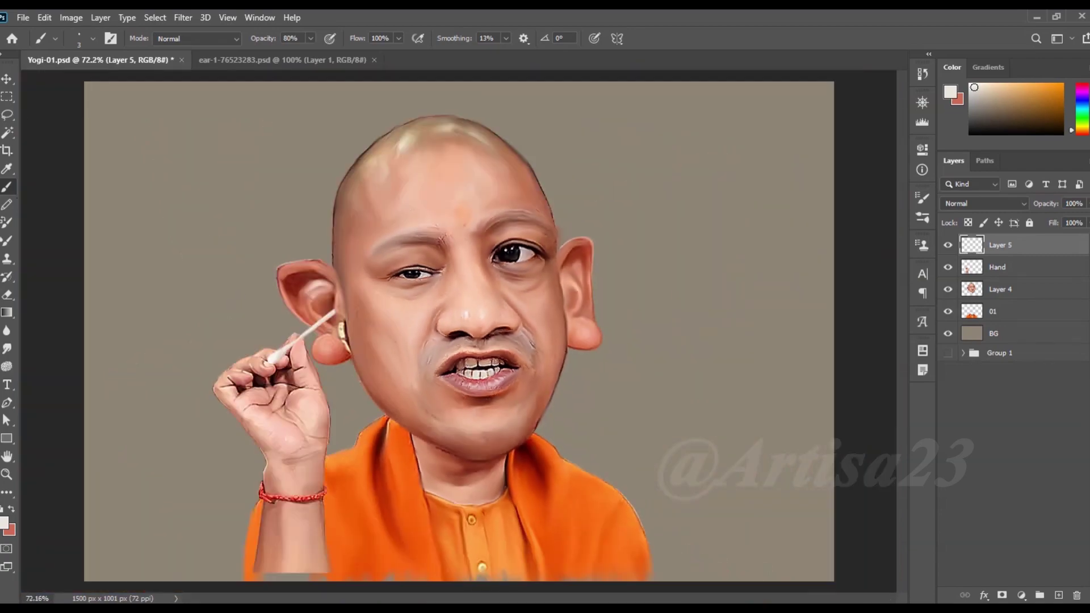
{"action": "scroll", "coordinate": [239, 301], "scroll_direction": "up", "scroll_amount": 4}
{"action": "scroll", "coordinate": [361, 299], "scroll_direction": "up", "scroll_amount": 4}
{"action": "key", "text": "e"}
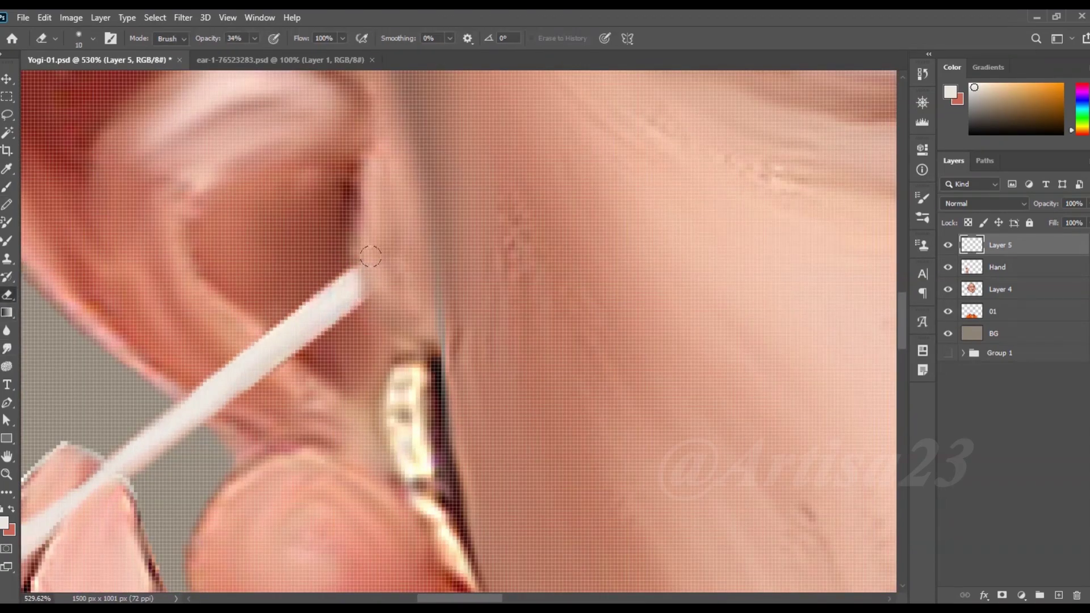
{"action": "scroll", "coordinate": [373, 298], "scroll_direction": "down", "scroll_amount": 5}
{"action": "scroll", "coordinate": [365, 274], "scroll_direction": "down", "scroll_amount": 4}
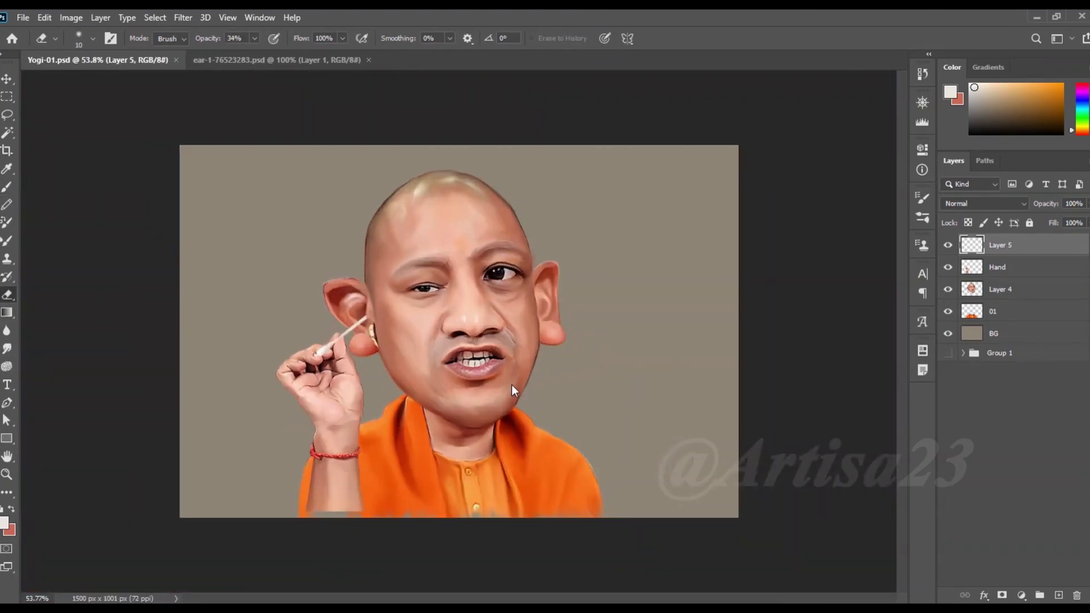
Group and duplicate the figure layers, merge Group 2, and hide the backup copy below BG
{"action": "left_click", "coordinate": [1000, 260], "text": "shift"}
{"action": "key", "text": "ctrl+g"}
{"action": "key", "text": "ctrl+j"}
{"action": "left_click", "coordinate": [948, 261]}
{"action": "right_click", "coordinate": [1000, 244]}
{"action": "left_click", "coordinate": [902, 492]}
{"action": "left_click_drag", "start_coordinate": [1007, 265], "coordinate": [1015, 315]}
{"action": "left_click", "coordinate": [1000, 266]}
{"action": "key", "text": "b"}
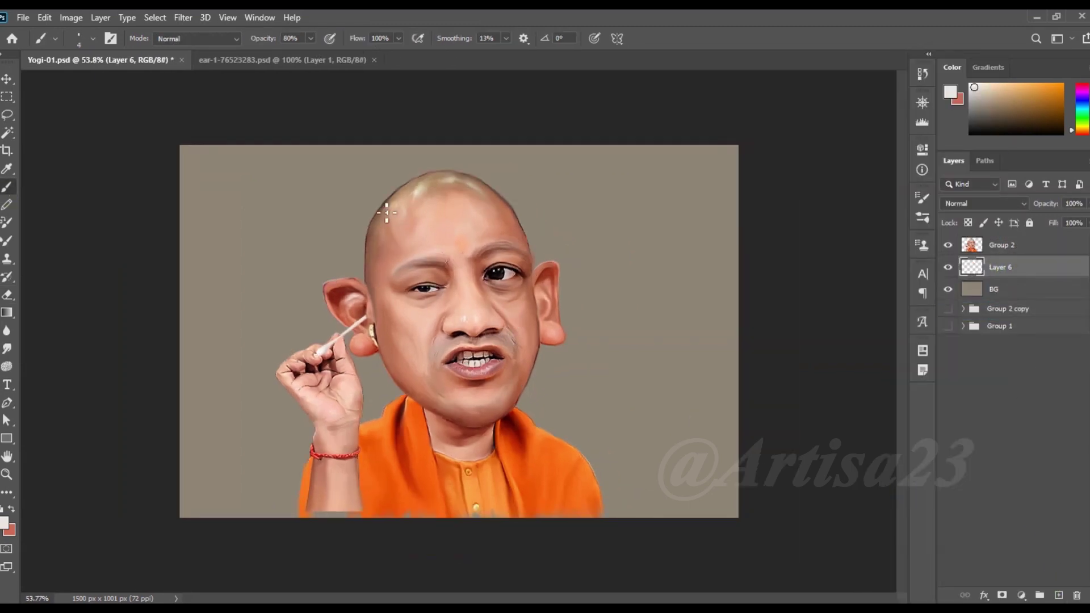
Paint a muted teal stroke behind the head with a 300 px brush
{"action": "left_click", "coordinate": [5, 522]}
{"action": "left_click", "coordinate": [606, 419]}
{"action": "left_click", "coordinate": [482, 420]}
{"action": "left_click", "coordinate": [737, 325]}
{"action": "key", "text": "bracketright"}
{"action": "left_click_drag", "start_coordinate": [590, 267], "coordinate": [562, 329]}
Paint light teal around the head and skin-orange strokes on both sides
{"action": "left_click", "coordinate": [4, 521]}
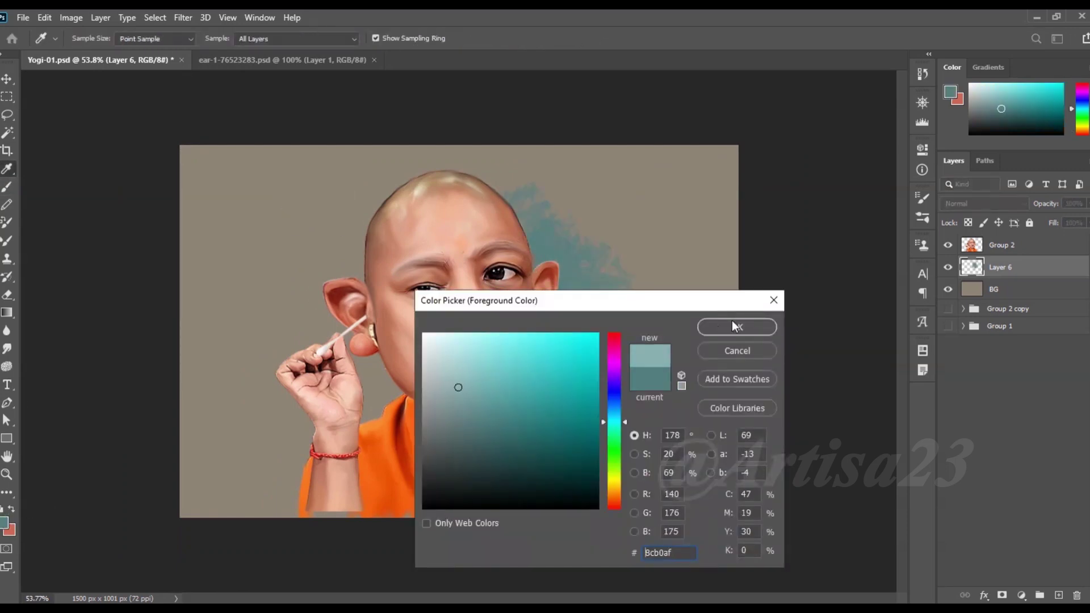
{"action": "left_click", "coordinate": [734, 324]}
{"action": "mouse_move", "coordinate": [596, 188]}
{"action": "left_mouse_down"}
{"action": "mouse_move", "coordinate": [352, 181]}
{"action": "mouse_move", "coordinate": [256, 352]}
{"action": "left_mouse_up"}
{"action": "left_click", "coordinate": [6, 525]}
{"action": "left_click", "coordinate": [569, 220]}
{"action": "left_click", "coordinate": [459, 392]}
{"action": "left_click", "coordinate": [719, 329]}
{"action": "left_click_drag", "start_coordinate": [652, 175], "coordinate": [568, 295]}
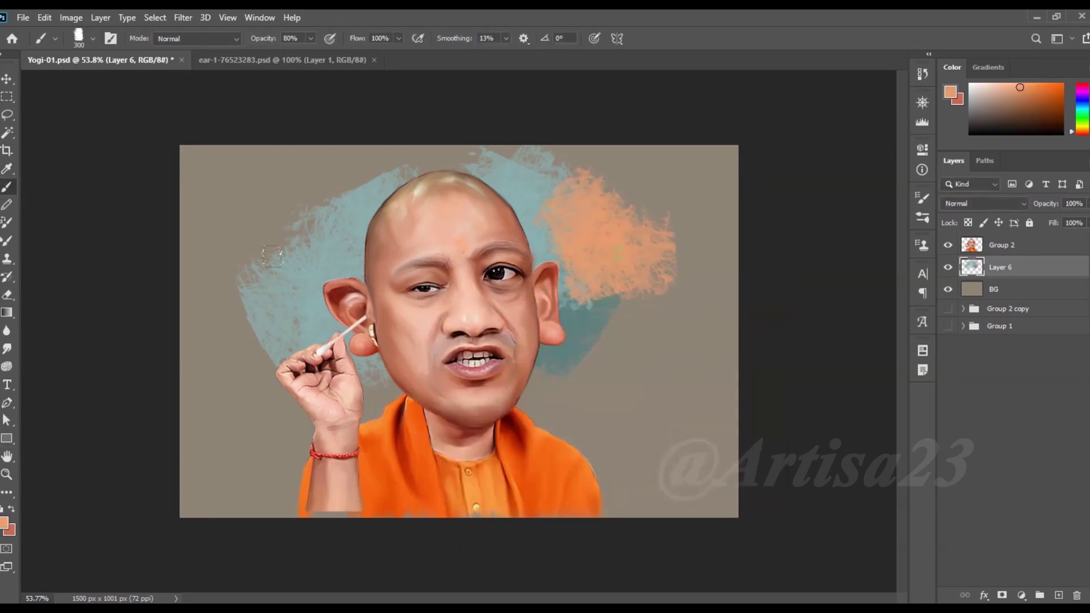
{"action": "left_click_drag", "start_coordinate": [352, 244], "coordinate": [227, 363]}
Add light cyan strokes around the head and dark red strokes at lower right
{"action": "left_click", "coordinate": [531, 183], "text": "alt"}
{"action": "left_click", "coordinate": [4, 522]}
{"action": "left_click", "coordinate": [458, 346]}
{"action": "left_click", "coordinate": [702, 335]}
{"action": "mouse_move", "coordinate": [545, 165]}
{"action": "left_mouse_down"}
{"action": "mouse_move", "coordinate": [431, 170]}
{"action": "mouse_move", "coordinate": [351, 266]}
{"action": "left_mouse_up"}
{"action": "left_click_drag", "start_coordinate": [636, 318], "coordinate": [528, 420]}
{"action": "left_click_drag", "start_coordinate": [652, 398], "coordinate": [574, 363]}
Add bright orange beside the head, light cyan near the ear, and dark grey-brown along the bottom
{"action": "left_click", "coordinate": [568, 432], "text": "alt"}
{"action": "left_click_drag", "start_coordinate": [630, 306], "coordinate": [556, 398]}
{"action": "left_click", "coordinate": [363, 188], "text": "alt"}
{"action": "mouse_move", "coordinate": [352, 233]}
{"action": "left_mouse_down"}
{"action": "mouse_move", "coordinate": [250, 347]}
{"action": "mouse_move", "coordinate": [334, 338]}
{"action": "mouse_move", "coordinate": [227, 488]}
{"action": "left_mouse_up"}
{"action": "left_click", "coordinate": [375, 386], "text": "alt"}
{"action": "left_click", "coordinate": [584, 465], "text": "alt"}
{"action": "left_click_drag", "start_coordinate": [709, 511], "coordinate": [609, 350]}
{"action": "left_click_drag", "start_coordinate": [585, 389], "coordinate": [709, 397]}
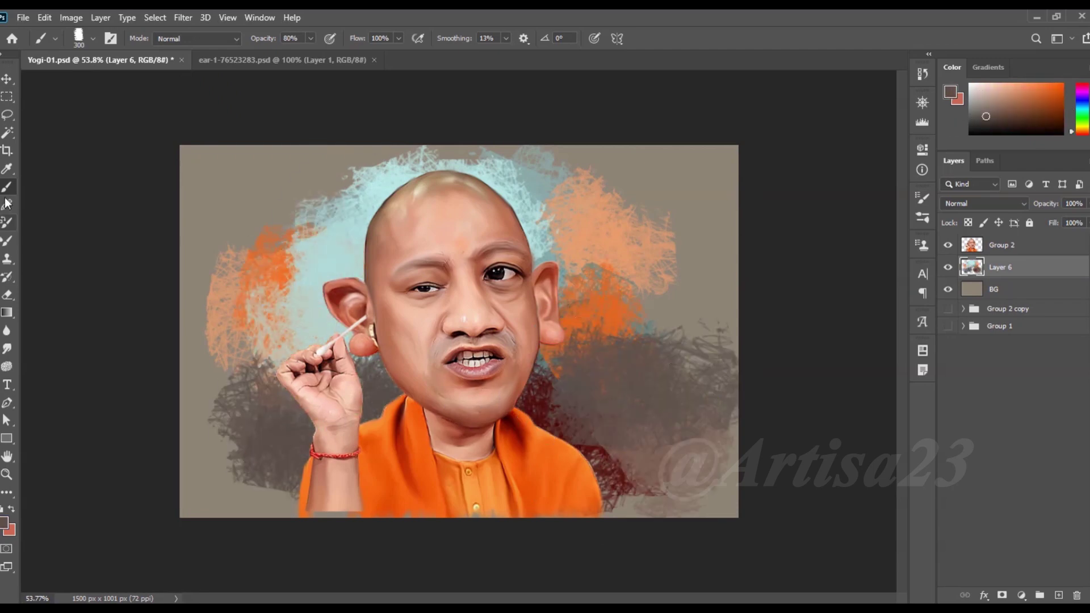
Widen the canvas to 1618 px on both sides with the Crop tool
{"action": "key", "text": "c"}
{"action": "left_click_drag", "start_coordinate": [738, 331], "coordinate": [760, 331]}
{"action": "key", "text": "Return"}
{"action": "left_click", "coordinate": [999, 285]}
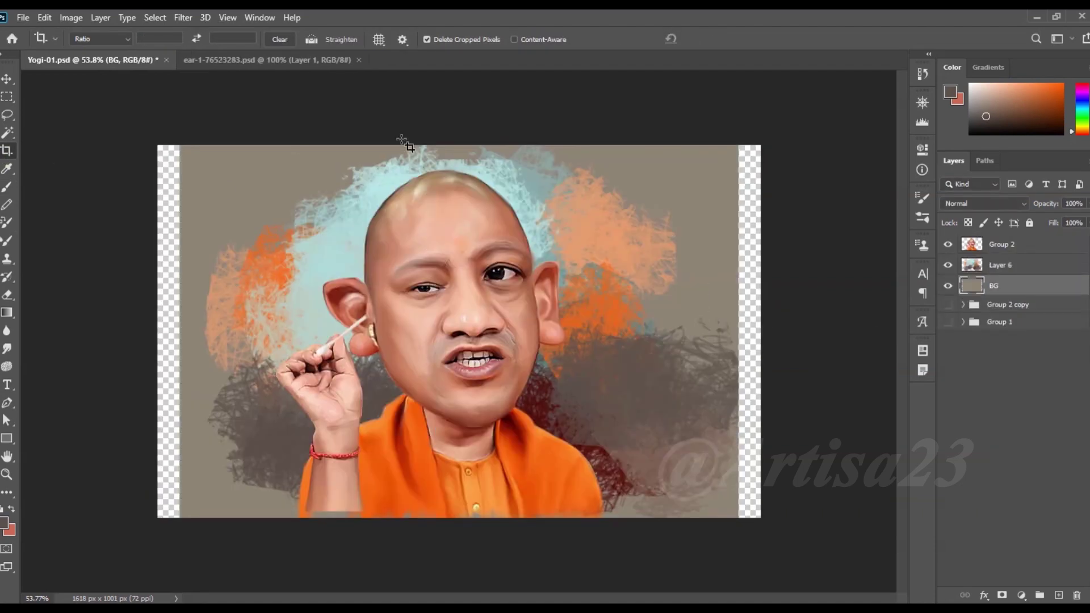
Sample background colours and paint orange and light blue strokes across the right background
{"action": "key", "text": "b"}
{"action": "left_click", "coordinate": [250, 165], "text": "alt"}
{"action": "key", "text": "alt+BackSpace"}
{"action": "left_click", "coordinate": [999, 265]}
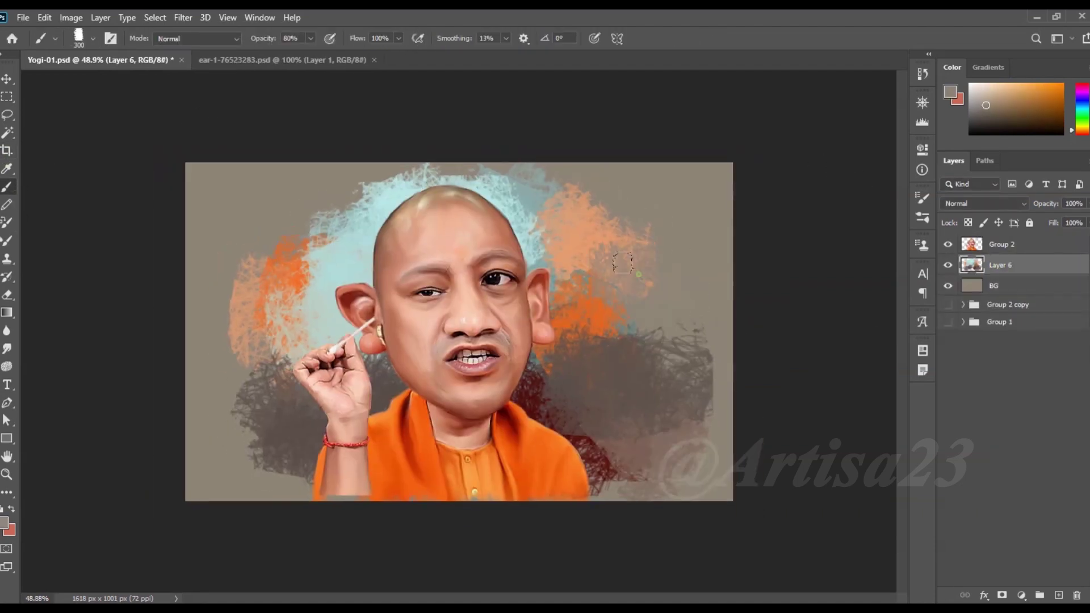
{"action": "left_click_drag", "start_coordinate": [623, 263], "coordinate": [624, 363]}
{"action": "left_click", "coordinate": [539, 233], "text": "alt"}
{"action": "mouse_move", "coordinate": [540, 233]}
{"action": "left_mouse_down"}
{"action": "mouse_move", "coordinate": [602, 244]}
{"action": "mouse_move", "coordinate": [480, 153]}
{"action": "mouse_move", "coordinate": [364, 170]}
{"action": "mouse_move", "coordinate": [250, 284]}
{"action": "left_mouse_up"}
Repaint the upper-right background in peach, tan and reddish-brown strokes
{"action": "left_click", "coordinate": [340, 204], "text": "alt"}
{"action": "left_click", "coordinate": [288, 217], "text": "alt"}
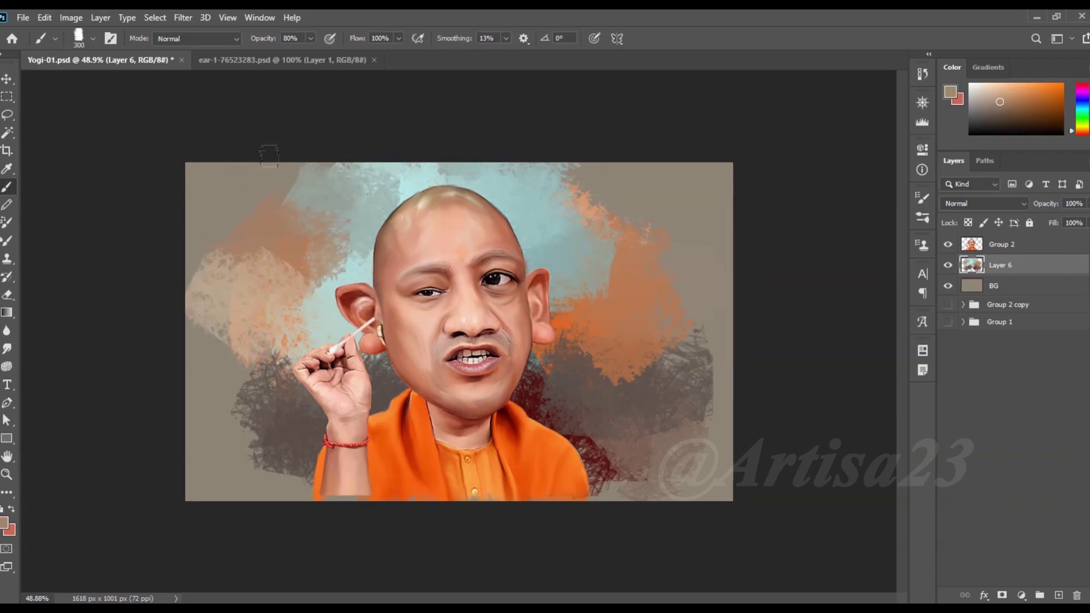
{"action": "mouse_move", "coordinate": [573, 193]}
{"action": "left_mouse_down"}
{"action": "mouse_move", "coordinate": [590, 164]}
{"action": "mouse_move", "coordinate": [657, 207]}
{"action": "left_mouse_up"}
{"action": "left_click", "coordinate": [657, 272], "text": "alt"}
{"action": "mouse_move", "coordinate": [657, 272]}
{"action": "left_mouse_down"}
{"action": "mouse_move", "coordinate": [657, 353]}
{"action": "mouse_move", "coordinate": [698, 323]}
{"action": "mouse_move", "coordinate": [645, 341]}
{"action": "mouse_move", "coordinate": [567, 318]}
{"action": "mouse_move", "coordinate": [531, 392]}
{"action": "left_mouse_up"}
{"action": "left_click", "coordinate": [698, 398], "text": "alt"}
{"action": "mouse_move", "coordinate": [698, 397]}
{"action": "left_mouse_down"}
{"action": "mouse_move", "coordinate": [616, 455]}
{"action": "mouse_move", "coordinate": [596, 442]}
{"action": "left_mouse_up"}
Paint grey-brown, tan and orange strokes over the lower-left, middle-left and upper-left background
{"action": "left_click_drag", "start_coordinate": [220, 406], "coordinate": [386, 397]}
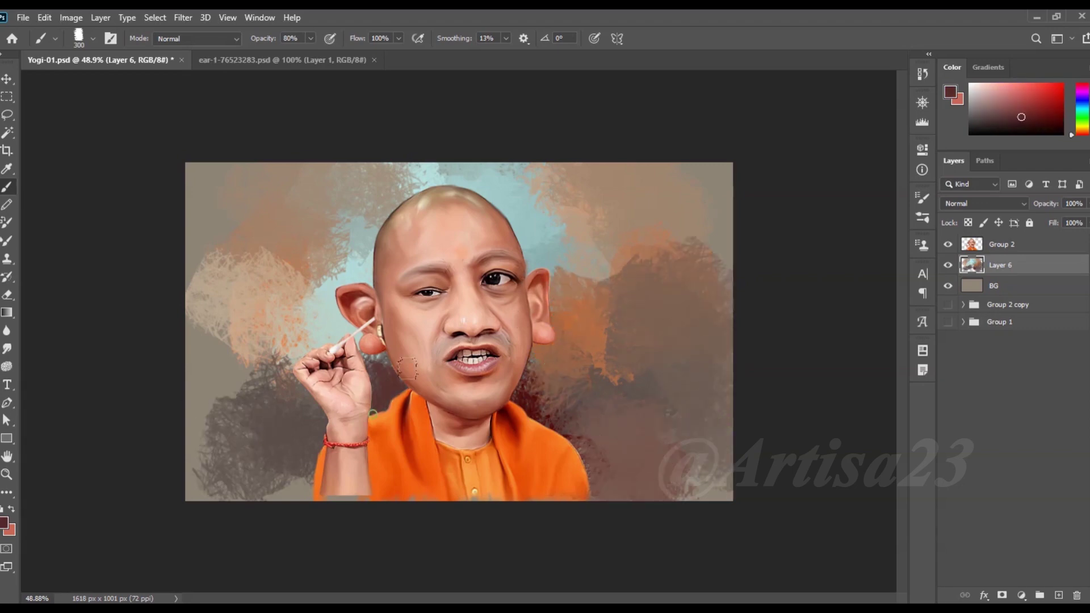
{"action": "left_click_drag", "start_coordinate": [267, 431], "coordinate": [227, 488]}
{"action": "left_click", "coordinate": [237, 211], "text": "alt"}
{"action": "mouse_move", "coordinate": [237, 318]}
{"action": "left_mouse_down"}
{"action": "mouse_move", "coordinate": [237, 212]}
{"action": "mouse_move", "coordinate": [318, 250]}
{"action": "left_mouse_up"}
{"action": "left_click", "coordinate": [243, 401], "text": "alt"}
{"action": "mouse_move", "coordinate": [243, 401]}
{"action": "left_mouse_down"}
{"action": "mouse_move", "coordinate": [187, 477]}
{"action": "mouse_move", "coordinate": [352, 272]}
{"action": "mouse_move", "coordinate": [309, 318]}
{"action": "left_mouse_up"}
{"action": "left_click", "coordinate": [376, 262], "text": "alt"}
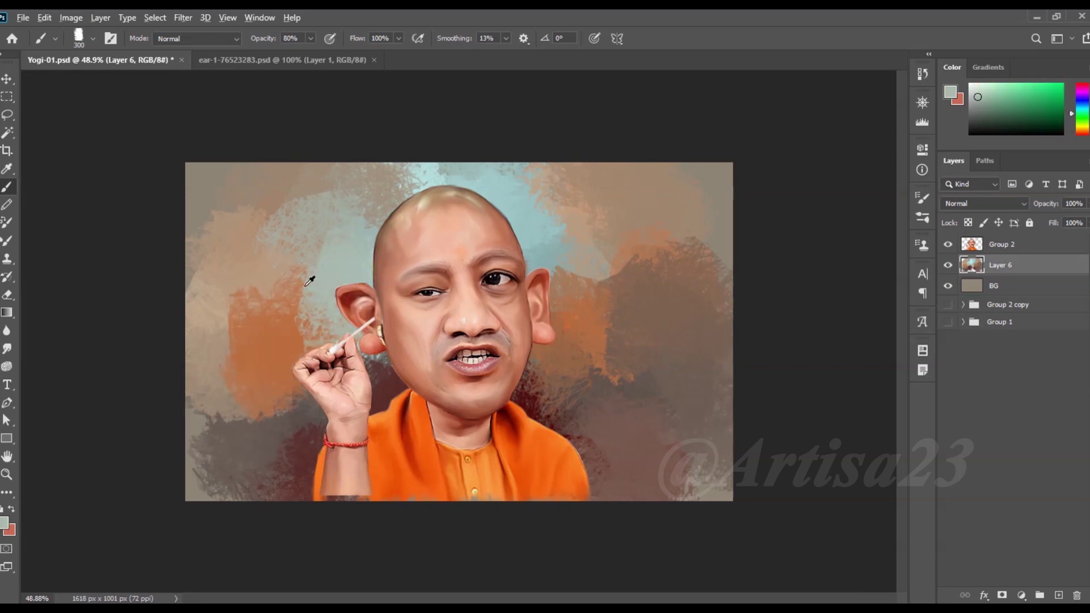
{"action": "left_click_drag", "start_coordinate": [340, 272], "coordinate": [420, 176]}
{"action": "mouse_move", "coordinate": [295, 170]}
{"action": "left_mouse_down"}
{"action": "mouse_move", "coordinate": [198, 203]}
{"action": "mouse_move", "coordinate": [259, 188]}
{"action": "left_mouse_up"}
{"action": "left_click", "coordinate": [198, 202], "text": "alt"}
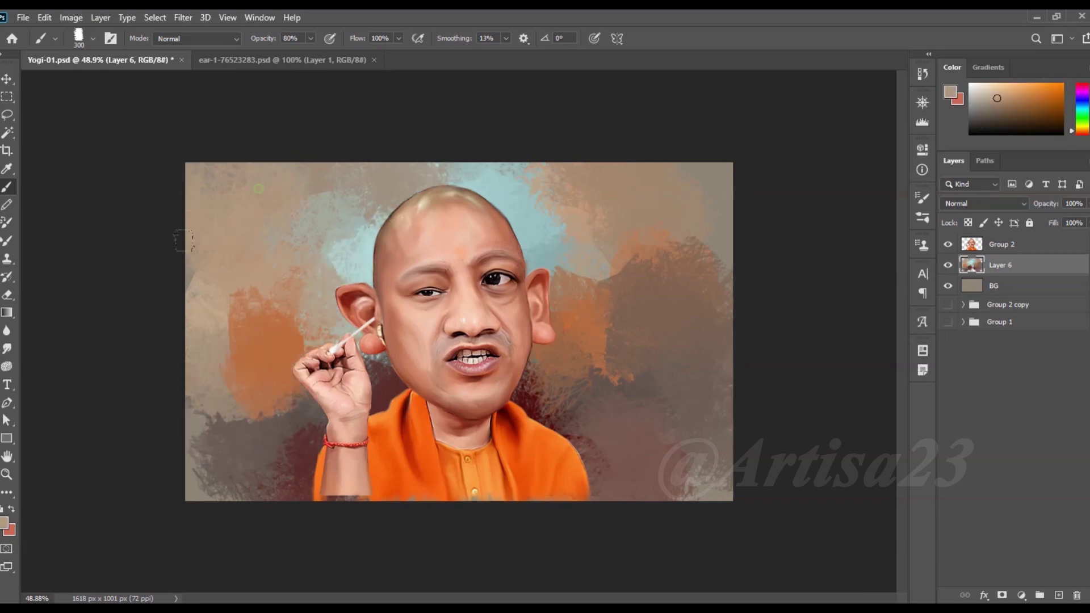
Add dark textured strokes and muted brown right of the face, reducing the brush to 200
{"action": "left_click_drag", "start_coordinate": [166, 272], "coordinate": [307, 352]}
{"action": "left_click_drag", "start_coordinate": [193, 414], "coordinate": [239, 477]}
{"action": "left_click", "coordinate": [618, 443], "text": "alt"}
{"action": "mouse_move", "coordinate": [618, 443]}
{"action": "left_mouse_down"}
{"action": "mouse_move", "coordinate": [691, 455]}
{"action": "mouse_move", "coordinate": [727, 488]}
{"action": "left_mouse_up"}
{"action": "mouse_move", "coordinate": [570, 410]}
{"action": "left_mouse_down"}
{"action": "mouse_move", "coordinate": [533, 369]}
{"action": "mouse_move", "coordinate": [539, 340]}
{"action": "left_mouse_up"}
{"action": "key", "text": "bracketleft"}
{"action": "key", "text": "bracketleft"}
Paint muted browns right of the face and grey, blue-grey and orange-brown left of the head
{"action": "left_click", "coordinate": [545, 369], "text": "alt"}
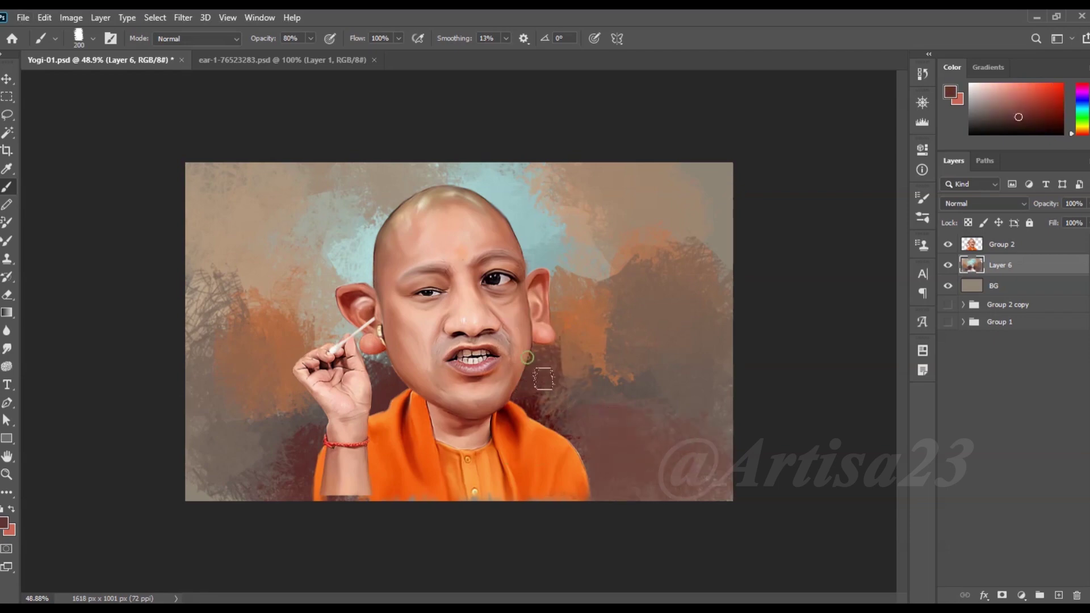
{"action": "left_click_drag", "start_coordinate": [568, 374], "coordinate": [613, 352]}
{"action": "left_click", "coordinate": [396, 375], "text": "alt"}
{"action": "mouse_move", "coordinate": [363, 341]}
{"action": "left_mouse_down"}
{"action": "mouse_move", "coordinate": [306, 296]}
{"action": "mouse_move", "coordinate": [303, 316]}
{"action": "mouse_move", "coordinate": [348, 255]}
{"action": "mouse_move", "coordinate": [313, 216]}
{"action": "mouse_move", "coordinate": [352, 267]}
{"action": "left_mouse_up"}
{"action": "left_click", "coordinate": [335, 303], "text": "alt"}
{"action": "left_click", "coordinate": [341, 244], "text": "alt"}
{"action": "left_click", "coordinate": [314, 216], "text": "alt"}
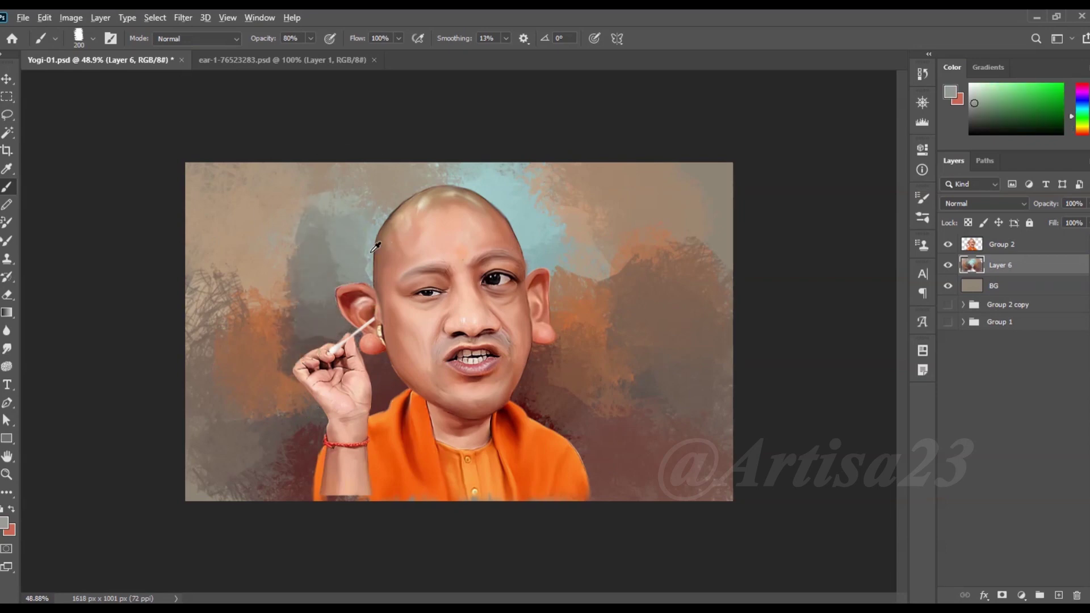
{"action": "left_click", "coordinate": [390, 178], "text": "alt"}
{"action": "left_click", "coordinate": [327, 195], "text": "alt"}
{"action": "mouse_move", "coordinate": [280, 219]}
{"action": "left_mouse_down"}
{"action": "mouse_move", "coordinate": [273, 329]}
{"action": "mouse_move", "coordinate": [227, 266]}
{"action": "mouse_move", "coordinate": [267, 223]}
{"action": "mouse_move", "coordinate": [190, 299]}
{"action": "left_mouse_up"}
Paint dark red along the bottom edges and begin extending the canvas to the right
{"action": "left_click", "coordinate": [238, 256], "text": "alt"}
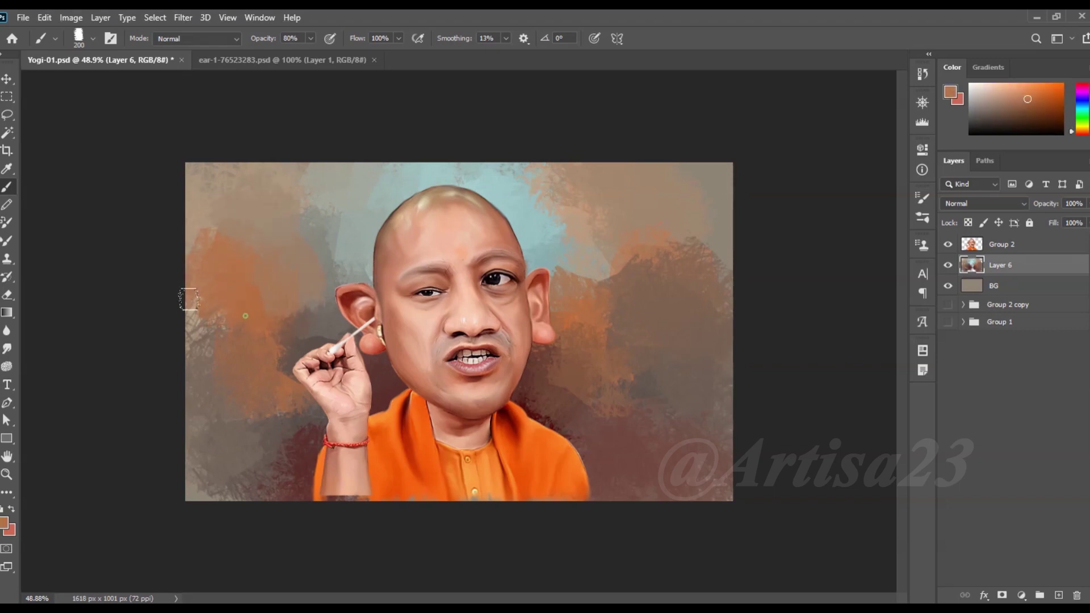
{"action": "left_click", "coordinate": [193, 408], "text": "alt"}
{"action": "left_click_drag", "start_coordinate": [193, 472], "coordinate": [283, 483]}
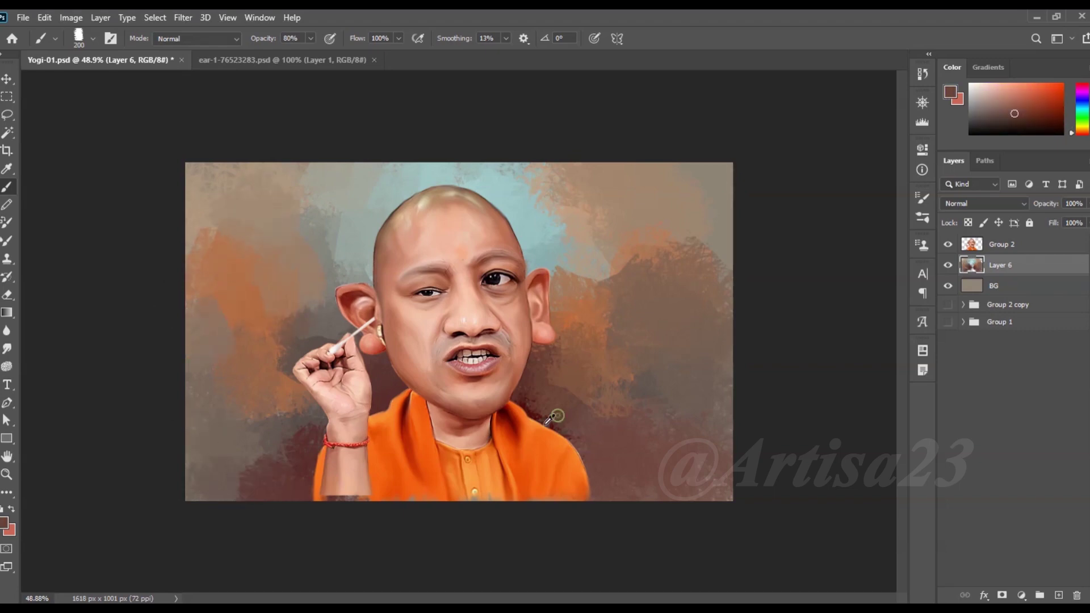
{"action": "left_click", "coordinate": [591, 449], "text": "alt"}
{"action": "left_click_drag", "start_coordinate": [590, 465], "coordinate": [674, 447]}
{"action": "left_click", "coordinate": [674, 478], "text": "alt"}
{"action": "key", "text": "c"}
{"action": "left_click_drag", "start_coordinate": [734, 333], "coordinate": [764, 332]}
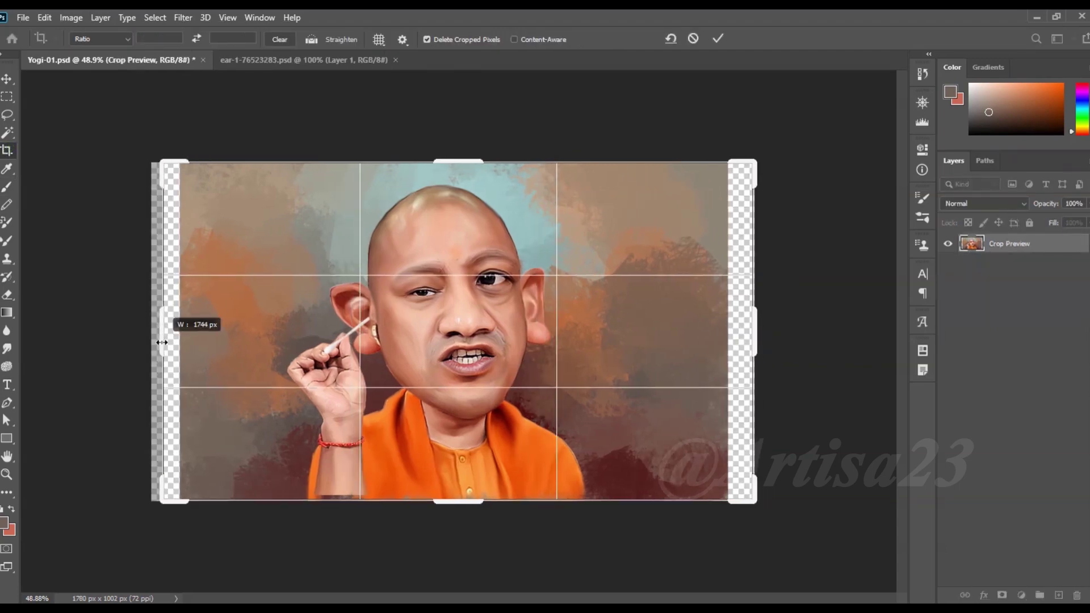
Widen the canvas on the left and fill the empty side strips on BG with sampled beige
{"action": "left_click_drag", "start_coordinate": [155, 343], "coordinate": [172, 343]}
{"action": "key", "text": "Return"}
{"action": "left_click", "coordinate": [13, 187]}
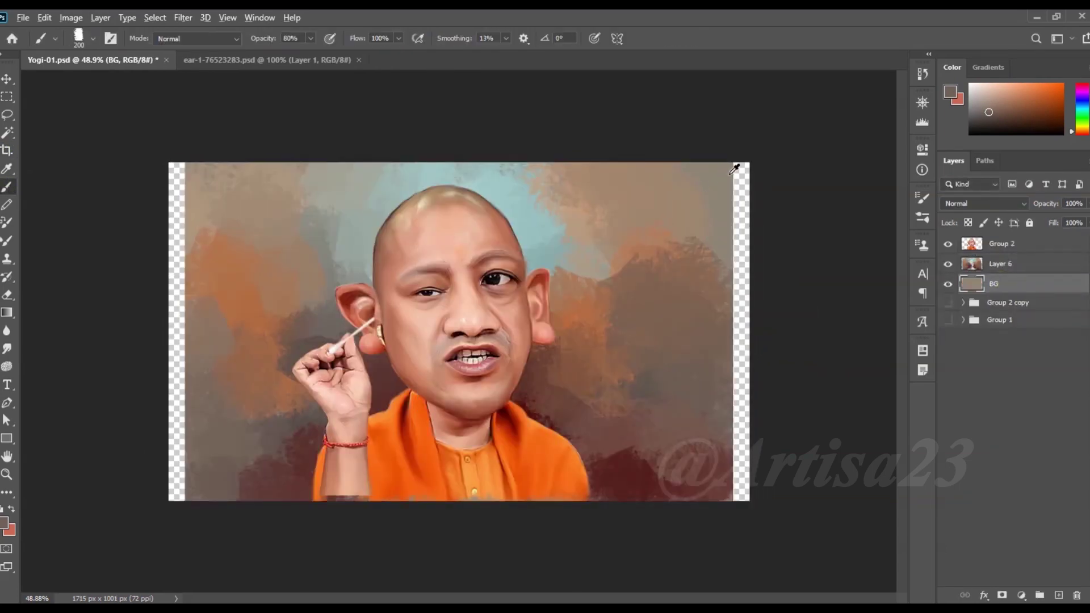
{"action": "left_click", "coordinate": [730, 165], "text": "alt"}
{"action": "key", "text": "alt+BackSpace"}
On Layer 6, paint over the right and lower-left edge strips with sampled browns
{"action": "left_click", "coordinate": [999, 263]}
{"action": "left_click", "coordinate": [697, 206], "text": "alt"}
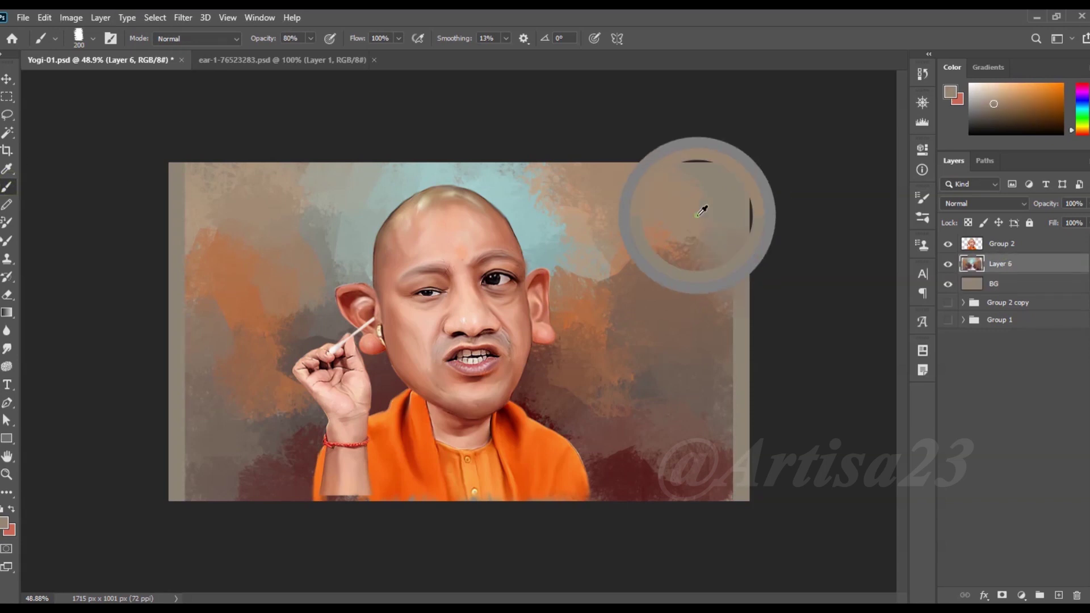
{"action": "left_click_drag", "start_coordinate": [716, 262], "coordinate": [738, 494]}
{"action": "left_click", "coordinate": [728, 435], "text": "alt"}
{"action": "left_click", "coordinate": [650, 373], "text": "alt"}
{"action": "left_click", "coordinate": [219, 426], "text": "alt"}
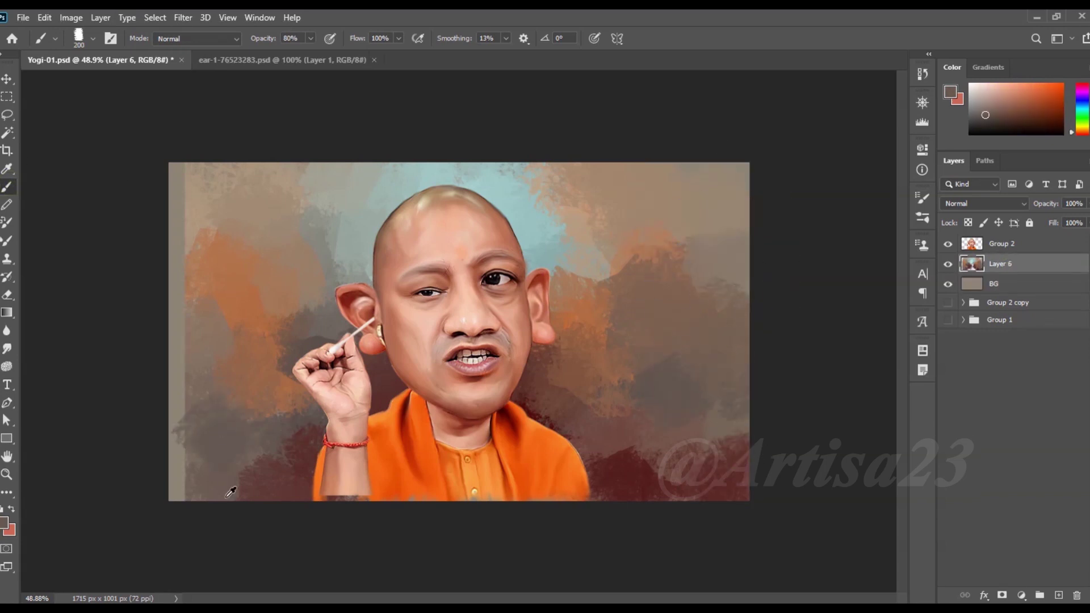
{"action": "left_click_drag", "start_coordinate": [173, 488], "coordinate": [170, 392]}
{"action": "left_click", "coordinate": [238, 449], "text": "alt"}
{"action": "left_click_drag", "start_coordinate": [176, 488], "coordinate": [187, 423]}
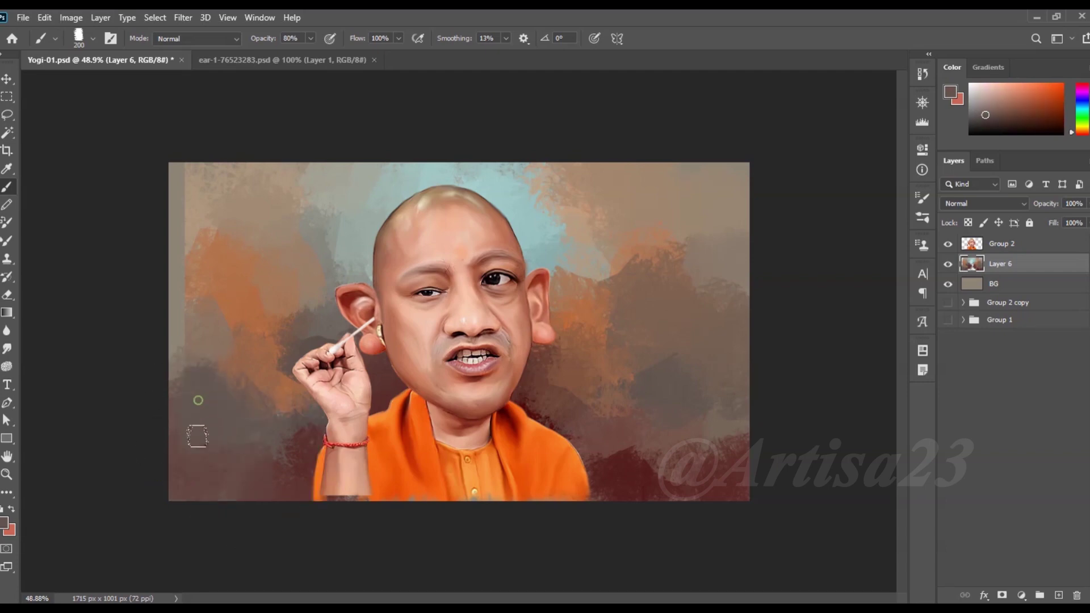
Blend blue-grey and beige-brown paint into the background right of the head
{"action": "left_click", "coordinate": [721, 431], "text": "alt"}
{"action": "left_click", "coordinate": [587, 250], "text": "alt"}
{"action": "left_click", "coordinate": [539, 182], "text": "alt"}
{"action": "left_click_drag", "start_coordinate": [540, 182], "coordinate": [602, 250]}
{"action": "left_click", "coordinate": [588, 178], "text": "alt"}
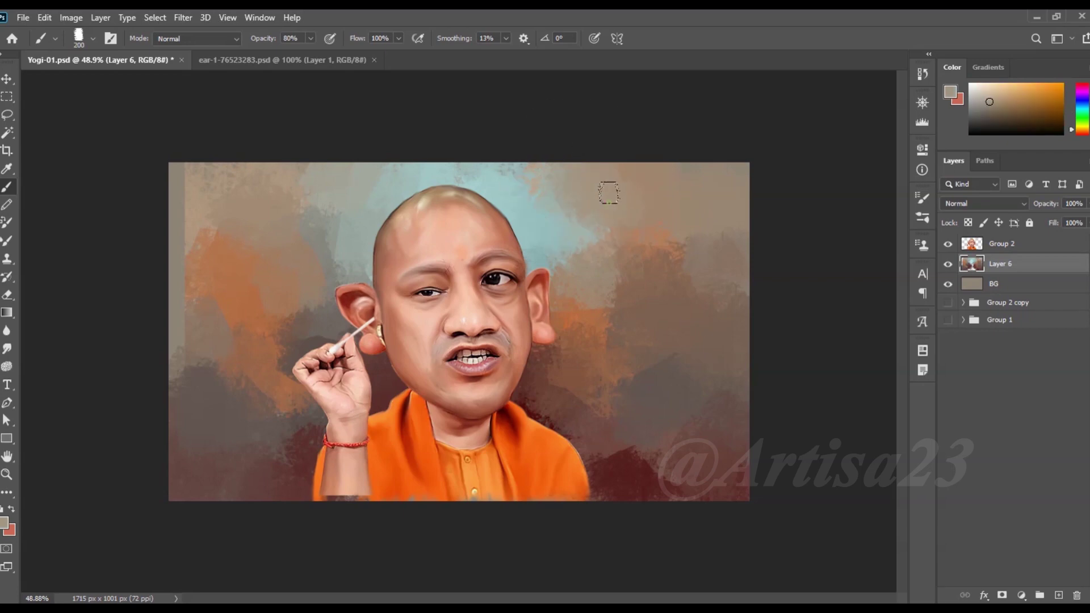
{"action": "left_click_drag", "start_coordinate": [591, 188], "coordinate": [638, 231]}
{"action": "left_click", "coordinate": [664, 246], "text": "alt"}
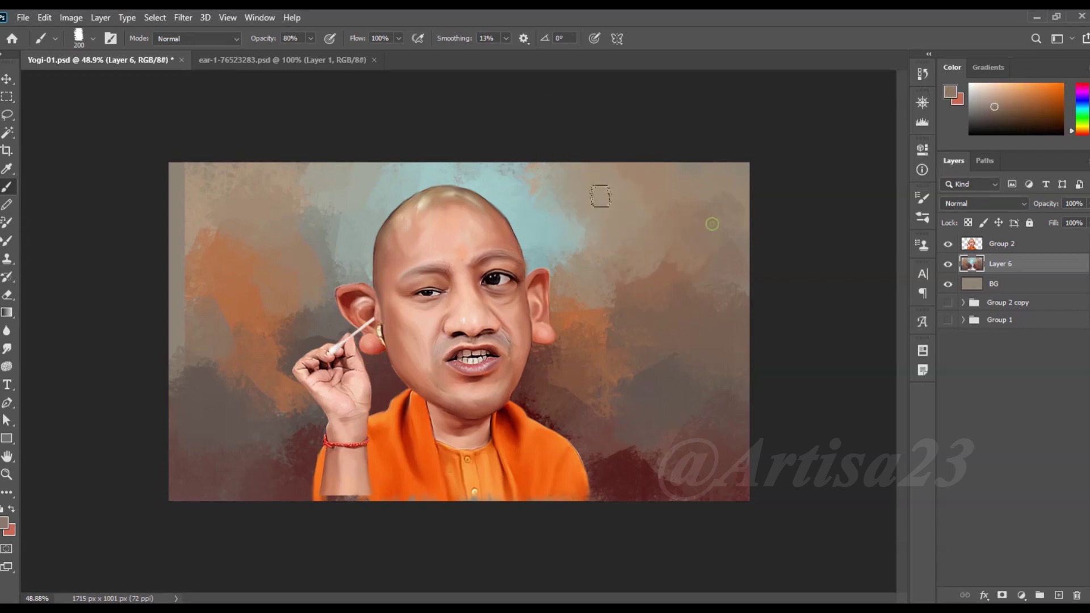
Repaint the lower-left and top-left background with sampled orange and brown strokes
{"action": "left_click", "coordinate": [180, 195], "text": "alt"}
{"action": "mouse_move", "coordinate": [142, 255]}
{"action": "left_mouse_down"}
{"action": "mouse_move", "coordinate": [187, 336]}
{"action": "mouse_move", "coordinate": [236, 360]}
{"action": "left_mouse_up"}
{"action": "left_click", "coordinate": [256, 316], "text": "alt"}
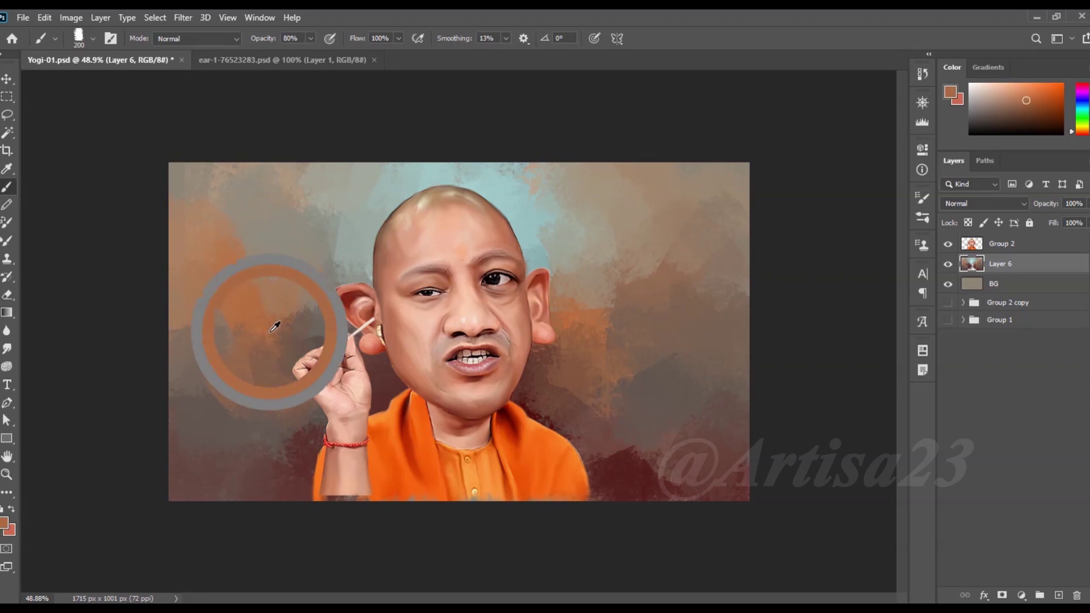
{"action": "left_click_drag", "start_coordinate": [255, 316], "coordinate": [268, 272]}
{"action": "left_click", "coordinate": [267, 169], "text": "alt"}
{"action": "left_click_drag", "start_coordinate": [216, 187], "coordinate": [266, 221]}
Sample teal and red-brown tones from the painting, then save the file
{"action": "left_click", "coordinate": [510, 168], "text": "alt"}
{"action": "left_click", "coordinate": [561, 232], "text": "alt"}
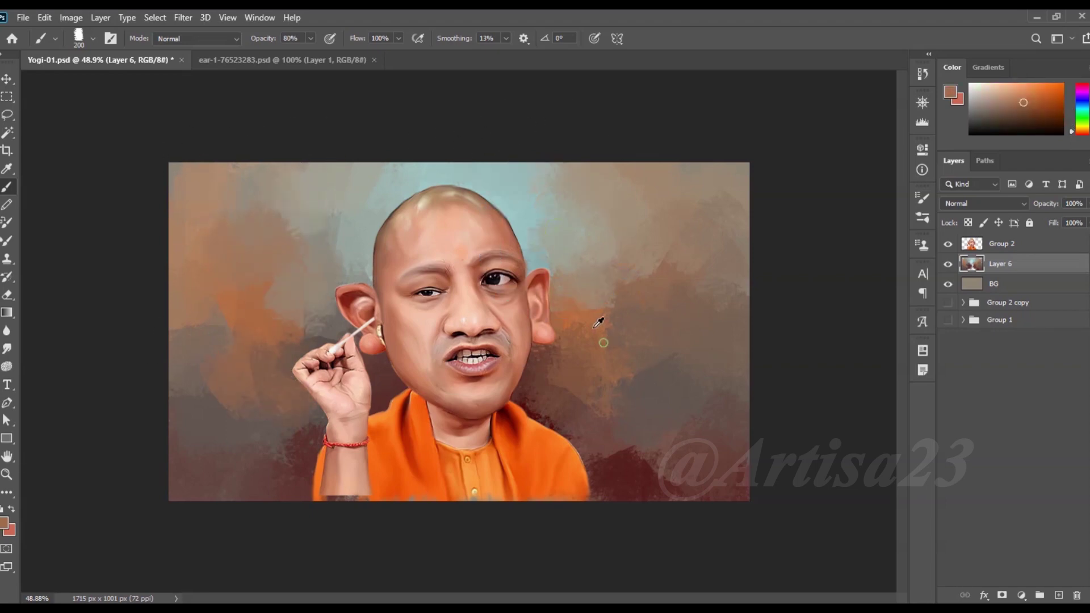
{"action": "left_click", "coordinate": [661, 486], "text": "alt"}
{"action": "key", "text": "ctrl+s"}
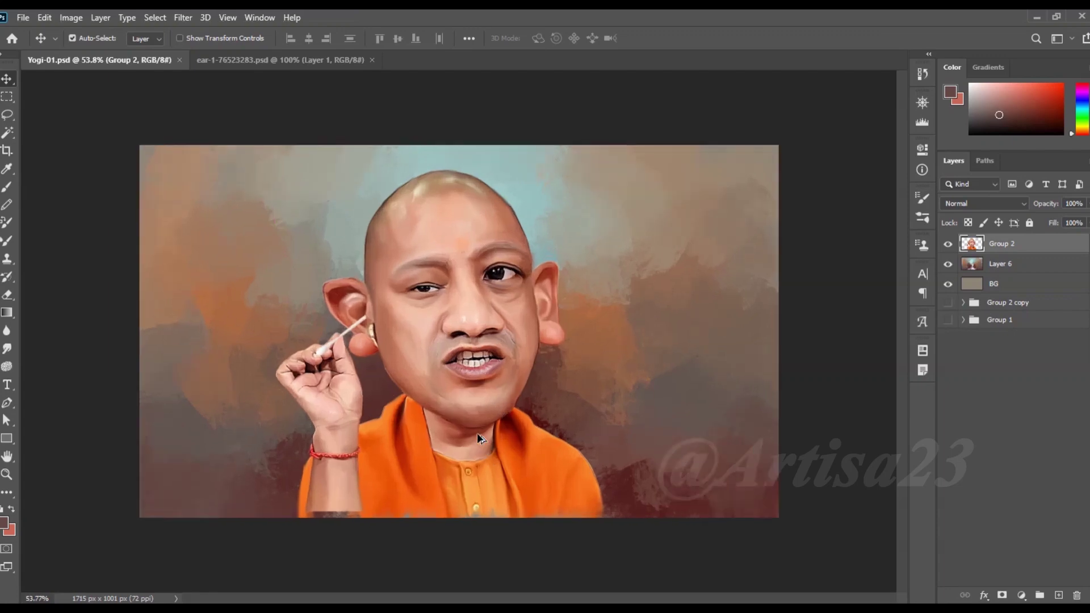
Return to the brush on Layer 6 and choose a darker red in the Color Picker
{"action": "scroll", "coordinate": [476, 433], "scroll_direction": "down", "scroll_amount": 2}
{"action": "scroll", "coordinate": [431, 386], "scroll_direction": "down", "scroll_amount": 3}
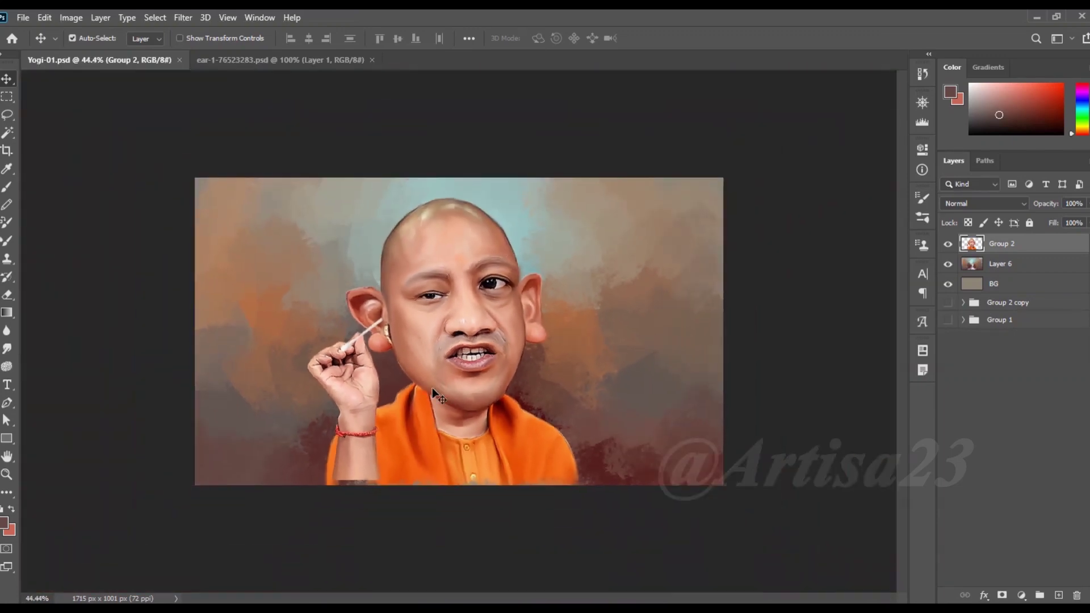
{"action": "left_click", "coordinate": [7, 187]}
{"action": "left_click", "coordinate": [658, 468], "text": "ctrl"}
{"action": "left_click", "coordinate": [641, 436], "text": "alt"}
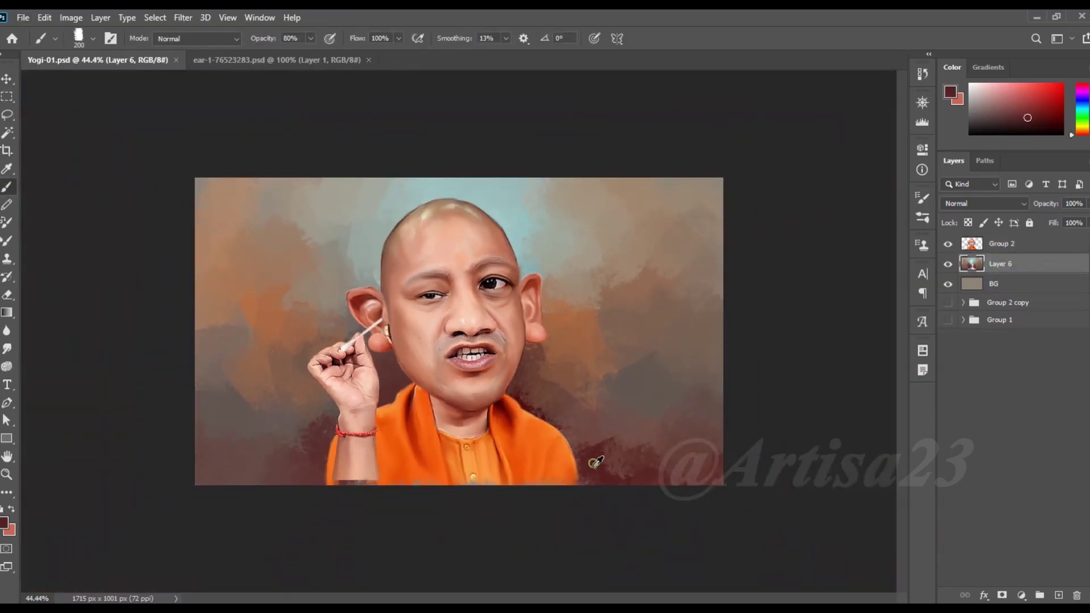
{"action": "left_click", "coordinate": [5, 522]}
{"action": "left_click", "coordinate": [516, 471]}
{"action": "left_click", "coordinate": [735, 324]}
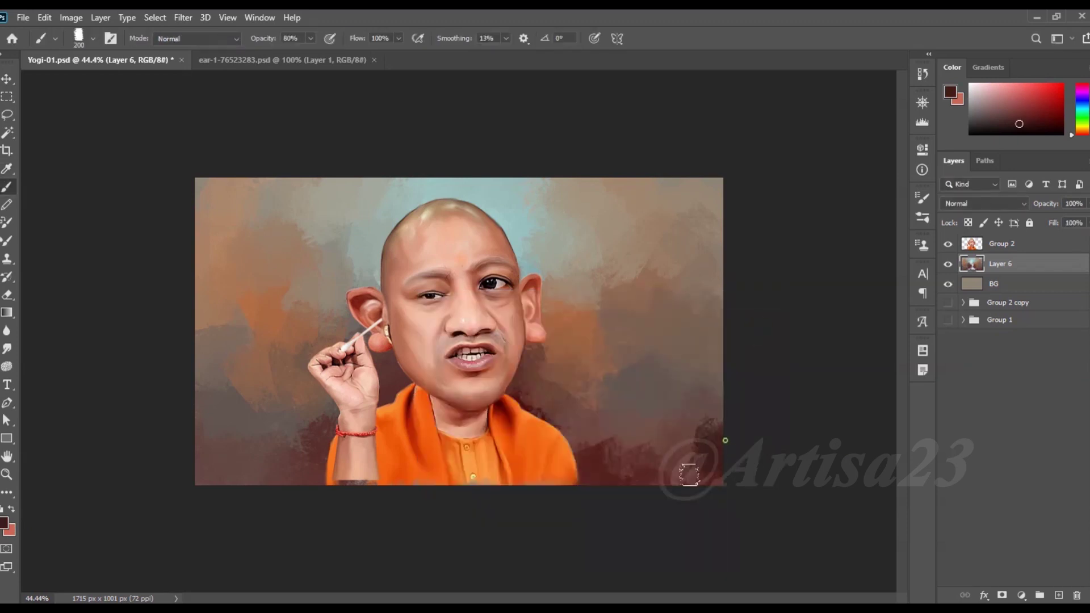
{"action": "left_click", "coordinate": [216, 413], "text": "alt"}
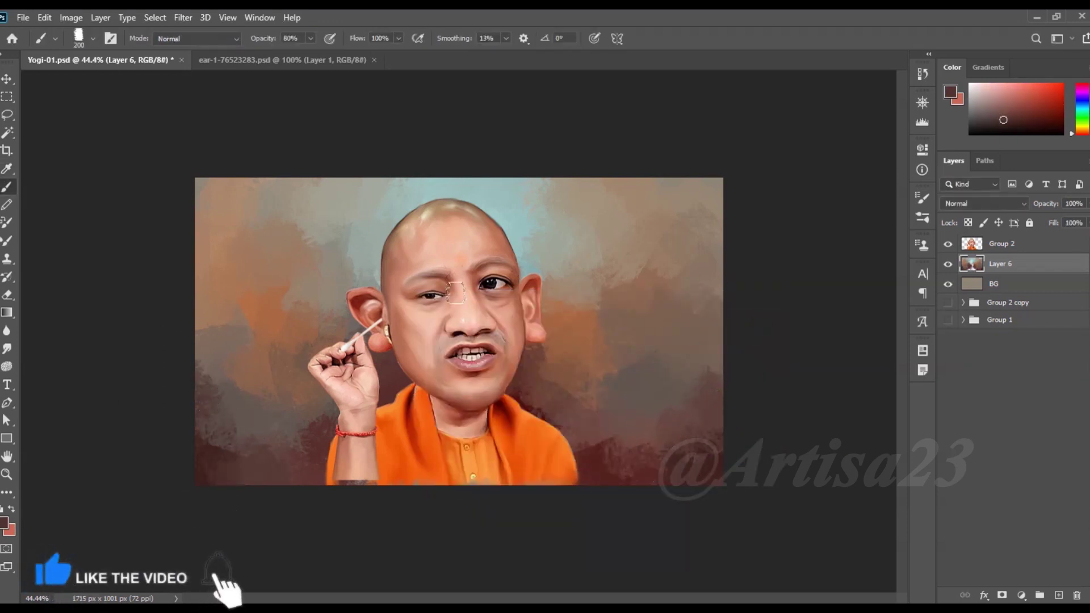
Save, then save the painting as Yogi-01a.psd and switch to the Crop tool
{"action": "scroll", "coordinate": [531, 284], "scroll_direction": "down", "scroll_amount": 1}
{"action": "key", "text": "ctrl+s"}
{"action": "left_click", "coordinate": [22, 18]}
{"action": "left_click", "coordinate": [85, 165]}
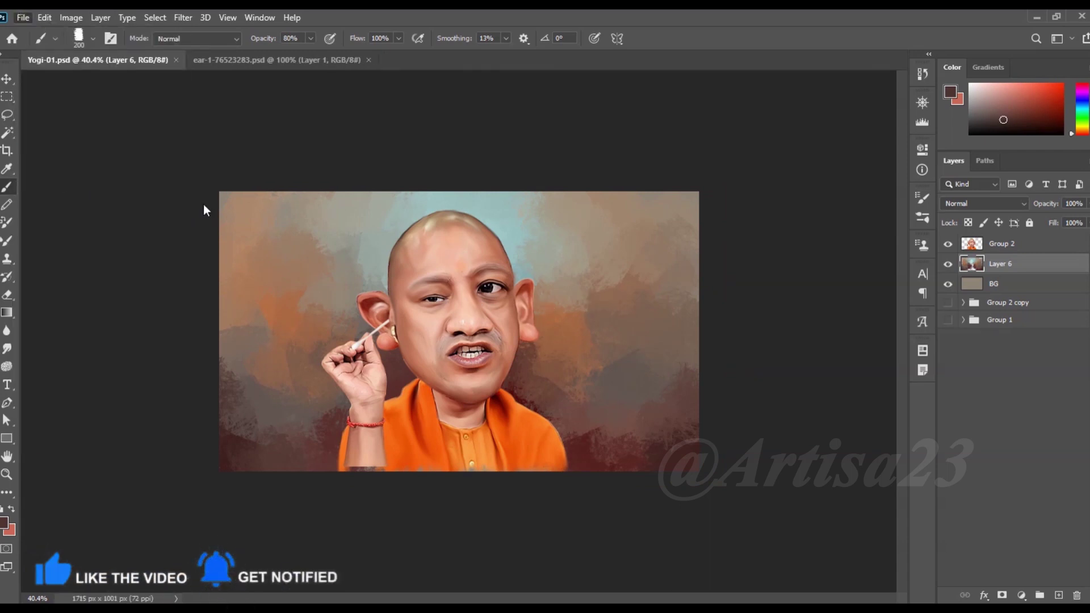
{"action": "type", "text": "Yogi-01a"}
{"action": "key", "text": "Return"}
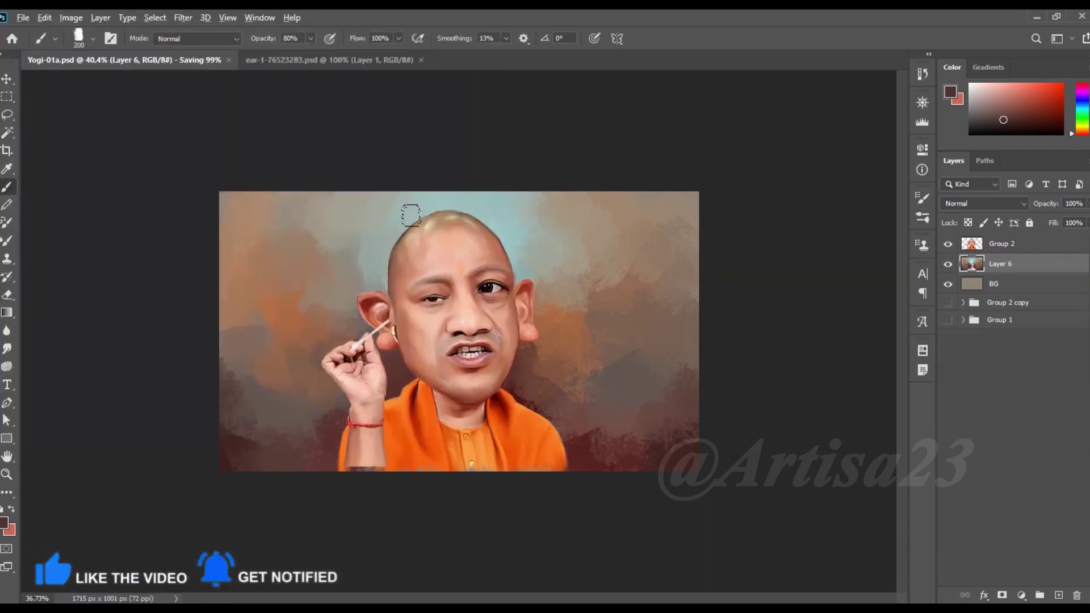
{"action": "scroll", "coordinate": [574, 312], "scroll_direction": "down", "scroll_amount": 1}
{"action": "key", "text": "c"}
{"action": "scroll", "coordinate": [583, 322], "scroll_direction": "down", "scroll_amount": 1}
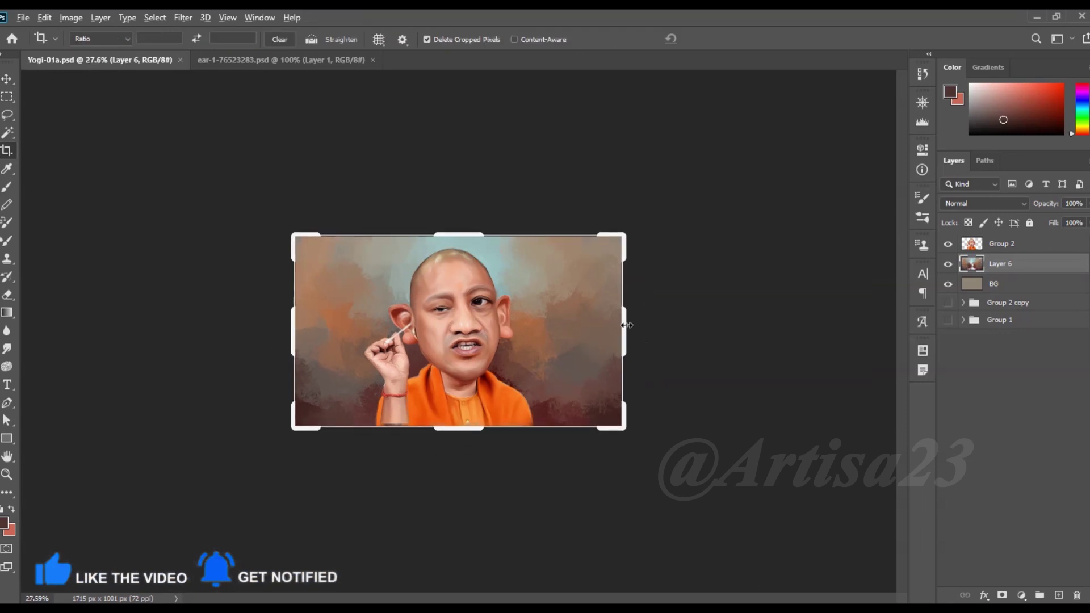
Widen the canvas on the right and fill the new strips on BG with grey-beige
{"action": "left_click_drag", "start_coordinate": [626, 331], "coordinate": [631, 331]}
{"action": "key", "text": "Return"}
{"action": "left_click", "coordinate": [999, 282]}
{"action": "left_click", "coordinate": [947, 263]}
{"action": "key", "text": "b"}
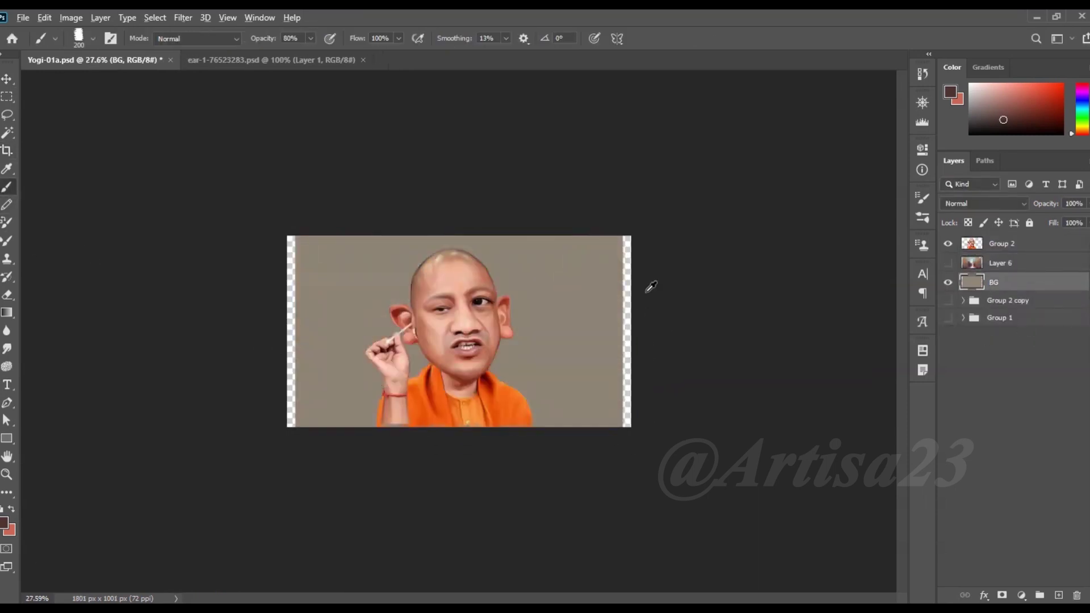
{"action": "left_click", "coordinate": [622, 278], "text": "alt"}
{"action": "key", "text": "alt+BackSpace"}
Back on Layer 6, paint over the beige strips at the right and left edges
{"action": "left_click", "coordinate": [948, 262]}
{"action": "left_click", "coordinate": [999, 263]}
{"action": "key", "text": "ctrl+plus"}
{"action": "left_click", "coordinate": [658, 267], "text": "alt"}
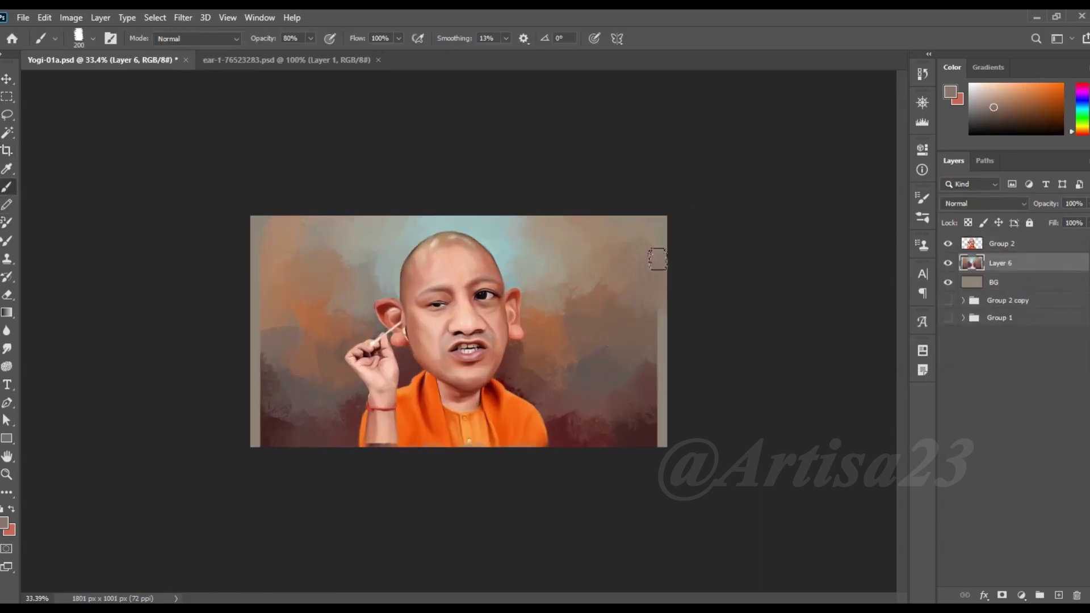
{"action": "left_click", "coordinate": [662, 343], "text": "alt"}
{"action": "left_click_drag", "start_coordinate": [662, 346], "coordinate": [662, 445]}
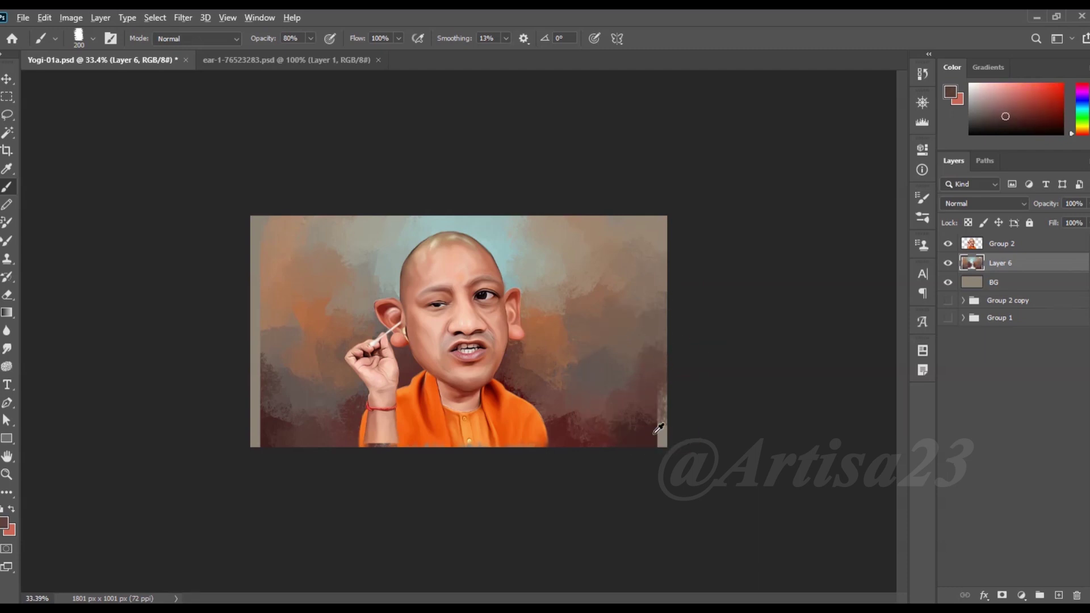
{"action": "left_click", "coordinate": [256, 434], "text": "alt"}
{"action": "left_click_drag", "start_coordinate": [256, 440], "coordinate": [256, 335]}
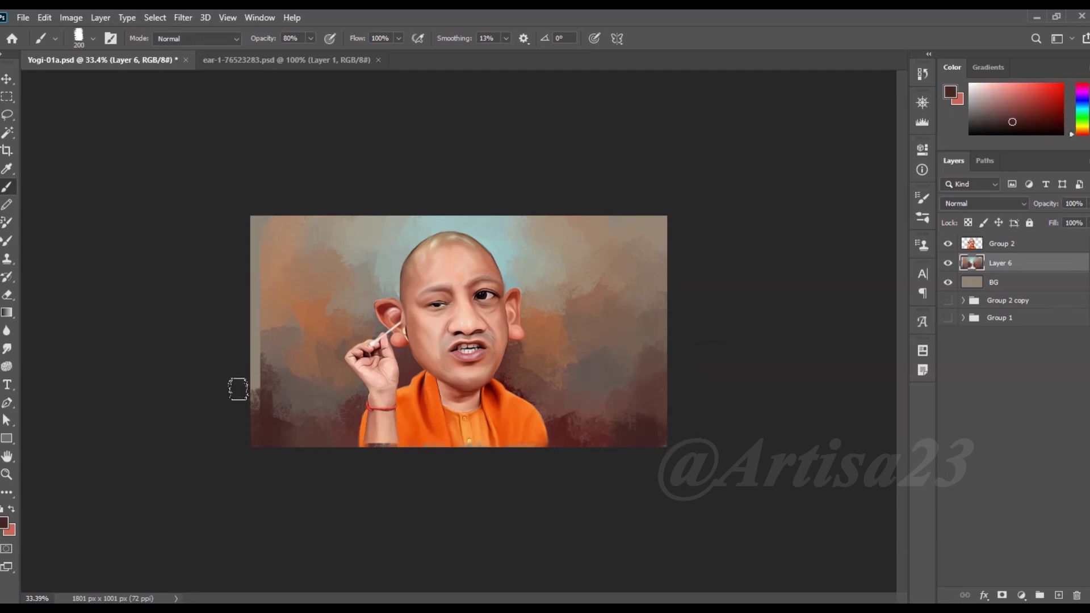
Sample background tones and paint the top-left canvas edge darker
{"action": "left_click", "coordinate": [256, 333], "text": "alt"}
{"action": "left_click", "coordinate": [251, 293], "text": "alt"}
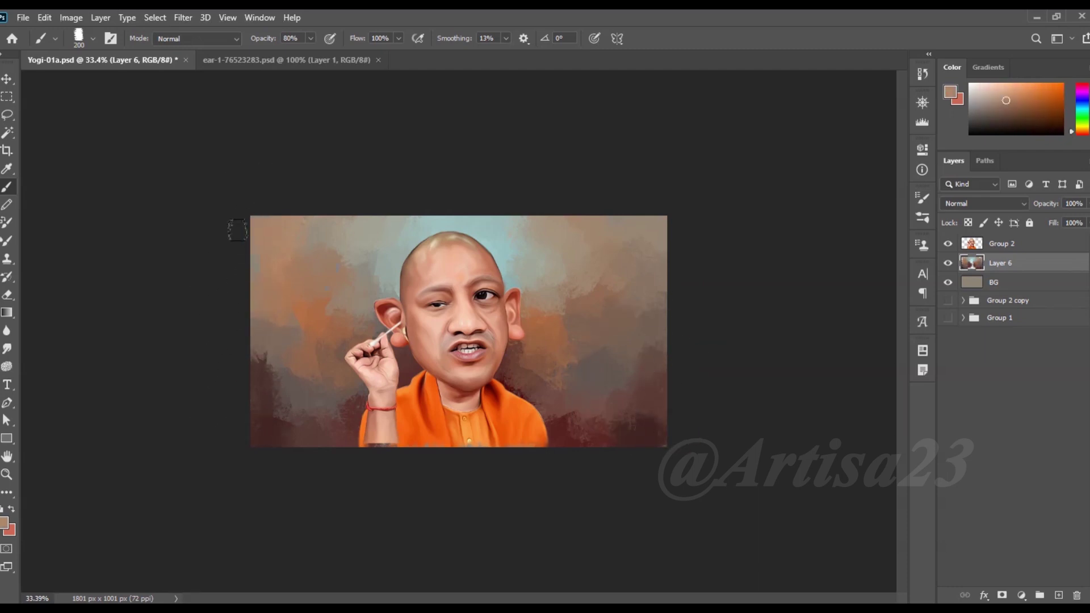
{"action": "left_click", "coordinate": [261, 335], "text": "alt"}
{"action": "left_click_drag", "start_coordinate": [231, 340], "coordinate": [233, 214]}
{"action": "left_click", "coordinate": [275, 348], "text": "alt"}
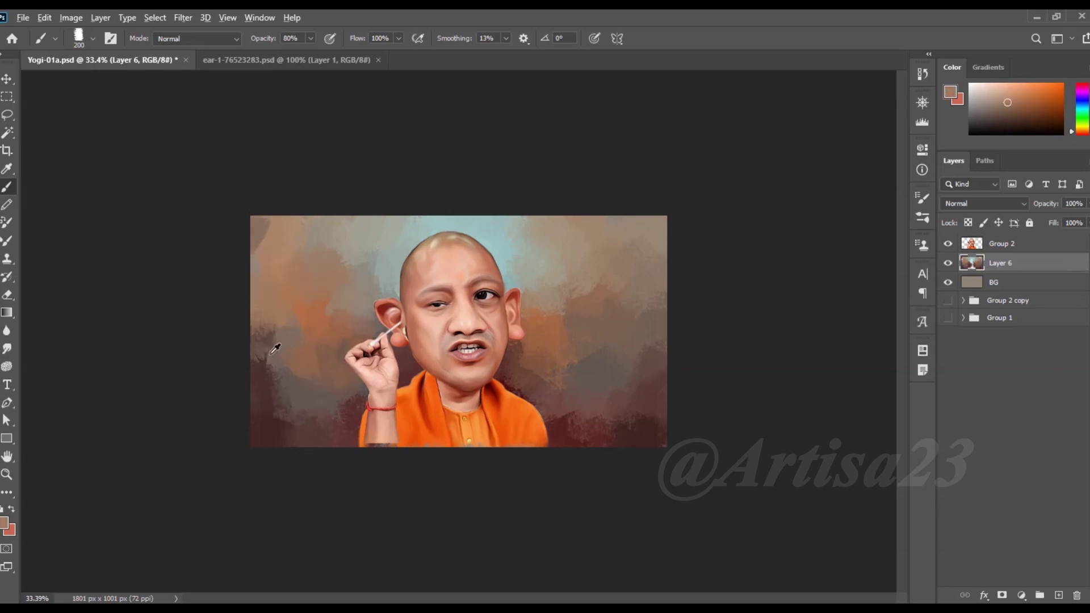
{"action": "left_click", "coordinate": [263, 389], "text": "alt"}
Crop again to extend the canvas width to the right, then reselect Layer 6
{"action": "key", "text": "c"}
{"action": "left_click_drag", "start_coordinate": [670, 336], "coordinate": [681, 336]}
{"action": "key", "text": "Return"}
{"action": "left_click", "coordinate": [1009, 284]}
{"action": "key", "text": "b"}
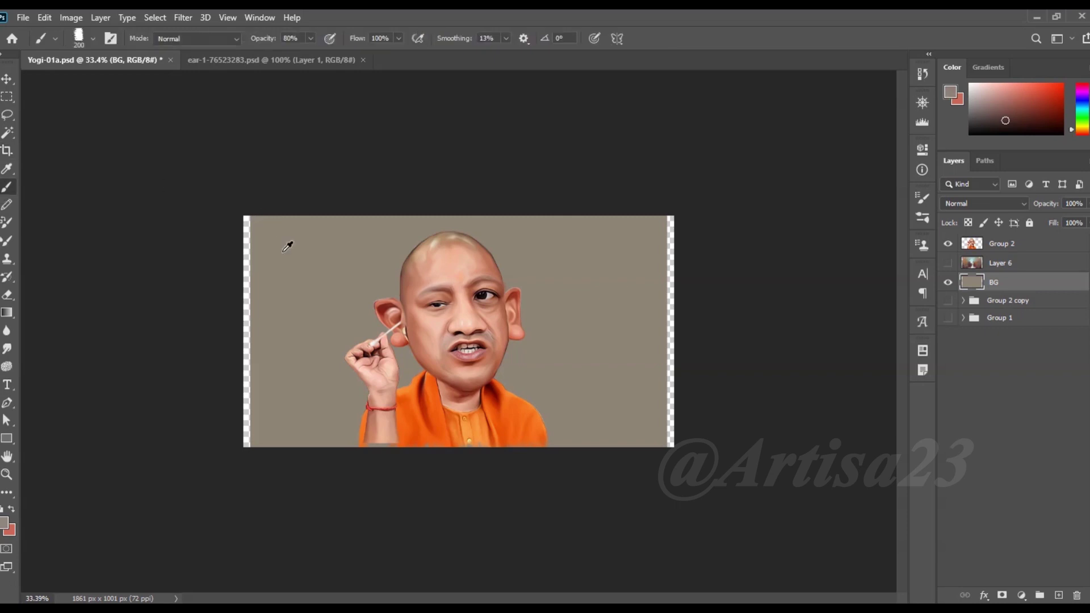
{"action": "left_click", "coordinate": [290, 242], "text": "alt"}
{"action": "left_click", "coordinate": [948, 263]}
{"action": "left_click", "coordinate": [999, 263]}
Paint over the remaining left edge strip with sampled reddish-browns and tans
{"action": "left_click", "coordinate": [666, 312], "text": "alt"}
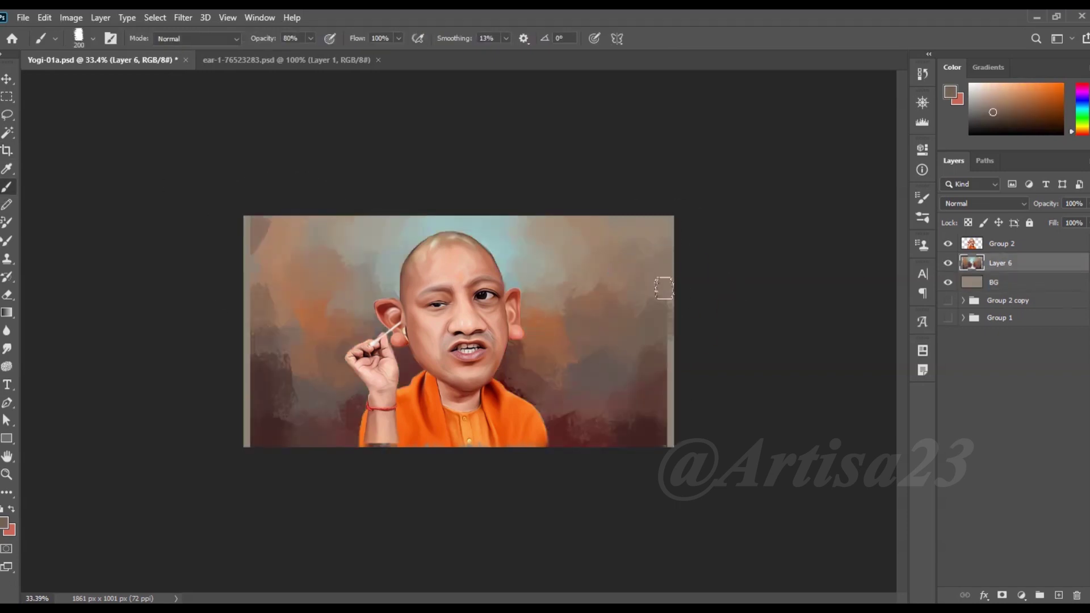
{"action": "left_click", "coordinate": [658, 425], "text": "alt"}
{"action": "left_click", "coordinate": [645, 392], "text": "alt"}
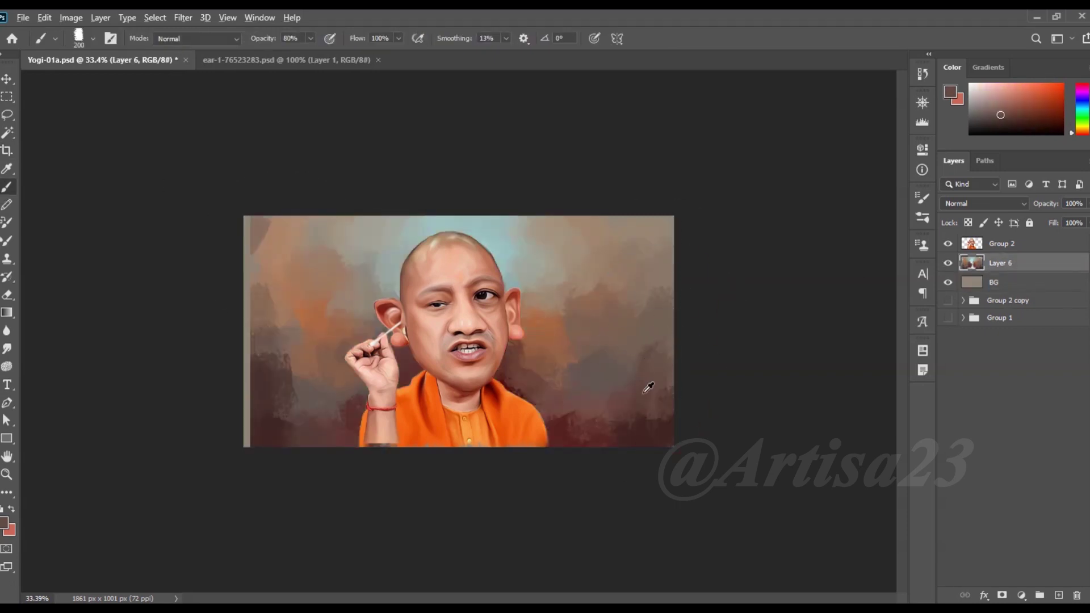
{"action": "left_click", "coordinate": [280, 377], "text": "alt"}
{"action": "left_click_drag", "start_coordinate": [246, 340], "coordinate": [244, 443]}
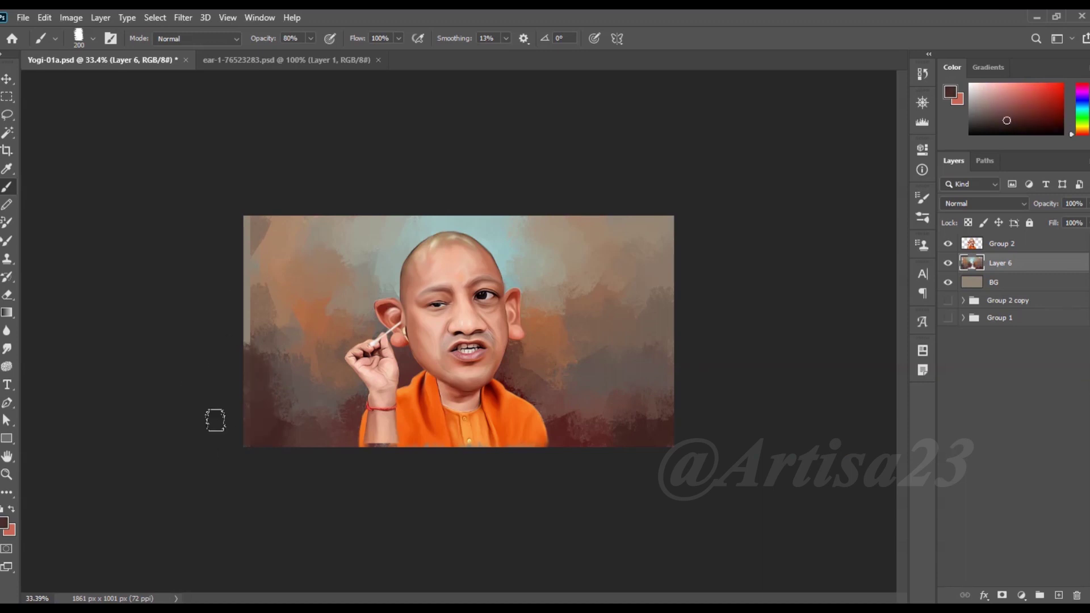
{"action": "left_click", "coordinate": [255, 352], "text": "alt"}
{"action": "left_click", "coordinate": [261, 284], "text": "alt"}
{"action": "left_click_drag", "start_coordinate": [260, 285], "coordinate": [229, 237]}
{"action": "left_click", "coordinate": [271, 254], "text": "alt"}
{"action": "left_click", "coordinate": [261, 319], "text": "alt"}
{"action": "left_click", "coordinate": [353, 402], "text": "alt"}
Select Group 2, switch to the Smudge tool, zoom in, and open Levels
{"action": "left_click", "coordinate": [983, 246]}
{"action": "key", "text": "r"}
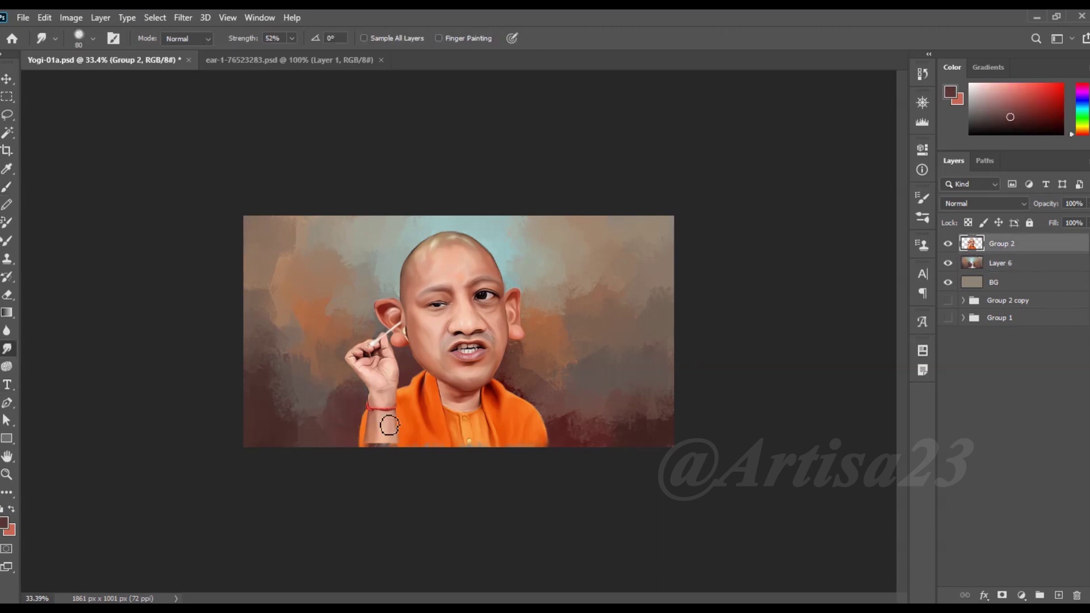
{"action": "key", "text": "ctrl+plus"}
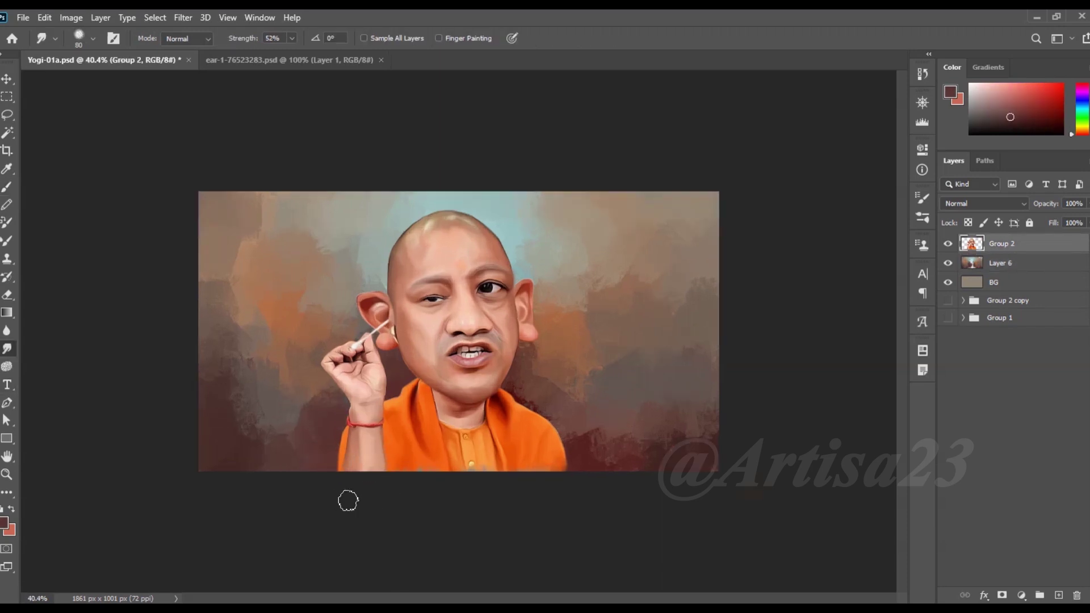
{"action": "key", "text": "ctrl+plus"}
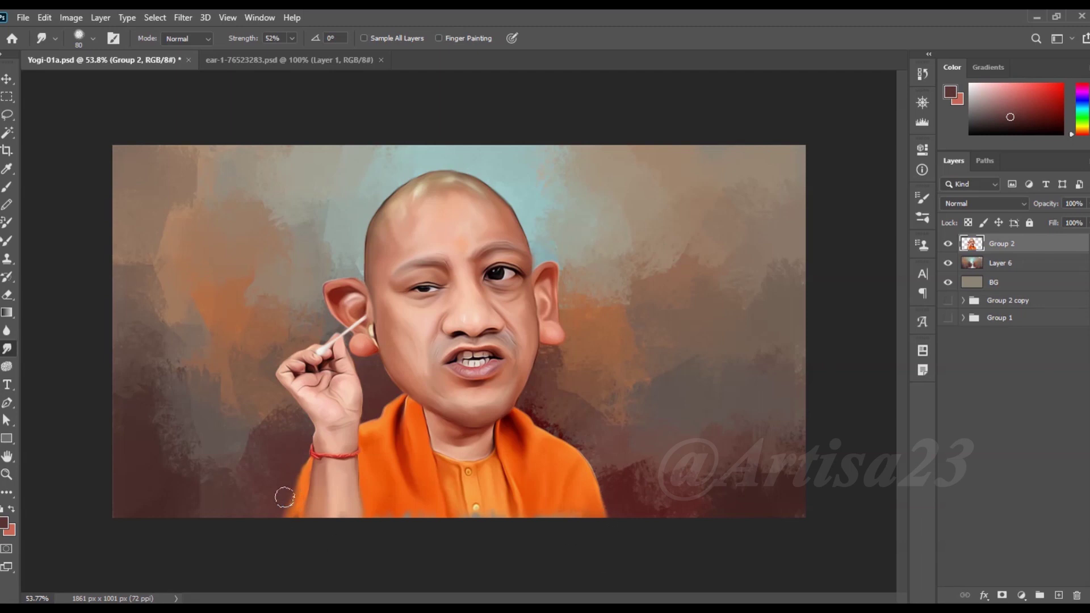
{"action": "key", "text": "ctrl+minus"}
{"action": "key", "text": "ctrl+minus"}
{"action": "key", "text": "ctrl+plus"}
{"action": "left_click", "coordinate": [71, 18]}
{"action": "key", "text": "ctrl+l"}
Set Levels black input to 20 on Group 2 and 24 on Layer 6
{"action": "left_click_drag", "start_coordinate": [630, 263], "coordinate": [643, 263]}
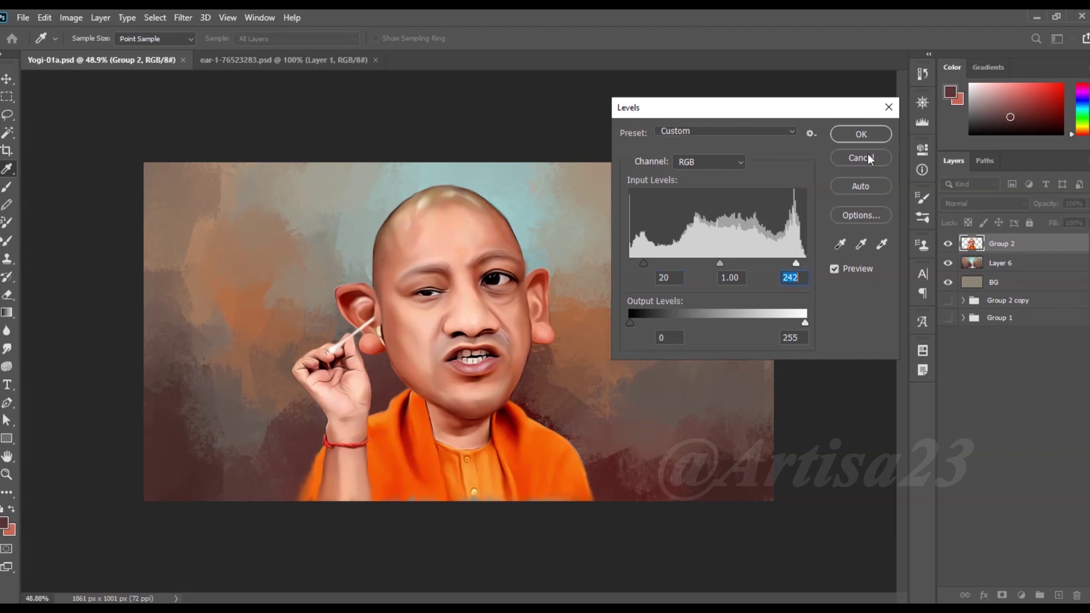
{"action": "left_click", "coordinate": [1002, 269]}
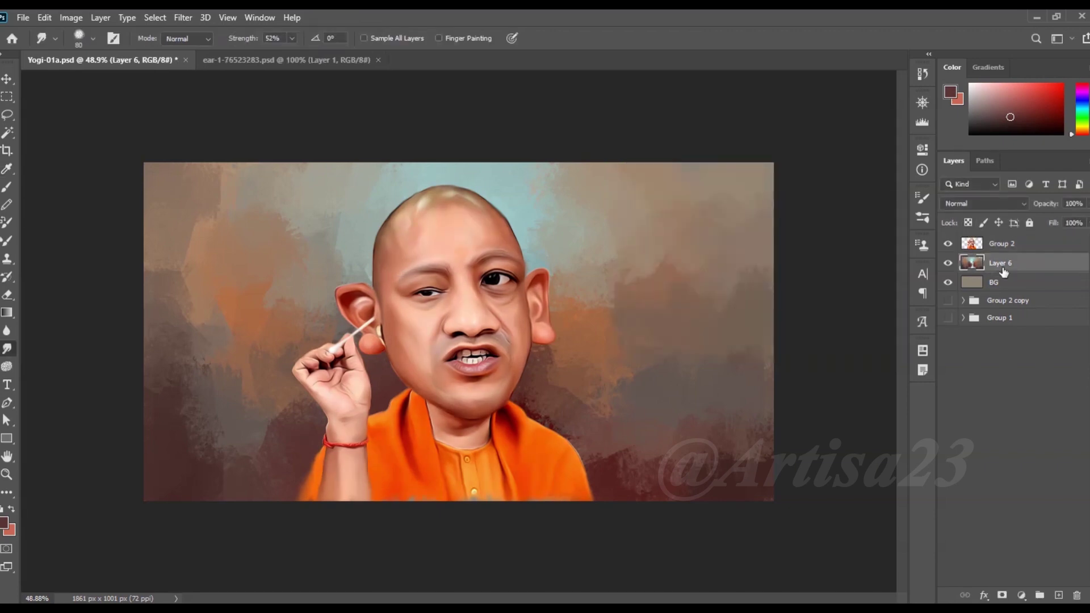
{"action": "left_click", "coordinate": [71, 17]}
{"action": "left_click", "coordinate": [238, 65]}
{"action": "left_click_drag", "start_coordinate": [630, 264], "coordinate": [647, 263]}
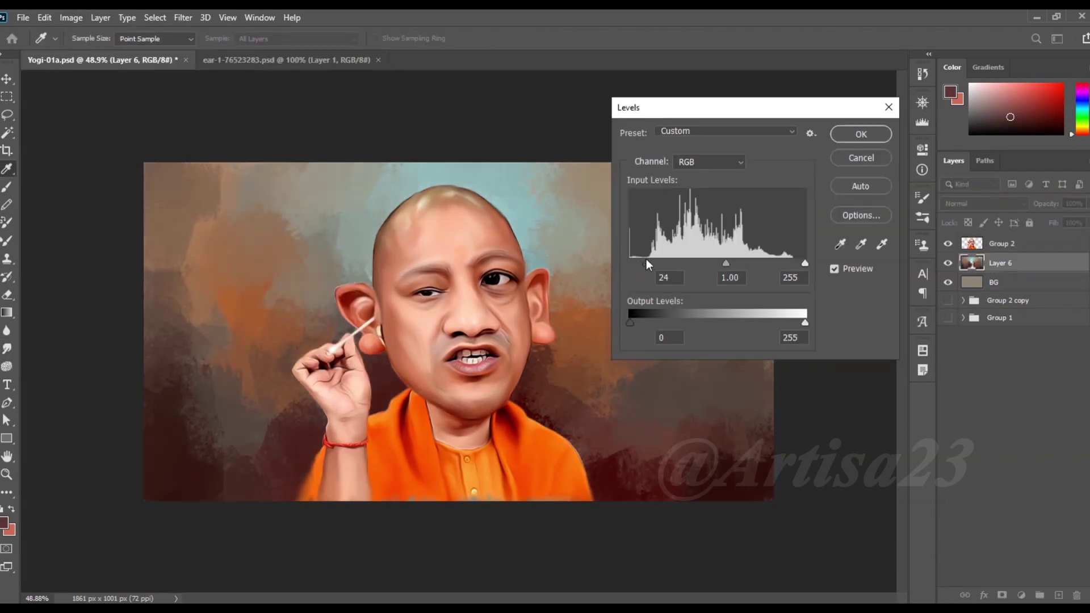
{"action": "left_click", "coordinate": [861, 134]}
Open Levels for the BG layer, then begin renaming Group 2
{"action": "left_click", "coordinate": [999, 282]}
{"action": "left_click", "coordinate": [71, 17]}
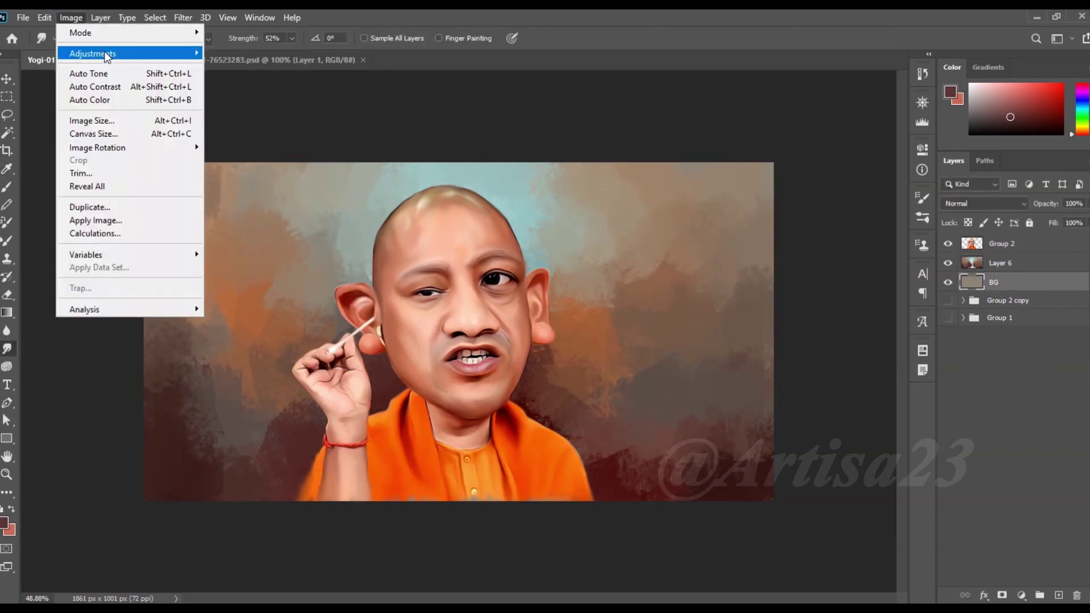
{"action": "left_click", "coordinate": [239, 66]}
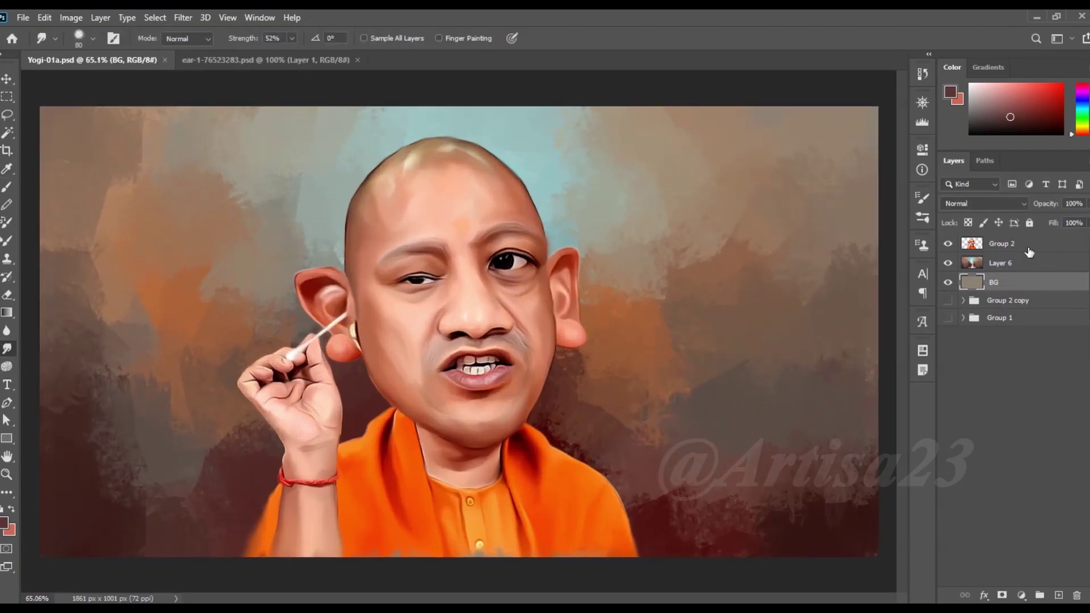
{"action": "double_click", "coordinate": [1002, 243]}
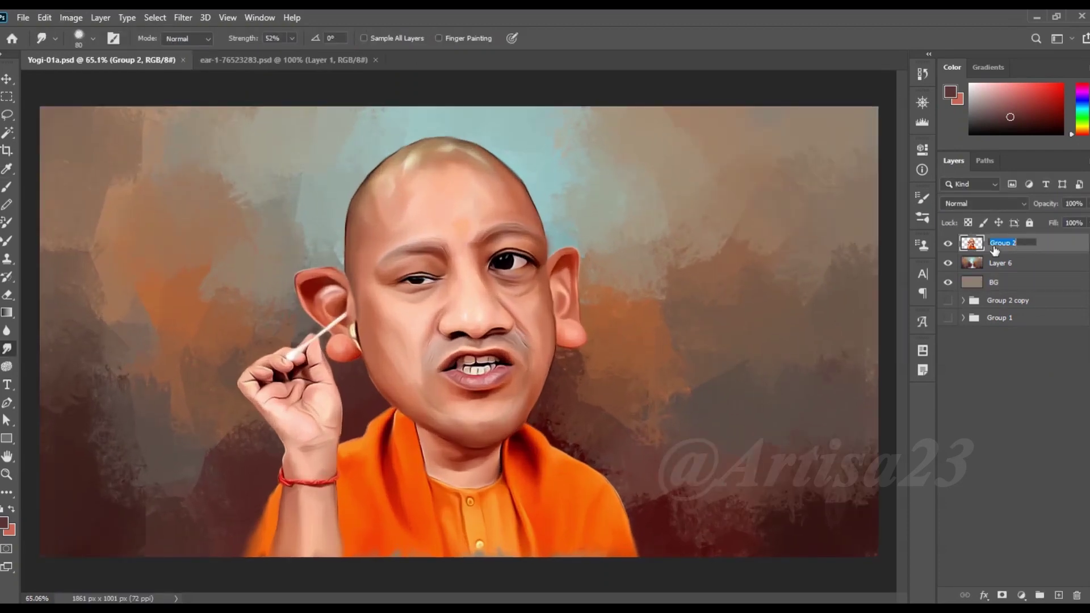
{"action": "type", "text": "01"}
Name the figure layer 01 and smudge the skin beside the mouth
{"action": "key", "text": "Return"}
{"action": "scroll", "coordinate": [504, 214], "scroll_direction": "down", "scroll_amount": 1}
{"action": "scroll", "coordinate": [504, 213], "scroll_direction": "up", "scroll_amount": 3}
{"action": "scroll", "coordinate": [469, 188], "scroll_direction": "up", "scroll_amount": 2}
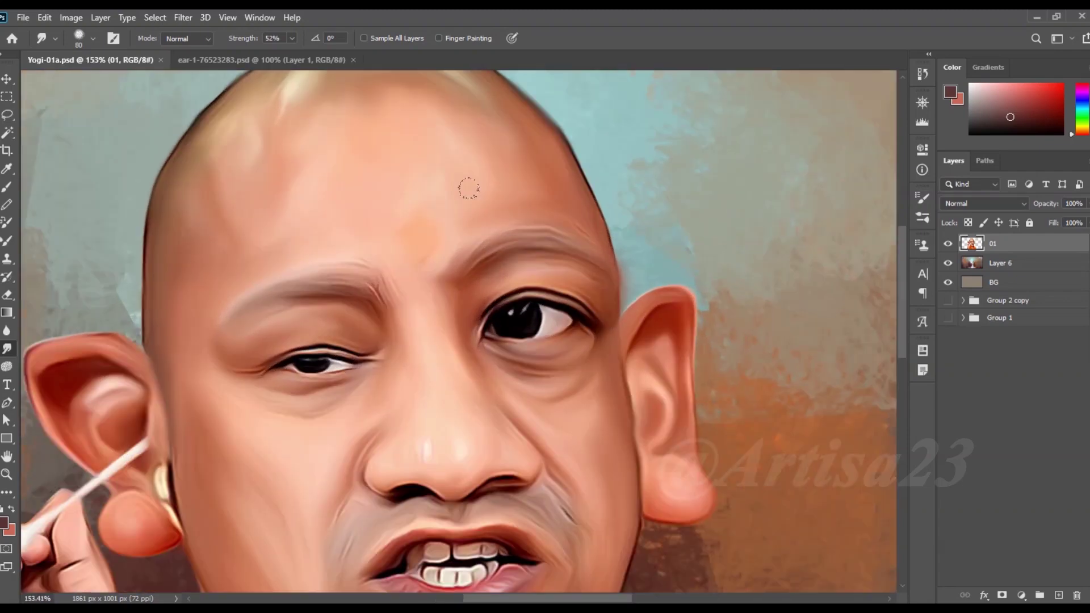
{"action": "left_click_drag", "start_coordinate": [565, 511], "coordinate": [568, 513]}
{"action": "key", "text": "bracketleft"}
{"action": "key", "text": "bracketleft"}
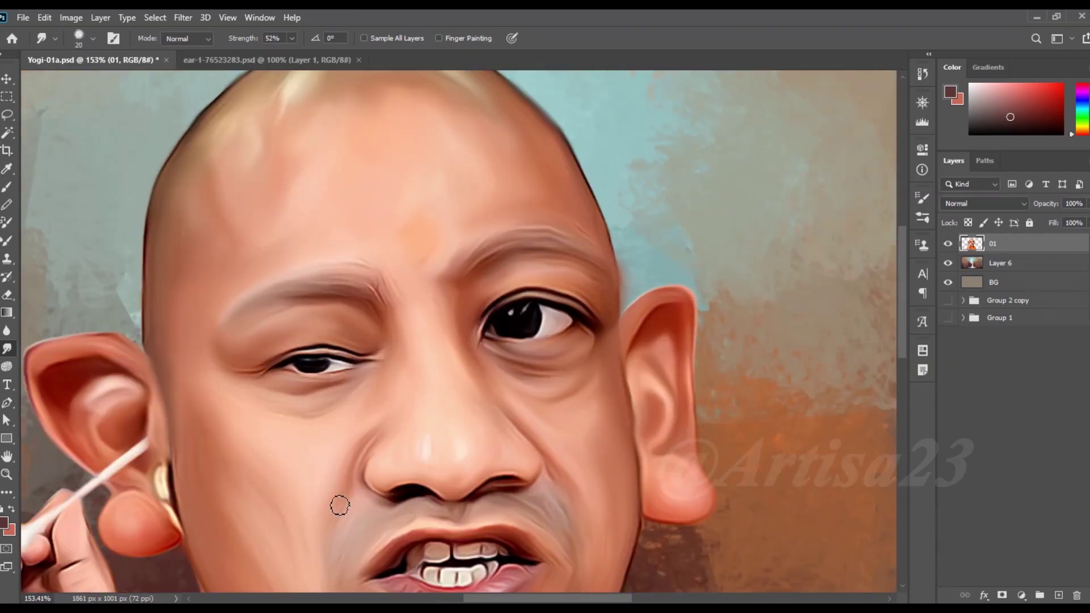
{"action": "scroll", "coordinate": [372, 360], "scroll_direction": "up", "scroll_amount": 5}
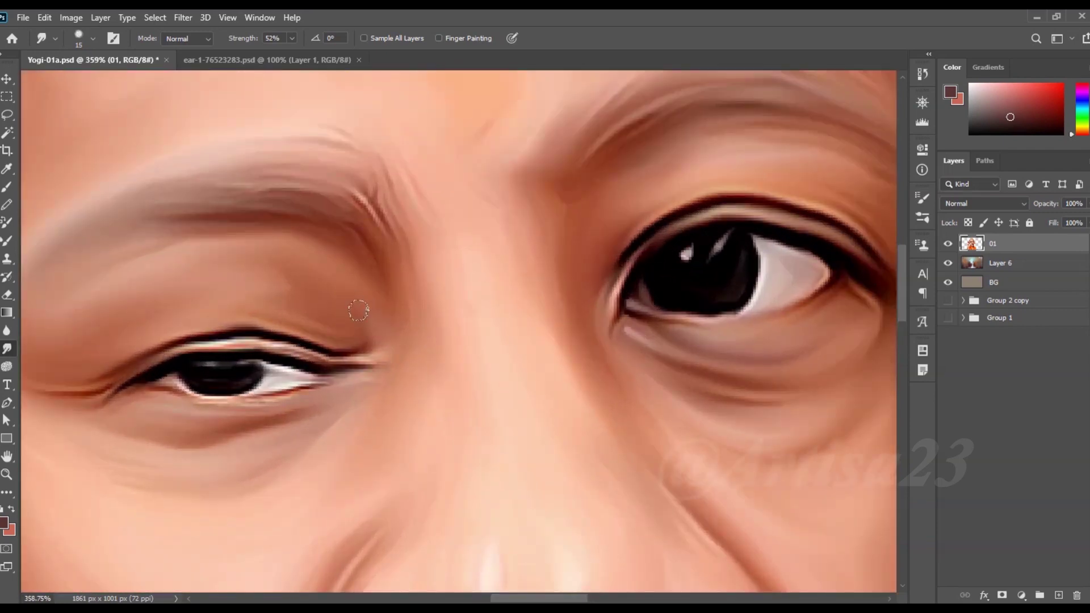
{"action": "scroll", "coordinate": [417, 243], "scroll_direction": "down", "scroll_amount": 2}
Smudge the inner eyebrow end, the upper eyelid line, and the inner eye corner
{"action": "left_click_drag", "start_coordinate": [583, 121], "coordinate": [522, 212]}
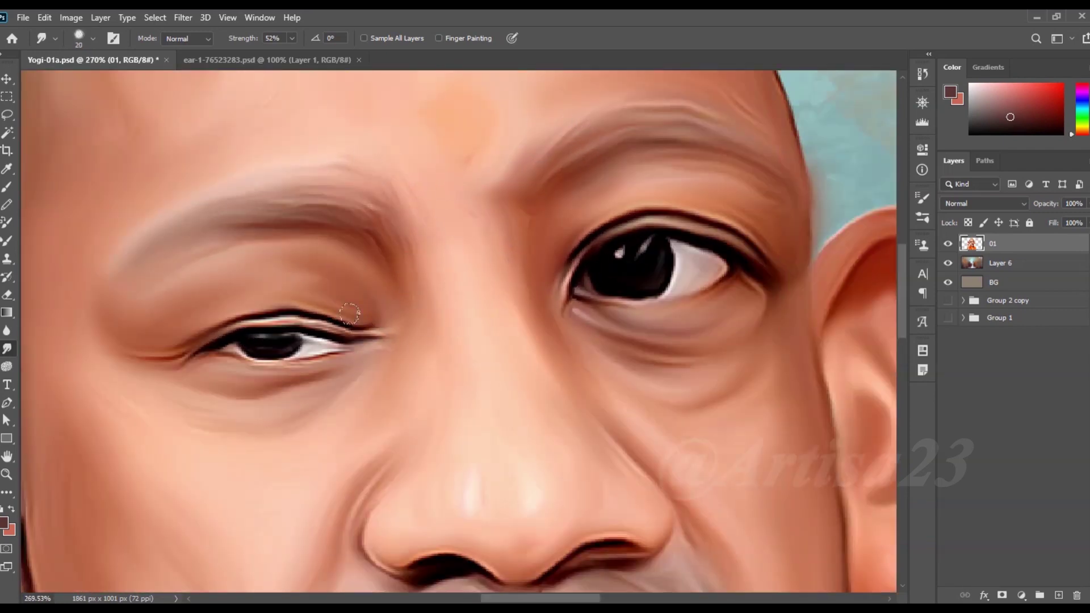
{"action": "key", "text": "bracketleft"}
{"action": "key", "text": "bracketleft"}
{"action": "key", "text": "bracketleft"}
{"action": "left_click_drag", "start_coordinate": [313, 321], "coordinate": [199, 332]}
{"action": "scroll", "coordinate": [317, 323], "scroll_direction": "up", "scroll_amount": 6}
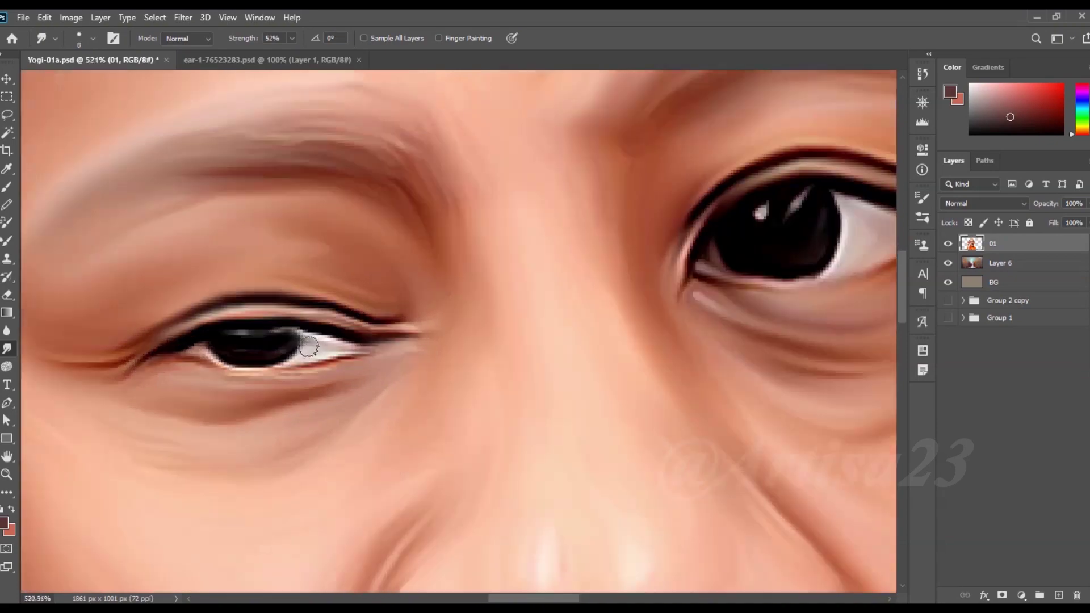
{"action": "key", "text": "bracketleft"}
{"action": "left_click_drag", "start_coordinate": [323, 321], "coordinate": [269, 332]}
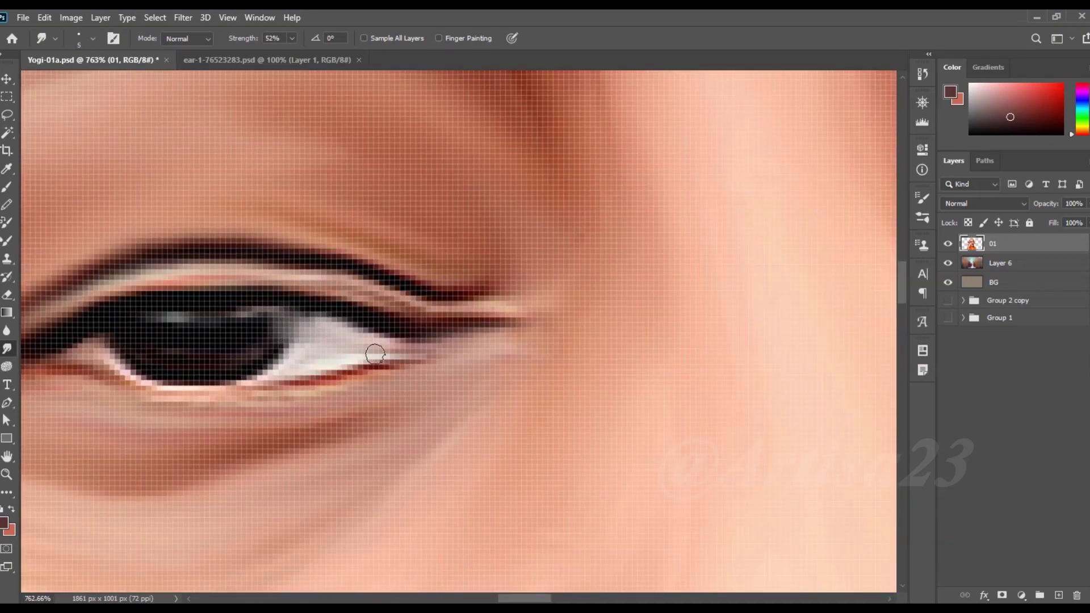
Resize the smudge brush and soften the skin under the lower eyelid
{"action": "scroll", "coordinate": [348, 360], "scroll_direction": "down", "scroll_amount": 2}
{"action": "scroll", "coordinate": [403, 363], "scroll_direction": "down", "scroll_amount": 1}
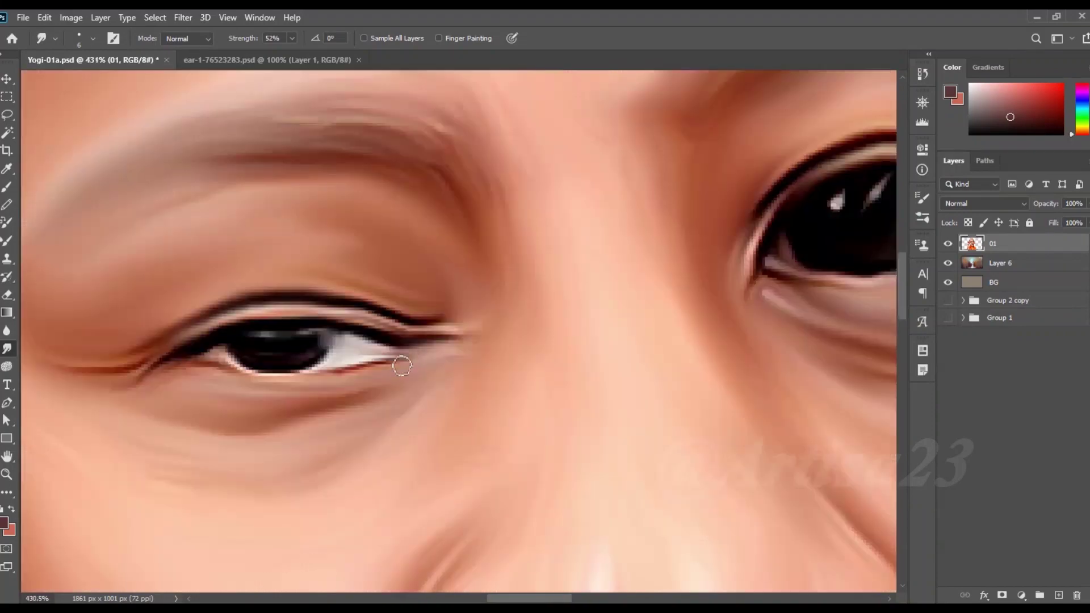
{"action": "scroll", "coordinate": [430, 351], "scroll_direction": "down", "scroll_amount": 1}
{"action": "key", "text": "bracketright"}
{"action": "key", "text": "bracketright"}
{"action": "key", "text": "bracketright"}
{"action": "scroll", "coordinate": [406, 445], "scroll_direction": "down", "scroll_amount": 2}
{"action": "scroll", "coordinate": [492, 323], "scroll_direction": "down", "scroll_amount": 2}
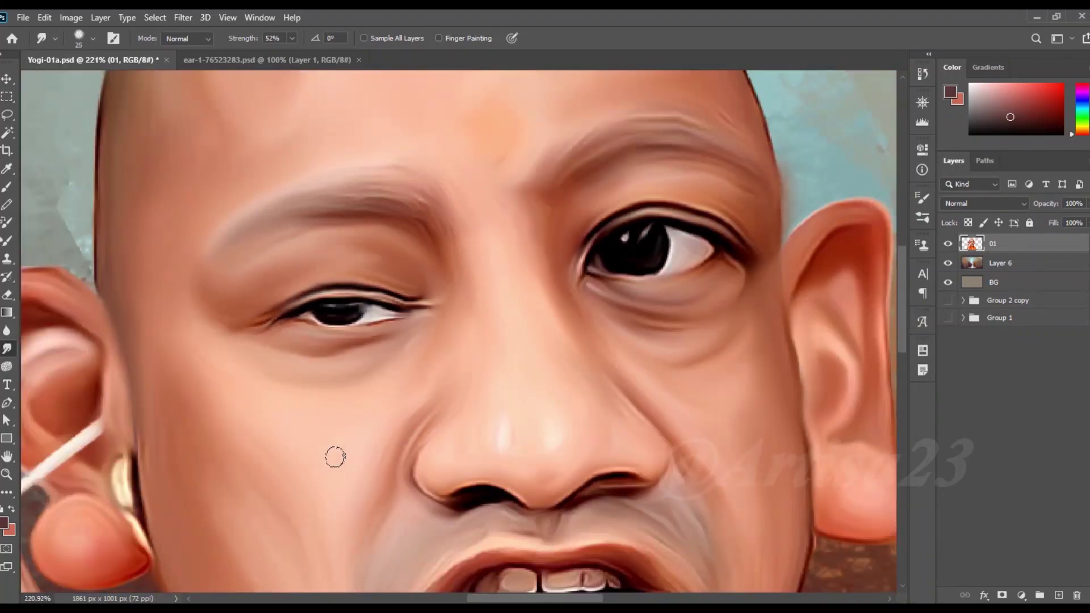
{"action": "scroll", "coordinate": [339, 505], "scroll_direction": "down", "scroll_amount": 1}
{"action": "key", "text": "bracketright"}
{"action": "key", "text": "bracketright"}
{"action": "key", "text": "bracketright"}
{"action": "scroll", "coordinate": [410, 180], "scroll_direction": "down", "scroll_amount": 1}
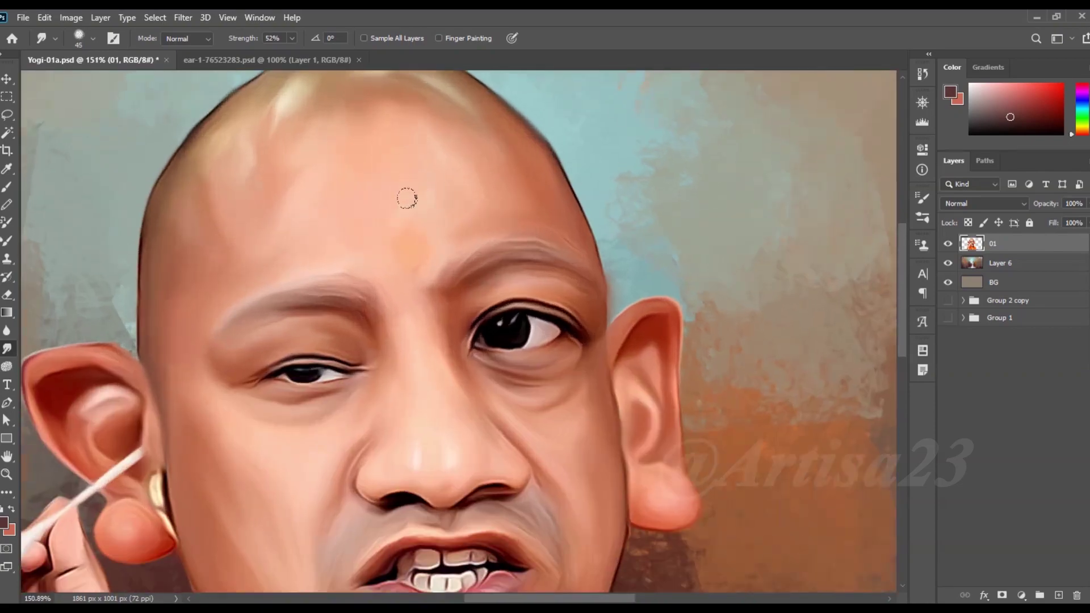
{"action": "scroll", "coordinate": [326, 164], "scroll_direction": "up", "scroll_amount": 3}
{"action": "key", "text": "bracketleft"}
{"action": "key", "text": "bracketleft"}
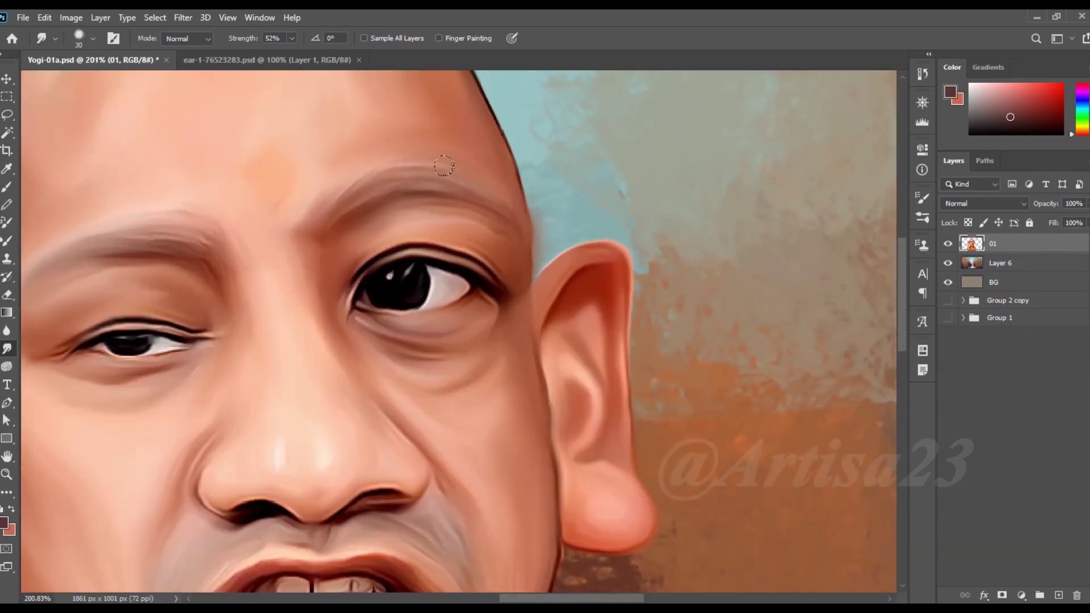
{"action": "scroll", "coordinate": [405, 326], "scroll_direction": "up", "scroll_amount": 7}
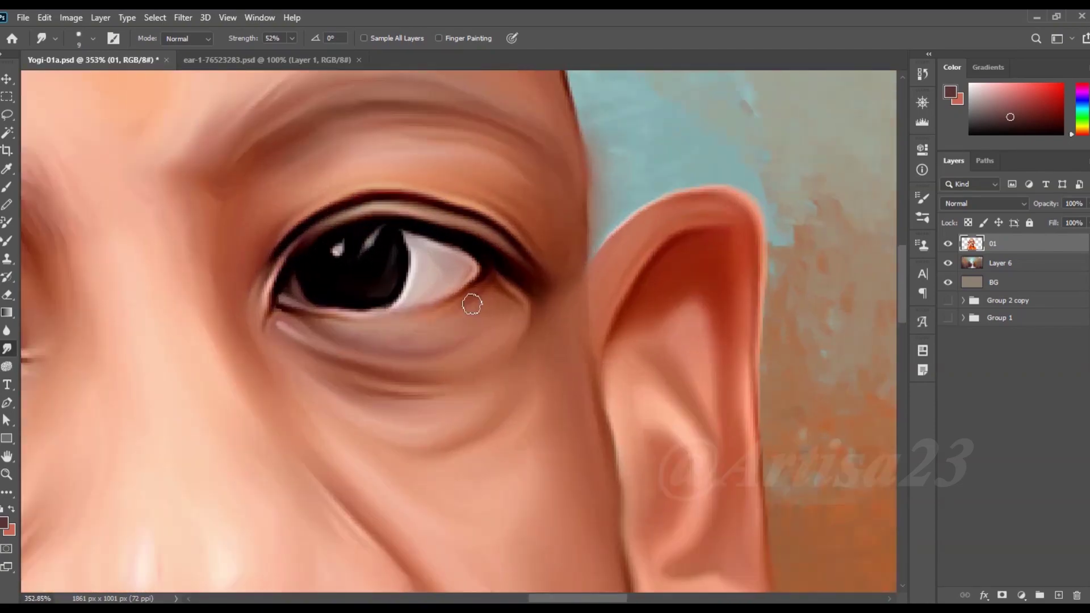
{"action": "scroll", "coordinate": [472, 302], "scroll_direction": "up", "scroll_amount": 2}
{"action": "left_click_drag", "start_coordinate": [403, 329], "coordinate": [323, 335]}
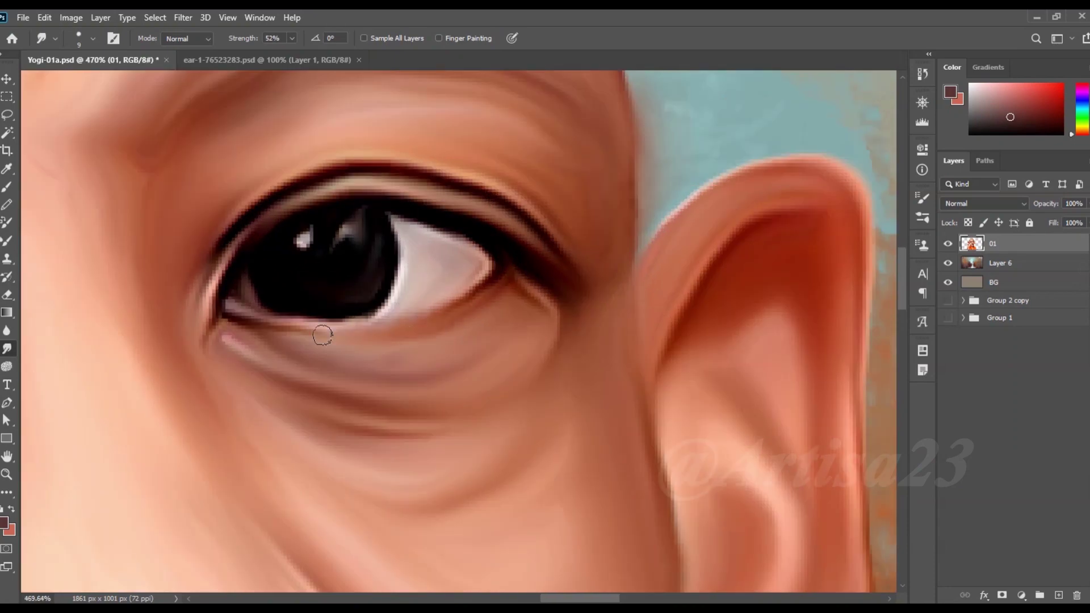
{"action": "scroll", "coordinate": [489, 296], "scroll_direction": "down", "scroll_amount": 3}
{"action": "scroll", "coordinate": [474, 313], "scroll_direction": "down", "scroll_amount": 2}
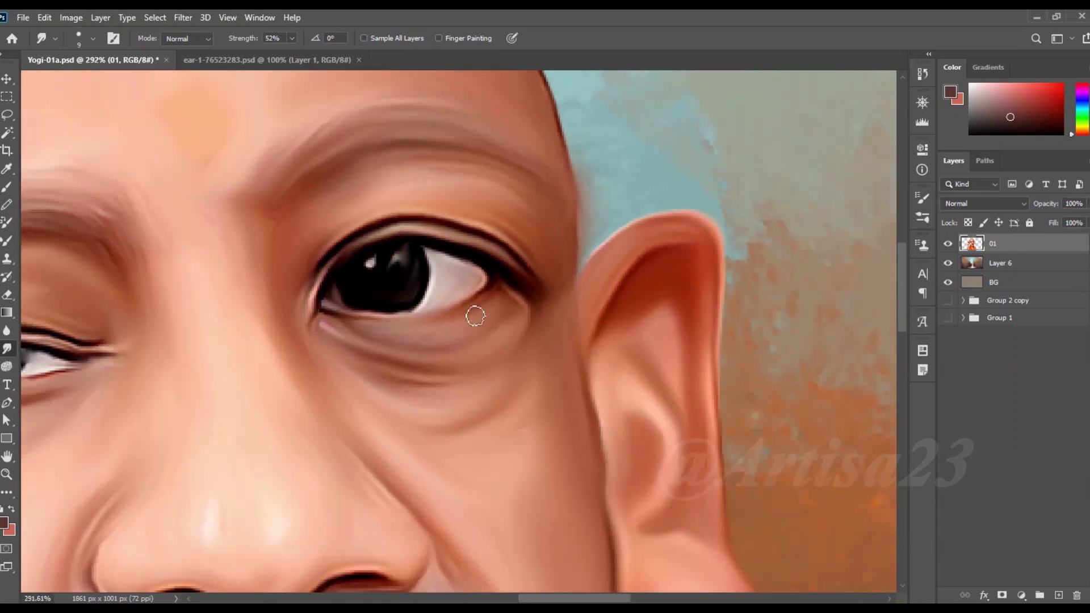
{"action": "scroll", "coordinate": [343, 358], "scroll_direction": "down", "scroll_amount": 4}
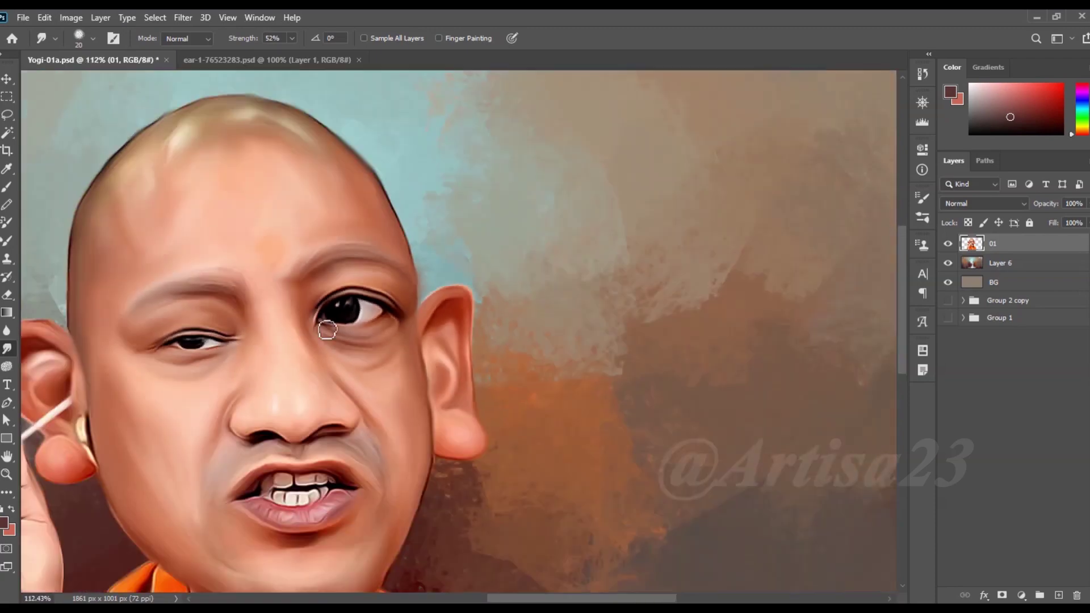
{"action": "scroll", "coordinate": [431, 496], "scroll_direction": "up", "scroll_amount": 2}
{"action": "scroll", "coordinate": [397, 497], "scroll_direction": "up", "scroll_amount": 2}
{"action": "key", "text": "bracketleft"}
{"action": "key", "text": "bracketleft"}
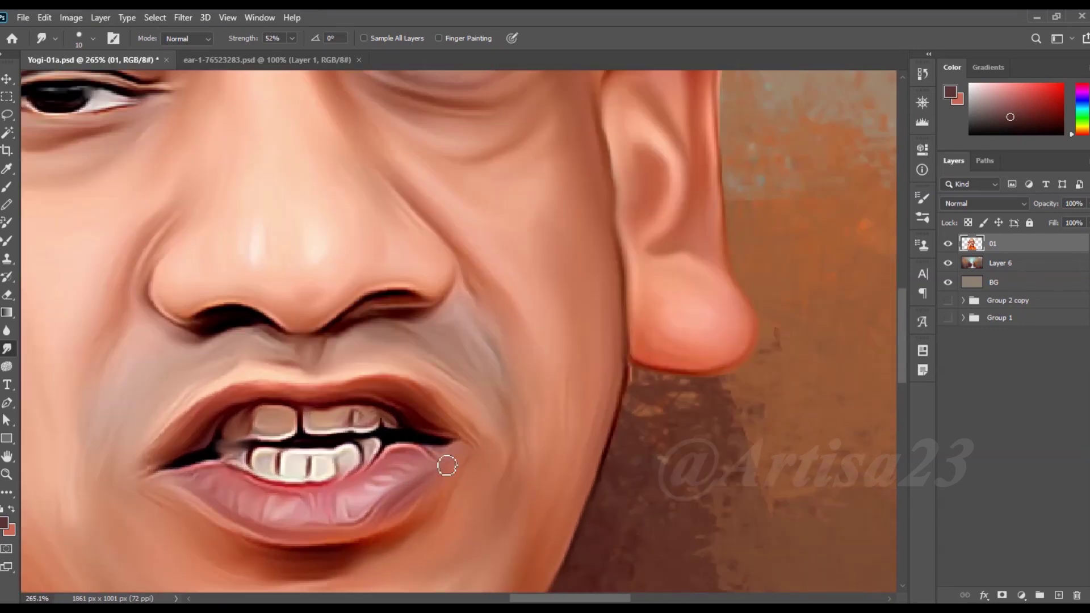
Smudge the upper front tooth's lower edge and the grey mouth-corner shading, adjusting brush size
{"action": "scroll", "coordinate": [258, 377], "scroll_direction": "up", "scroll_amount": 1}
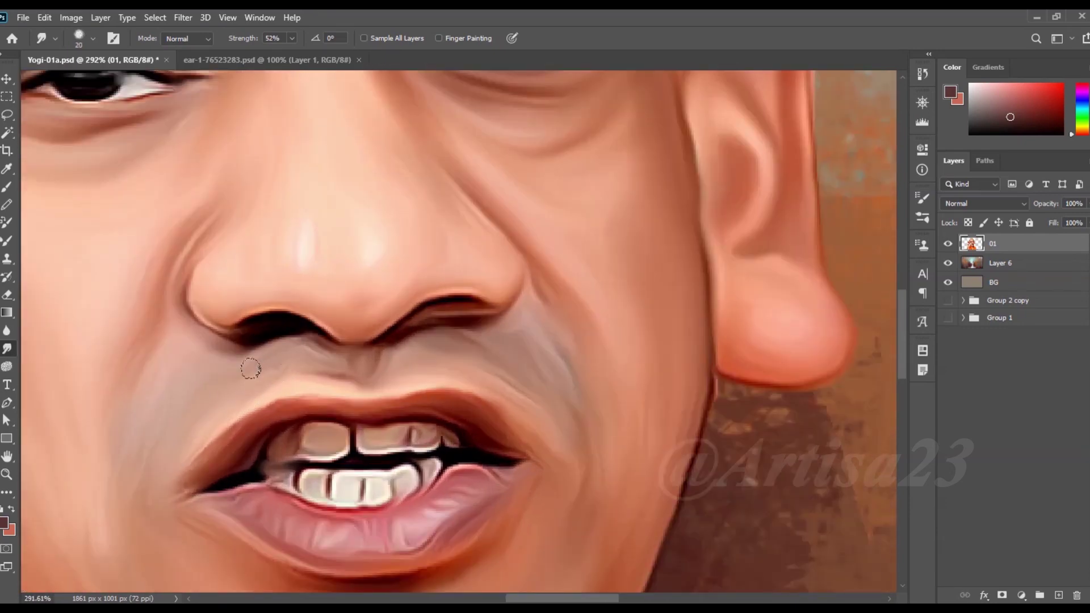
{"action": "key", "text": "bracketleft"}
{"action": "scroll", "coordinate": [363, 356], "scroll_direction": "down", "scroll_amount": 3}
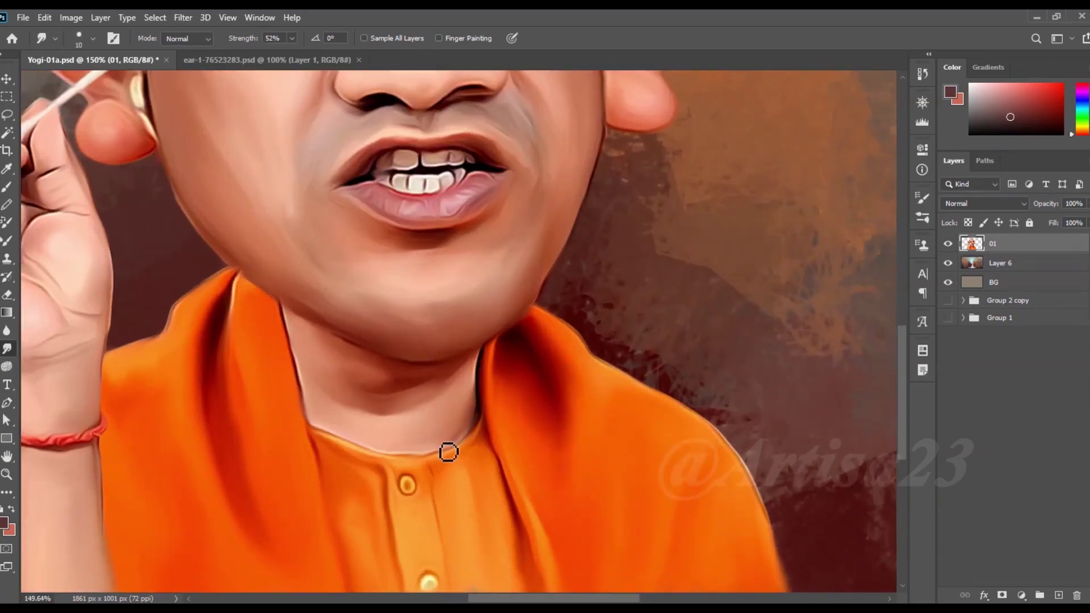
{"action": "key", "text": "bracketright"}
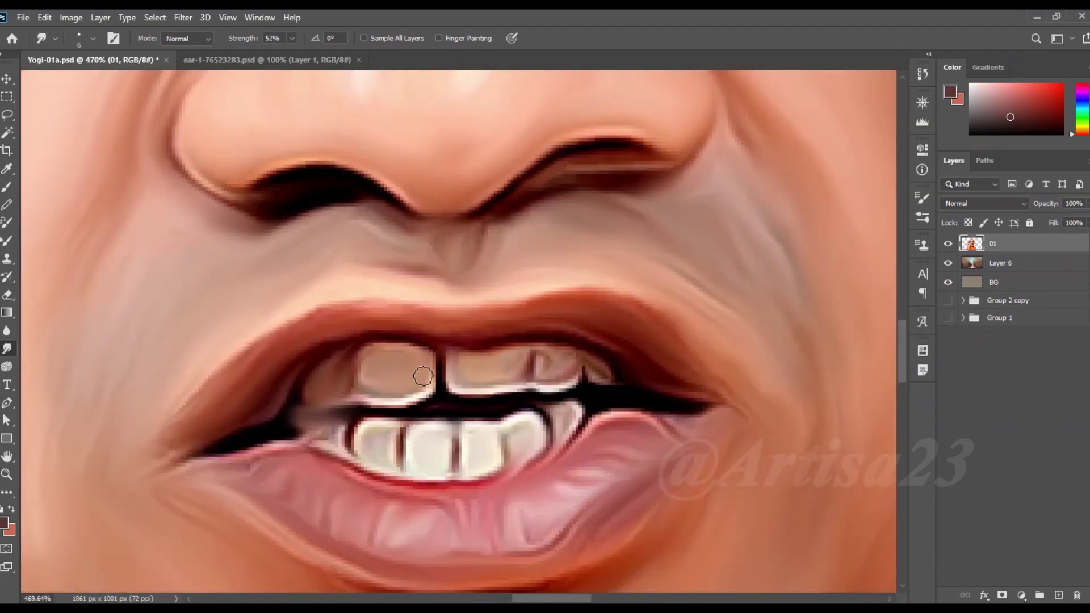
{"action": "left_click_drag", "start_coordinate": [427, 389], "coordinate": [427, 403]}
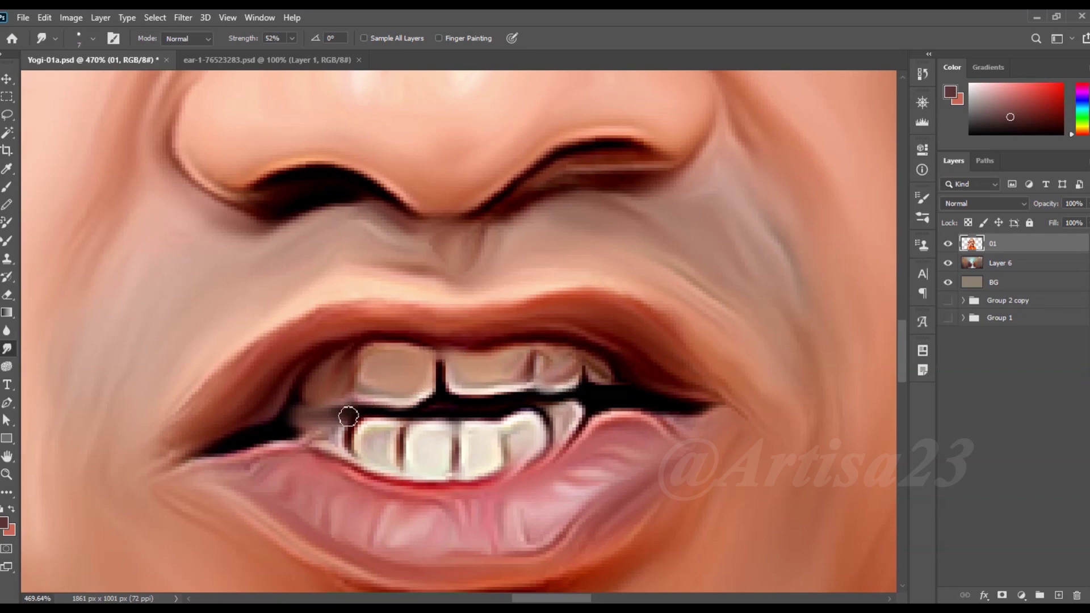
{"action": "key", "text": "bracketright"}
{"action": "mouse_move", "coordinate": [313, 439]}
{"action": "left_mouse_down"}
{"action": "mouse_move", "coordinate": [306, 420]}
{"action": "mouse_move", "coordinate": [350, 368]}
{"action": "left_mouse_up"}
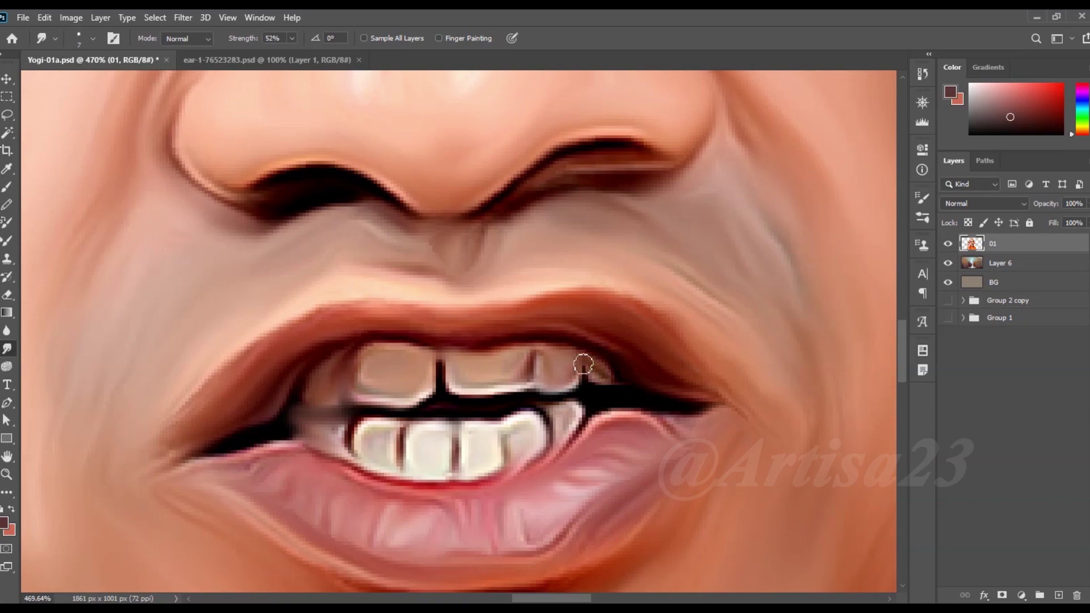
Smudge the squinting eye's outer lid line tip inward with a larger brush
{"action": "scroll", "coordinate": [554, 457], "scroll_direction": "down", "scroll_amount": 3}
{"action": "scroll", "coordinate": [417, 393], "scroll_direction": "down", "scroll_amount": 3}
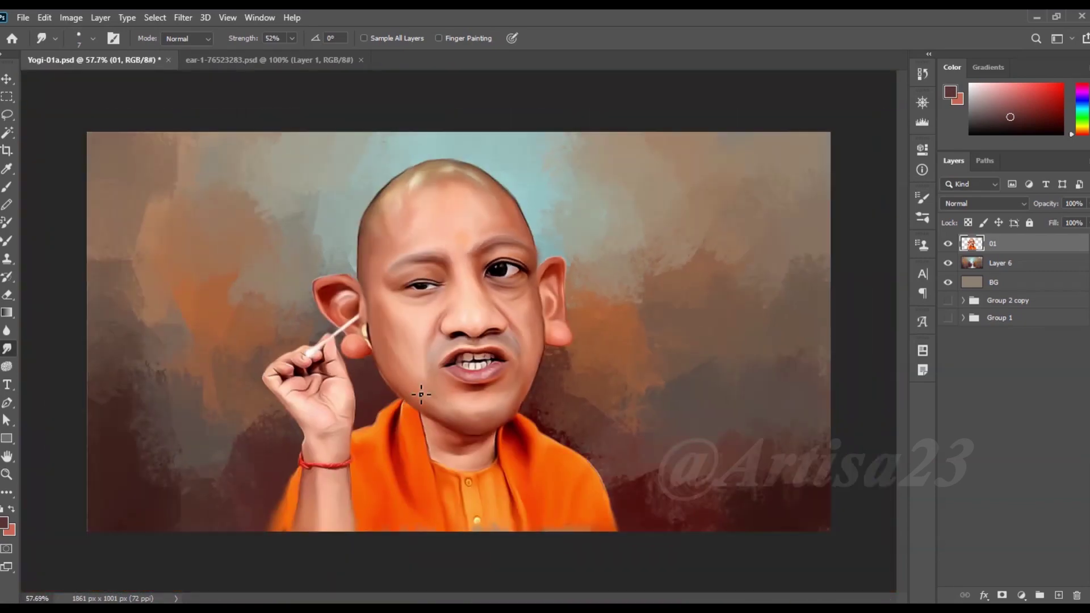
{"action": "scroll", "coordinate": [418, 393], "scroll_direction": "up", "scroll_amount": 4}
{"action": "scroll", "coordinate": [404, 328], "scroll_direction": "up", "scroll_amount": 5}
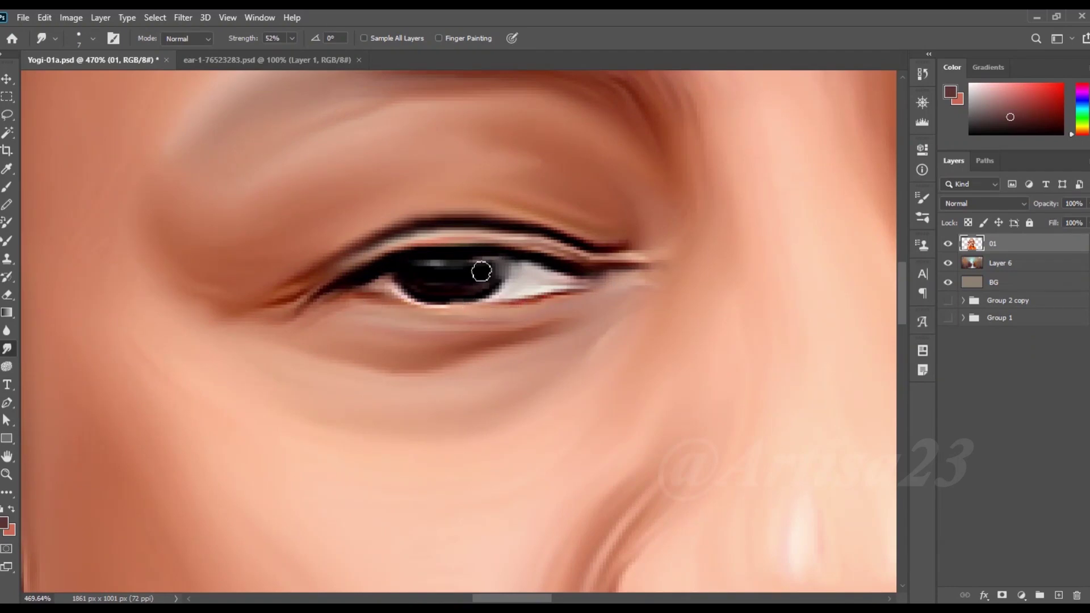
{"action": "scroll", "coordinate": [479, 267], "scroll_direction": "up", "scroll_amount": 2}
{"action": "scroll", "coordinate": [462, 285], "scroll_direction": "down", "scroll_amount": 2}
{"action": "scroll", "coordinate": [481, 296], "scroll_direction": "up", "scroll_amount": 3}
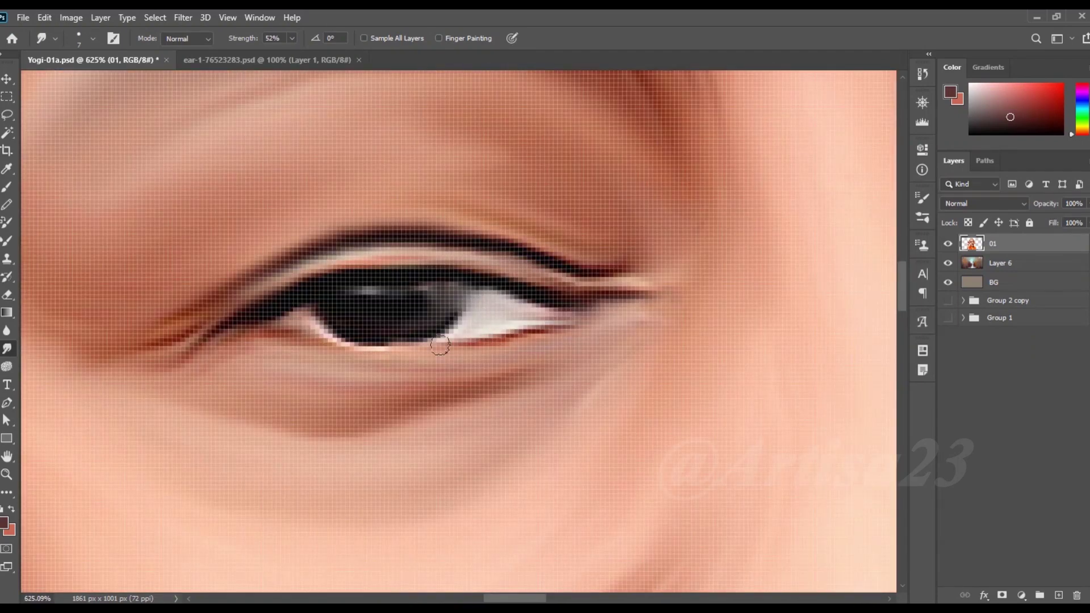
{"action": "scroll", "coordinate": [440, 345], "scroll_direction": "down", "scroll_amount": 1}
{"action": "scroll", "coordinate": [531, 313], "scroll_direction": "right", "scroll_amount": 2}
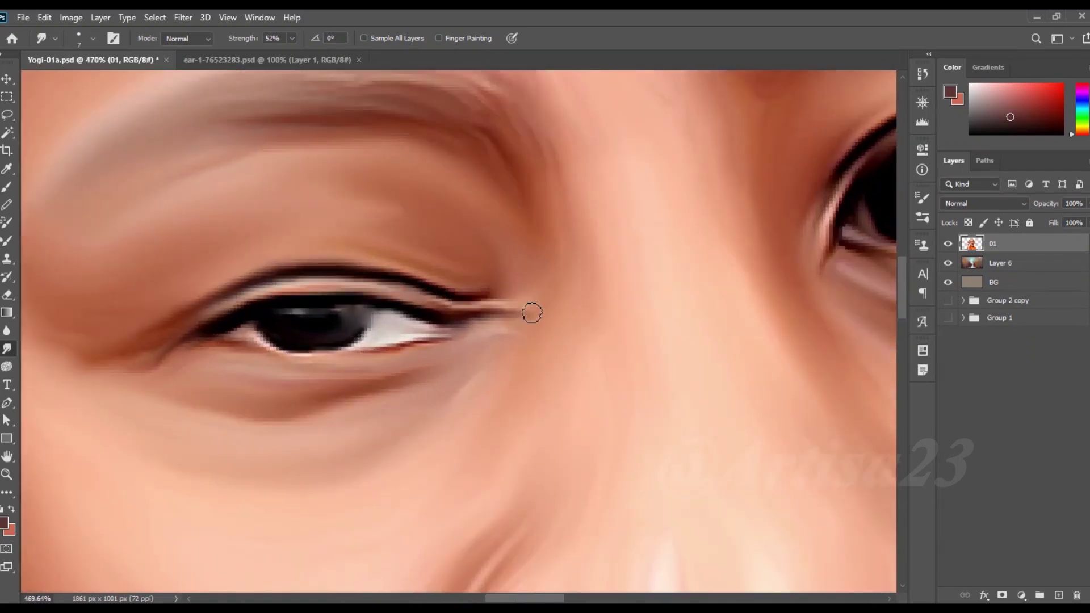
{"action": "key", "text": "bracketright"}
{"action": "left_click_drag", "start_coordinate": [531, 315], "coordinate": [454, 286]}
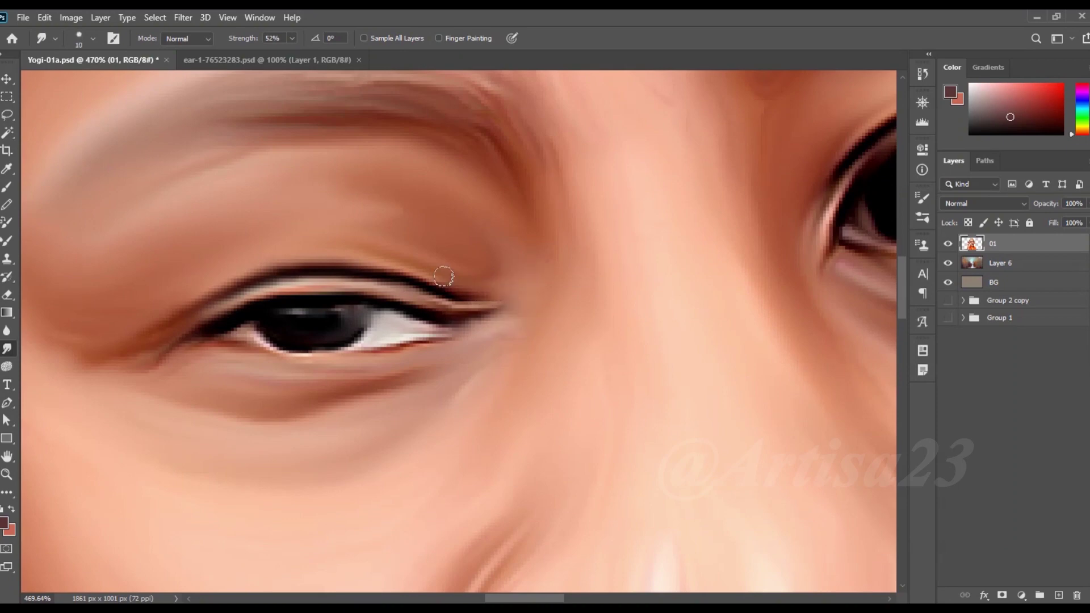
Enlarge, then slightly reduce, the Smudge brush while zooming around the squinting eye
{"action": "key", "text": "bracketright"}
{"action": "scroll", "coordinate": [306, 157], "scroll_direction": "down", "scroll_amount": 1}
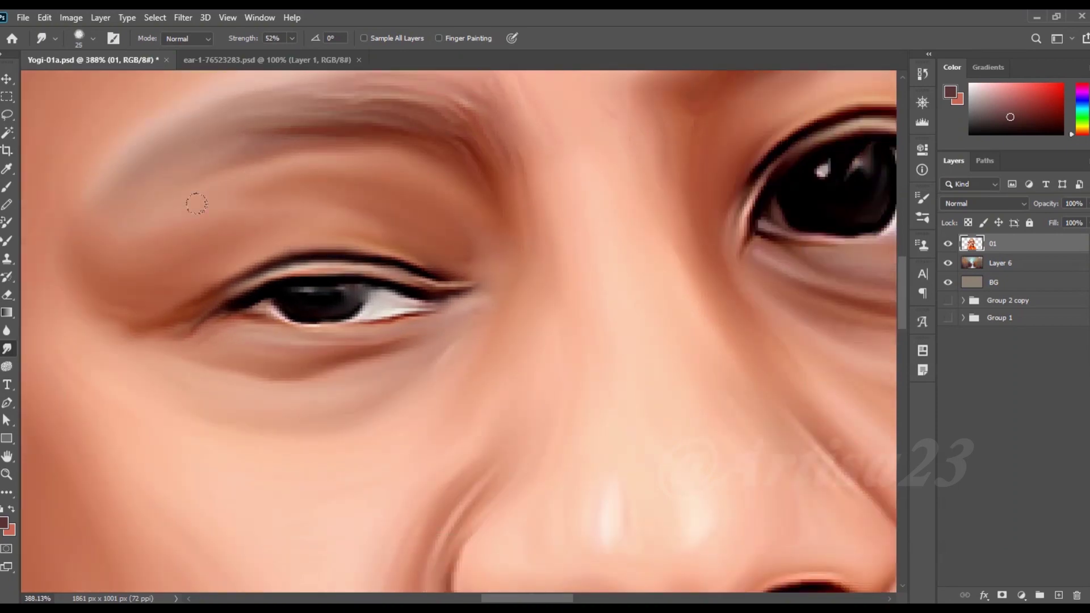
{"action": "key", "text": "bracketright"}
{"action": "scroll", "coordinate": [249, 182], "scroll_direction": "down", "scroll_amount": 1}
{"action": "scroll", "coordinate": [195, 305], "scroll_direction": "down", "scroll_amount": 1}
{"action": "scroll", "coordinate": [324, 419], "scroll_direction": "down", "scroll_amount": 1}
{"action": "scroll", "coordinate": [291, 347], "scroll_direction": "down", "scroll_amount": 1}
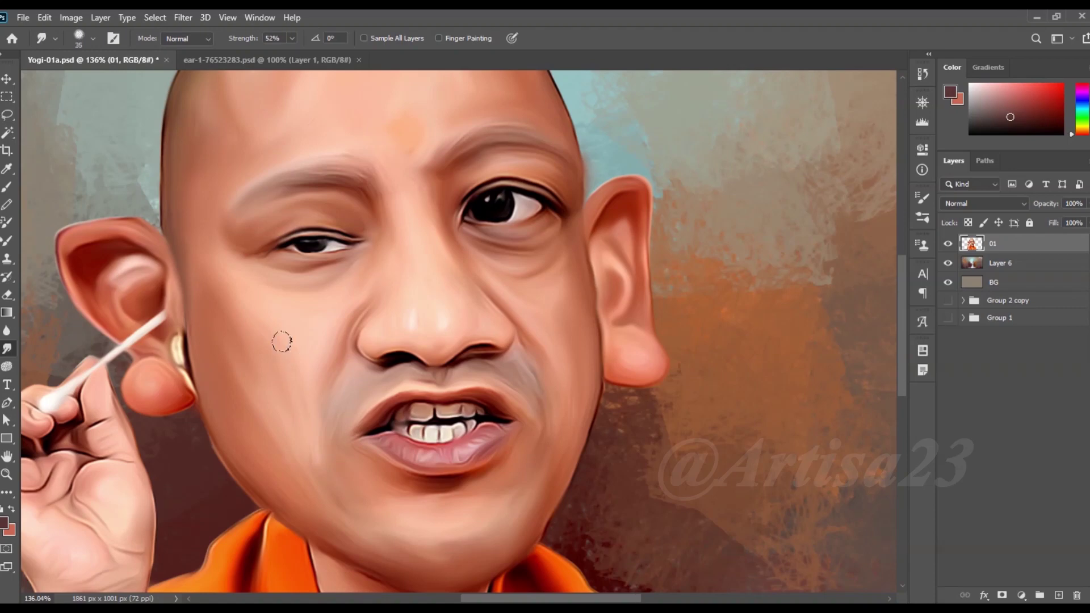
{"action": "key", "text": "bracketleft"}
{"action": "scroll", "coordinate": [273, 352], "scroll_direction": "down", "scroll_amount": 3}
Smudge the nose edge to soften it, zooming in and out around the nose and mouth
{"action": "scroll", "coordinate": [341, 352], "scroll_direction": "down", "scroll_amount": 1}
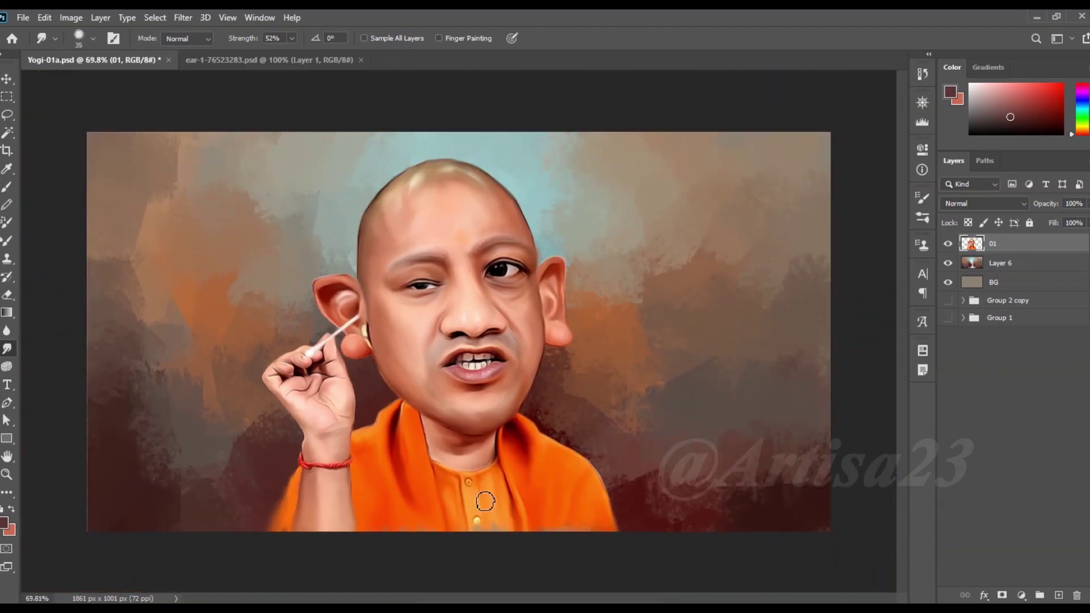
{"action": "scroll", "coordinate": [490, 461], "scroll_direction": "up", "scroll_amount": 4}
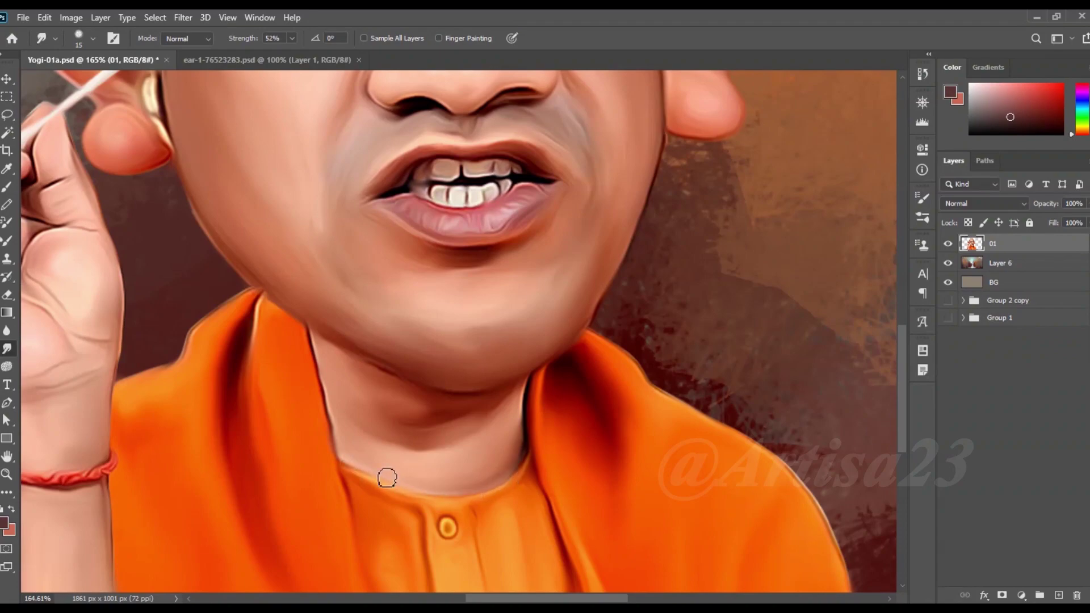
{"action": "scroll", "coordinate": [377, 357], "scroll_direction": "down", "scroll_amount": 2}
{"action": "scroll", "coordinate": [582, 316], "scroll_direction": "down", "scroll_amount": 1}
{"action": "scroll", "coordinate": [568, 318], "scroll_direction": "up", "scroll_amount": 3}
{"action": "scroll", "coordinate": [393, 320], "scroll_direction": "up", "scroll_amount": 1}
{"action": "left_click_drag", "start_coordinate": [393, 320], "coordinate": [384, 309]}
{"action": "scroll", "coordinate": [596, 318], "scroll_direction": "up", "scroll_amount": 1}
{"action": "scroll", "coordinate": [510, 369], "scroll_direction": "up", "scroll_amount": 1}
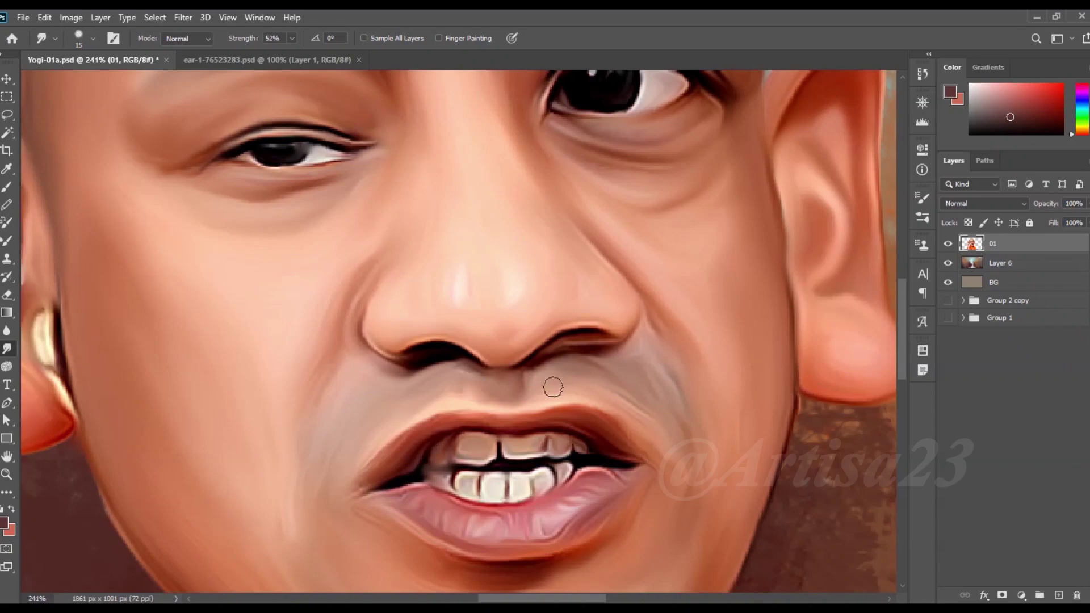
{"action": "scroll", "coordinate": [548, 366], "scroll_direction": "down", "scroll_amount": 2}
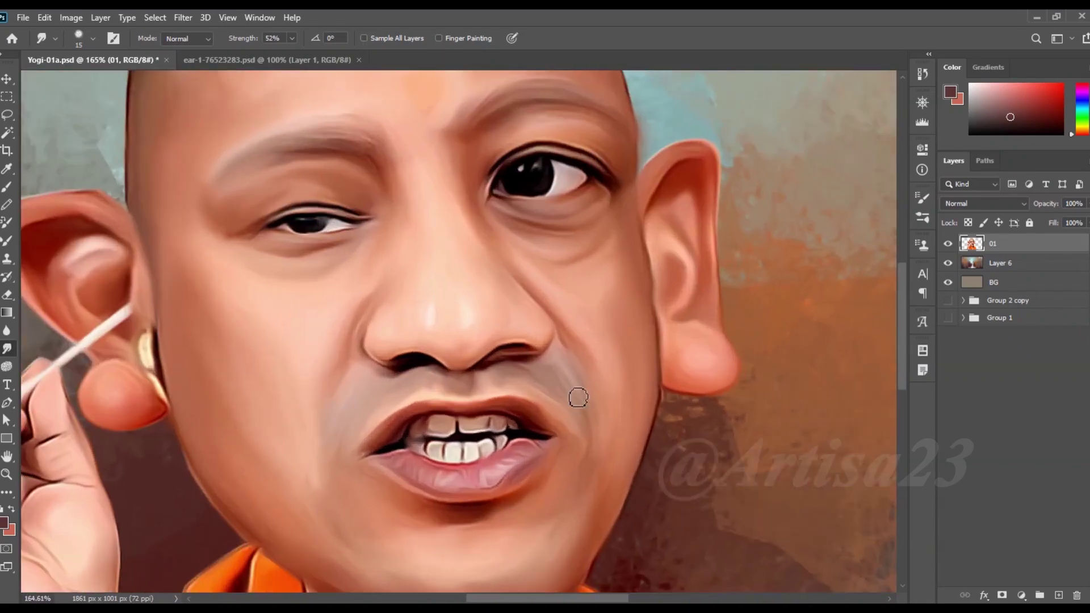
{"action": "scroll", "coordinate": [526, 390], "scroll_direction": "down", "scroll_amount": 2}
{"action": "scroll", "coordinate": [447, 421], "scroll_direction": "up", "scroll_amount": 2}
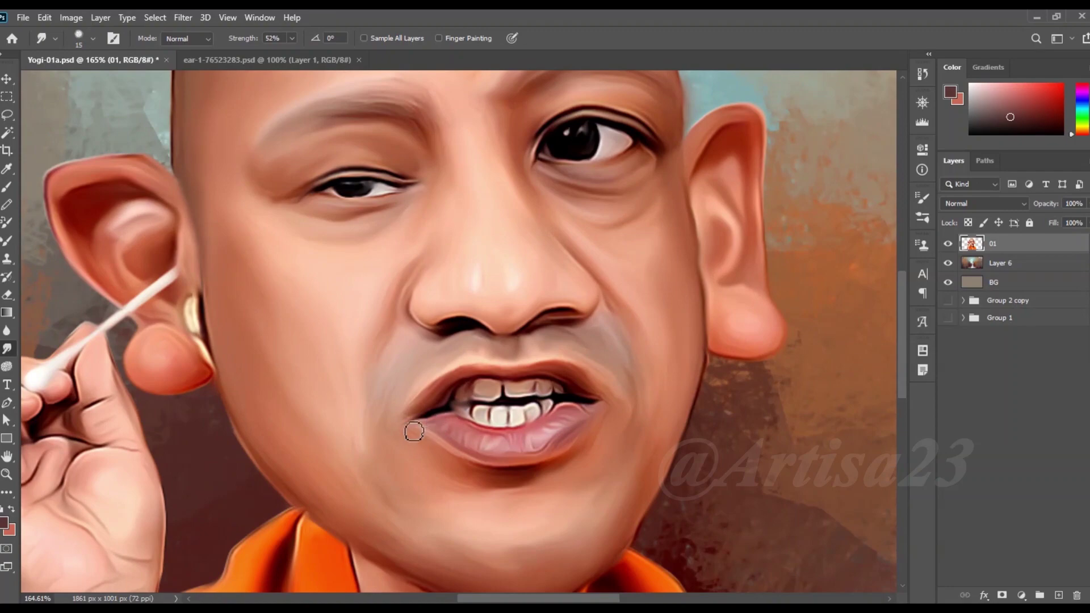
{"action": "scroll", "coordinate": [414, 431], "scroll_direction": "up", "scroll_amount": 1}
{"action": "scroll", "coordinate": [536, 392], "scroll_direction": "up", "scroll_amount": 1}
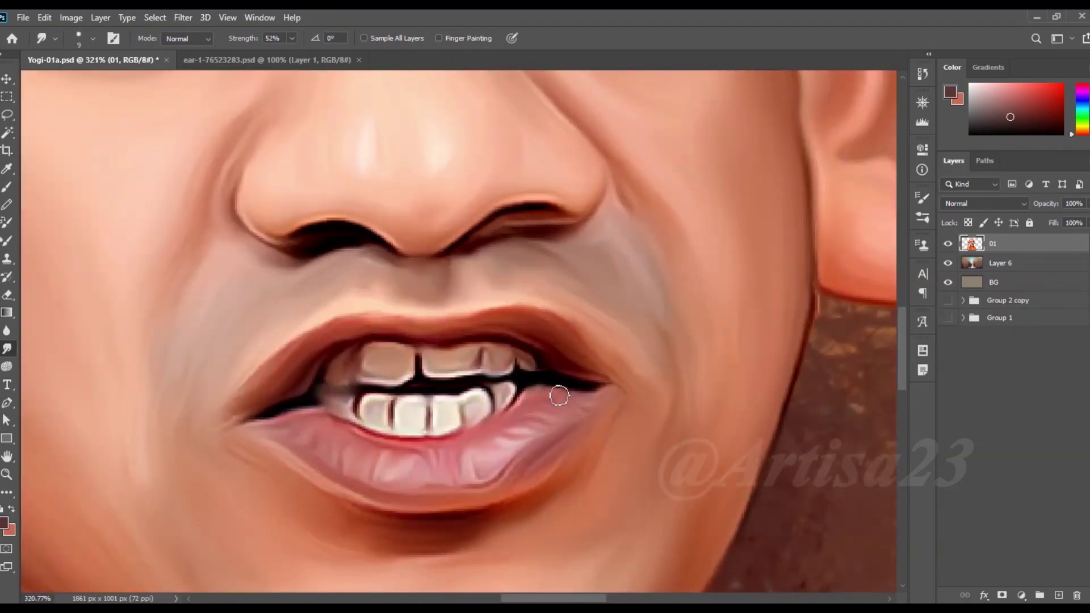
{"action": "scroll", "coordinate": [555, 424], "scroll_direction": "down", "scroll_amount": 5}
{"action": "scroll", "coordinate": [528, 369], "scroll_direction": "up", "scroll_amount": 1}
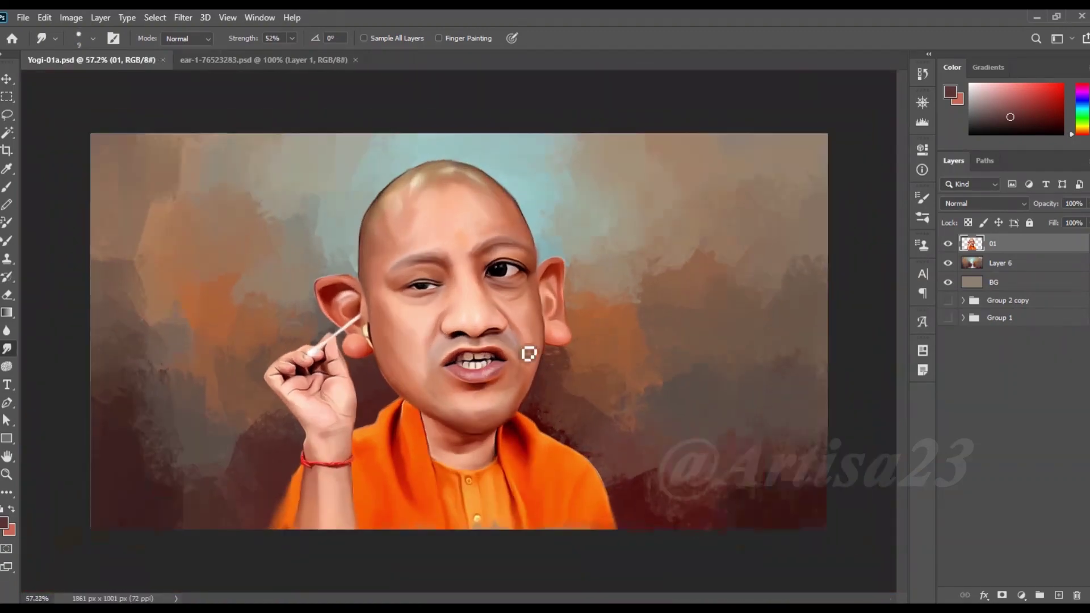
Create a new empty layer named Line above layer 01
{"action": "key", "text": "ctrl+shift+alt+n"}
{"action": "type", "text": "Line"}
{"action": "key", "text": "Return"}
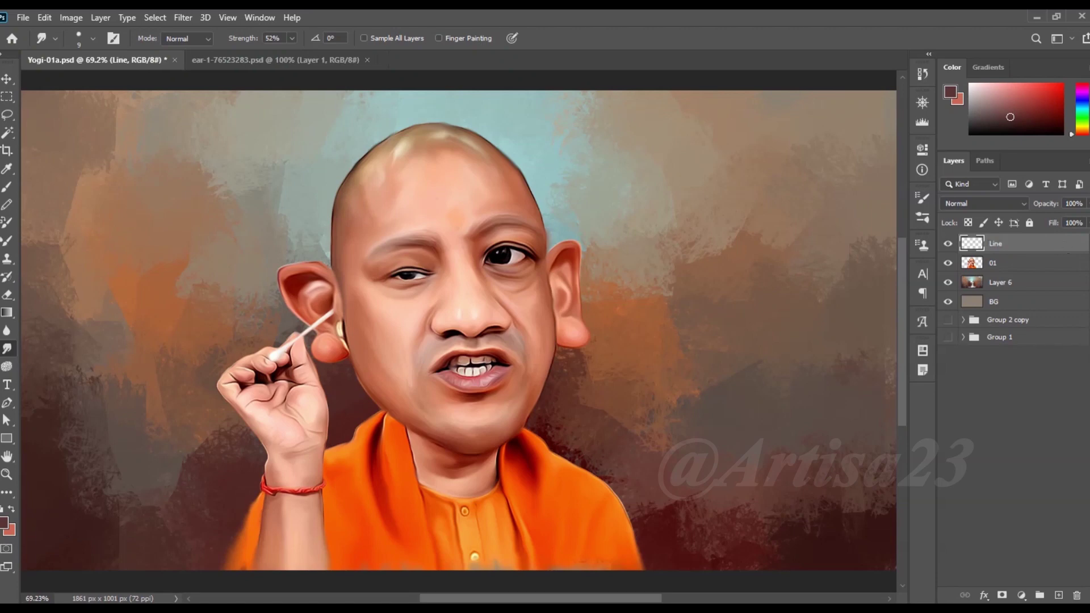
Switch to the Brush tool and pick a different brush preset in Brush Settings
{"action": "key", "text": "b"}
{"action": "key", "text": "F5"}
{"action": "left_click", "coordinate": [737, 191]}
{"action": "left_click", "coordinate": [749, 298]}
{"action": "left_click", "coordinate": [883, 193]}
Set the foreground colour to black and shrink the brush for fine lines
{"action": "scroll", "coordinate": [437, 284], "scroll_direction": "up", "scroll_amount": 4}
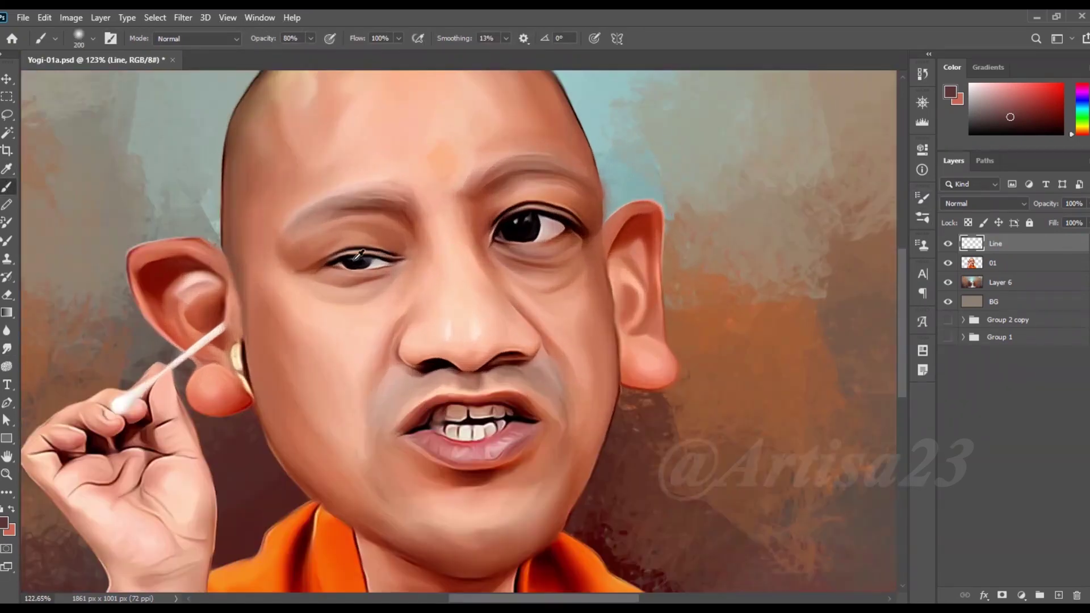
{"action": "scroll", "coordinate": [437, 284], "scroll_direction": "up", "scroll_amount": 5}
{"action": "left_click", "coordinate": [455, 233], "text": "alt"}
{"action": "scroll", "coordinate": [363, 261], "scroll_direction": "up", "scroll_amount": 3}
{"action": "key", "text": "bracketleft"}
{"action": "key", "text": "bracketleft"}
{"action": "key", "text": "bracketleft"}
Paint a dark iris outline, reddish inner eye corner and darker lower lash line
{"action": "mouse_move", "coordinate": [334, 290]}
{"action": "left_mouse_down"}
{"action": "mouse_move", "coordinate": [285, 268]}
{"action": "mouse_move", "coordinate": [358, 285]}
{"action": "mouse_move", "coordinate": [267, 290]}
{"action": "left_mouse_up"}
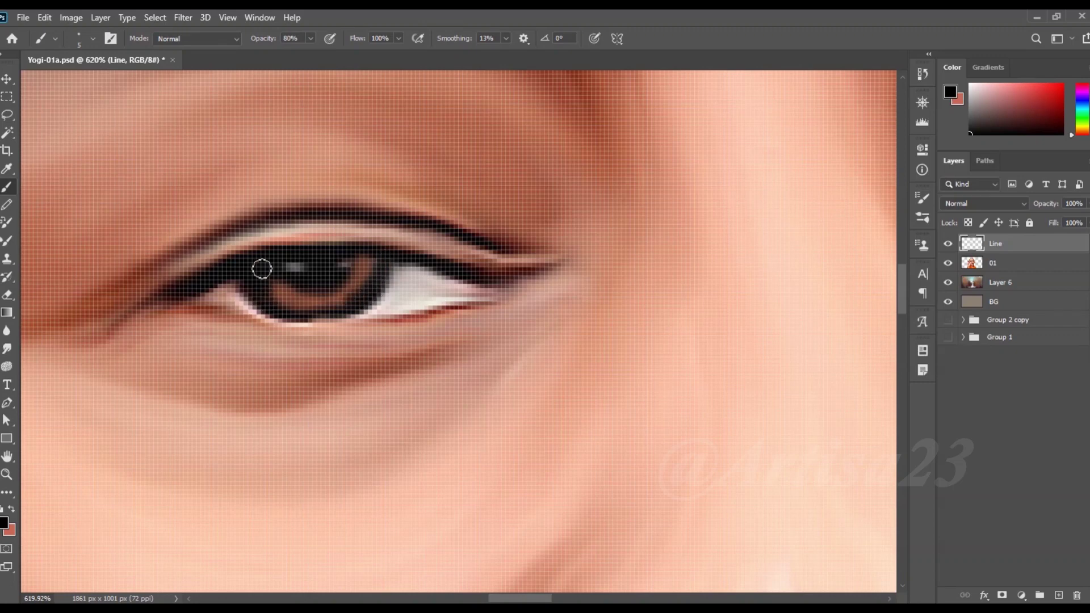
{"action": "left_click", "coordinate": [444, 314], "text": "alt"}
{"action": "mouse_move", "coordinate": [482, 304]}
{"action": "left_mouse_down"}
{"action": "mouse_move", "coordinate": [516, 292]}
{"action": "mouse_move", "coordinate": [470, 297]}
{"action": "mouse_move", "coordinate": [406, 330]}
{"action": "left_mouse_up"}
{"action": "left_click", "coordinate": [219, 312], "text": "alt"}
{"action": "mouse_move", "coordinate": [219, 312]}
{"action": "left_mouse_down"}
{"action": "mouse_move", "coordinate": [274, 323]}
{"action": "mouse_move", "coordinate": [436, 318]}
{"action": "mouse_move", "coordinate": [489, 301]}
{"action": "mouse_move", "coordinate": [455, 285]}
{"action": "left_mouse_up"}
Darken the other eye's lash line and the lower lash line with sampled dark reds
{"action": "left_click", "coordinate": [489, 301], "text": "alt"}
{"action": "scroll", "coordinate": [456, 285], "scroll_direction": "down", "scroll_amount": 3}
{"action": "scroll", "coordinate": [686, 241], "scroll_direction": "up", "scroll_amount": 3}
{"action": "mouse_move", "coordinate": [686, 241]}
{"action": "left_mouse_down"}
{"action": "mouse_move", "coordinate": [485, 298]}
{"action": "mouse_move", "coordinate": [406, 290]}
{"action": "mouse_move", "coordinate": [562, 292]}
{"action": "mouse_move", "coordinate": [303, 290]}
{"action": "left_mouse_up"}
{"action": "scroll", "coordinate": [562, 295], "scroll_direction": "up", "scroll_amount": 2}
{"action": "left_click", "coordinate": [567, 299], "text": "alt"}
{"action": "scroll", "coordinate": [304, 290], "scroll_direction": "up", "scroll_amount": 2}
{"action": "left_click", "coordinate": [268, 274], "text": "alt"}
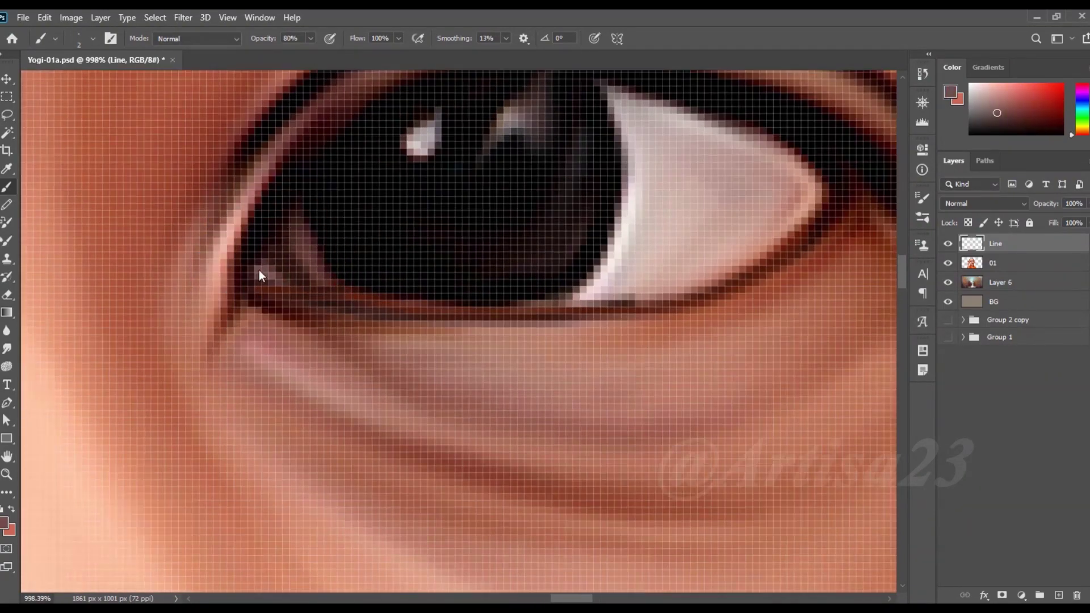
{"action": "left_click_drag", "start_coordinate": [299, 285], "coordinate": [678, 309]}
Paint a dark red curve around the iris and blend it with Smudge
{"action": "left_click", "coordinate": [574, 305], "text": "alt"}
{"action": "scroll", "coordinate": [576, 248], "scroll_direction": "down", "scroll_amount": 2}
{"action": "scroll", "coordinate": [576, 248], "scroll_direction": "up", "scroll_amount": 1}
{"action": "left_click", "coordinate": [586, 227], "text": "alt"}
{"action": "mouse_move", "coordinate": [570, 199]}
{"action": "left_mouse_down"}
{"action": "mouse_move", "coordinate": [545, 306]}
{"action": "mouse_move", "coordinate": [391, 276]}
{"action": "left_mouse_up"}
{"action": "left_click", "coordinate": [7, 349]}
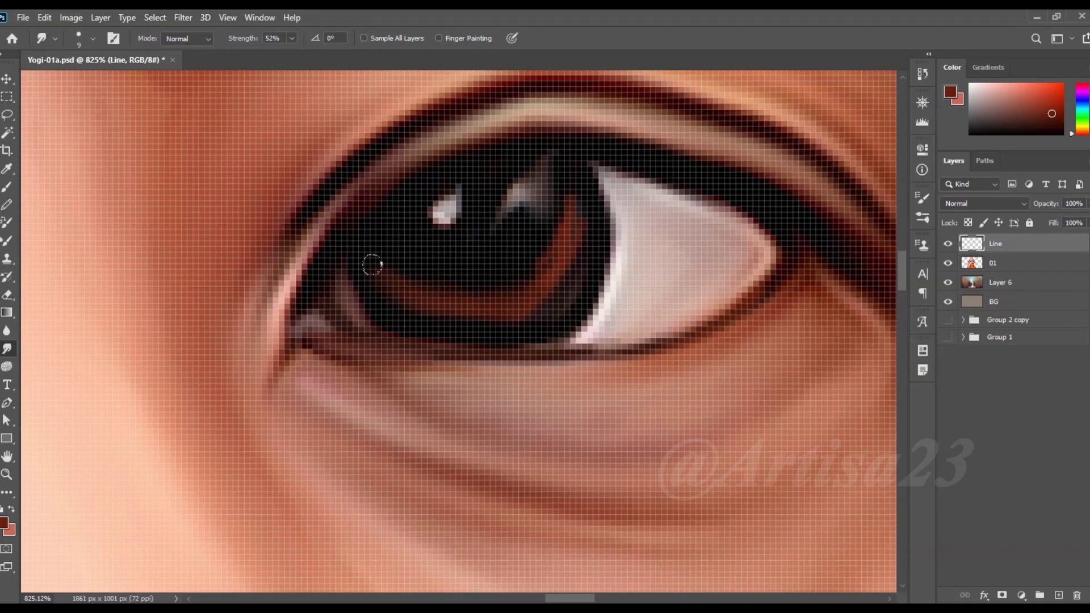
Brighten the eye white with a sampled light colour and blend it with Smudge
{"action": "key", "text": "b"}
{"action": "scroll", "coordinate": [561, 207], "scroll_direction": "up", "scroll_amount": 1}
{"action": "left_click", "coordinate": [496, 210], "text": "alt"}
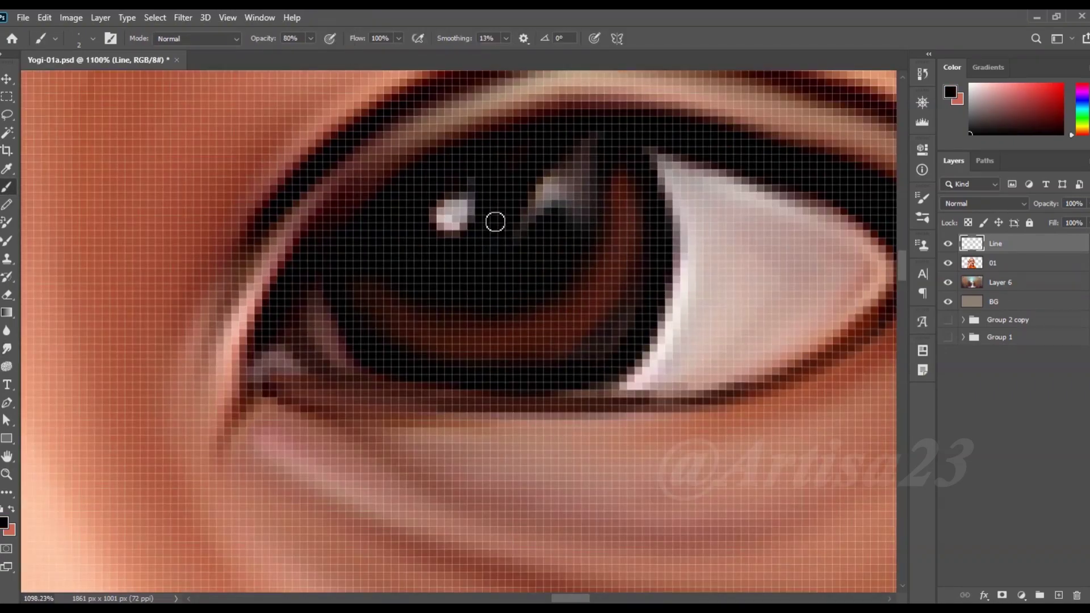
{"action": "scroll", "coordinate": [593, 153], "scroll_direction": "down", "scroll_amount": 2}
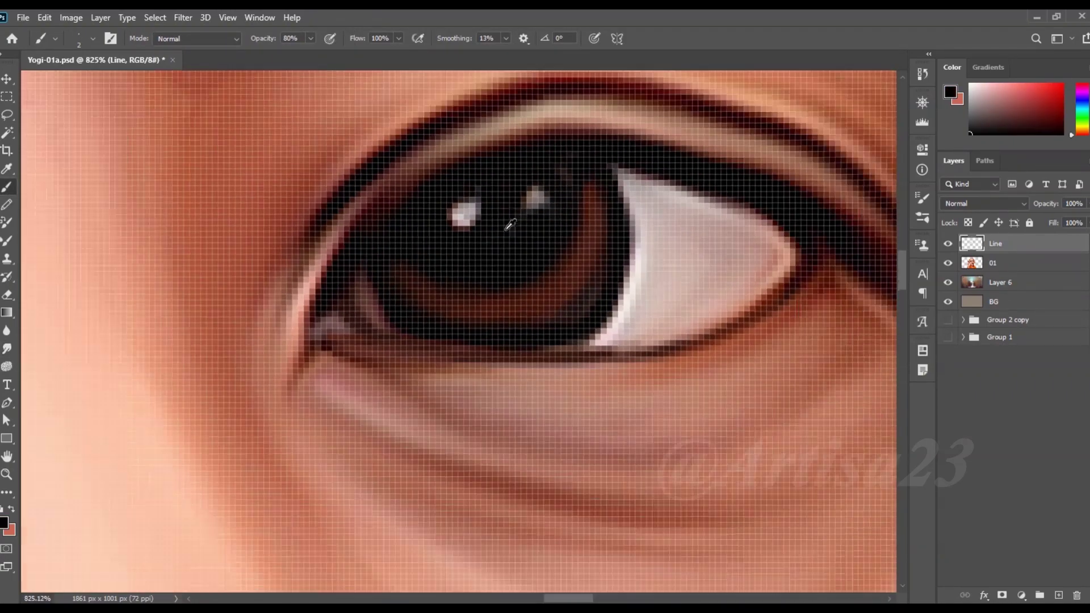
{"action": "scroll", "coordinate": [593, 154], "scroll_direction": "down", "scroll_amount": 1}
{"action": "scroll", "coordinate": [667, 199], "scroll_direction": "up", "scroll_amount": 1}
{"action": "scroll", "coordinate": [667, 199], "scroll_direction": "up", "scroll_amount": 1}
{"action": "left_click", "coordinate": [667, 199], "text": "alt"}
{"action": "mouse_move", "coordinate": [667, 199]}
{"action": "left_mouse_down"}
{"action": "mouse_move", "coordinate": [689, 225]}
{"action": "mouse_move", "coordinate": [690, 217]}
{"action": "left_mouse_up"}
{"action": "left_click", "coordinate": [7, 348]}
Paint an orange-brown stroke along the lower iris of the wide-open eye
{"action": "scroll", "coordinate": [627, 239], "scroll_direction": "up", "scroll_amount": 2}
{"action": "scroll", "coordinate": [690, 217], "scroll_direction": "down", "scroll_amount": 1}
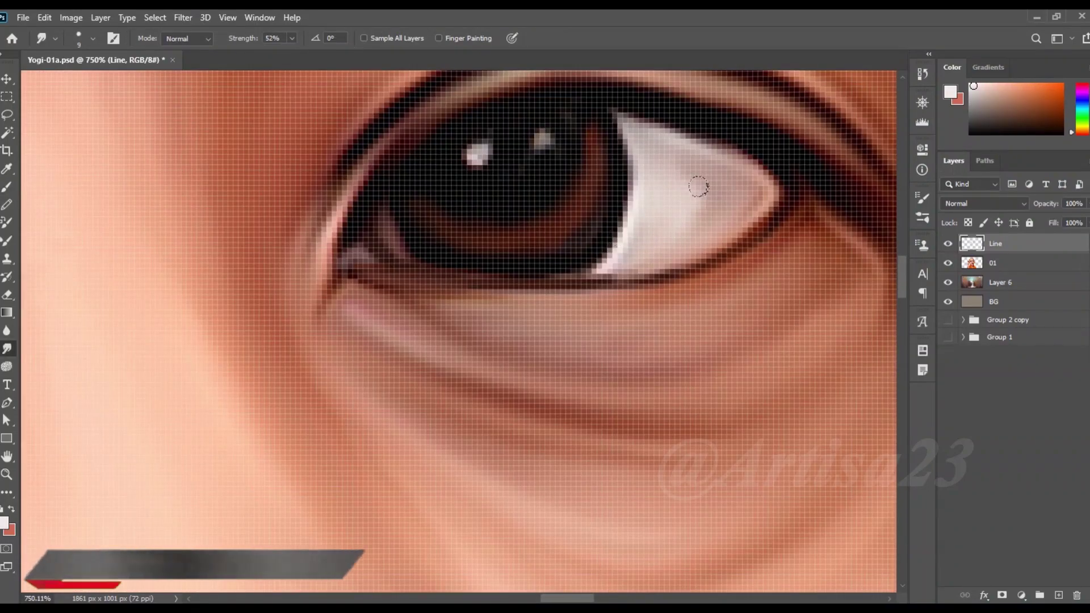
{"action": "scroll", "coordinate": [699, 185], "scroll_direction": "down", "scroll_amount": 2}
{"action": "scroll", "coordinate": [404, 248], "scroll_direction": "up", "scroll_amount": 1}
{"action": "key", "text": "b"}
{"action": "scroll", "coordinate": [97, 272], "scroll_direction": "up", "scroll_amount": 1}
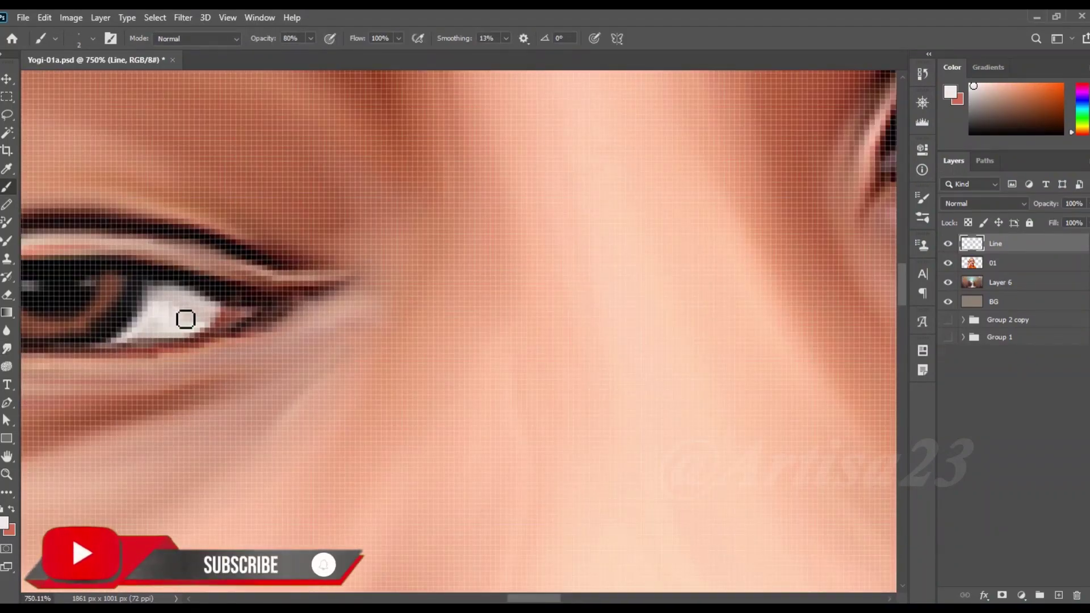
{"action": "scroll", "coordinate": [185, 316], "scroll_direction": "down", "scroll_amount": 2}
{"action": "scroll", "coordinate": [513, 221], "scroll_direction": "up", "scroll_amount": 2}
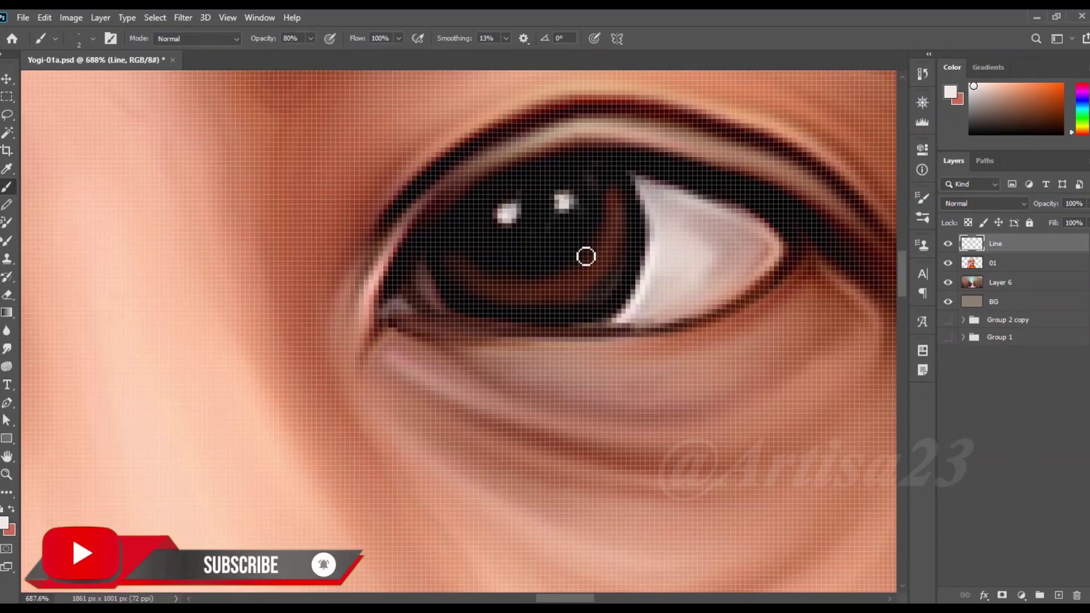
{"action": "scroll", "coordinate": [585, 255], "scroll_direction": "down", "scroll_amount": 2}
{"action": "scroll", "coordinate": [511, 289], "scroll_direction": "up", "scroll_amount": 2}
{"action": "left_click_drag", "start_coordinate": [502, 295], "coordinate": [540, 281]}
Smudge the squinting eye's lower iris ring into a soft orange curve
{"action": "key", "text": "r"}
{"action": "scroll", "coordinate": [540, 282], "scroll_direction": "down", "scroll_amount": 1}
{"action": "scroll", "coordinate": [357, 297], "scroll_direction": "down", "scroll_amount": 2}
{"action": "scroll", "coordinate": [340, 318], "scroll_direction": "up", "scroll_amount": 2}
{"action": "key", "text": "b"}
{"action": "scroll", "coordinate": [324, 361], "scroll_direction": "up", "scroll_amount": 1}
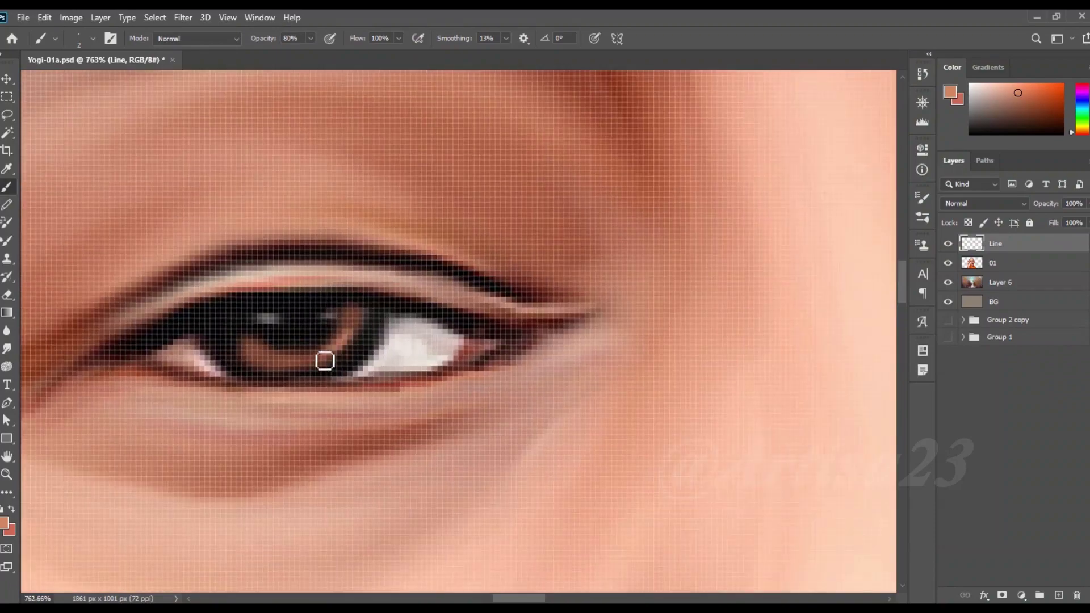
{"action": "key", "text": "r"}
{"action": "left_click_drag", "start_coordinate": [214, 316], "coordinate": [341, 335]}
Dab a small light catchlight on the iris, then sample a reddish-brown from the eye
{"action": "key", "text": "b"}
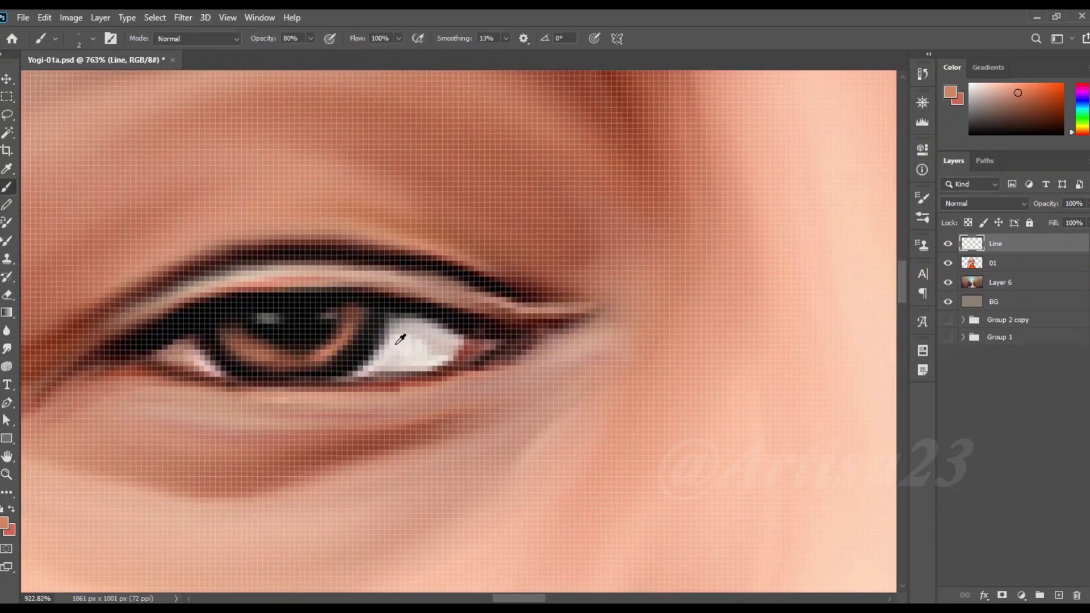
{"action": "left_click", "coordinate": [396, 330], "text": "alt"}
{"action": "scroll", "coordinate": [397, 330], "scroll_direction": "down", "scroll_amount": 1}
{"action": "left_click", "coordinate": [307, 311]}
{"action": "scroll", "coordinate": [227, 311], "scroll_direction": "down", "scroll_amount": 3}
{"action": "scroll", "coordinate": [356, 291], "scroll_direction": "up", "scroll_amount": 2}
{"action": "left_click", "coordinate": [223, 333], "text": "alt"}
Sample a light skin pink and alternate Brush and Smudge while zooming around the face
{"action": "scroll", "coordinate": [766, 236], "scroll_direction": "up", "scroll_amount": 2}
{"action": "key", "text": "r"}
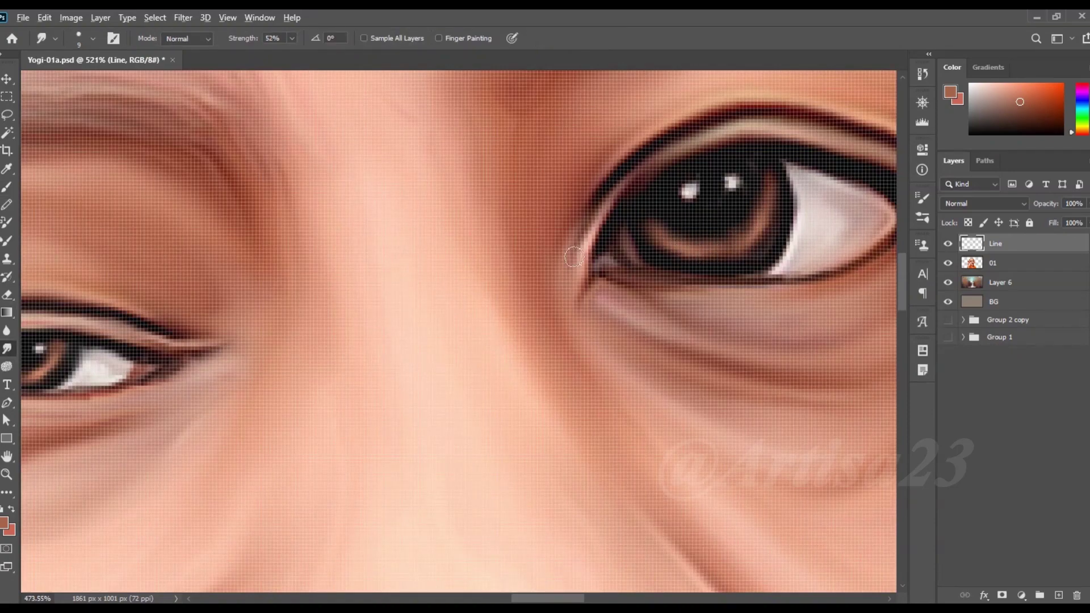
{"action": "key", "text": "b"}
{"action": "scroll", "coordinate": [570, 254], "scroll_direction": "down", "scroll_amount": 2}
{"action": "left_click", "coordinate": [709, 239], "text": "alt"}
{"action": "scroll", "coordinate": [720, 236], "scroll_direction": "up", "scroll_amount": 3}
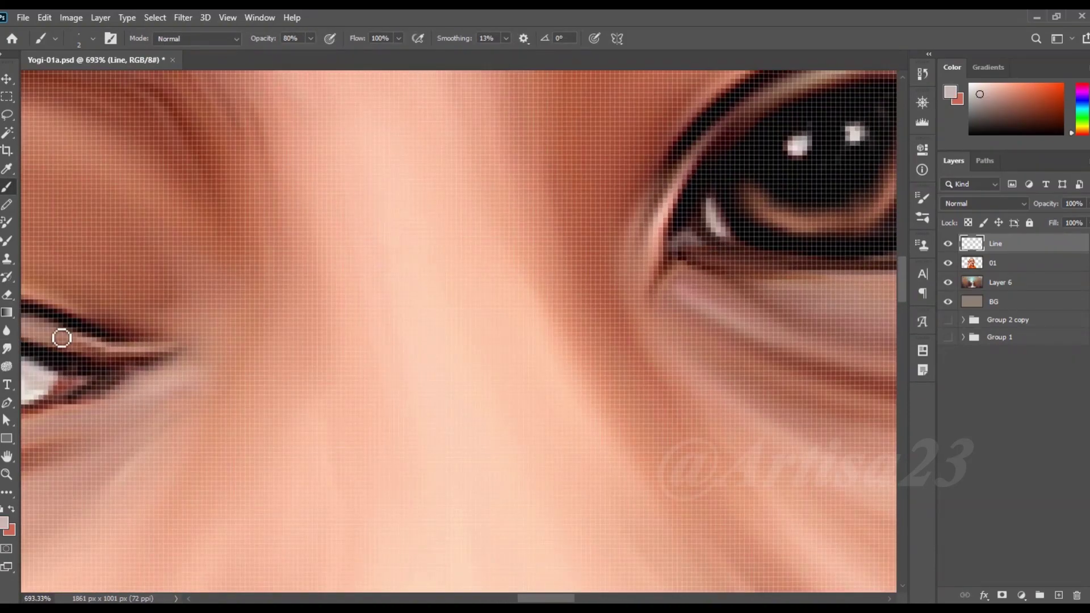
{"action": "key", "text": "r"}
{"action": "scroll", "coordinate": [723, 219], "scroll_direction": "down", "scroll_amount": 2}
{"action": "scroll", "coordinate": [428, 275], "scroll_direction": "down", "scroll_amount": 2}
{"action": "scroll", "coordinate": [459, 278], "scroll_direction": "down", "scroll_amount": 1}
{"action": "scroll", "coordinate": [459, 278], "scroll_direction": "down", "scroll_amount": 1}
{"action": "scroll", "coordinate": [540, 322], "scroll_direction": "down", "scroll_amount": 2}
{"action": "scroll", "coordinate": [511, 369], "scroll_direction": "up", "scroll_amount": 2}
{"action": "scroll", "coordinate": [488, 354], "scroll_direction": "down", "scroll_amount": 1}
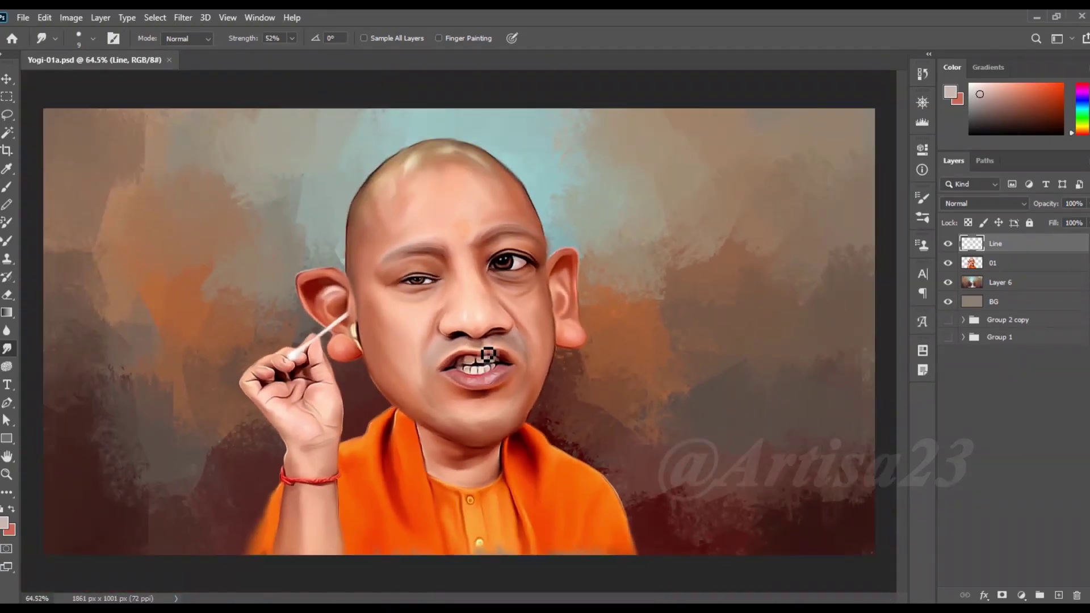
{"action": "scroll", "coordinate": [550, 341], "scroll_direction": "up", "scroll_amount": 1}
Draw near-black outlines along the nose edges with the brush, redoing the first attempt
{"action": "key", "text": "b"}
{"action": "left_click", "coordinate": [305, 236], "text": "alt"}
{"action": "scroll", "coordinate": [511, 317], "scroll_direction": "up", "scroll_amount": 3}
{"action": "scroll", "coordinate": [526, 273], "scroll_direction": "up", "scroll_amount": 1}
{"action": "mouse_move", "coordinate": [526, 273]}
{"action": "left_mouse_down"}
{"action": "mouse_move", "coordinate": [547, 360]}
{"action": "mouse_move", "coordinate": [535, 282]}
{"action": "mouse_move", "coordinate": [482, 238]}
{"action": "left_mouse_up"}
{"action": "key", "text": "ctrl+z"}
{"action": "scroll", "coordinate": [489, 284], "scroll_direction": "down", "scroll_amount": 1}
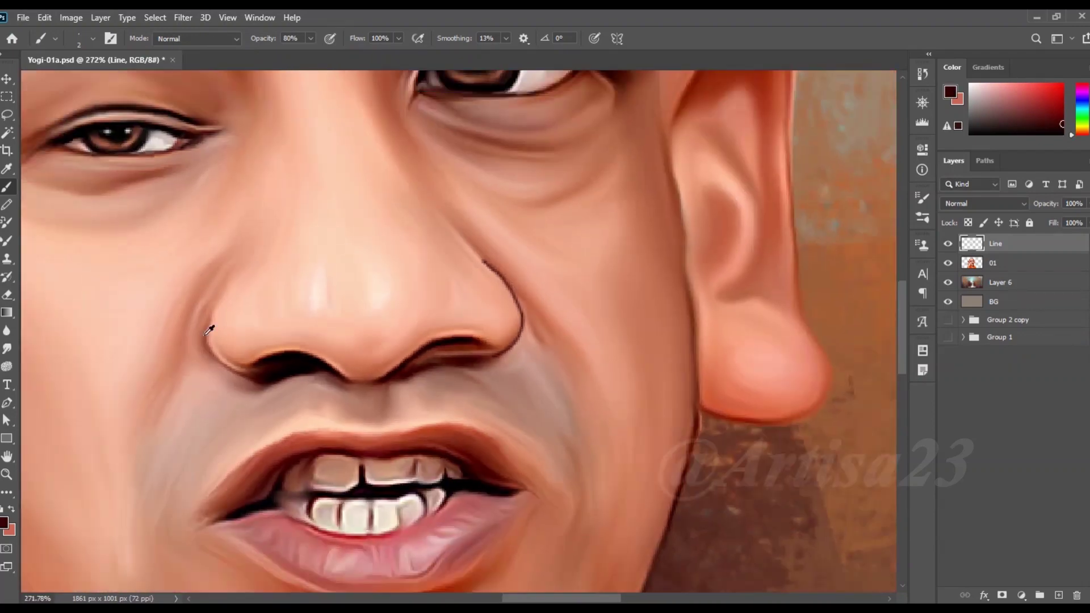
{"action": "scroll", "coordinate": [209, 329], "scroll_direction": "up", "scroll_amount": 1}
{"action": "scroll", "coordinate": [231, 389], "scroll_direction": "up", "scroll_amount": 1}
{"action": "mouse_move", "coordinate": [231, 390]}
{"action": "left_mouse_down"}
{"action": "mouse_move", "coordinate": [204, 253]}
{"action": "mouse_move", "coordinate": [225, 205]}
{"action": "mouse_move", "coordinate": [181, 250]}
{"action": "mouse_move", "coordinate": [240, 373]}
{"action": "left_mouse_up"}
Fade the upper nose outline downward with a smaller smudge brush
{"action": "left_click", "coordinate": [7, 348]}
{"action": "key", "text": "bracketleft"}
{"action": "mouse_move", "coordinate": [707, 162]}
{"action": "left_mouse_down"}
{"action": "mouse_move", "coordinate": [754, 231]}
{"action": "mouse_move", "coordinate": [783, 319]}
{"action": "left_mouse_up"}
{"action": "scroll", "coordinate": [359, 319], "scroll_direction": "down", "scroll_amount": 3}
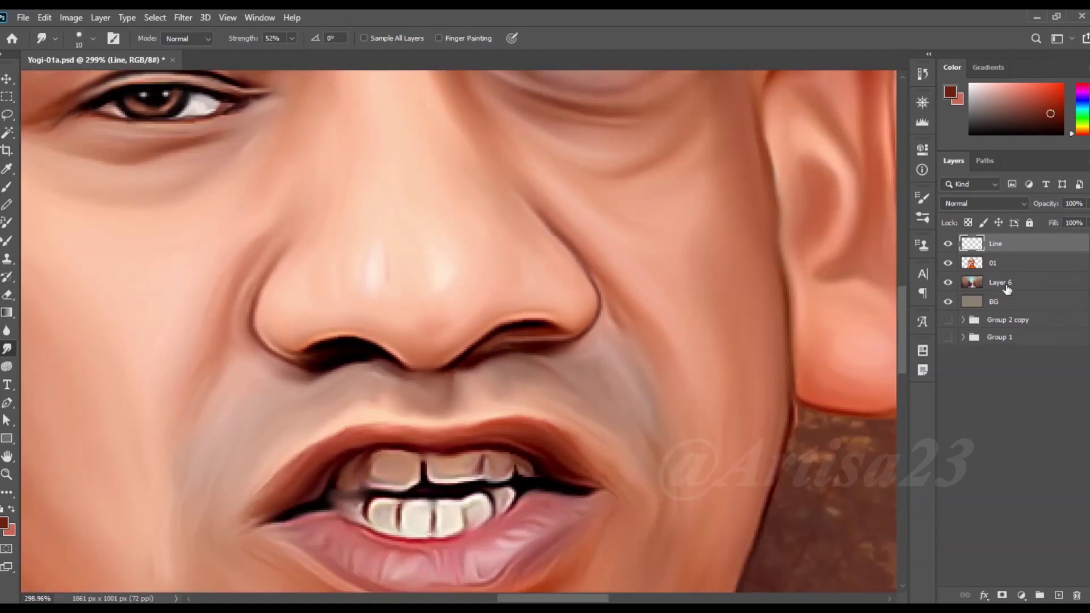
Smudge the skin around the mouth on layer 01 with a larger brush
{"action": "key", "text": "alt+bracketleft"}
{"action": "scroll", "coordinate": [395, 242], "scroll_direction": "up", "scroll_amount": 2}
{"action": "key", "text": "bracketright"}
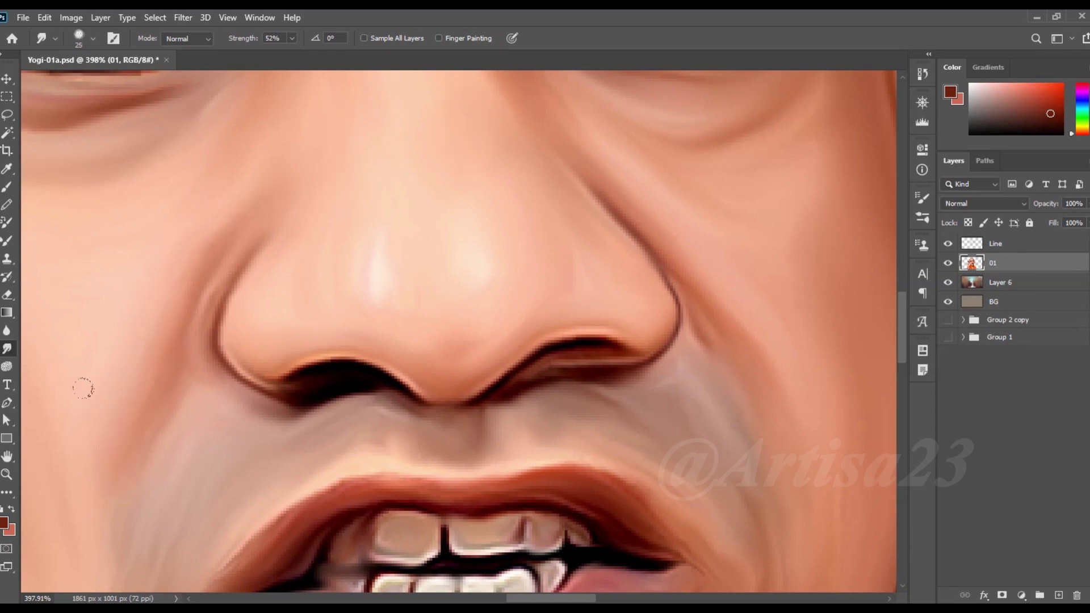
{"action": "key", "text": "bracketright"}
{"action": "scroll", "coordinate": [220, 250], "scroll_direction": "down", "scroll_amount": 1}
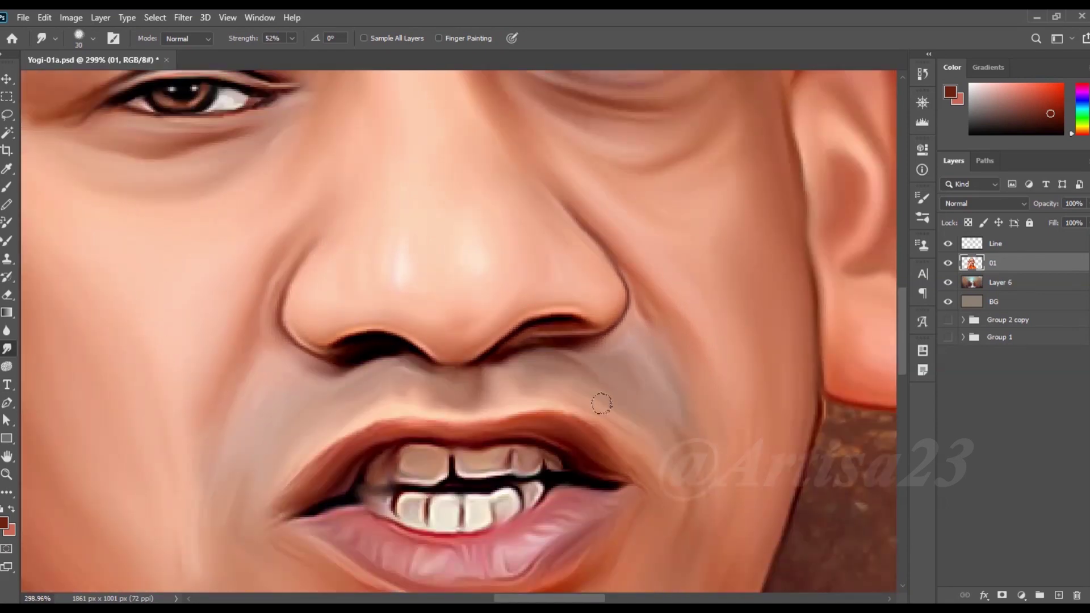
{"action": "scroll", "coordinate": [735, 379], "scroll_direction": "down", "scroll_amount": 2}
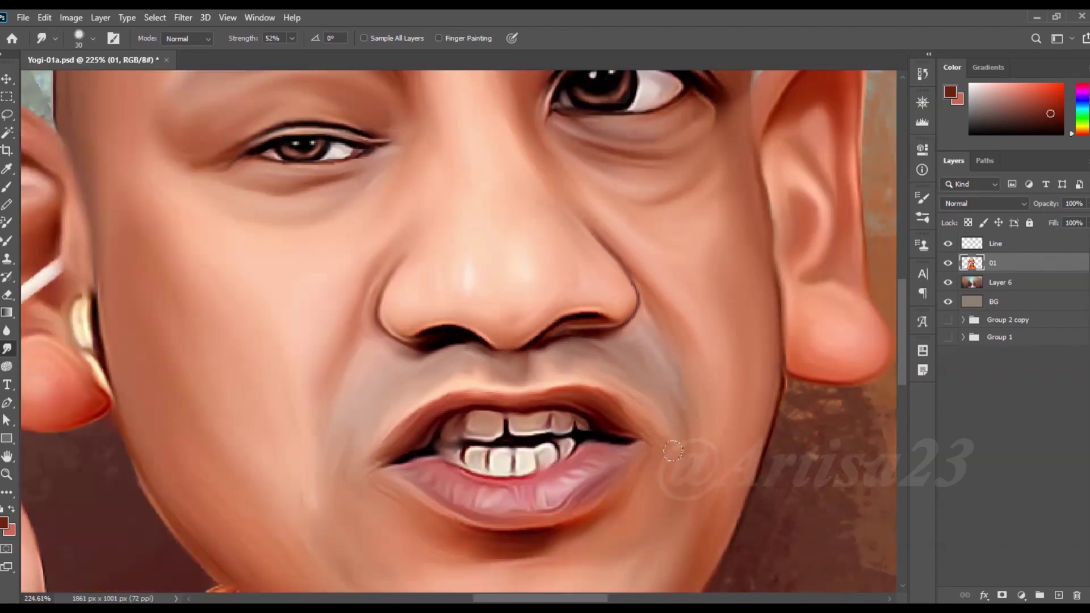
{"action": "scroll", "coordinate": [511, 397], "scroll_direction": "down", "scroll_amount": 1}
{"action": "scroll", "coordinate": [298, 503], "scroll_direction": "up", "scroll_amount": 2}
{"action": "key", "text": "bracketright"}
{"action": "scroll", "coordinate": [167, 447], "scroll_direction": "down", "scroll_amount": 2}
{"action": "scroll", "coordinate": [468, 515], "scroll_direction": "up", "scroll_amount": 2}
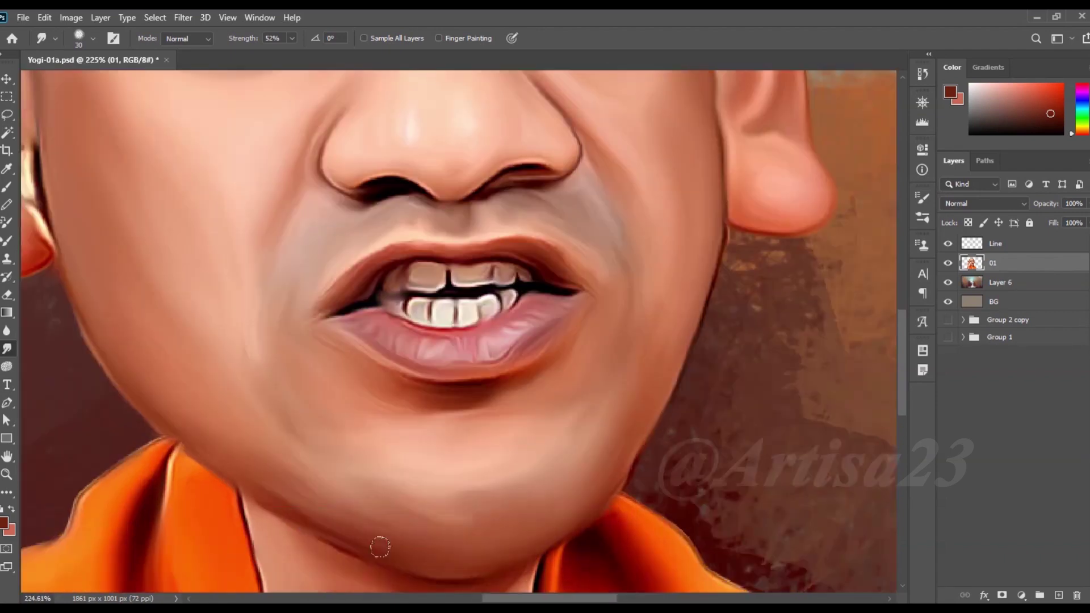
{"action": "scroll", "coordinate": [585, 421], "scroll_direction": "down", "scroll_amount": 2}
{"action": "scroll", "coordinate": [521, 433], "scroll_direction": "up", "scroll_amount": 2}
{"action": "key", "text": "bracketleft"}
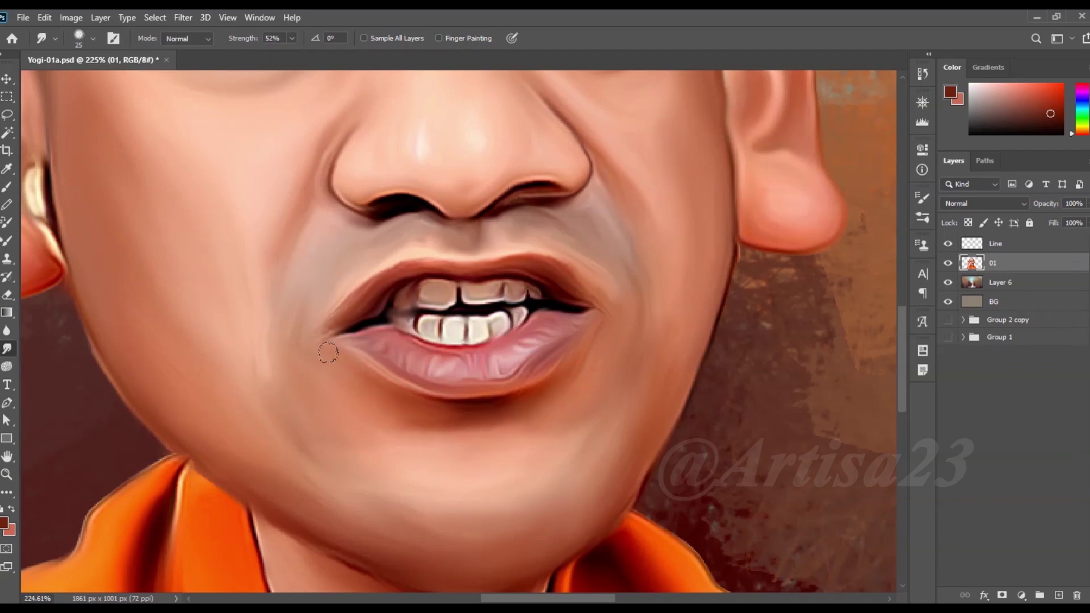
{"action": "scroll", "coordinate": [316, 314], "scroll_direction": "down", "scroll_amount": 2}
{"action": "scroll", "coordinate": [360, 246], "scroll_direction": "up", "scroll_amount": 1}
{"action": "scroll", "coordinate": [414, 270], "scroll_direction": "down", "scroll_amount": 3}
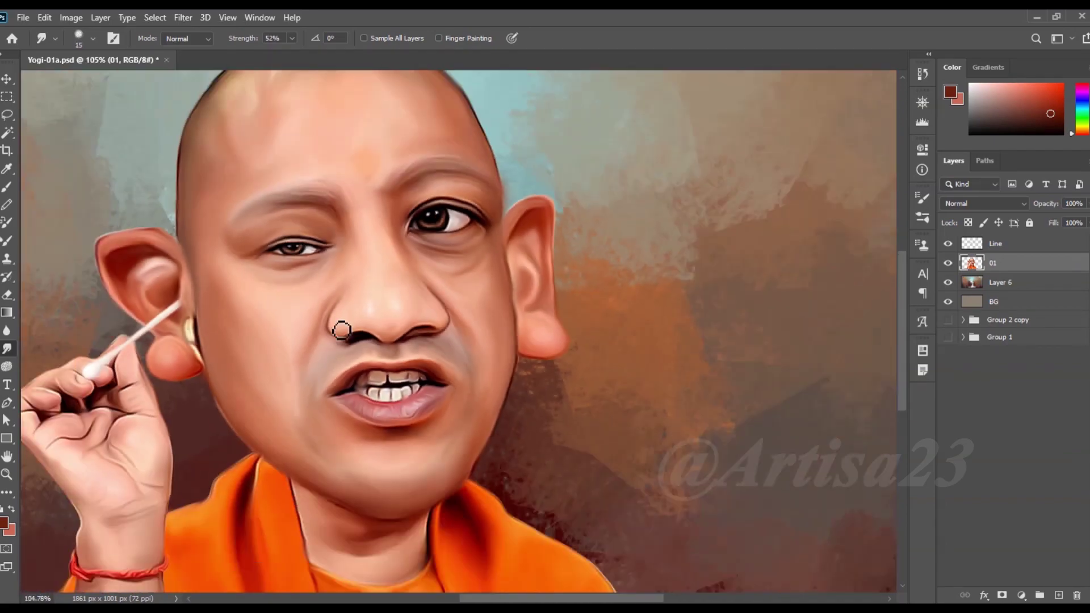
Save the document
{"action": "key", "text": "ctrl+s"}
{"action": "scroll", "coordinate": [481, 308], "scroll_direction": "down", "scroll_amount": 2}
{"action": "scroll", "coordinate": [530, 335], "scroll_direction": "down", "scroll_amount": 1}
{"action": "scroll", "coordinate": [634, 274], "scroll_direction": "up", "scroll_amount": 2}
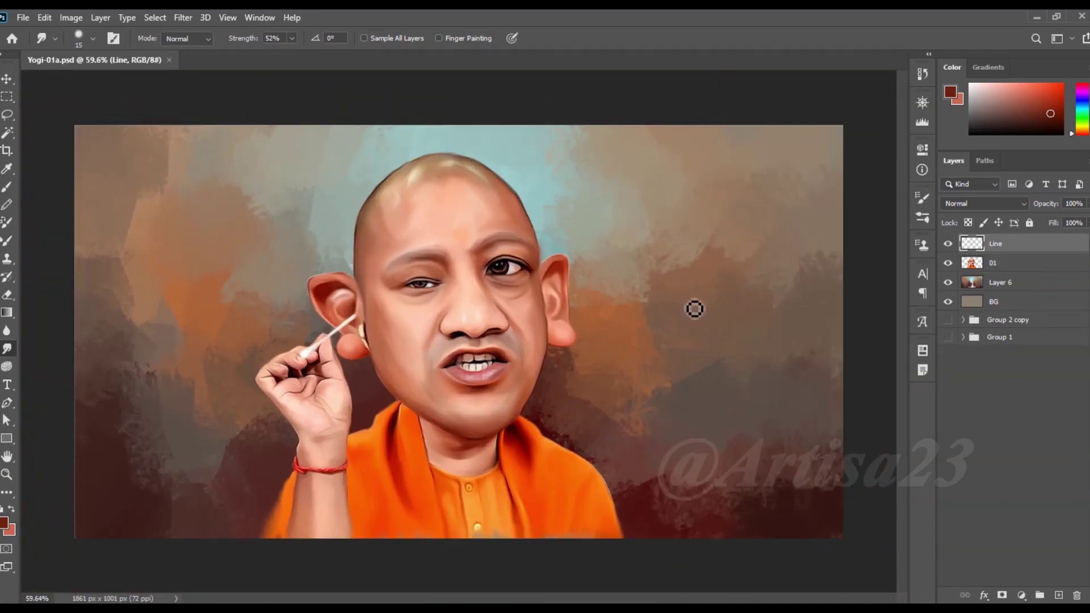
Add a new empty layer and make the Line layer active with a slightly larger brush
{"action": "left_click", "coordinate": [1059, 595]}
{"action": "left_click", "coordinate": [1009, 264]}
{"action": "scroll", "coordinate": [610, 513], "scroll_direction": "up", "scroll_amount": 1}
{"action": "key", "text": "b"}
{"action": "scroll", "coordinate": [526, 462], "scroll_direction": "up", "scroll_amount": 2}
{"action": "scroll", "coordinate": [553, 401], "scroll_direction": "up", "scroll_amount": 1}
{"action": "scroll", "coordinate": [571, 451], "scroll_direction": "down", "scroll_amount": 2}
{"action": "scroll", "coordinate": [633, 418], "scroll_direction": "up", "scroll_amount": 2}
{"action": "key", "text": "bracketright"}
{"action": "key", "text": "bracketright"}
{"action": "key", "text": "bracketright"}
{"action": "scroll", "coordinate": [366, 264], "scroll_direction": "up", "scroll_amount": 1}
{"action": "scroll", "coordinate": [366, 264], "scroll_direction": "up", "scroll_amount": 1}
Sample a brighter red from the robe and paint a dark fold line down the shirt
{"action": "left_click", "coordinate": [243, 299], "text": "alt"}
{"action": "key", "text": "bracketleft"}
{"action": "key", "text": "bracketleft"}
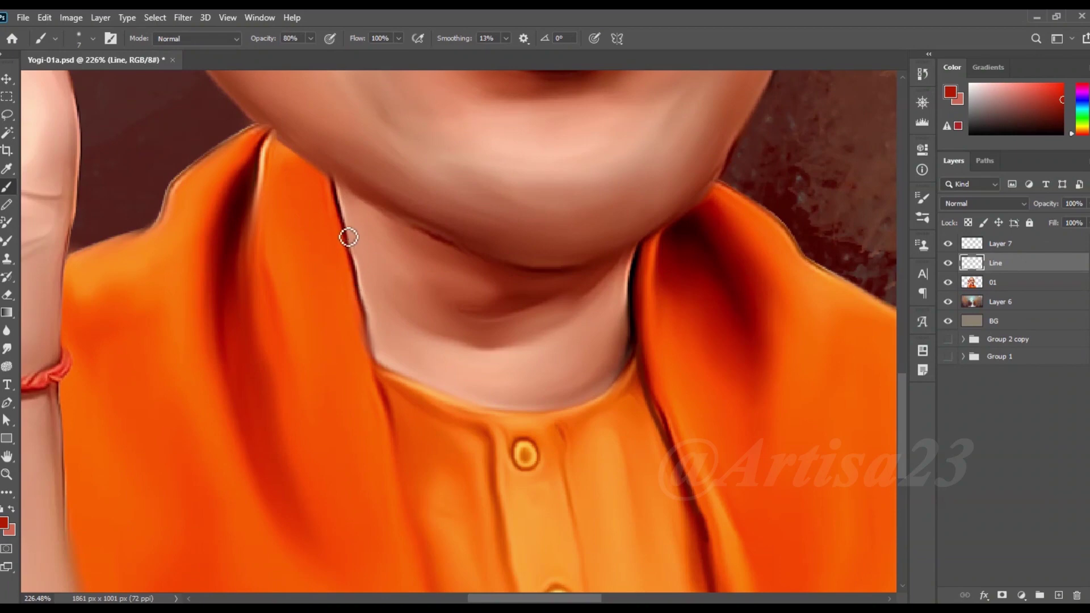
{"action": "scroll", "coordinate": [420, 505], "scroll_direction": "down", "scroll_amount": 2}
{"action": "left_click_drag", "start_coordinate": [411, 441], "coordinate": [423, 538]}
{"action": "scroll", "coordinate": [469, 462], "scroll_direction": "down", "scroll_amount": 1}
{"action": "key", "text": "r"}
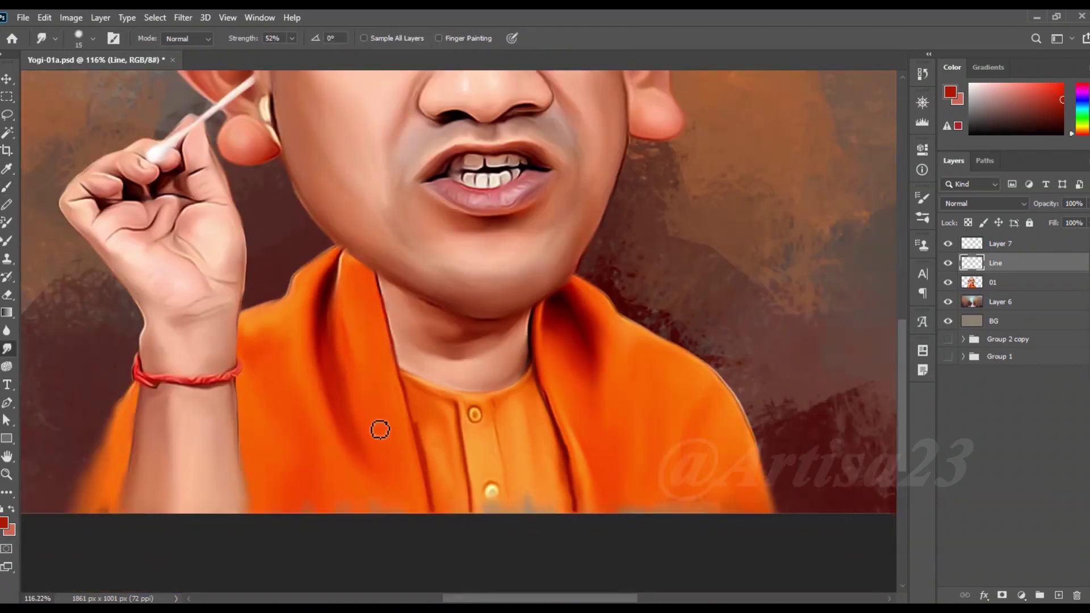
{"action": "key", "text": "b"}
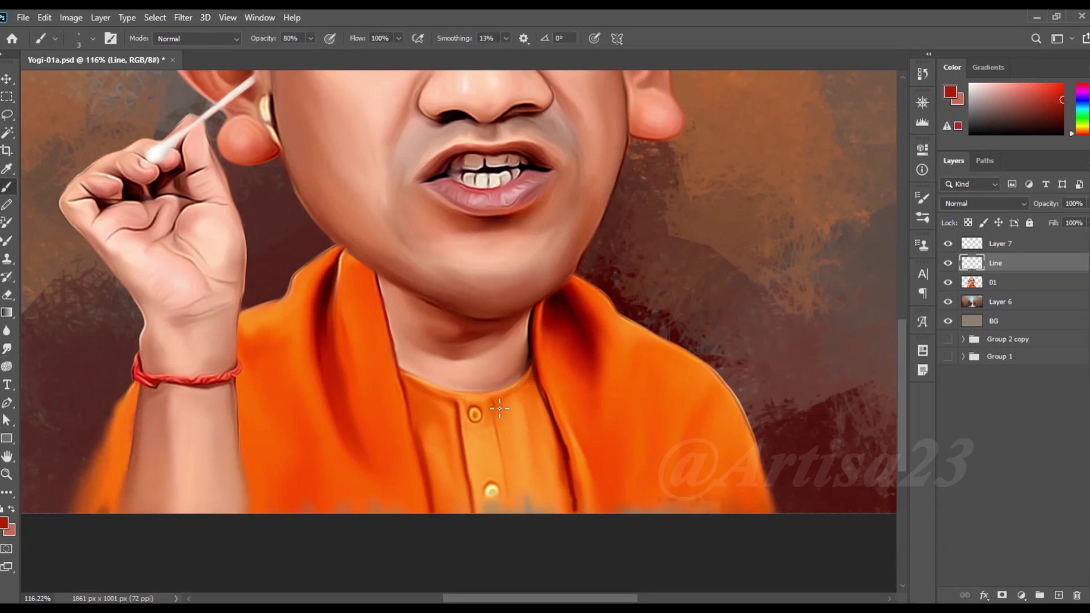
{"action": "left_click", "coordinate": [8, 349]}
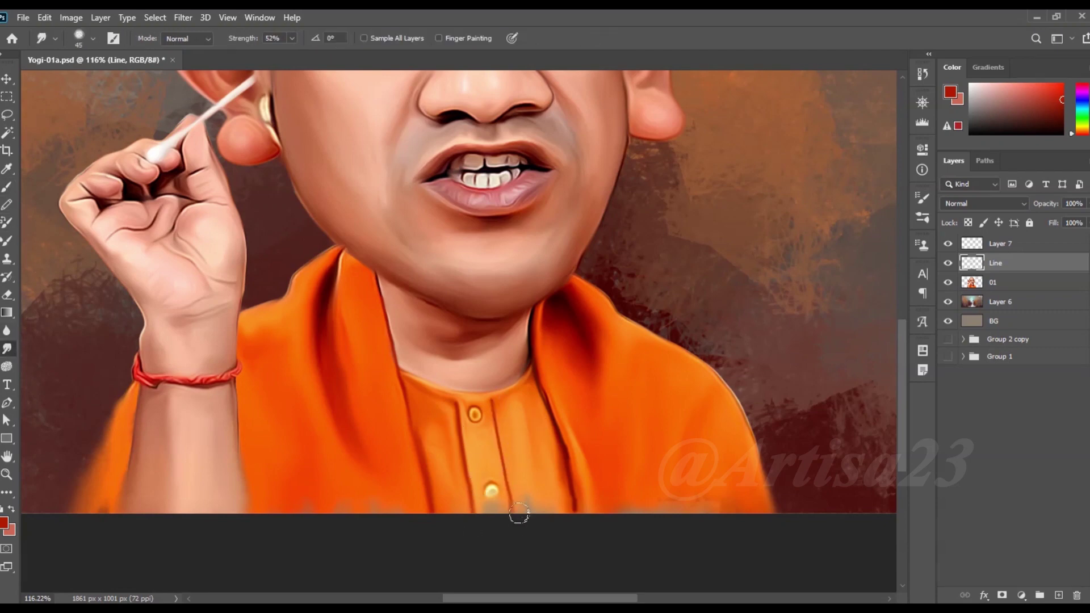
{"action": "key", "text": "b"}
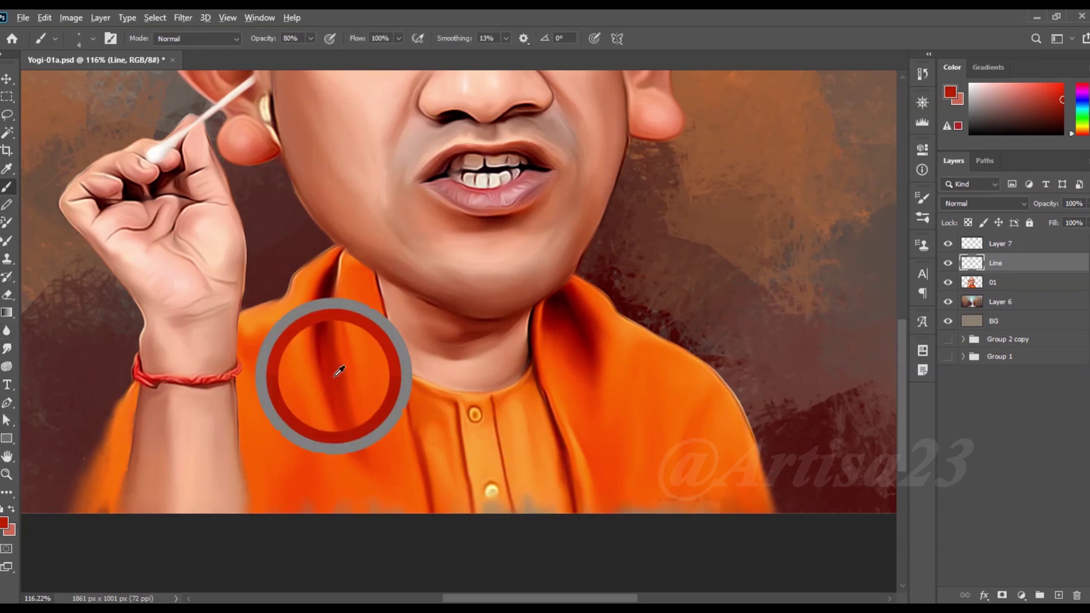
Paint several thin dark-orange fold strokes across both sides of the robe
{"action": "left_click_drag", "start_coordinate": [588, 386], "coordinate": [590, 431]}
{"action": "left_click_drag", "start_coordinate": [567, 404], "coordinate": [612, 485]}
{"action": "mouse_move", "coordinate": [648, 484]}
{"action": "left_mouse_down"}
{"action": "mouse_move", "coordinate": [656, 420]}
{"action": "mouse_move", "coordinate": [690, 497]}
{"action": "left_mouse_up"}
{"action": "key", "text": "bracketleft"}
{"action": "key", "text": "bracketleft"}
{"action": "key", "text": "bracketleft"}
{"action": "left_click_drag", "start_coordinate": [272, 390], "coordinate": [328, 487]}
{"action": "left_click_drag", "start_coordinate": [261, 447], "coordinate": [298, 508]}
Smudge the fold strokes softly into the robe, then switch to layer 01 and save
{"action": "left_click", "coordinate": [8, 349]}
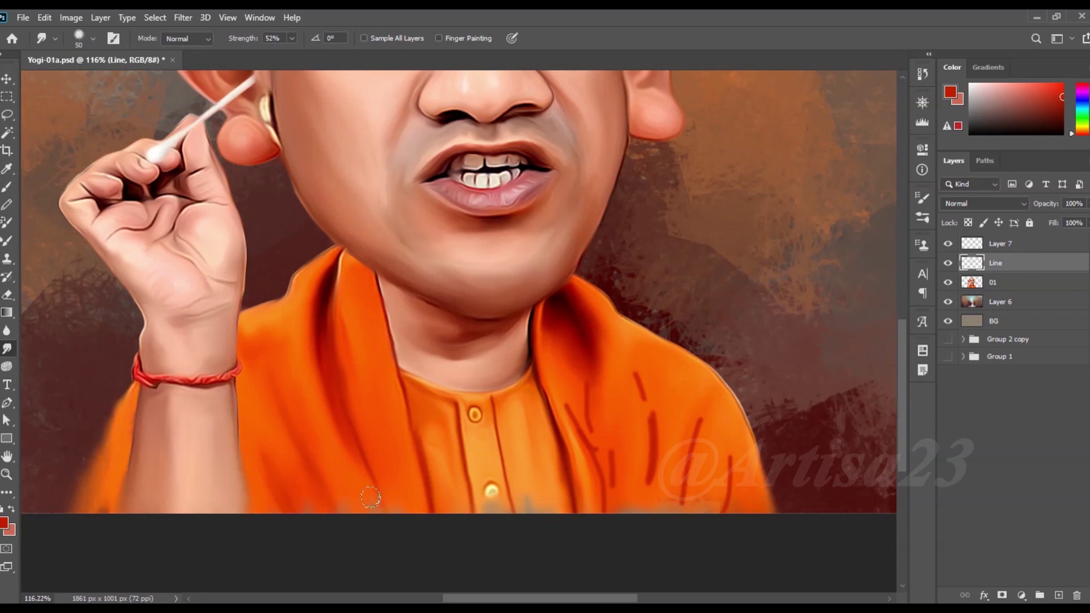
{"action": "left_click_drag", "start_coordinate": [654, 448], "coordinate": [653, 442]}
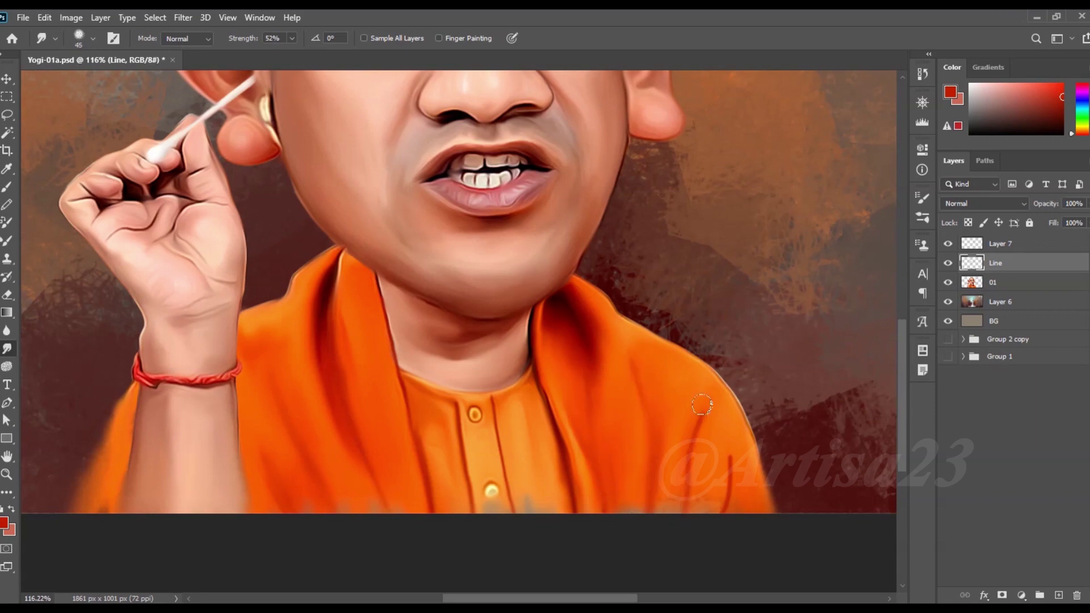
{"action": "key", "text": "alt+bracketleft"}
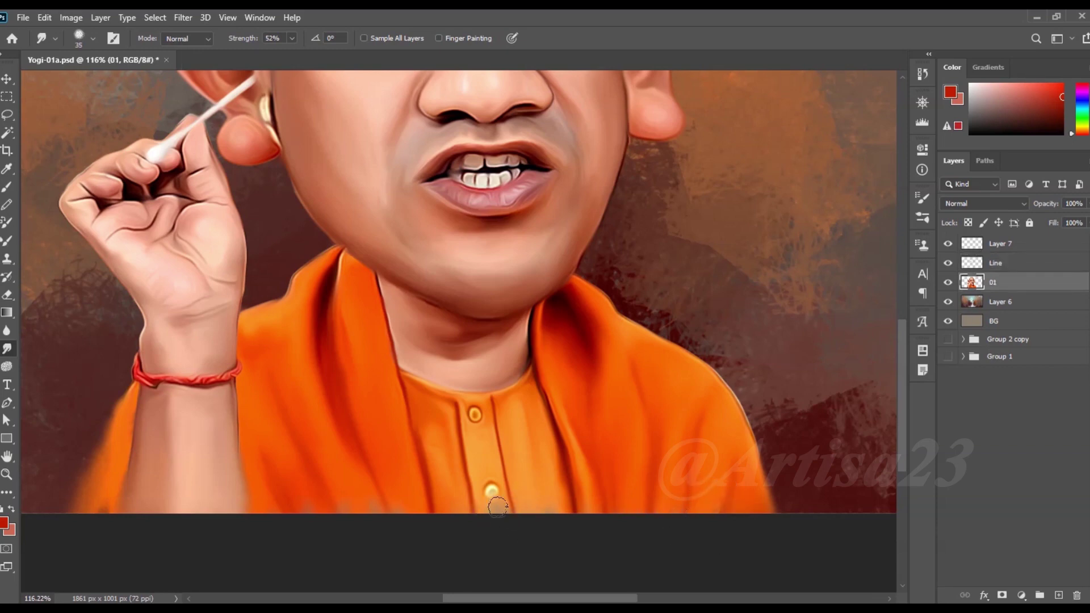
{"action": "scroll", "coordinate": [399, 528], "scroll_direction": "down", "scroll_amount": 5}
{"action": "key", "text": "ctrl+s"}
{"action": "scroll", "coordinate": [389, 450], "scroll_direction": "down", "scroll_amount": 3}
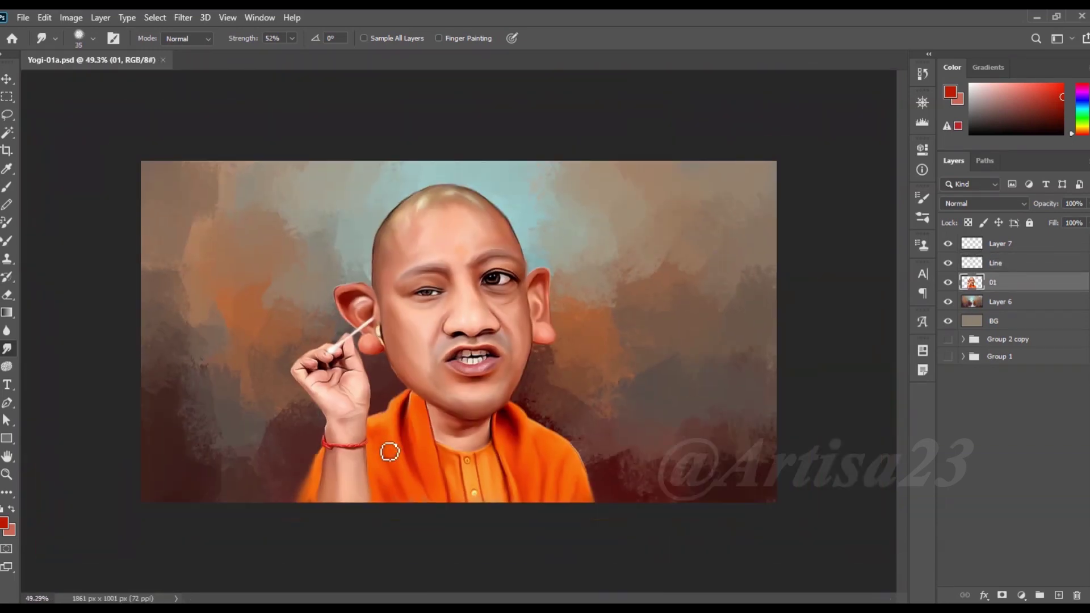
Rename Layer 7 to 'Color 01'
{"action": "scroll", "coordinate": [389, 451], "scroll_direction": "up", "scroll_amount": 2}
{"action": "left_click", "coordinate": [1000, 244]}
{"action": "scroll", "coordinate": [1000, 250], "scroll_direction": "up", "scroll_amount": 2}
{"action": "type", "text": "Color 01"}
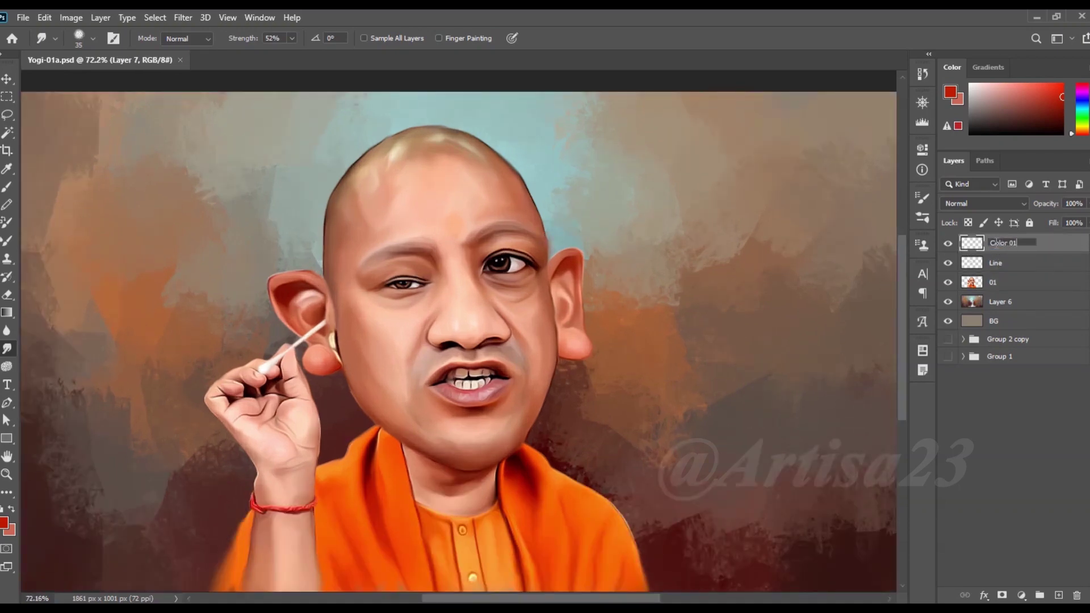
{"action": "key", "text": "Return"}
{"action": "scroll", "coordinate": [454, 307], "scroll_direction": "down", "scroll_amount": 3}
Load the figure selection, lower brush opacity, and set the foreground to dark red 800101
{"action": "left_click", "coordinate": [971, 282], "text": "ctrl"}
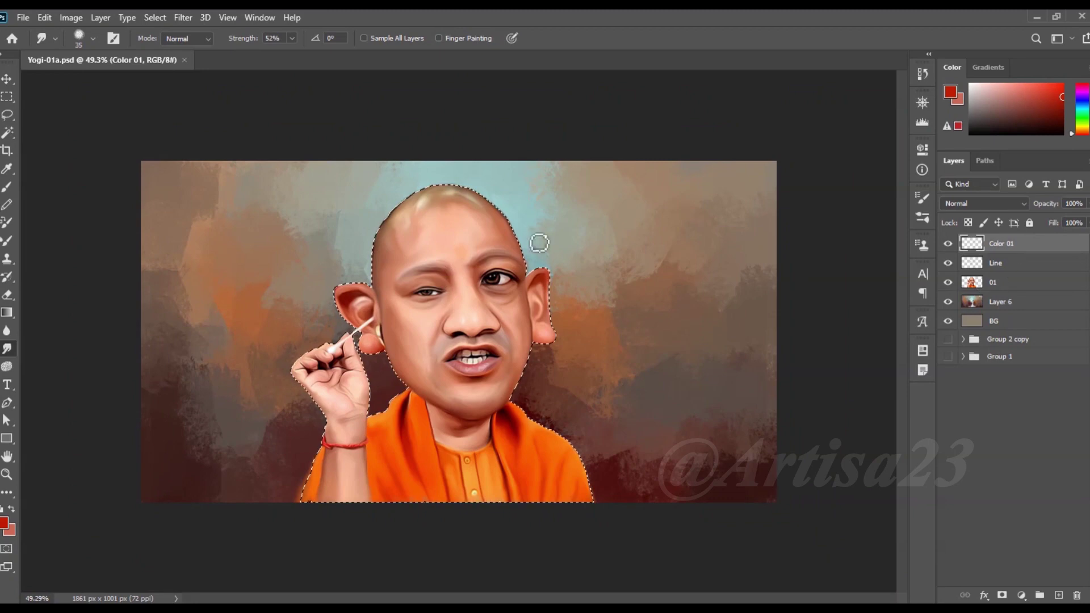
{"action": "key", "text": "b"}
{"action": "left_click_drag", "start_coordinate": [311, 38], "coordinate": [274, 55]}
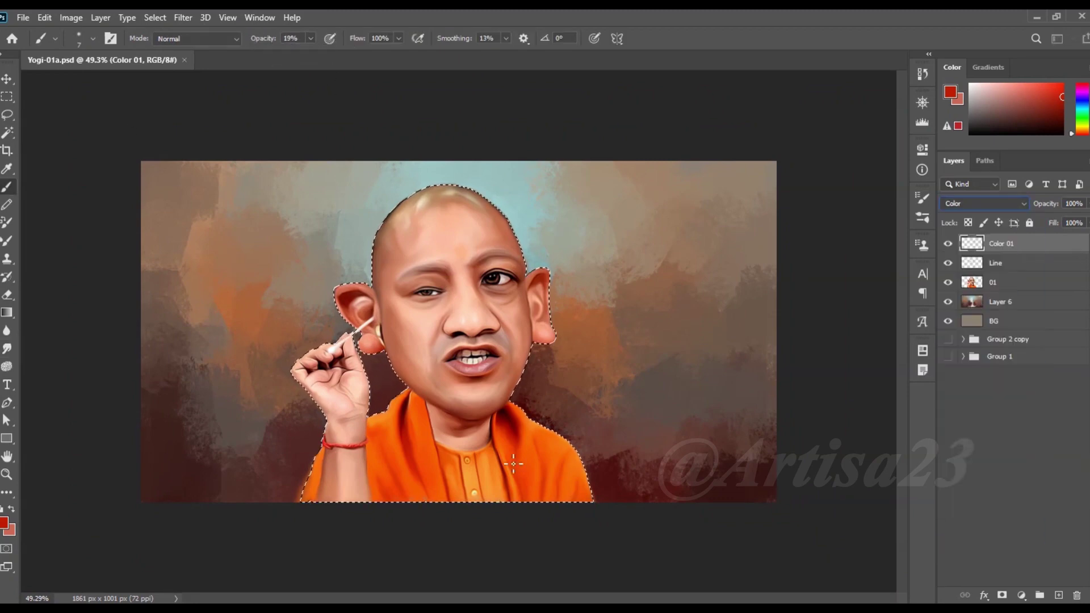
{"action": "left_click", "coordinate": [950, 93]}
{"action": "left_click", "coordinate": [597, 420]}
{"action": "left_click", "coordinate": [736, 327]}
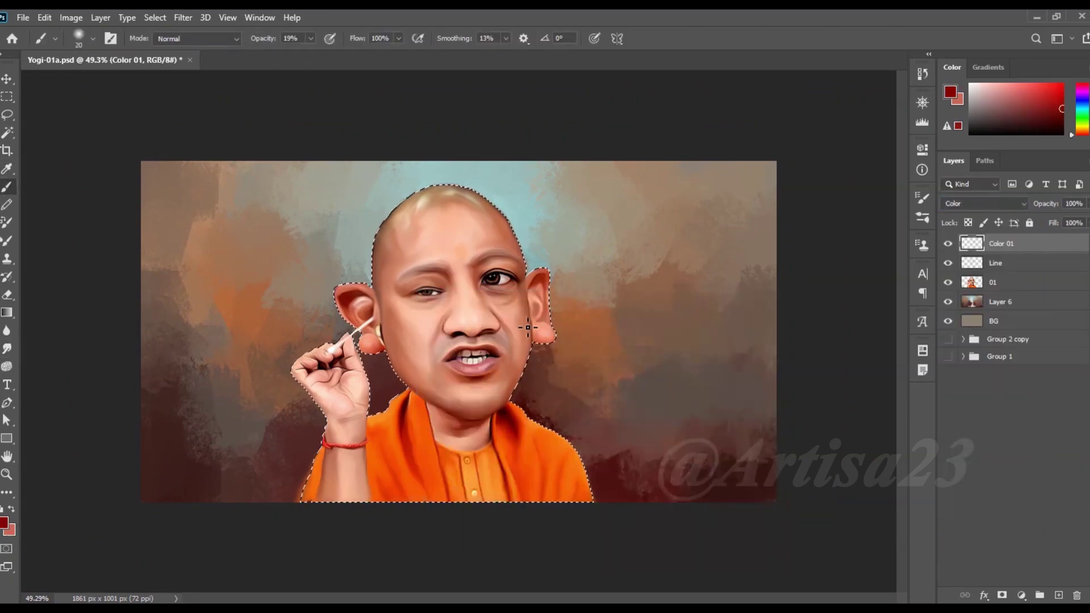
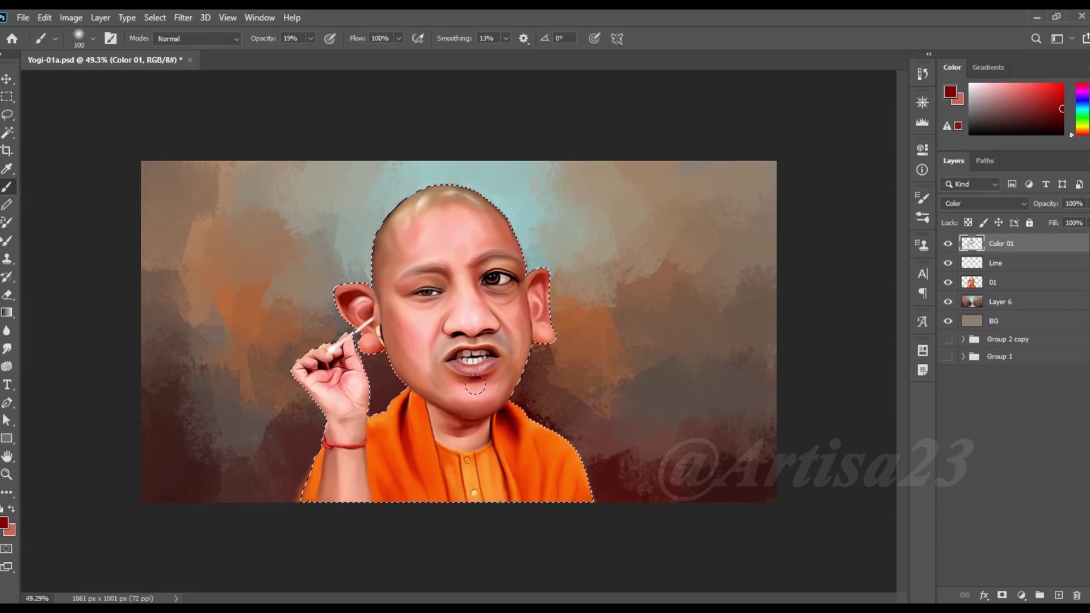
Smudge the Color 01 skin paint on the face to blend it, then save the file
{"action": "key", "text": "r"}
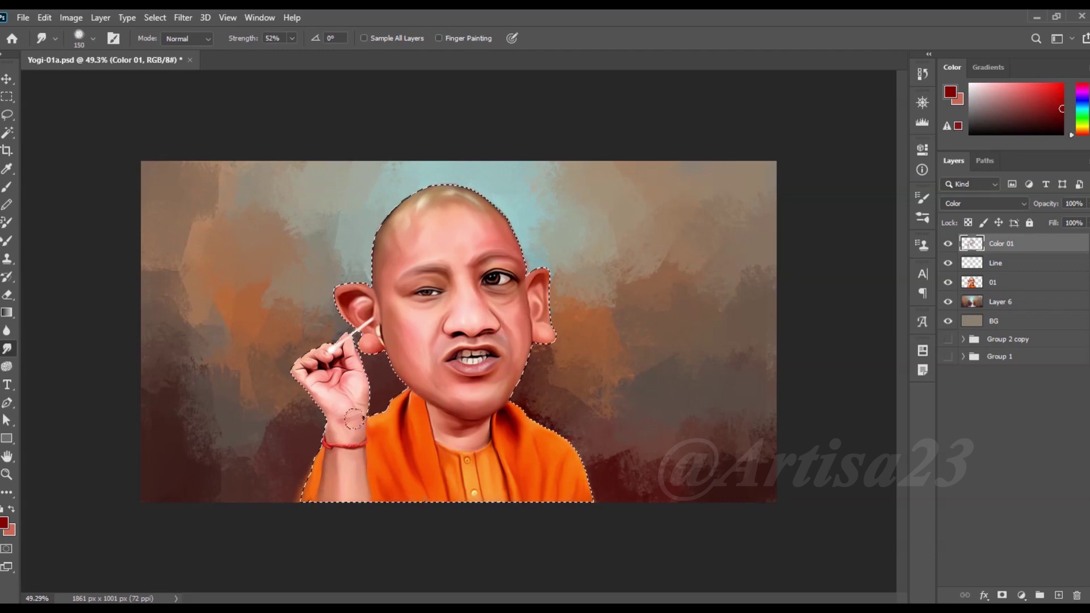
{"action": "scroll", "coordinate": [559, 332], "scroll_direction": "up", "scroll_amount": 2}
{"action": "scroll", "coordinate": [559, 332], "scroll_direction": "down", "scroll_amount": 1}
{"action": "key", "text": "ctrl+s"}
{"action": "left_click", "coordinate": [1058, 594]}
Name the new layer Color 02 and paint orange over the forehead, eyes and mouth-to-nose area
{"action": "double_click", "coordinate": [1002, 243]}
{"action": "type", "text": "Color 02"}
{"action": "key", "text": "Return"}
{"action": "left_click", "coordinate": [950, 93]}
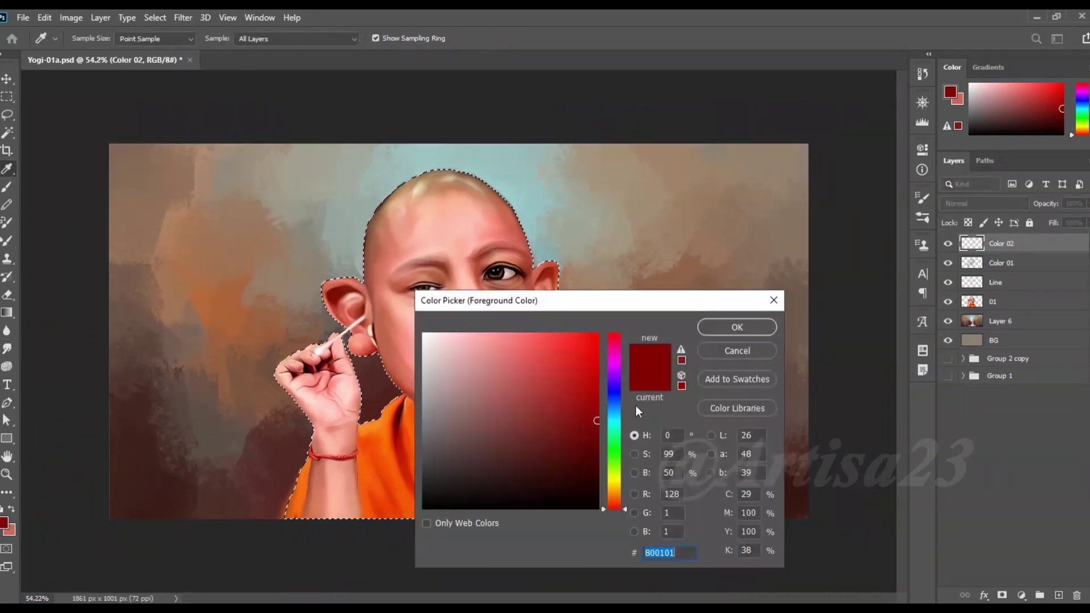
{"action": "left_click", "coordinate": [618, 488]}
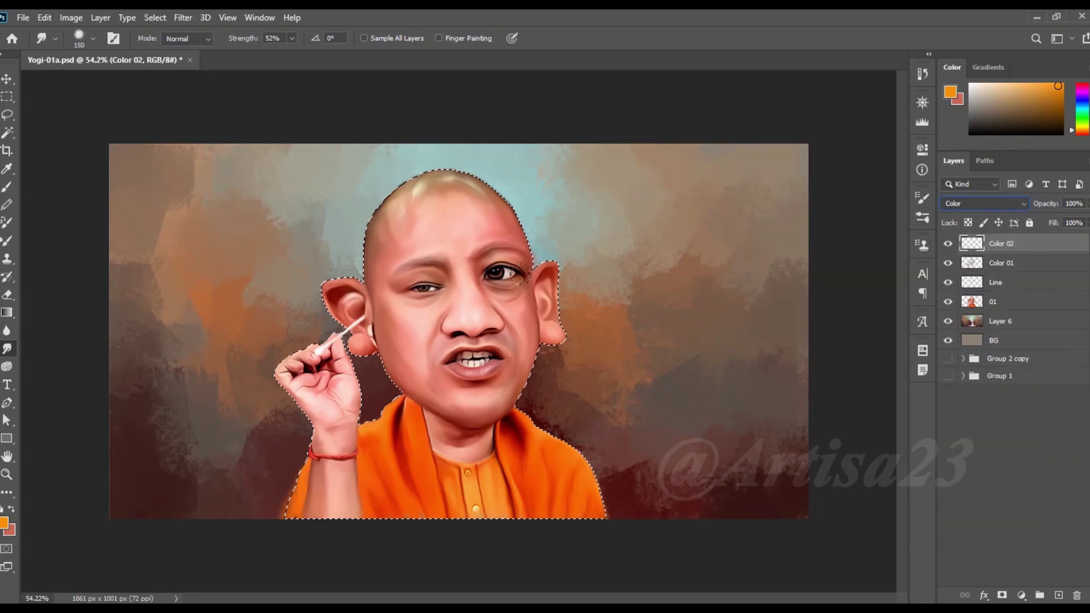
{"action": "left_click", "coordinate": [7, 187]}
{"action": "mouse_move", "coordinate": [406, 227]}
{"action": "left_mouse_down"}
{"action": "mouse_move", "coordinate": [499, 248]}
{"action": "mouse_move", "coordinate": [486, 275]}
{"action": "mouse_move", "coordinate": [458, 278]}
{"action": "left_mouse_up"}
{"action": "left_click_drag", "start_coordinate": [498, 345], "coordinate": [457, 313]}
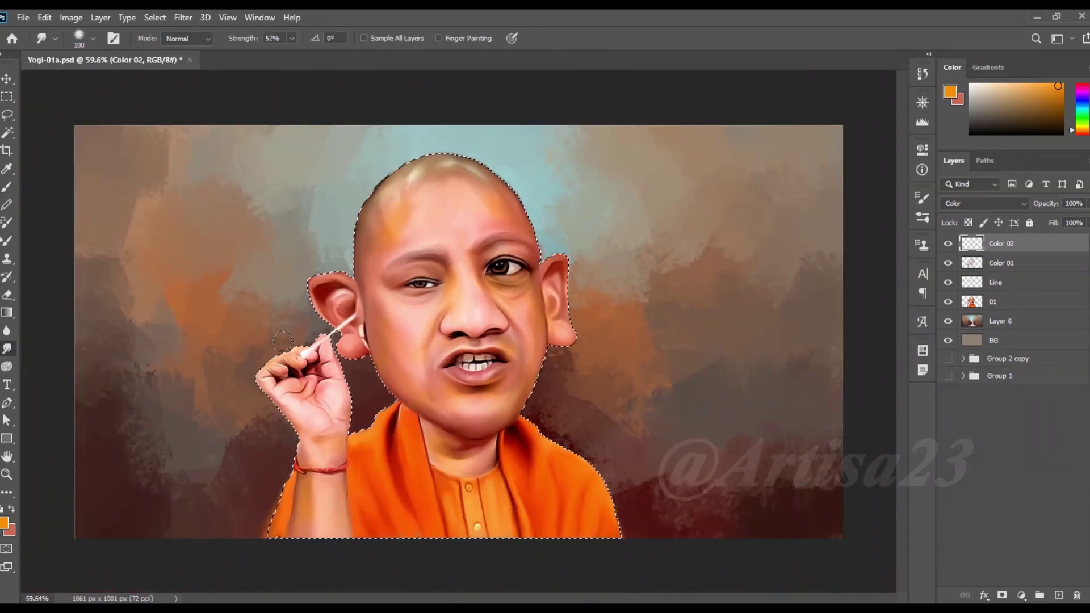
Smudge the orange around the left eyebrow with a larger tip and add a layer named Lips
{"action": "scroll", "coordinate": [458, 332], "scroll_direction": "down", "scroll_amount": 2}
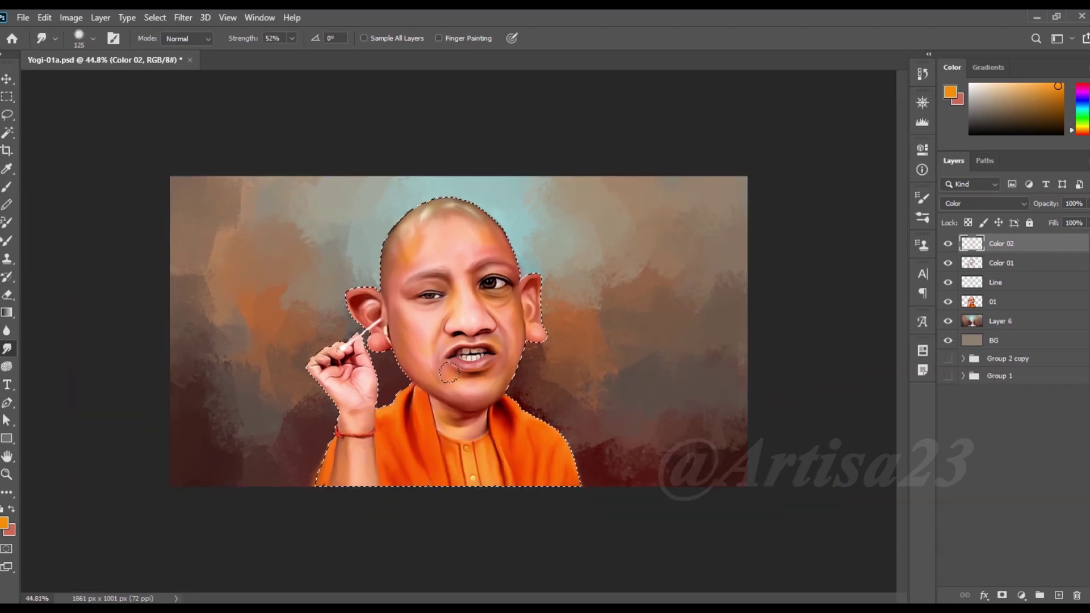
{"action": "scroll", "coordinate": [457, 341], "scroll_direction": "up", "scroll_amount": 3}
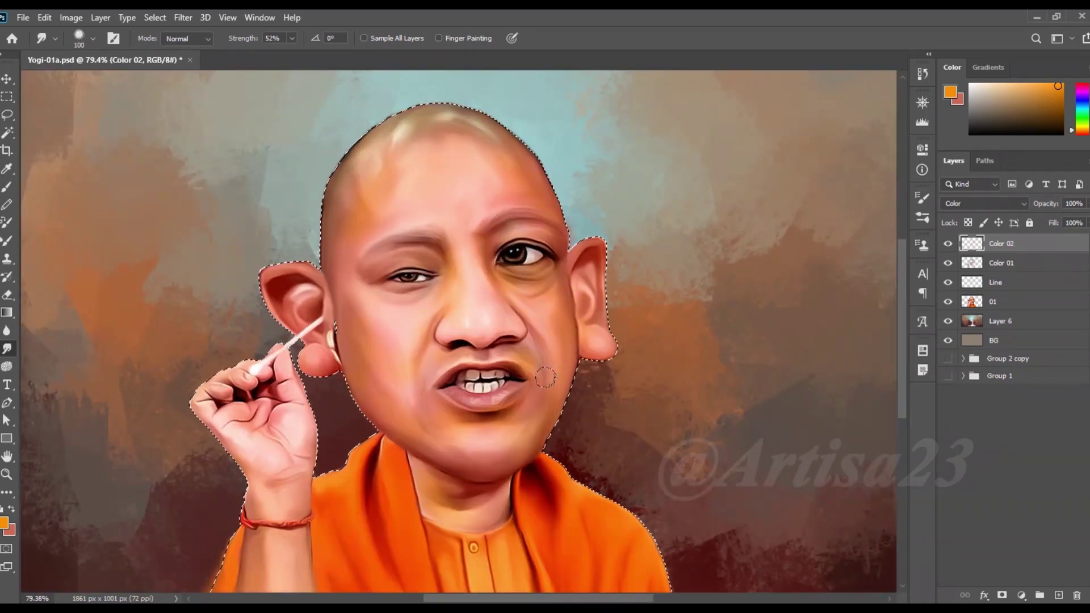
{"action": "key", "text": "bracketright"}
{"action": "left_click_drag", "start_coordinate": [427, 253], "coordinate": [433, 260]}
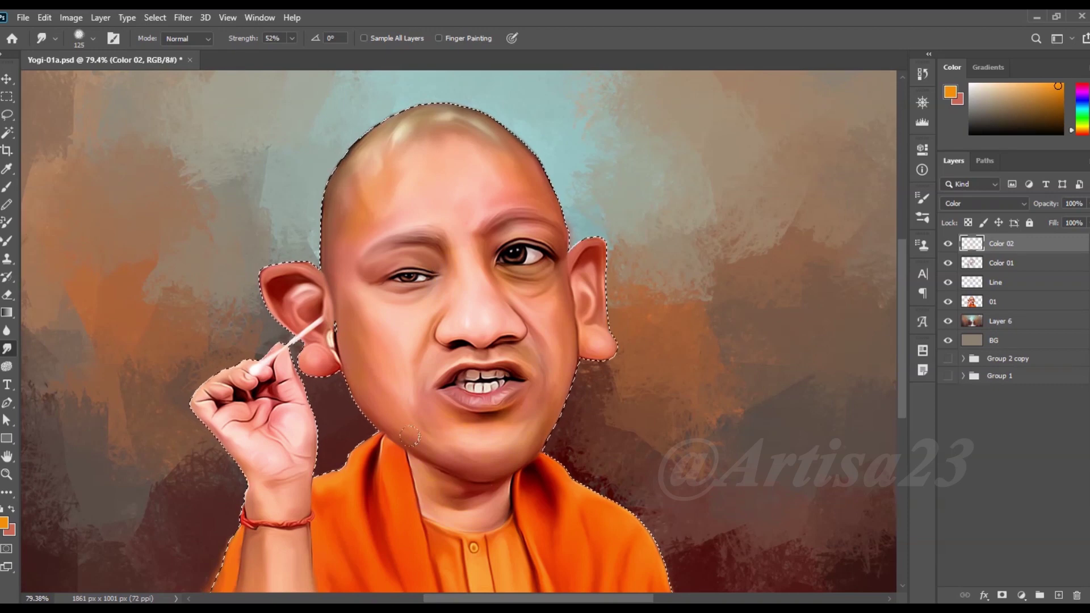
{"action": "scroll", "coordinate": [449, 295], "scroll_direction": "down", "scroll_amount": 1}
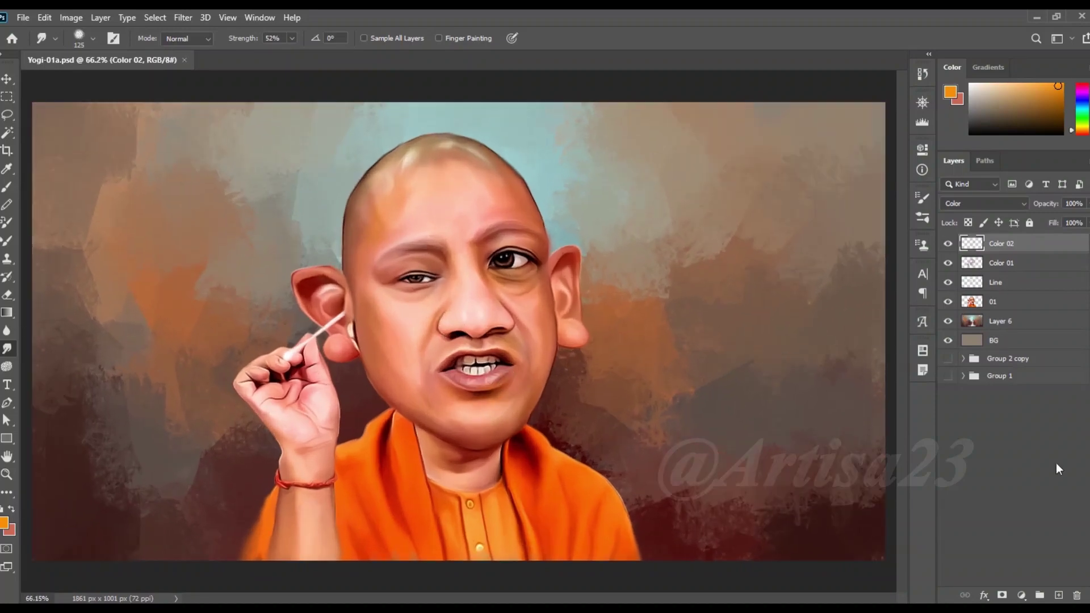
{"action": "key", "text": "ctrl+shift+alt+n"}
{"action": "key", "text": "Return"}
Paint the lips dark red at higher brush opacity on the Lips layer
{"action": "key", "text": "b"}
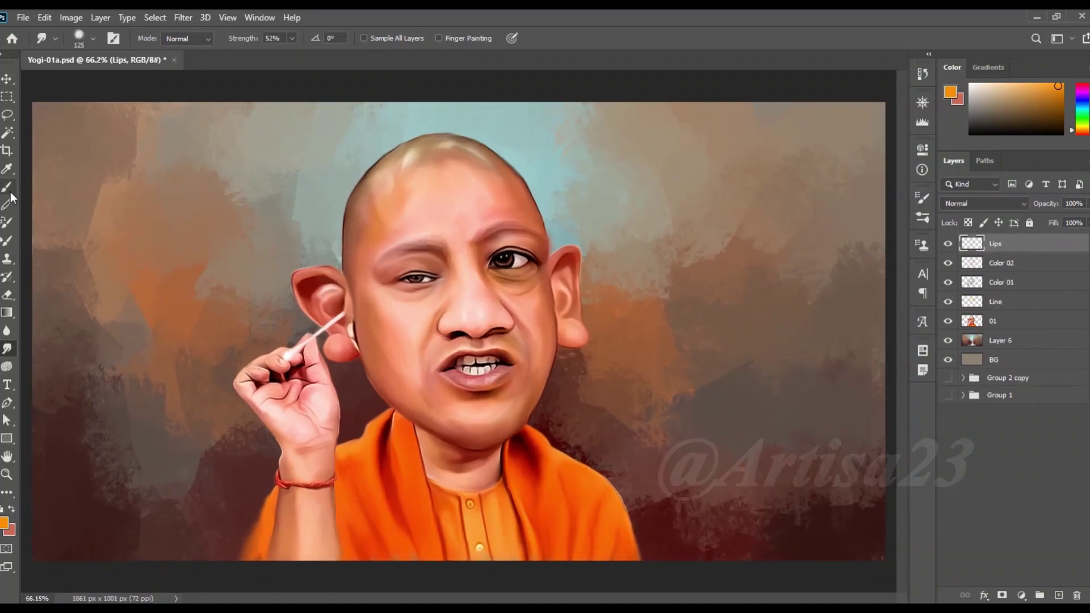
{"action": "left_click", "coordinate": [4, 522]}
{"action": "left_click", "coordinate": [611, 335]}
{"action": "left_click", "coordinate": [737, 324]}
{"action": "key", "text": "7"}
{"action": "key", "text": "8"}
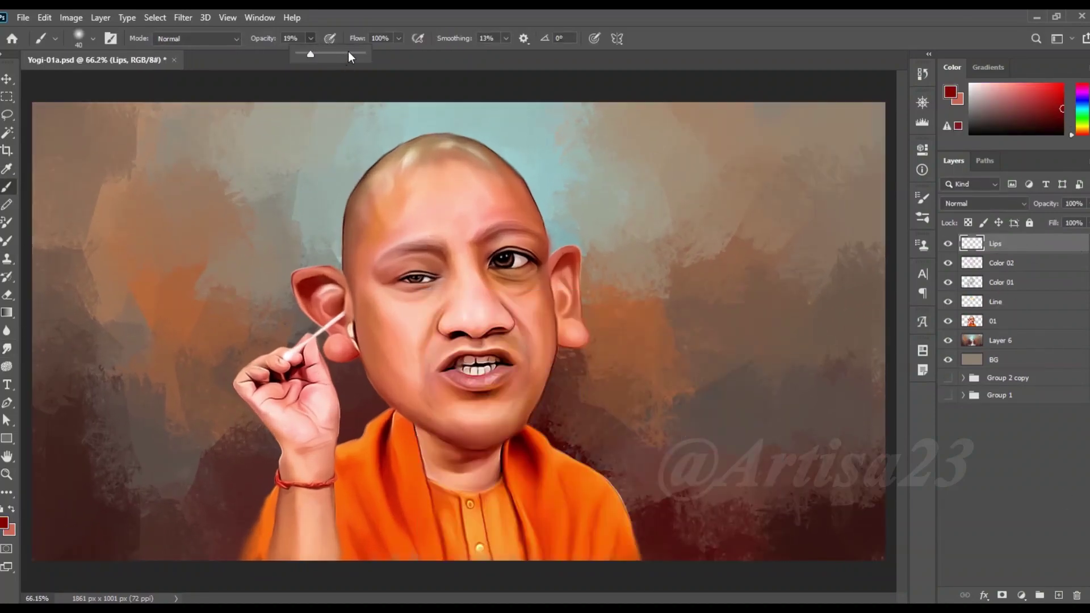
{"action": "scroll", "coordinate": [499, 392], "scroll_direction": "up", "scroll_amount": 5}
{"action": "mouse_move", "coordinate": [482, 357]}
{"action": "left_mouse_down"}
{"action": "mouse_move", "coordinate": [501, 327]}
{"action": "mouse_move", "coordinate": [499, 340]}
{"action": "mouse_move", "coordinate": [397, 346]}
{"action": "mouse_move", "coordinate": [511, 331]}
{"action": "mouse_move", "coordinate": [369, 346]}
{"action": "mouse_move", "coordinate": [505, 323]}
{"action": "mouse_move", "coordinate": [370, 340]}
{"action": "mouse_move", "coordinate": [393, 296]}
{"action": "mouse_move", "coordinate": [513, 295]}
{"action": "left_mouse_up"}
{"action": "key", "text": "bracketleft"}
{"action": "key", "text": "bracketleft"}
{"action": "key", "text": "bracketleft"}
{"action": "key", "text": "bracketright"}
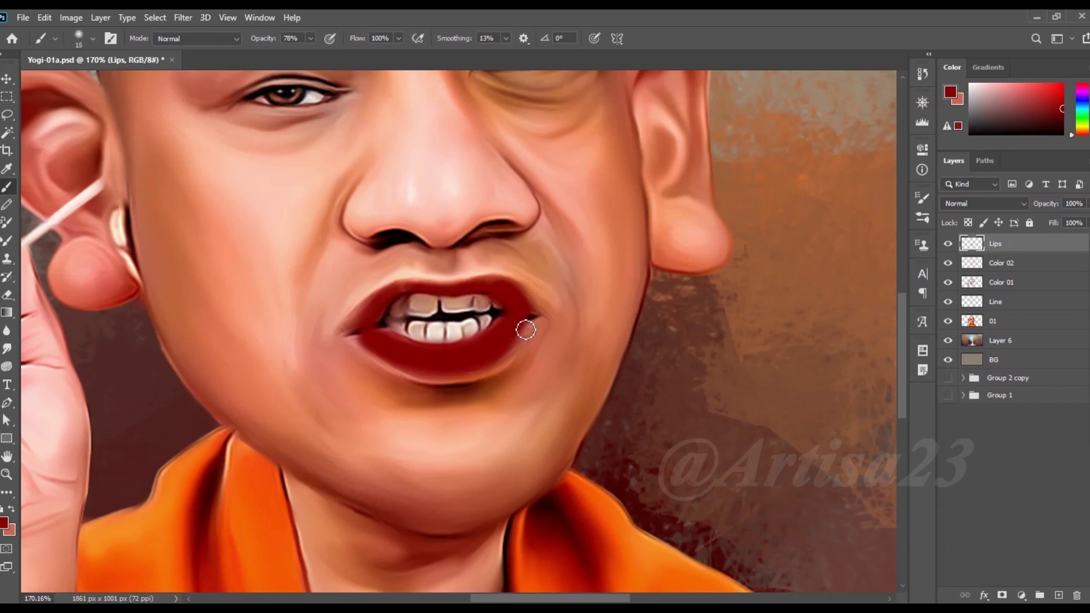
Set the Lips layer to Soft Light and shift its hue toward magenta-pink with Hue/Saturation
{"action": "left_click", "coordinate": [979, 203]}
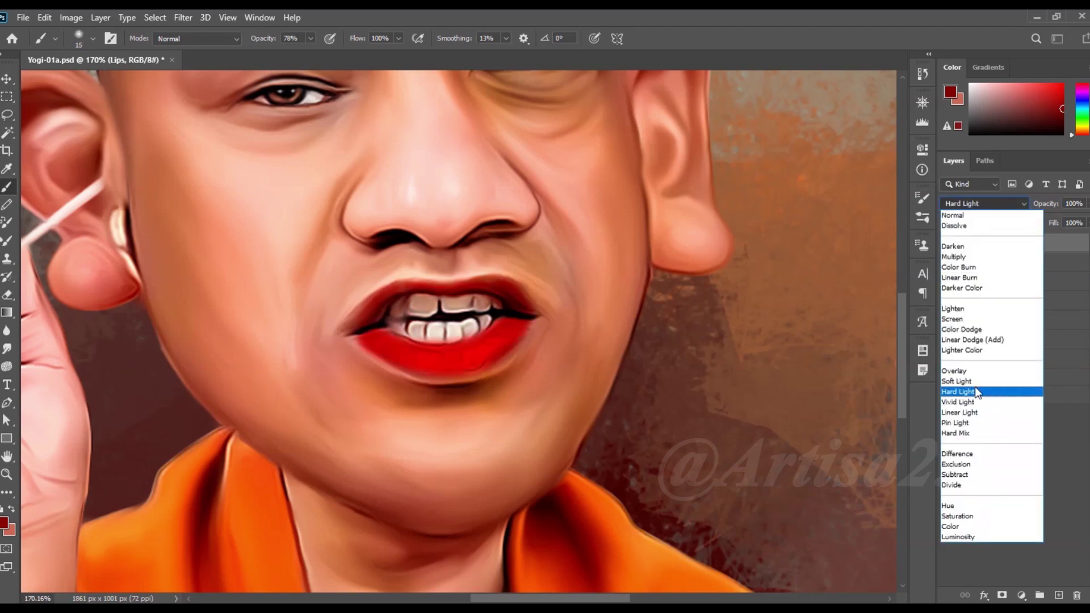
{"action": "left_click", "coordinate": [959, 381]}
{"action": "key", "text": "v"}
{"action": "key", "text": "ctrl+0"}
{"action": "left_click", "coordinate": [71, 18]}
{"action": "left_click", "coordinate": [271, 130]}
{"action": "left_click_drag", "start_coordinate": [857, 406], "coordinate": [828, 409]}
{"action": "key", "text": "Return"}
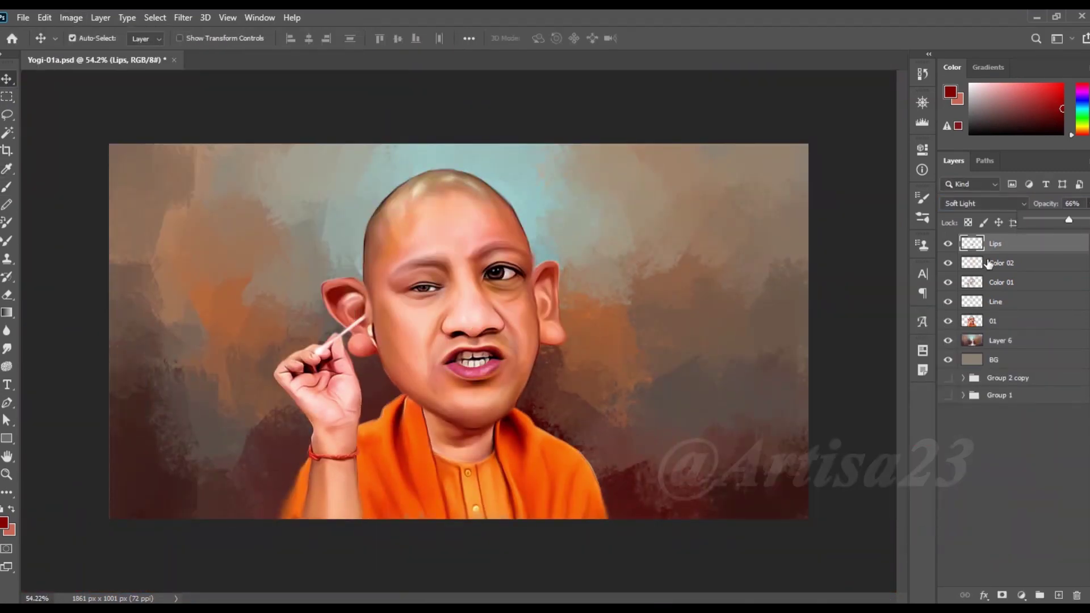
Brighten the lips' midtones with Curves and push them toward red with Color Balance
{"action": "key", "text": "ctrl+plus"}
{"action": "left_click", "coordinate": [71, 18]}
{"action": "left_click", "coordinate": [244, 77]}
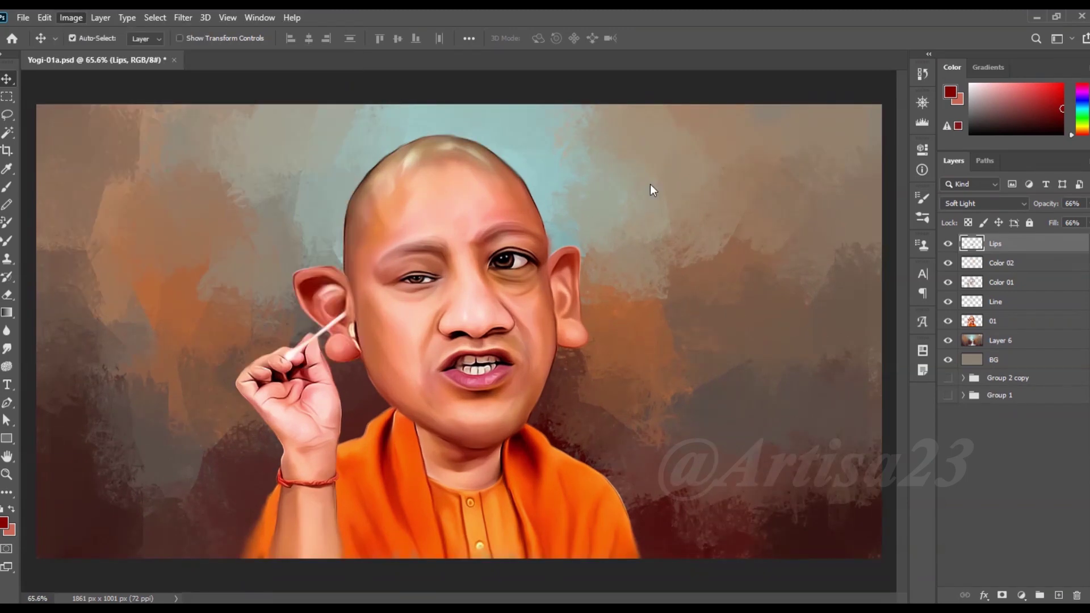
{"action": "left_click_drag", "start_coordinate": [777, 248], "coordinate": [777, 239]}
{"action": "left_click", "coordinate": [1054, 127]}
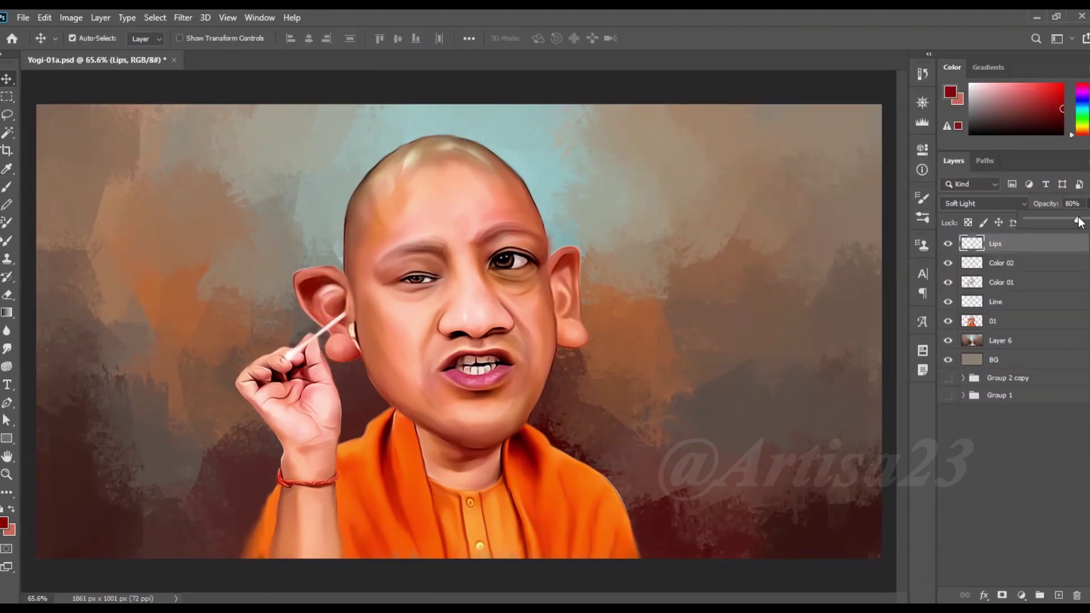
{"action": "left_click", "coordinate": [71, 17]}
{"action": "left_click", "coordinate": [279, 138]}
{"action": "left_click_drag", "start_coordinate": [771, 206], "coordinate": [801, 209]}
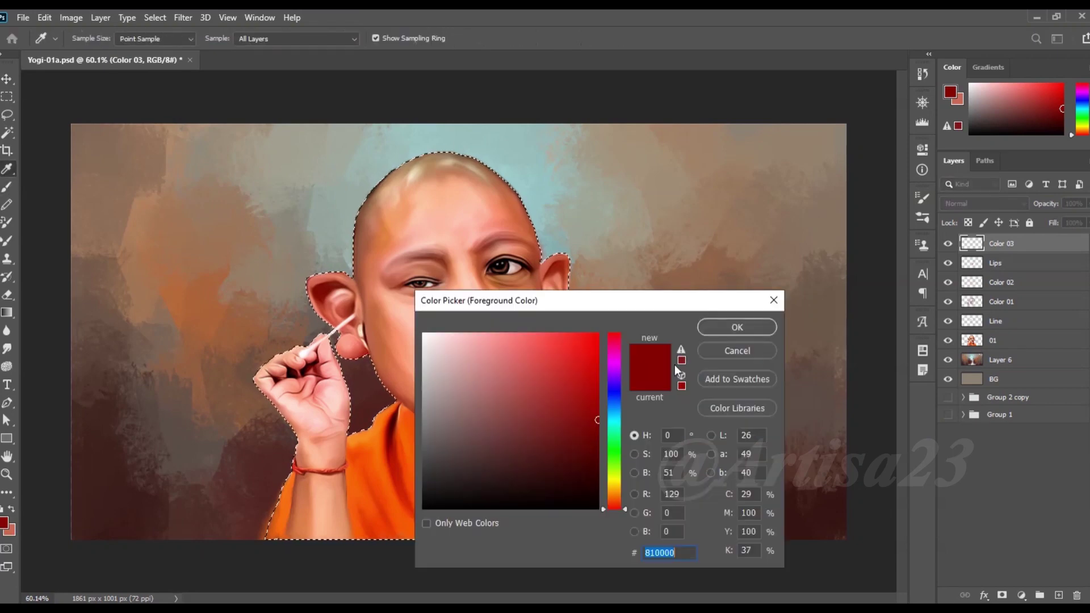
Choose a pale cool bluish colour and lower the brush opacity to 19%
{"action": "left_click", "coordinate": [737, 327]}
{"action": "left_click", "coordinate": [984, 204]}
{"action": "left_click", "coordinate": [976, 519]}
{"action": "key", "text": "b"}
{"action": "left_click_drag", "start_coordinate": [311, 38], "coordinate": [272, 56]}
{"action": "key", "text": "bracketright"}
{"action": "scroll", "coordinate": [434, 301], "scroll_direction": "up", "scroll_amount": 2}
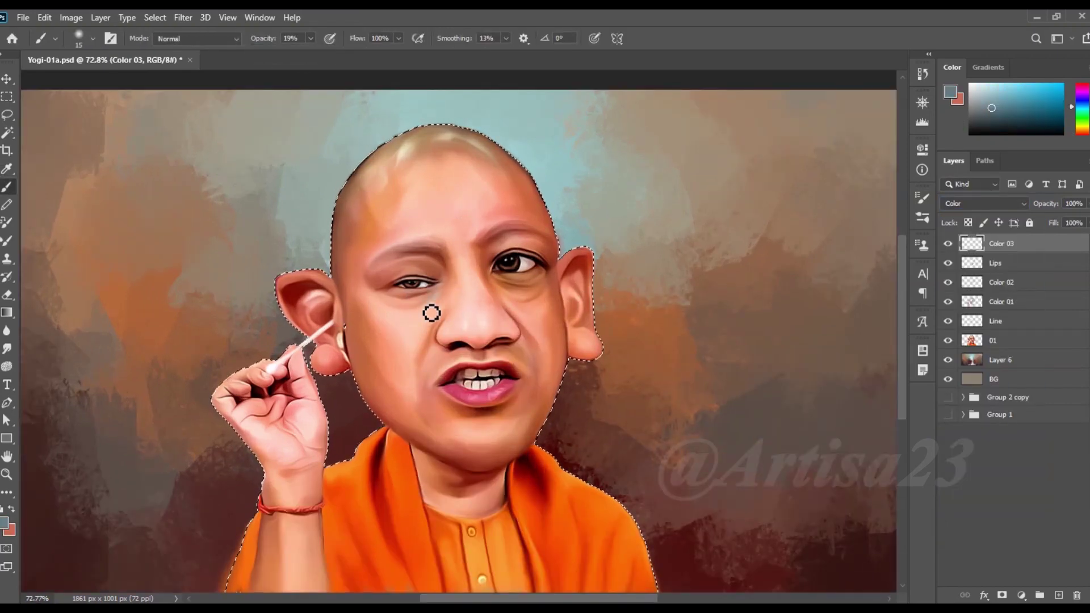
Brush faint cyan tints on the forehead, both cheeks, jaw and chin
{"action": "left_click_drag", "start_coordinate": [511, 184], "coordinate": [478, 221]}
{"action": "key", "text": "bracketleft"}
{"action": "left_click_drag", "start_coordinate": [416, 369], "coordinate": [372, 349]}
{"action": "key", "text": "bracketright"}
{"action": "left_click_drag", "start_coordinate": [559, 321], "coordinate": [537, 379]}
{"action": "key", "text": "bracketright"}
{"action": "left_click_drag", "start_coordinate": [531, 397], "coordinate": [448, 449]}
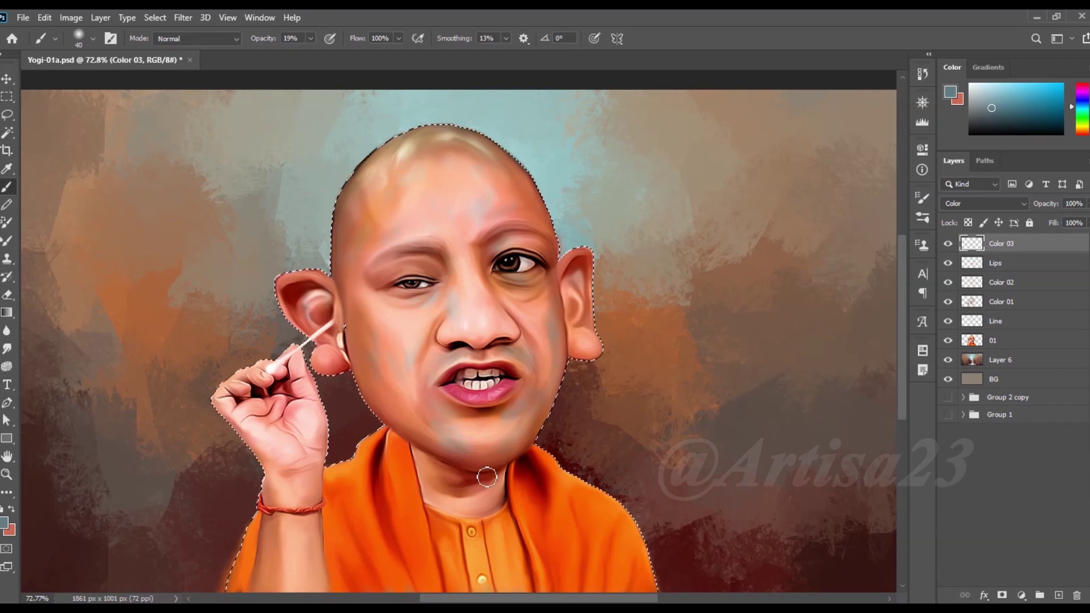
{"action": "scroll", "coordinate": [310, 520], "scroll_direction": "down", "scroll_amount": 2}
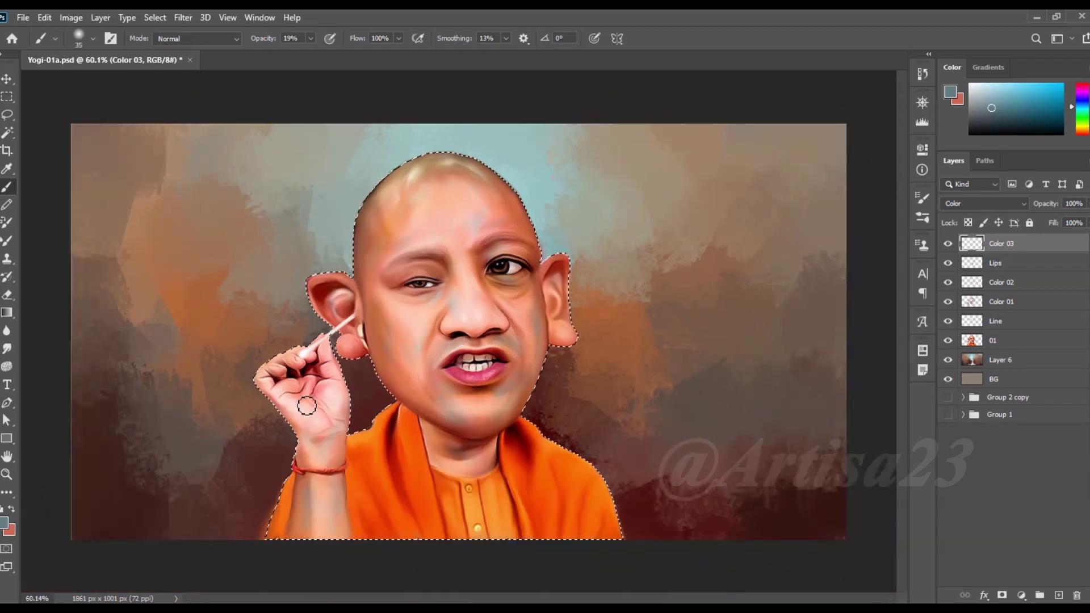
Switch to the Smudge tool to blend the cool tints into the skin
{"action": "key", "text": "r"}
{"action": "scroll", "coordinate": [307, 352], "scroll_direction": "up", "scroll_amount": 2}
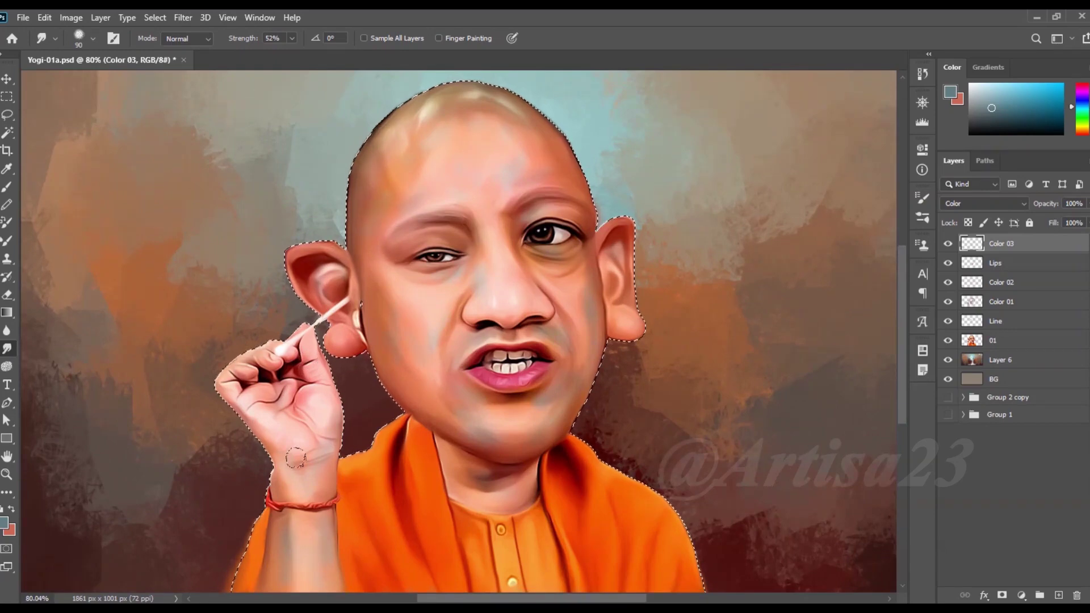
{"action": "scroll", "coordinate": [271, 444], "scroll_direction": "down", "scroll_amount": 2}
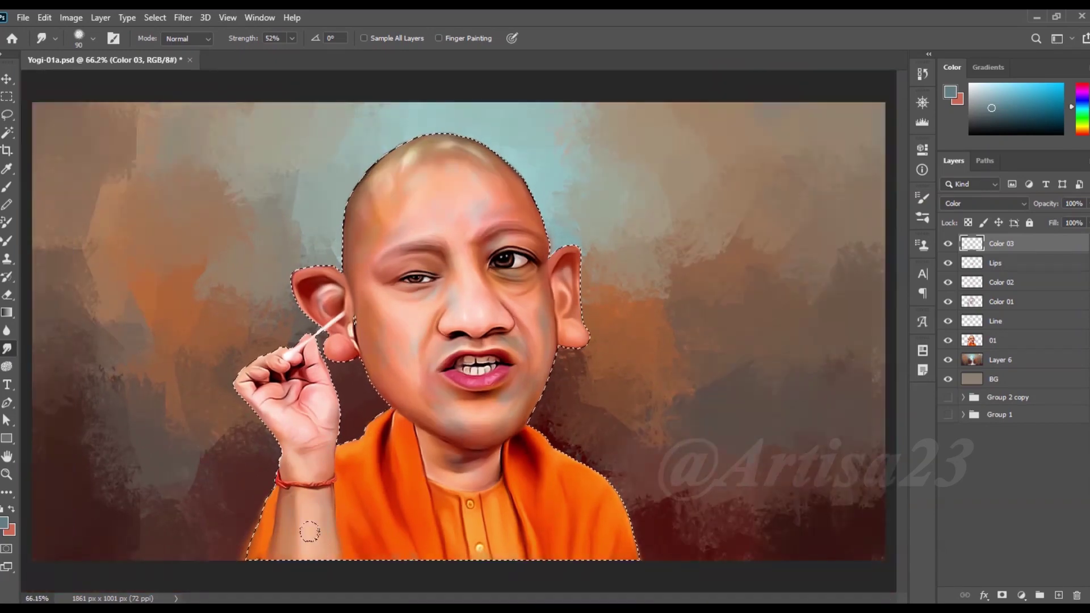
{"action": "scroll", "coordinate": [429, 455], "scroll_direction": "up", "scroll_amount": 3}
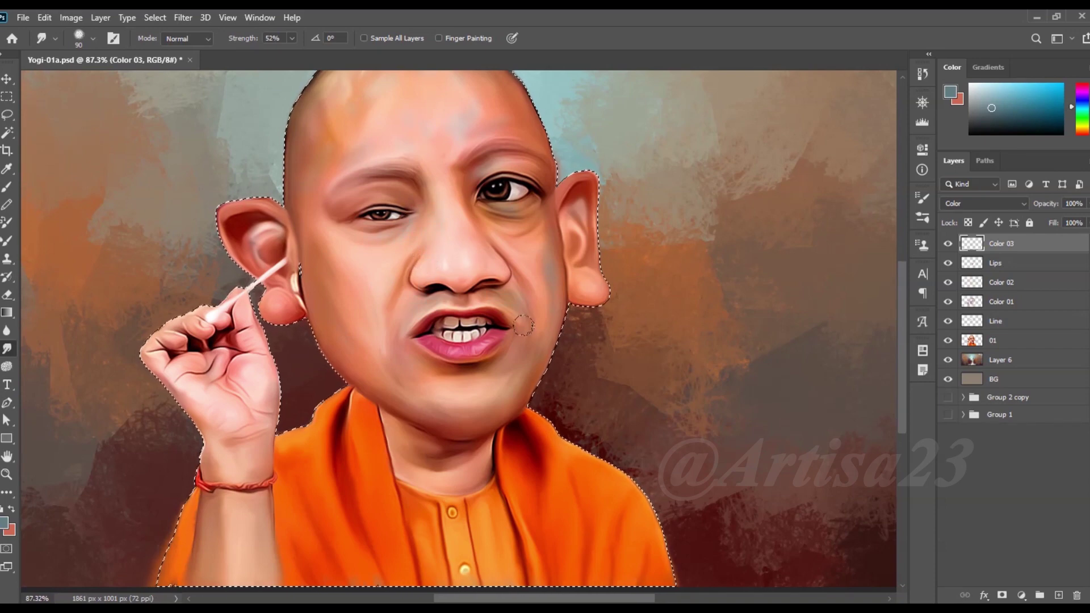
{"action": "scroll", "coordinate": [441, 139], "scroll_direction": "up", "scroll_amount": 2}
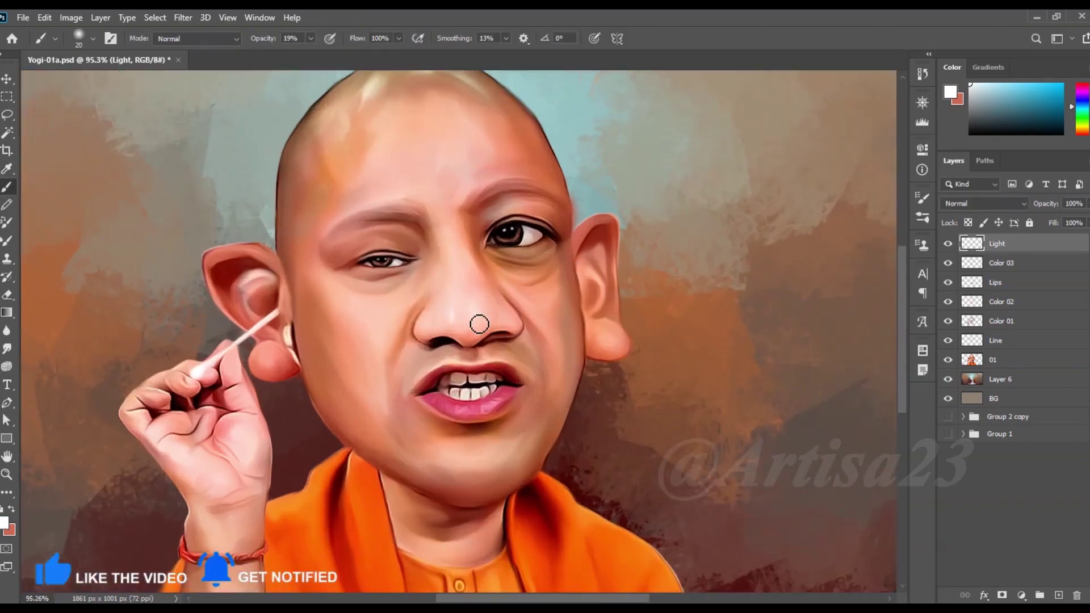
Paint white highlights at 74% opacity on the chin and along the lips
{"action": "key", "text": "7"}
{"action": "key", "text": "4"}
{"action": "key", "text": "bracketright"}
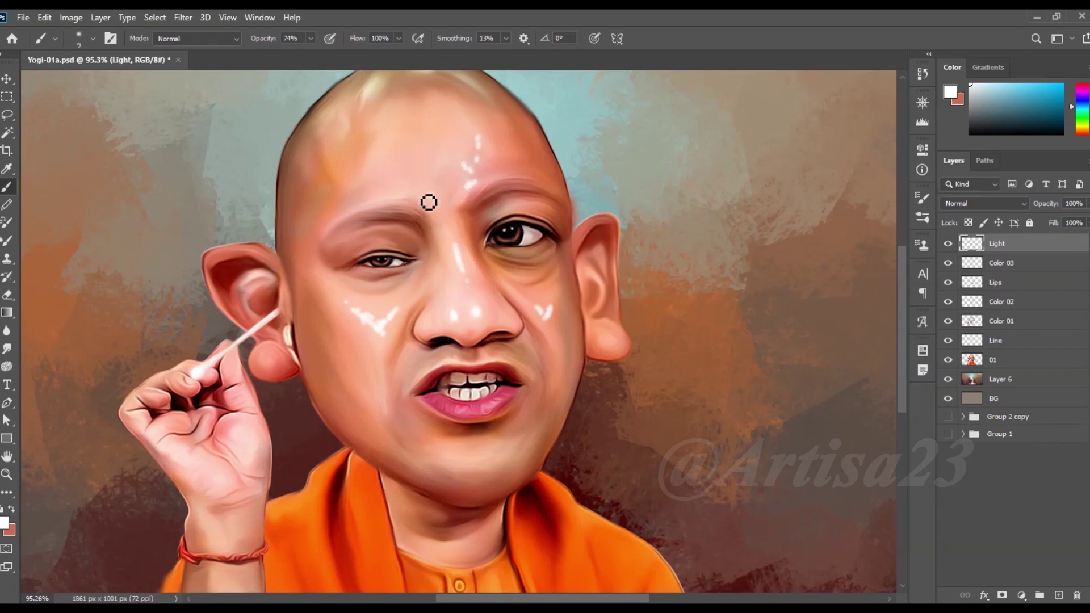
{"action": "left_click_drag", "start_coordinate": [499, 454], "coordinate": [489, 457]}
{"action": "left_click_drag", "start_coordinate": [462, 459], "coordinate": [453, 459]}
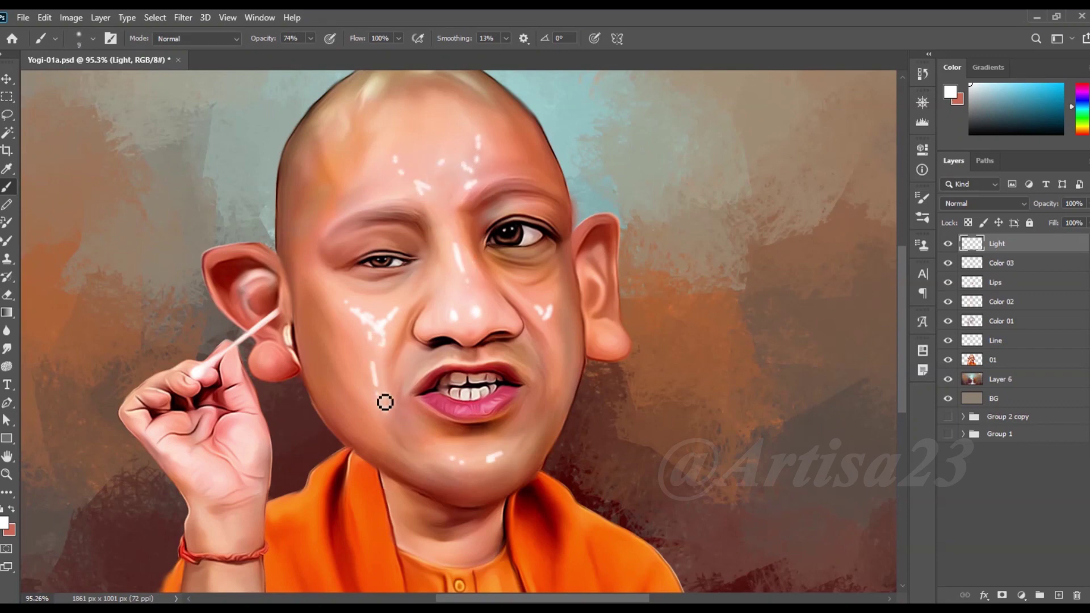
{"action": "scroll", "coordinate": [494, 348], "scroll_direction": "up", "scroll_amount": 3}
{"action": "left_click_drag", "start_coordinate": [427, 374], "coordinate": [494, 377]}
{"action": "left_click_drag", "start_coordinate": [543, 453], "coordinate": [424, 473]}
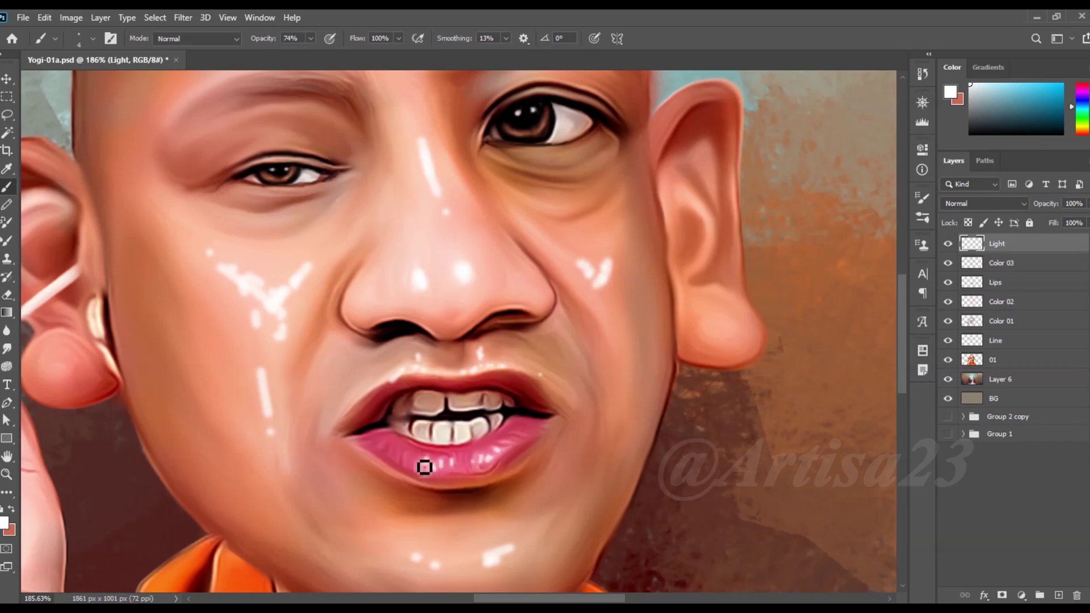
Smudge the streaky white highlights on the left cheek into the skin
{"action": "scroll", "coordinate": [397, 499], "scroll_direction": "down", "scroll_amount": 2}
{"action": "scroll", "coordinate": [297, 548], "scroll_direction": "down", "scroll_amount": 2}
{"action": "scroll", "coordinate": [305, 358], "scroll_direction": "up", "scroll_amount": 1}
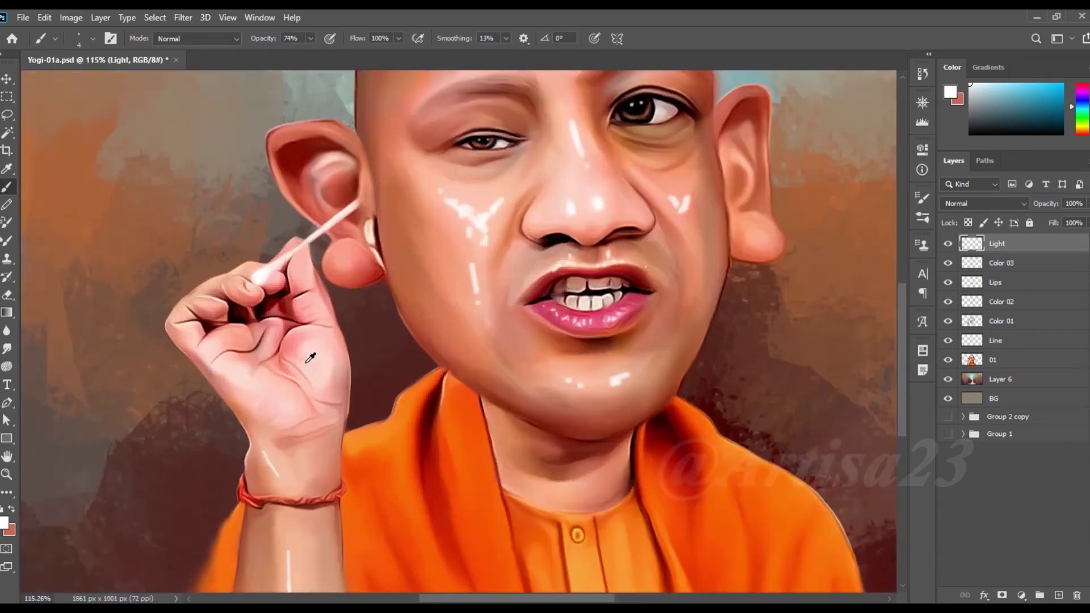
{"action": "scroll", "coordinate": [329, 356], "scroll_direction": "up", "scroll_amount": 1}
{"action": "scroll", "coordinate": [314, 292], "scroll_direction": "up", "scroll_amount": 1}
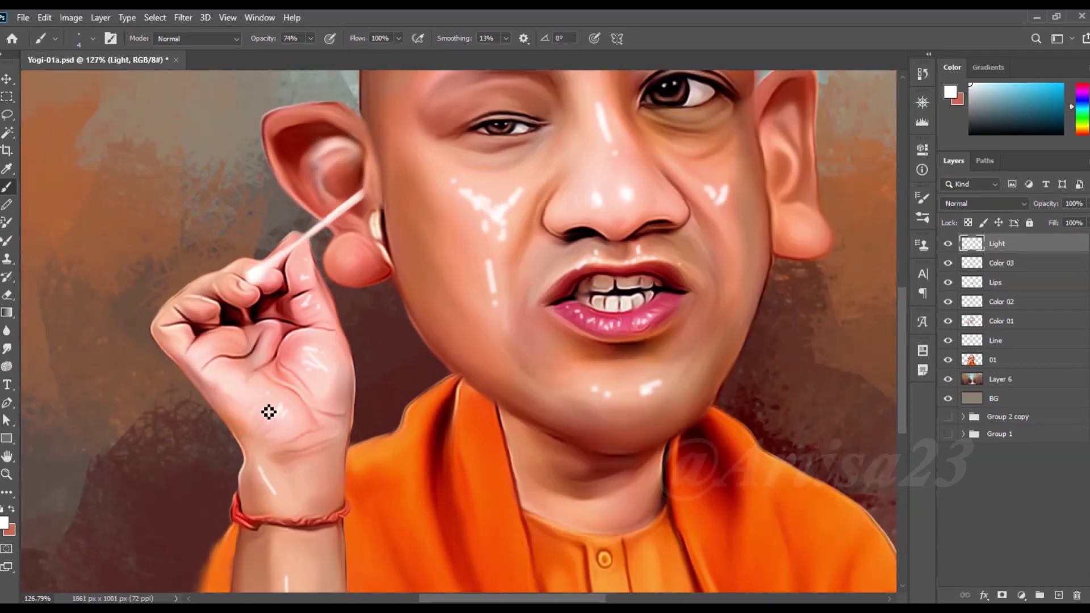
{"action": "scroll", "coordinate": [268, 412], "scroll_direction": "down", "scroll_amount": 1}
{"action": "scroll", "coordinate": [570, 457], "scroll_direction": "up", "scroll_amount": 1}
{"action": "scroll", "coordinate": [569, 457], "scroll_direction": "down", "scroll_amount": 2}
{"action": "key", "text": "r"}
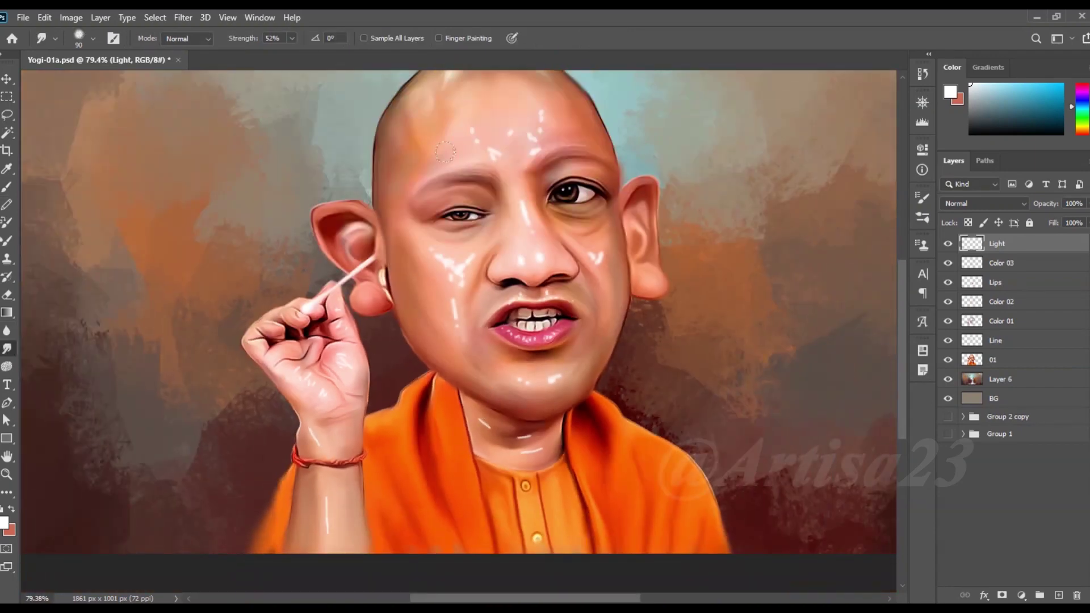
{"action": "scroll", "coordinate": [480, 148], "scroll_direction": "up", "scroll_amount": 1}
{"action": "scroll", "coordinate": [523, 212], "scroll_direction": "up", "scroll_amount": 1}
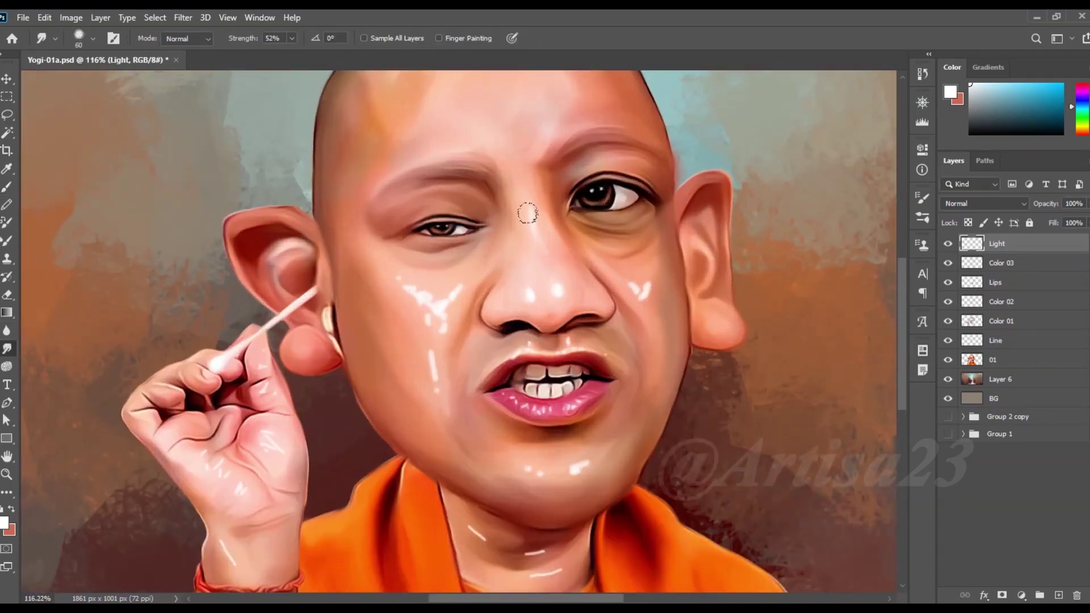
{"action": "left_click_drag", "start_coordinate": [460, 290], "coordinate": [378, 272]}
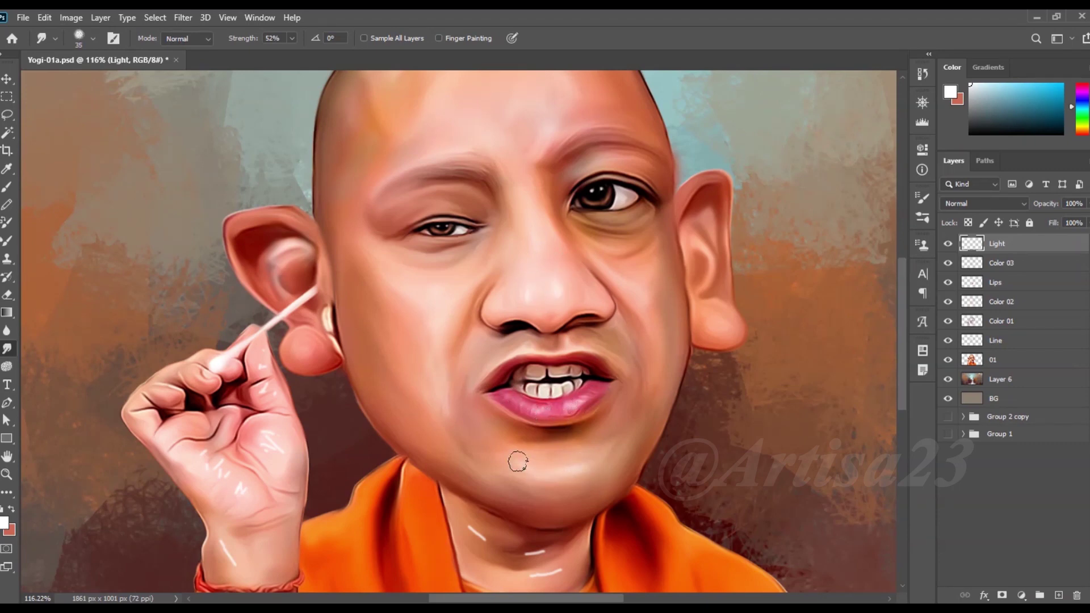
{"action": "scroll", "coordinate": [492, 449], "scroll_direction": "down", "scroll_amount": 2}
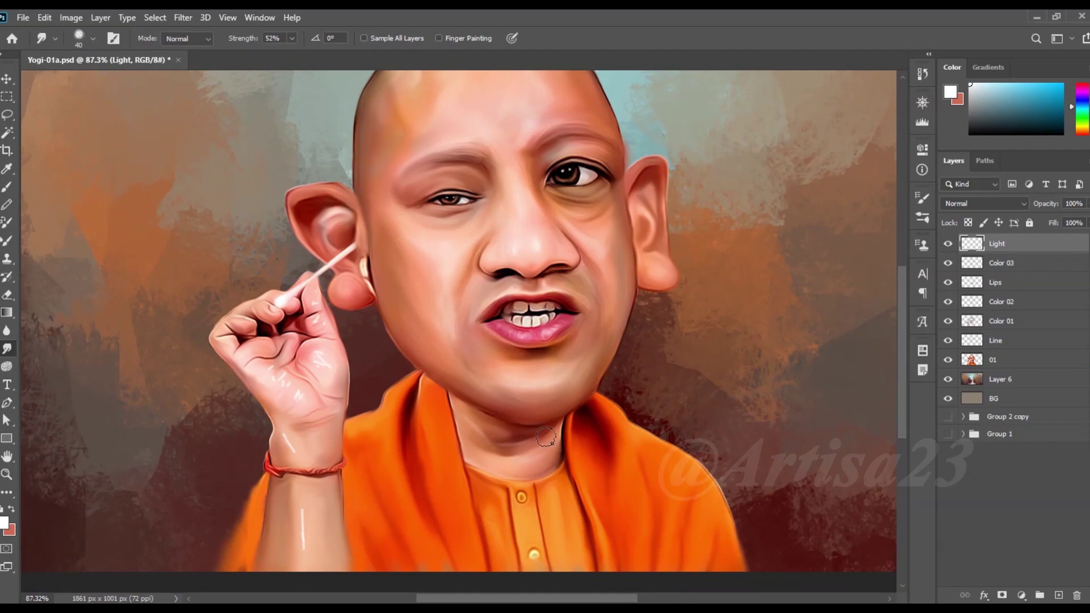
{"action": "scroll", "coordinate": [532, 463], "scroll_direction": "down", "scroll_amount": 1}
{"action": "scroll", "coordinate": [328, 374], "scroll_direction": "up", "scroll_amount": 1}
{"action": "scroll", "coordinate": [279, 321], "scroll_direction": "up", "scroll_amount": 1}
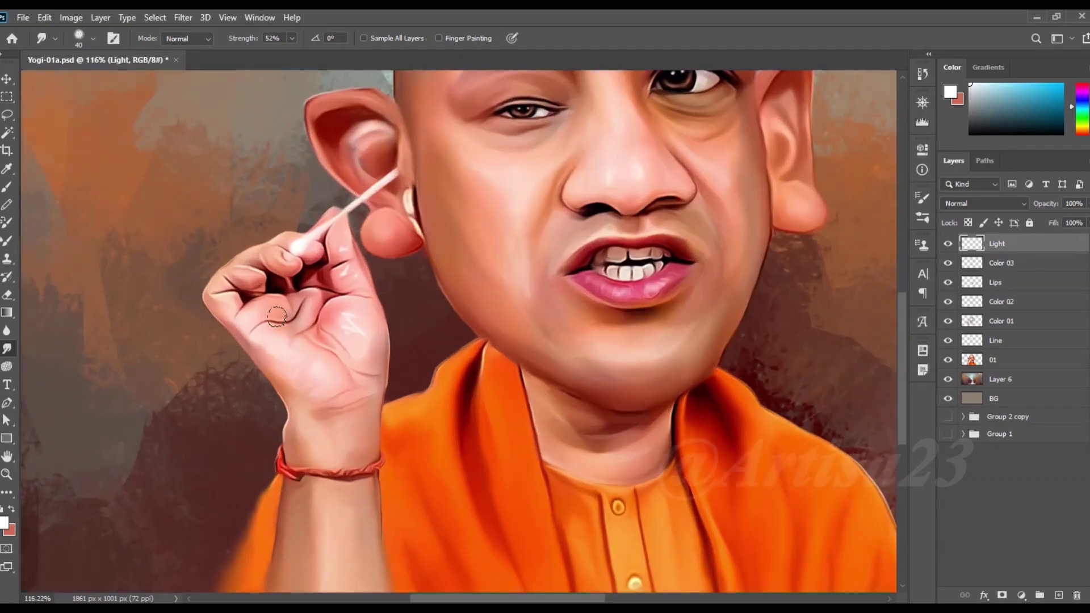
{"action": "scroll", "coordinate": [349, 262], "scroll_direction": "down", "scroll_amount": 3}
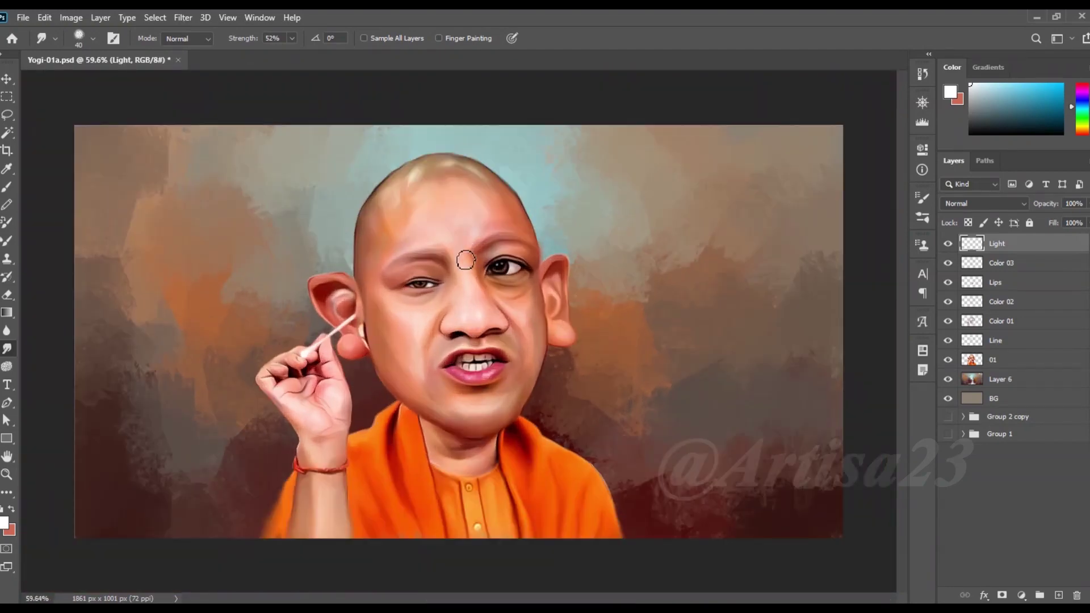
{"action": "key", "text": "b"}
{"action": "scroll", "coordinate": [522, 321], "scroll_direction": "up", "scroll_amount": 2}
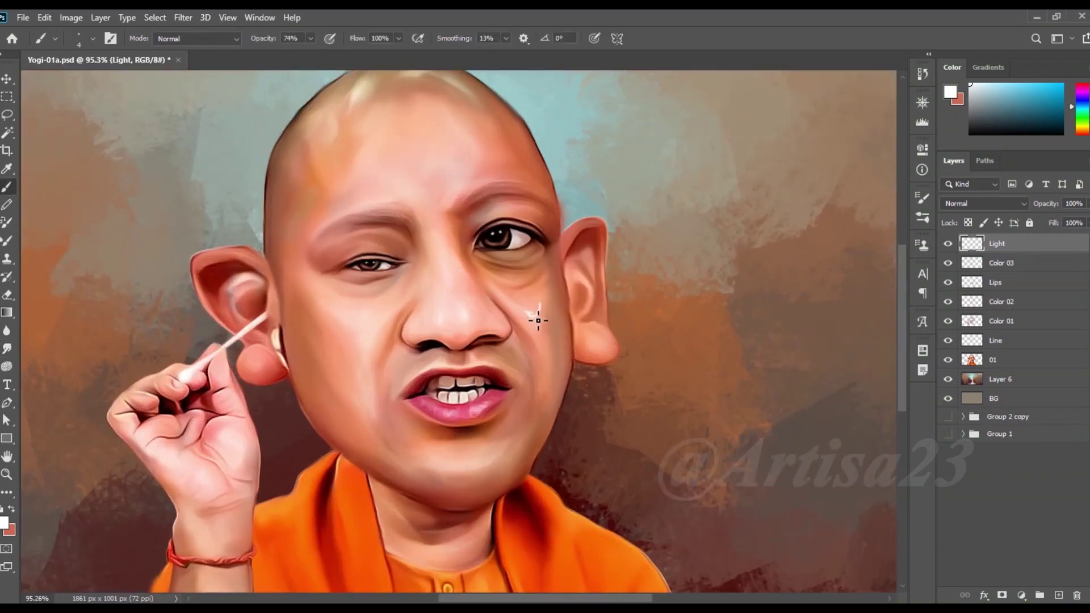
{"action": "key", "text": "r"}
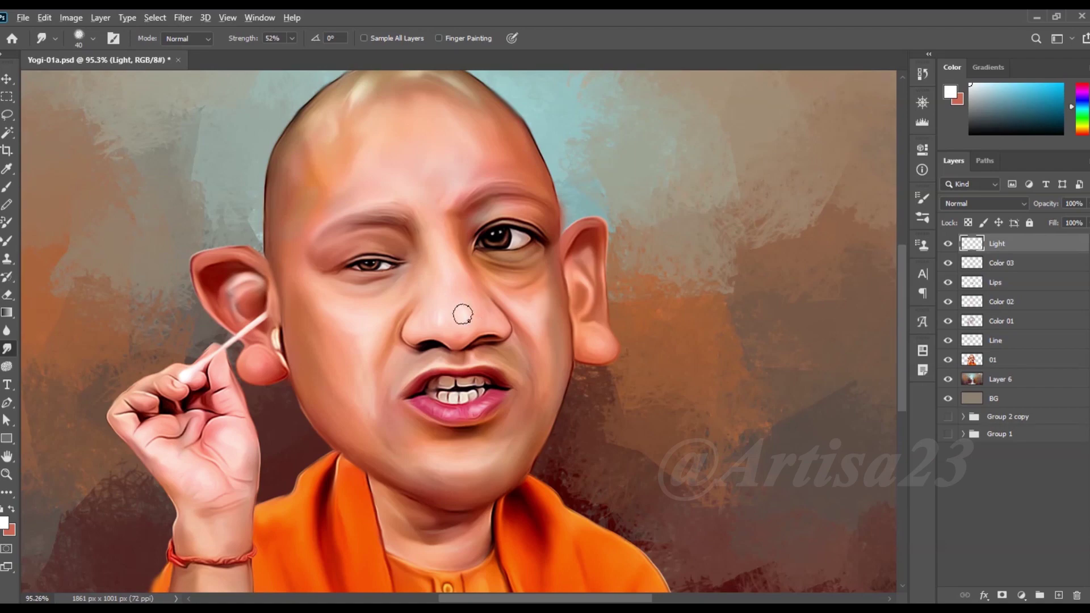
{"action": "scroll", "coordinate": [461, 313], "scroll_direction": "down", "scroll_amount": 2}
{"action": "scroll", "coordinate": [535, 328], "scroll_direction": "down", "scroll_amount": 1}
Move down to the Line layer and sample the peach skin colour from the painting
{"action": "key", "text": "alt+bracketleft"}
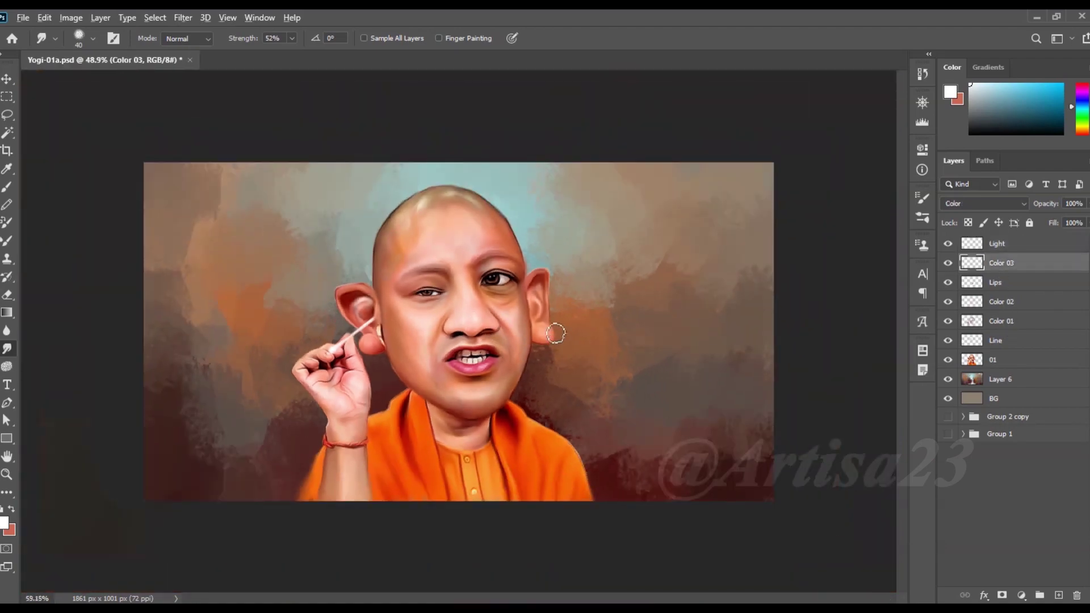
{"action": "scroll", "coordinate": [534, 328], "scroll_direction": "up", "scroll_amount": 1}
{"action": "scroll", "coordinate": [536, 379], "scroll_direction": "down", "scroll_amount": 1}
{"action": "scroll", "coordinate": [536, 379], "scroll_direction": "down", "scroll_amount": 1}
{"action": "key", "text": "alt+bracketleft"}
{"action": "key", "text": "alt+bracketleft"}
{"action": "key", "text": "alt+bracketleft"}
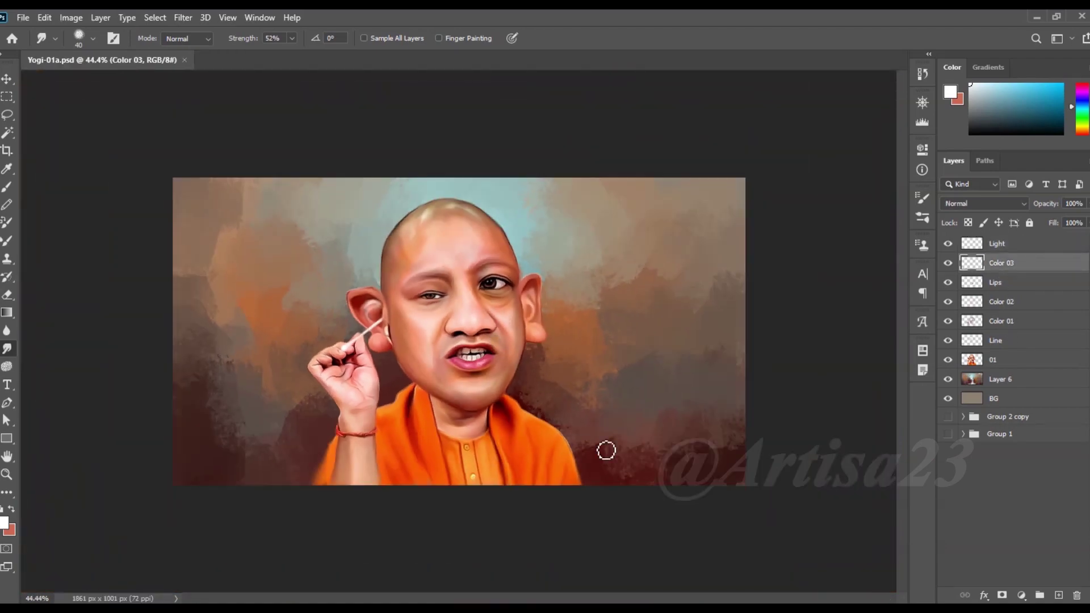
{"action": "scroll", "coordinate": [536, 379], "scroll_direction": "up", "scroll_amount": 1}
{"action": "key", "text": "b"}
{"action": "scroll", "coordinate": [366, 385], "scroll_direction": "up", "scroll_amount": 4}
{"action": "left_click", "coordinate": [366, 384], "text": "alt"}
{"action": "scroll", "coordinate": [366, 385], "scroll_direction": "up", "scroll_amount": 2}
{"action": "scroll", "coordinate": [569, 492], "scroll_direction": "down", "scroll_amount": 2}
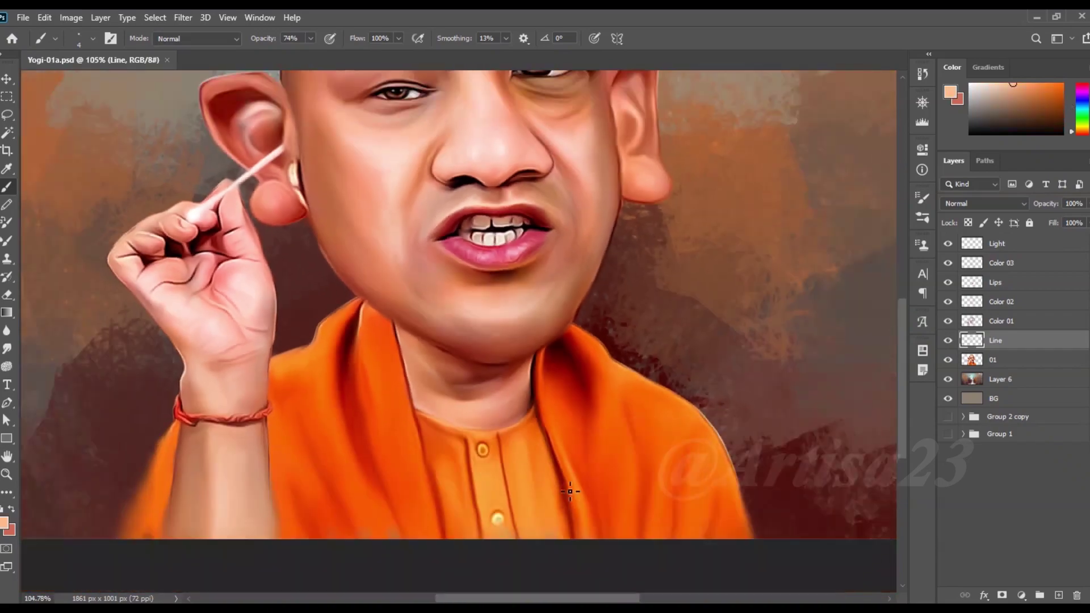
Choose a lighter peach and paint pale highlight streaks across the orange robe
{"action": "left_click", "coordinate": [5, 522]}
{"action": "left_click", "coordinate": [517, 330]}
{"action": "key", "text": "Return"}
{"action": "left_click_drag", "start_coordinate": [667, 471], "coordinate": [667, 434]}
{"action": "key", "text": "bracketleft"}
{"action": "left_click_drag", "start_coordinate": [377, 397], "coordinate": [370, 351]}
{"action": "left_click_drag", "start_coordinate": [339, 456], "coordinate": [315, 375]}
{"action": "left_click_drag", "start_coordinate": [524, 497], "coordinate": [520, 458]}
{"action": "left_click_drag", "start_coordinate": [639, 521], "coordinate": [624, 456]}
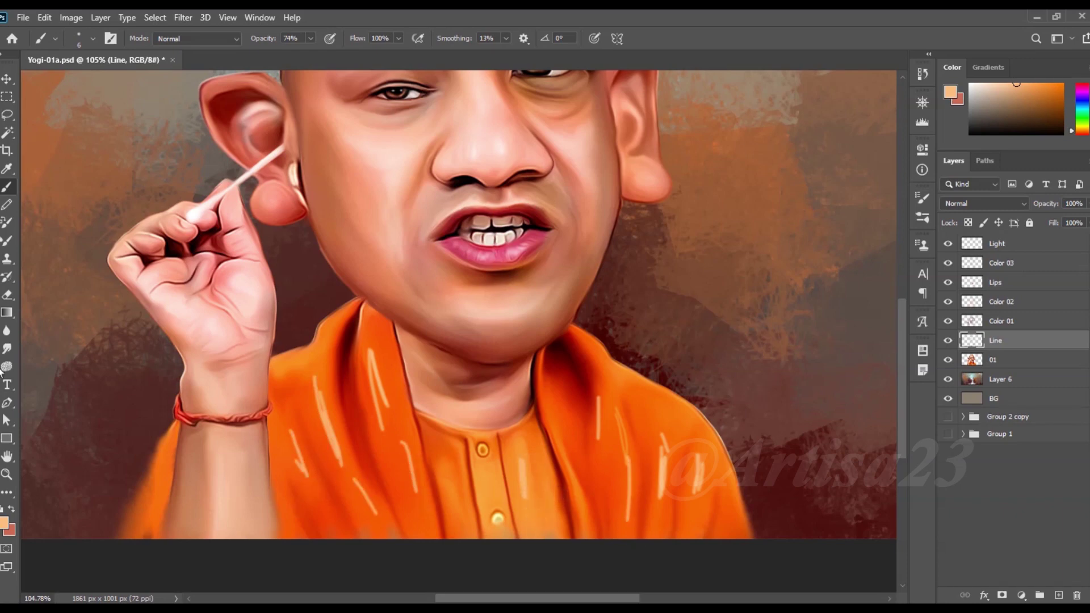
Smudge the bright robe highlight streaks to soften them
{"action": "key", "text": "r"}
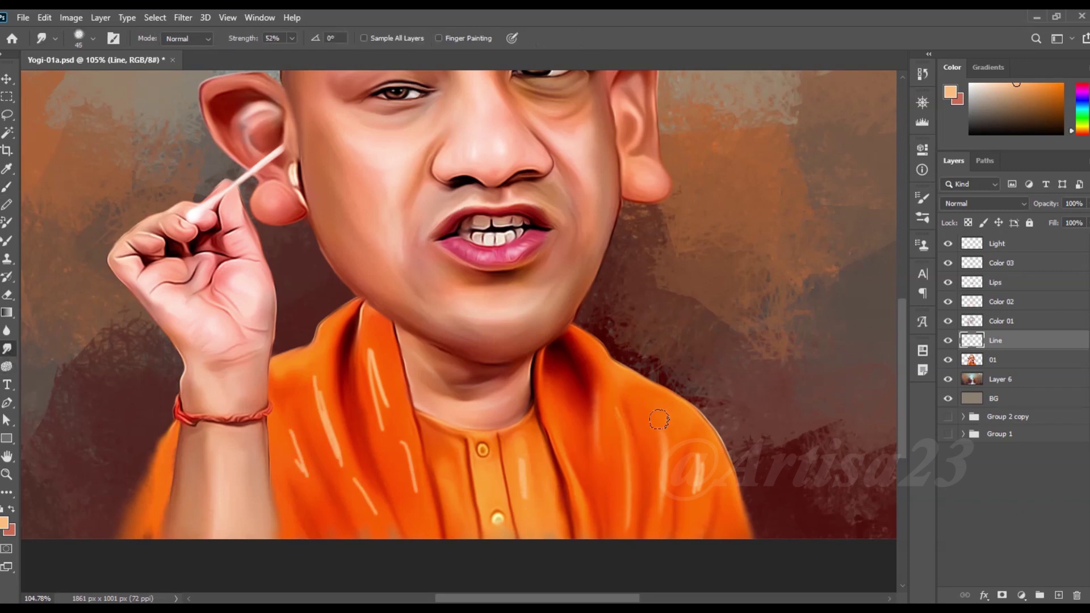
{"action": "left_click_drag", "start_coordinate": [391, 388], "coordinate": [380, 381]}
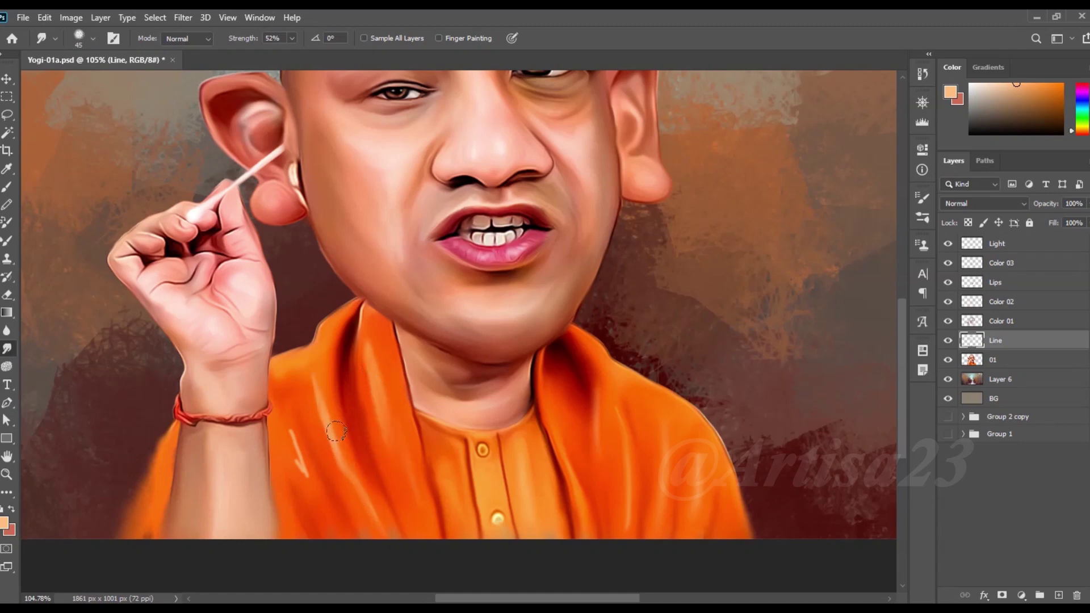
{"action": "scroll", "coordinate": [672, 456], "scroll_direction": "down", "scroll_amount": 1}
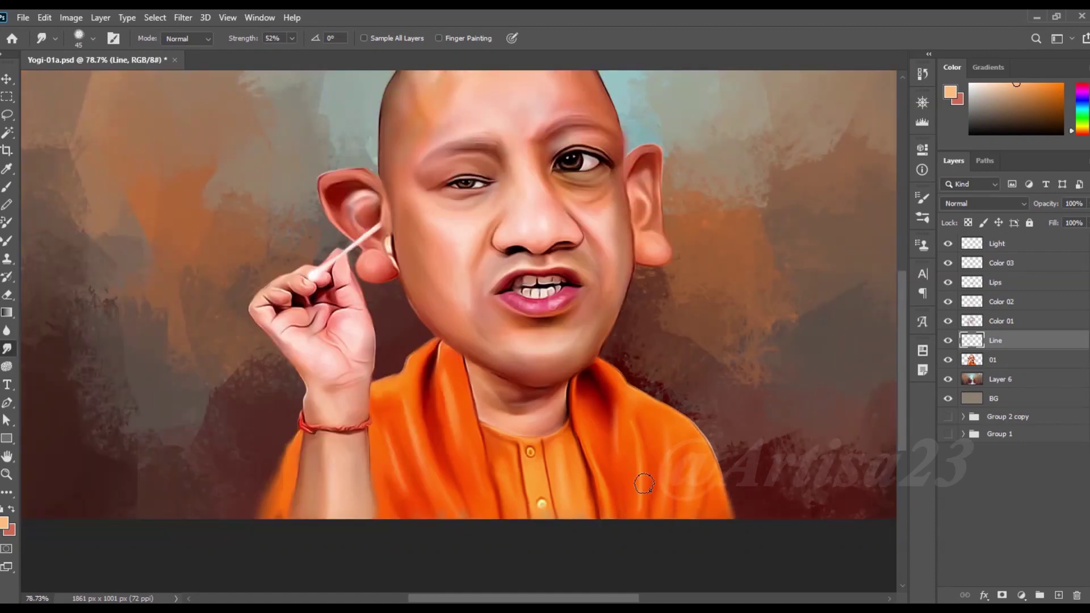
{"action": "scroll", "coordinate": [624, 431], "scroll_direction": "down", "scroll_amount": 1}
{"action": "scroll", "coordinate": [584, 409], "scroll_direction": "down", "scroll_amount": 1}
{"action": "scroll", "coordinate": [553, 388], "scroll_direction": "down", "scroll_amount": 1}
Save the painting as Yogi-01.psd, replacing the existing file
{"action": "key", "text": "v"}
{"action": "scroll", "coordinate": [553, 388], "scroll_direction": "up", "scroll_amount": 1}
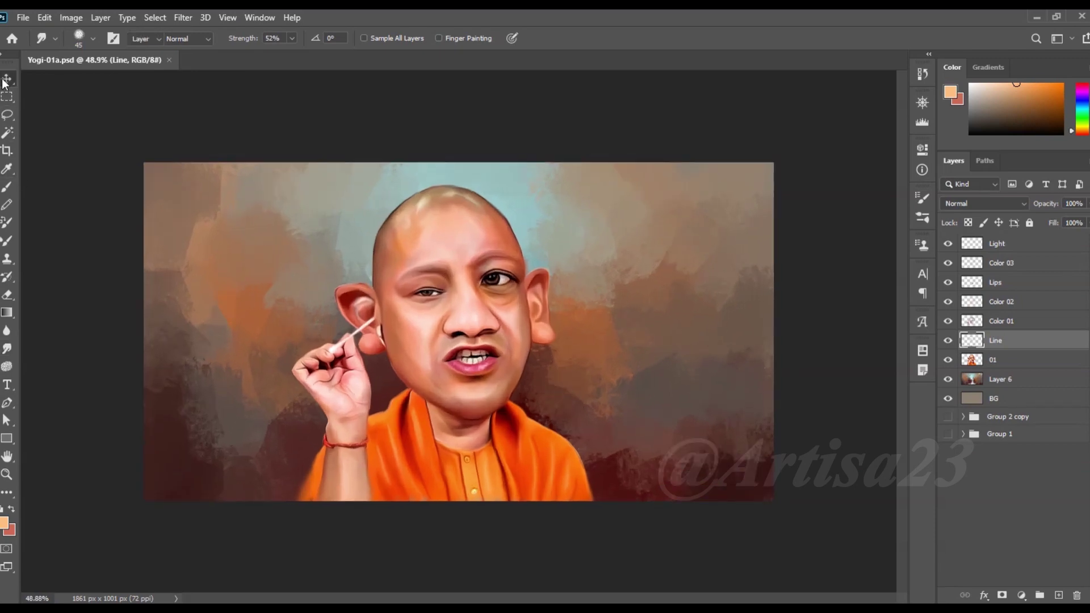
{"action": "left_click", "coordinate": [23, 18]}
{"action": "left_click", "coordinate": [43, 184]}
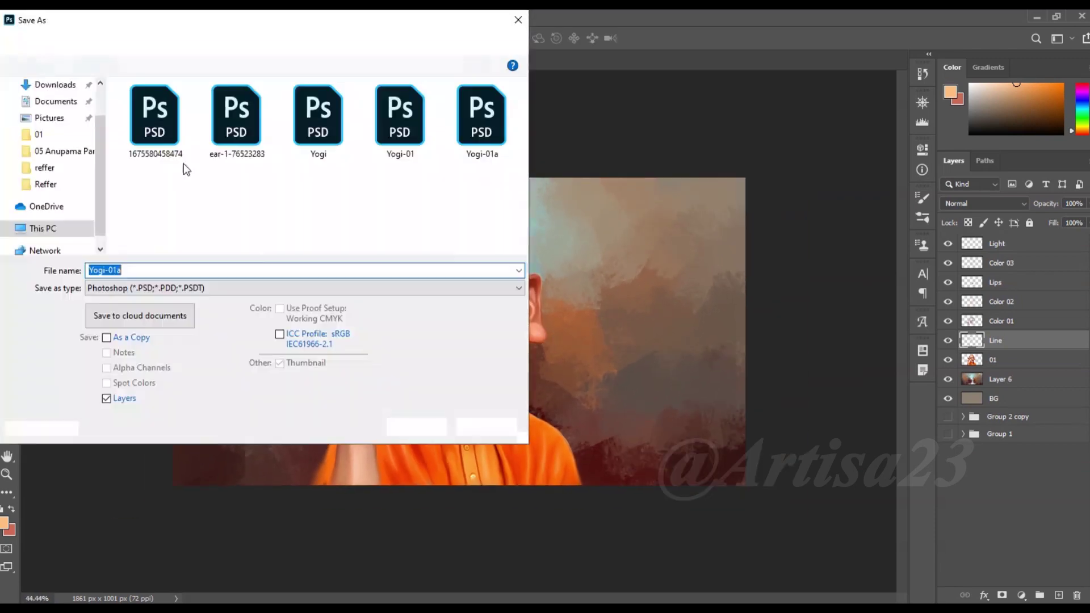
{"action": "left_click", "coordinate": [416, 425]}
{"action": "left_click", "coordinate": [576, 313]}
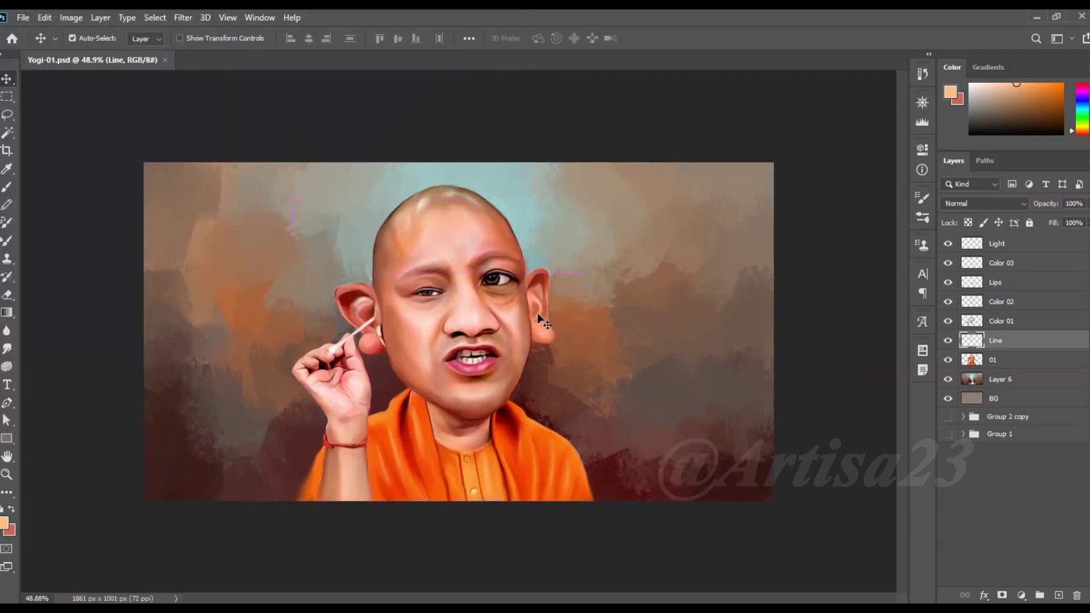